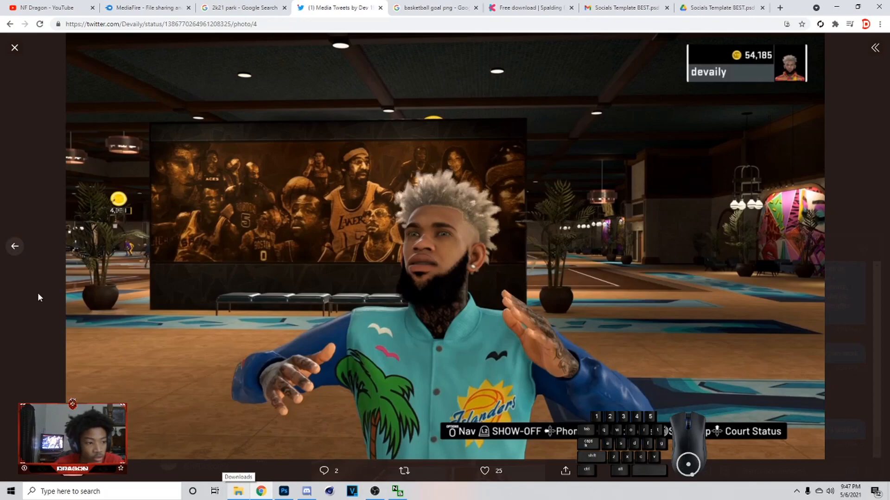
# Step: Copy the front-facing, arms-crossed player photo from the tweet and paste it into the banner document in Photoshop
pyautogui.click(15, 246)
pyautogui.rightClick(440, 236)
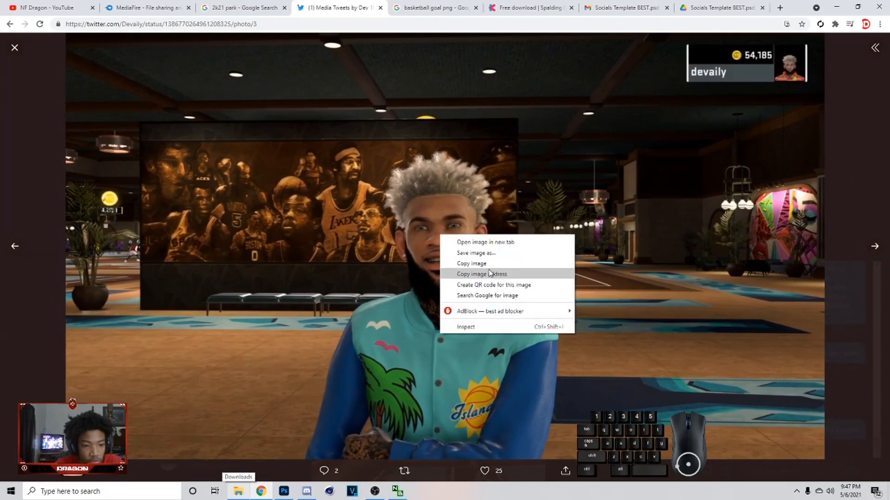
pyautogui.click(491, 266)
pyautogui.click(284, 492)
pyautogui.hotkey('ctrl', 'v')
# Step: Copy the tweet's photo of the player with raised hands from Chrome and paste it into the Photoshop banner document
pyautogui.click(261, 491)
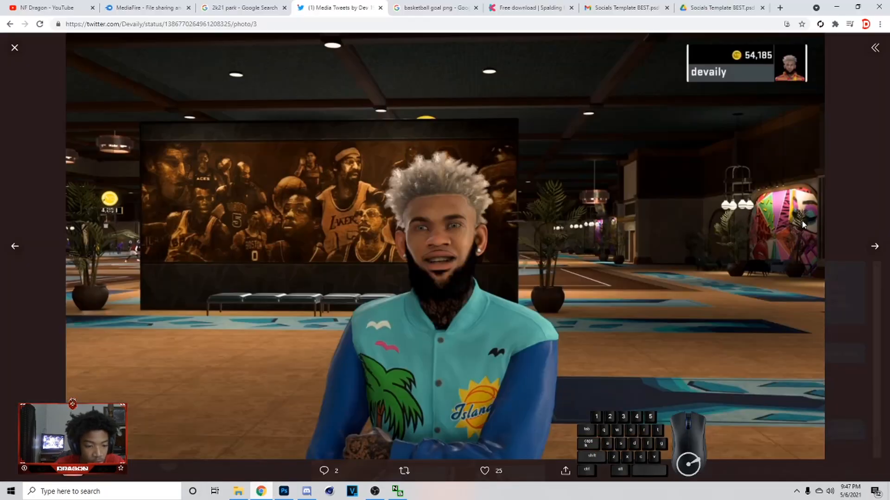
pyautogui.click(874, 246)
pyautogui.rightClick(659, 256)
pyautogui.click(677, 282)
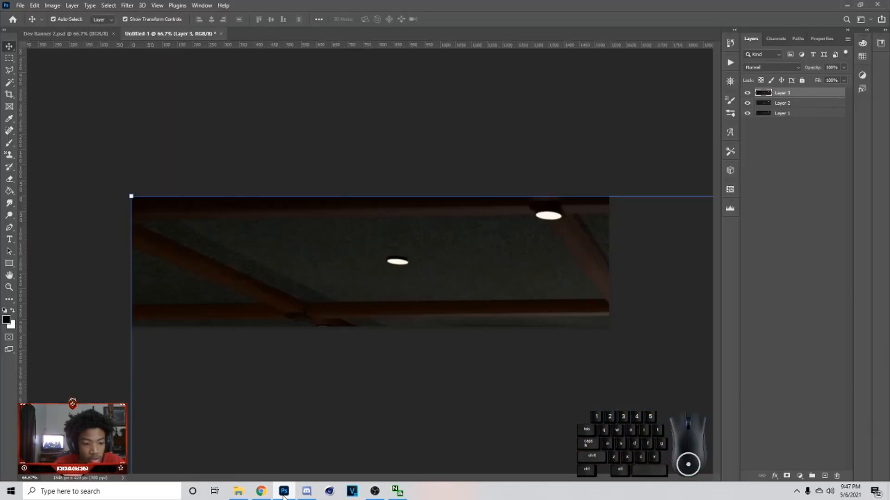
pyautogui.click(284, 491)
pyautogui.hotkey('ctrl', 'v')
pyautogui.click(20, 5)
pyautogui.click(23, 13)
pyautogui.click(340, 224)
pyautogui.click(259, 226)
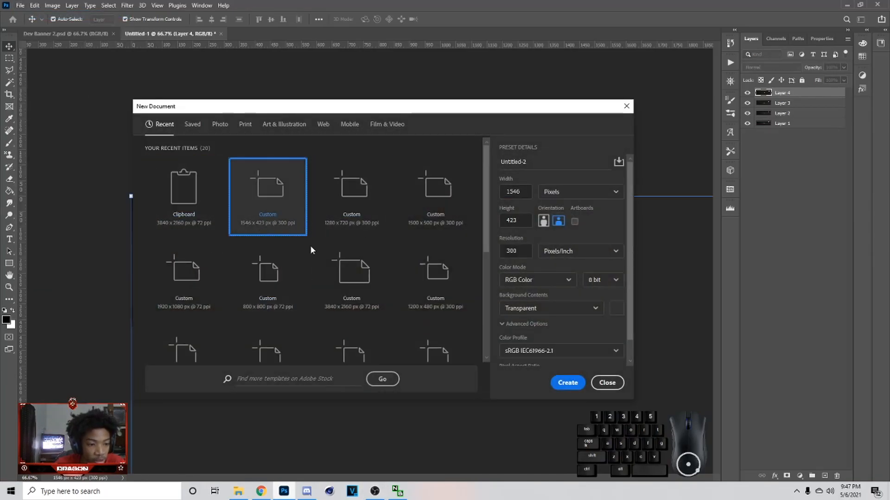
pyautogui.click(567, 382)
pyautogui.click(325, 33)
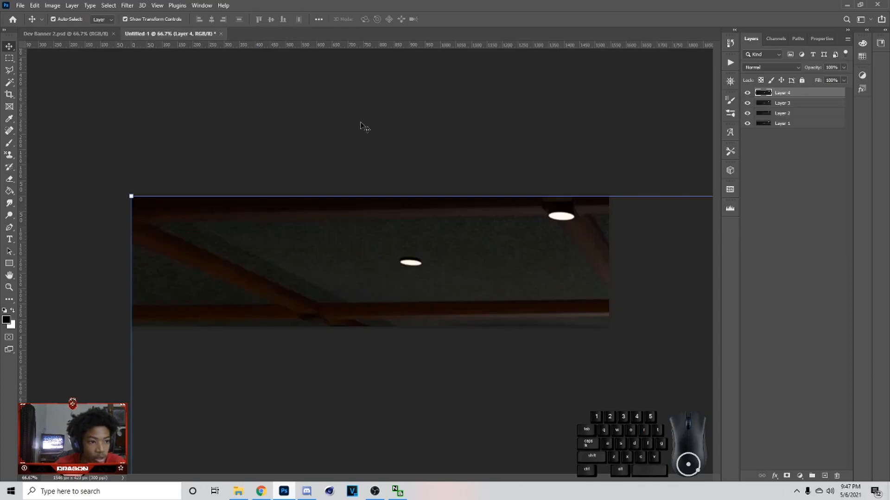
# Step: Hide Layer 1 and Layer 2, and make Layer 3 the active layer
pyautogui.moveTo(747, 114); pyautogui.dragTo(747, 123)
pyautogui.click(798, 103)
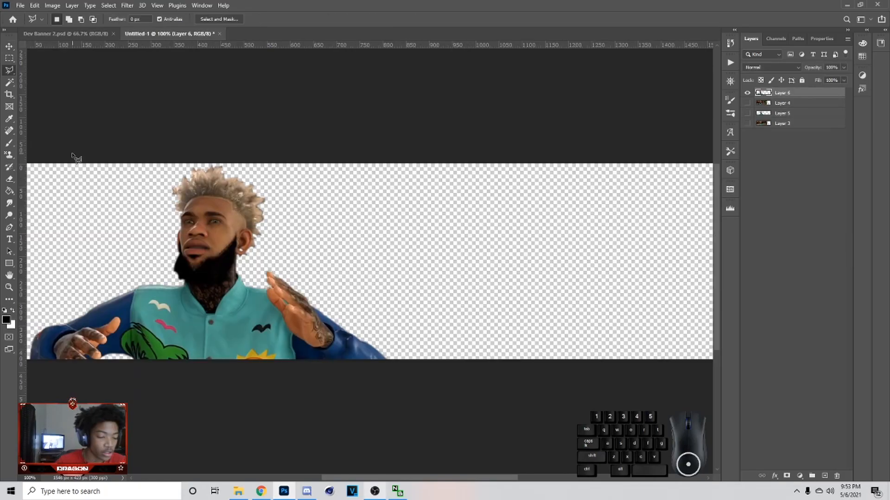
# Step: Set up the Eraser as a small Soft Round brush for cleaning the edges of the cutout on Layer 6
pyautogui.press('e')
pyautogui.click(67, 20)
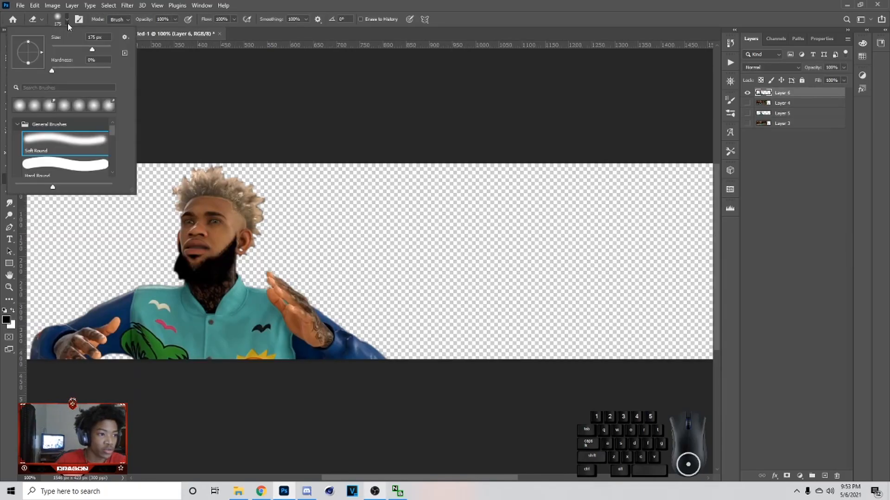
pyautogui.click(68, 23)
pyautogui.press('[')
pyautogui.press('[')
pyautogui.press('[')
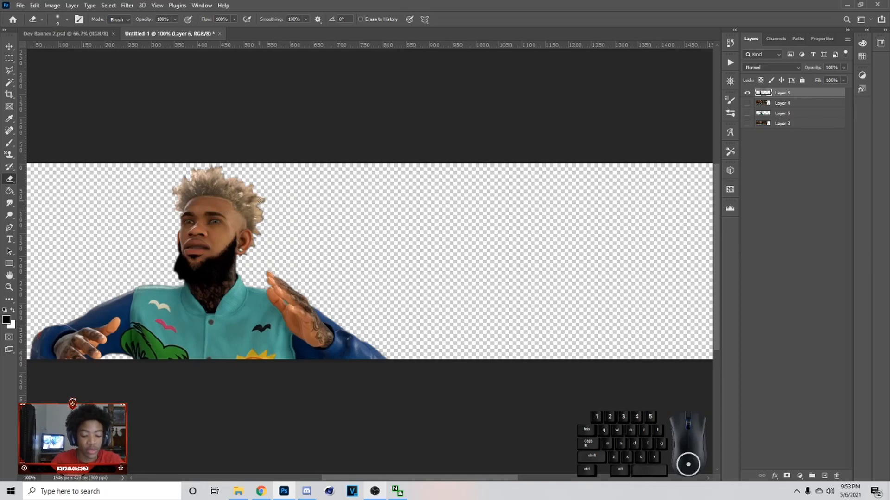
pyautogui.hotkey('ctrl', '+')
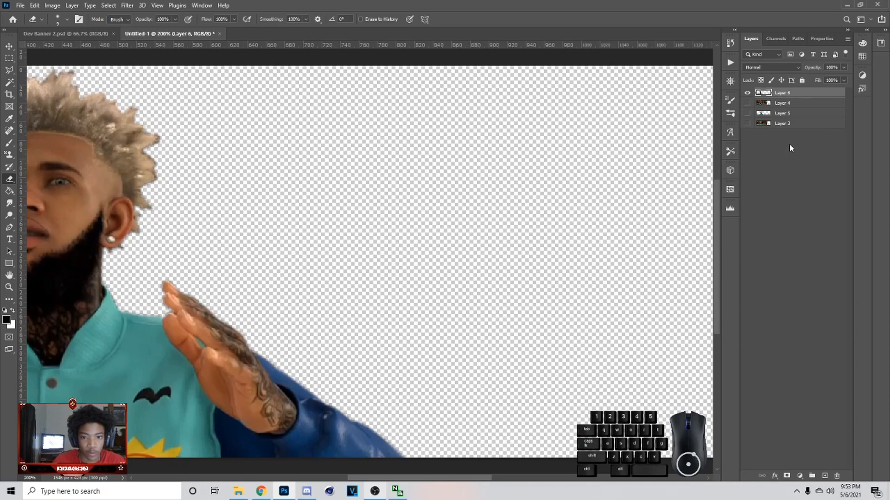
# Step: Add a new layer directly above Layer 3 and fill it with black behind the cutout
pyautogui.click(791, 124)
pyautogui.click(824, 476)
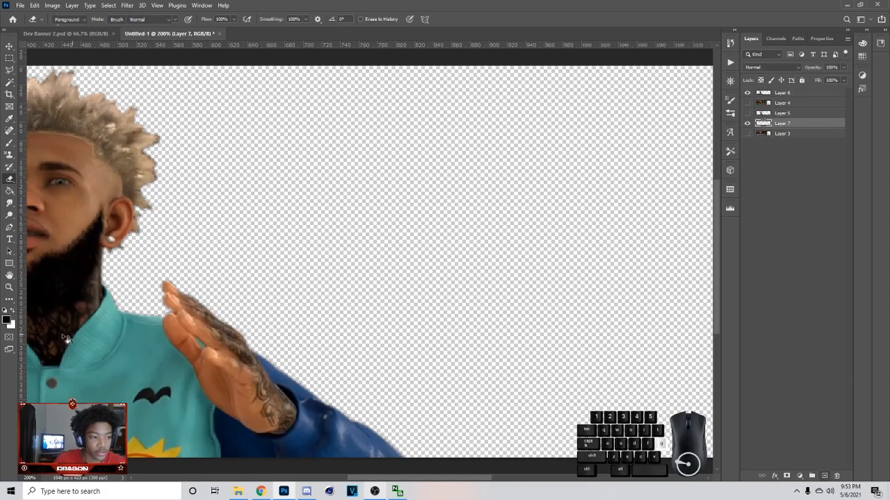
pyautogui.press('g')
pyautogui.click(278, 289)
# Step: Set the foreground colour to bright red and refill the backdrop layer with it using the Paint Bucket
pyautogui.moveTo(376, 487); pyautogui.dragTo(309, 488)
pyautogui.click(320, 473)
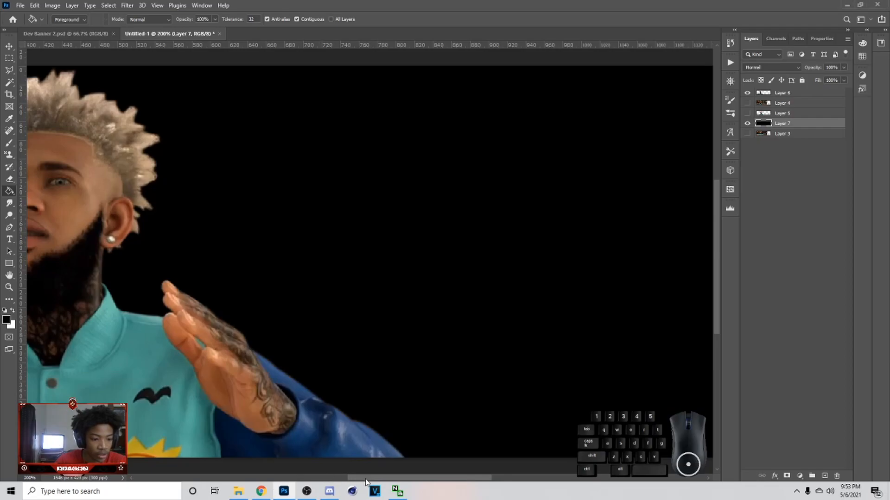
pyautogui.moveTo(365, 478); pyautogui.dragTo(315, 479)
pyautogui.click(6, 320)
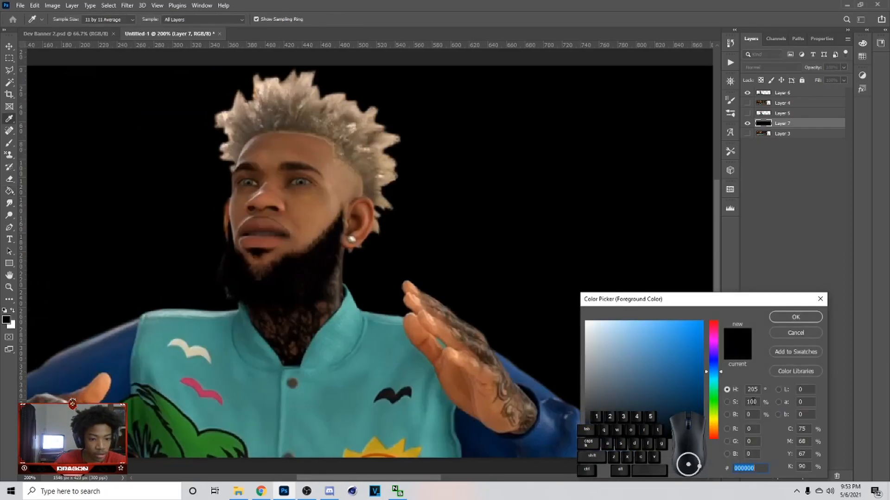
pyautogui.click(714, 323)
pyautogui.click(700, 322)
pyautogui.click(796, 317)
pyautogui.click(570, 283)
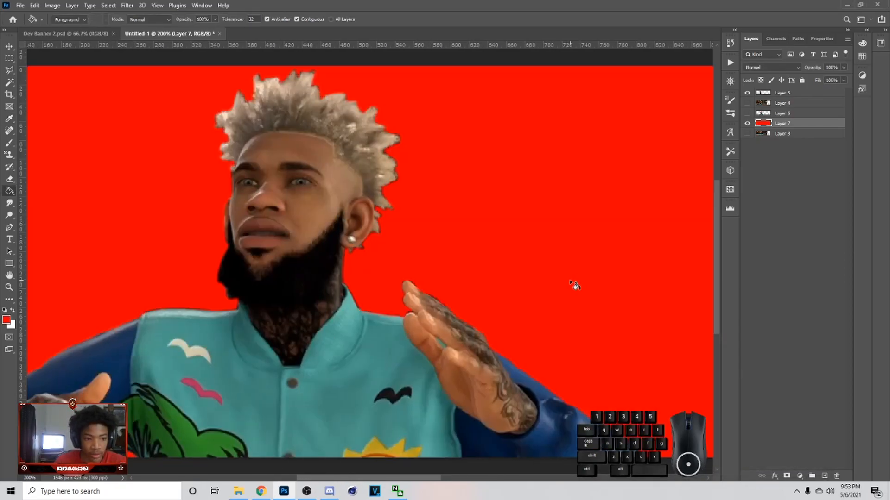
# Step: Place Layer 6 beneath Layer 5 and shift its raised-hands figure further left behind the front figure
pyautogui.click(788, 95)
pyautogui.press('v')
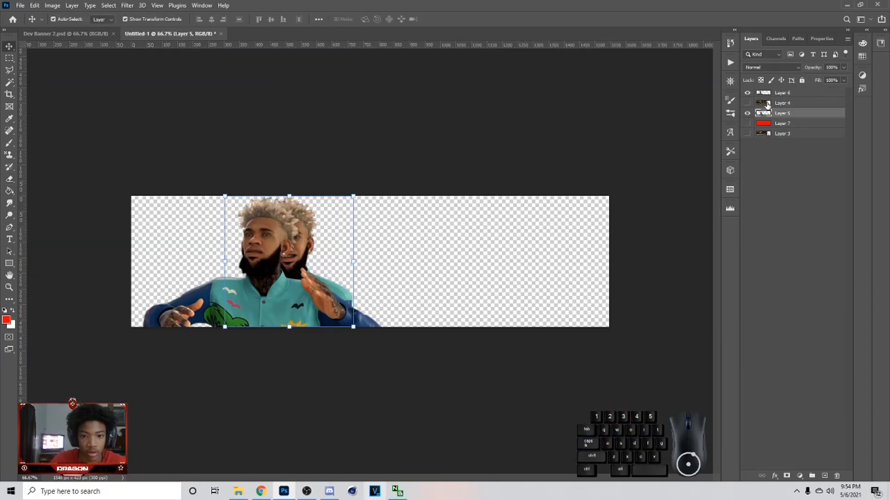
pyautogui.moveTo(783, 93); pyautogui.dragTo(789, 118)
pyautogui.moveTo(153, 302); pyautogui.dragTo(178, 301)
pyautogui.click(285, 315)
pyautogui.moveTo(284, 315); pyautogui.dragTo(289, 318)
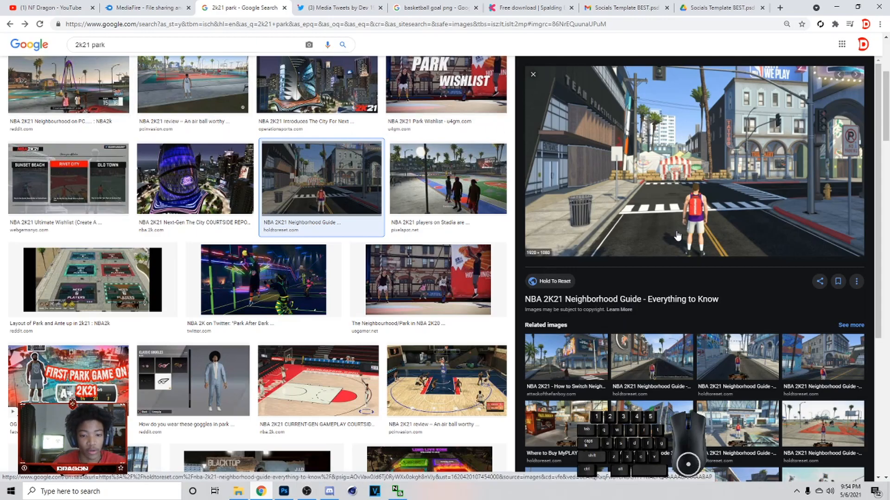
# Step: Copy the NBA 2K21 Neighborhood Guide street image from the search results and paste it above Layer 7 in the Photoshop banner
pyautogui.rightClick(685, 199)
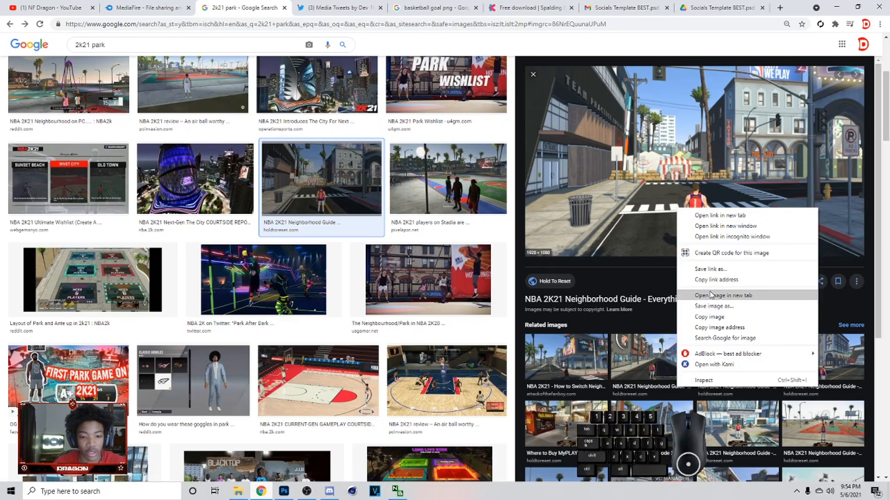
pyautogui.click(723, 304)
pyautogui.hotkey('alt', 'Tab')
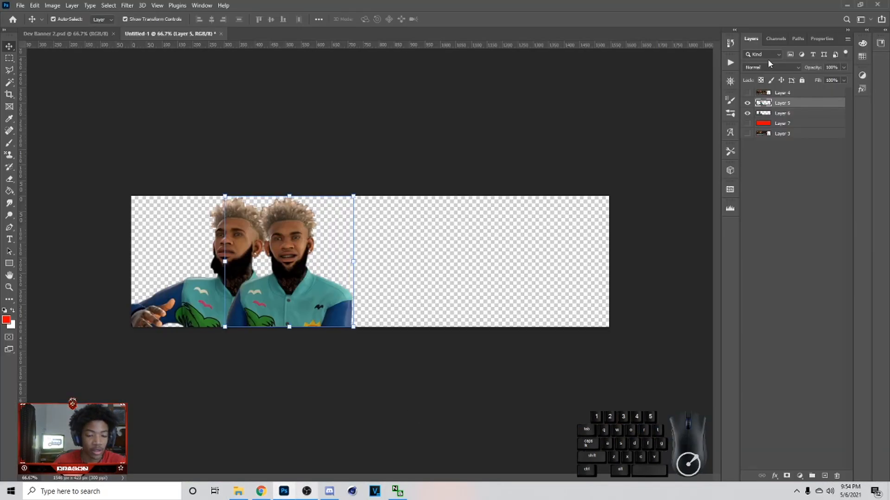
pyautogui.click(805, 122)
pyautogui.hotkey('ctrl', 'v')
# Step: Resize and position the street image so it fills the whole banner behind both figures
pyautogui.moveTo(367, 206); pyautogui.dragTo(462, 208)
pyautogui.hotkey('ctrl', '-')
pyautogui.moveTo(579, 256); pyautogui.dragTo(500, 277)
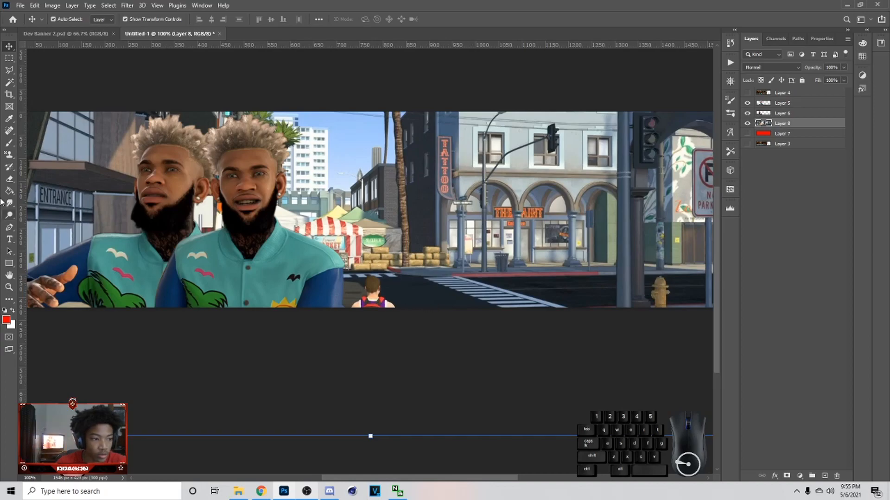
# Step: Outline a patch of dark road beside the small background character with the Polygonal Lasso and copy it to a new layer
pyautogui.press('l')
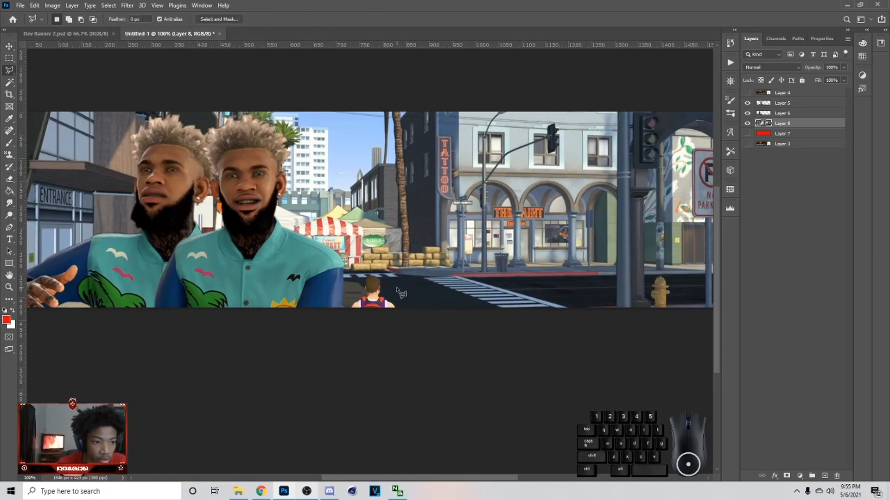
pyautogui.click(406, 304)
pyautogui.click(446, 303)
pyautogui.click(445, 292)
pyautogui.click(420, 282)
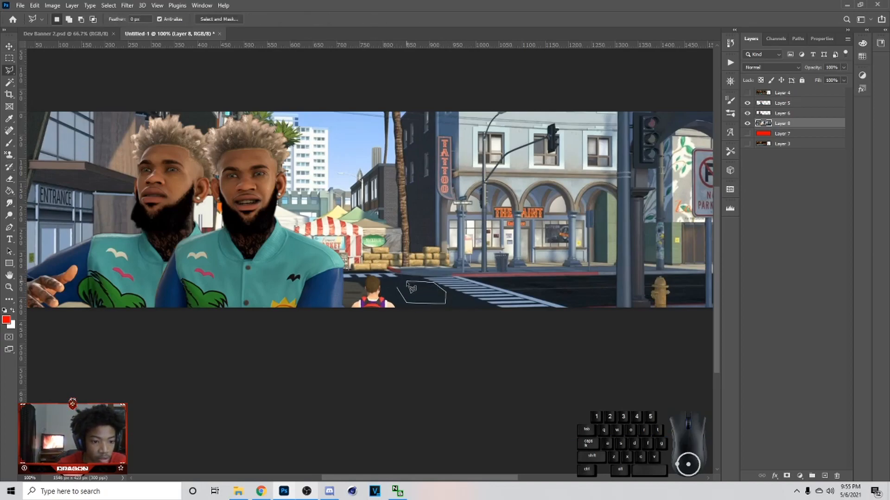
pyautogui.hotkey('ctrl', 'j')
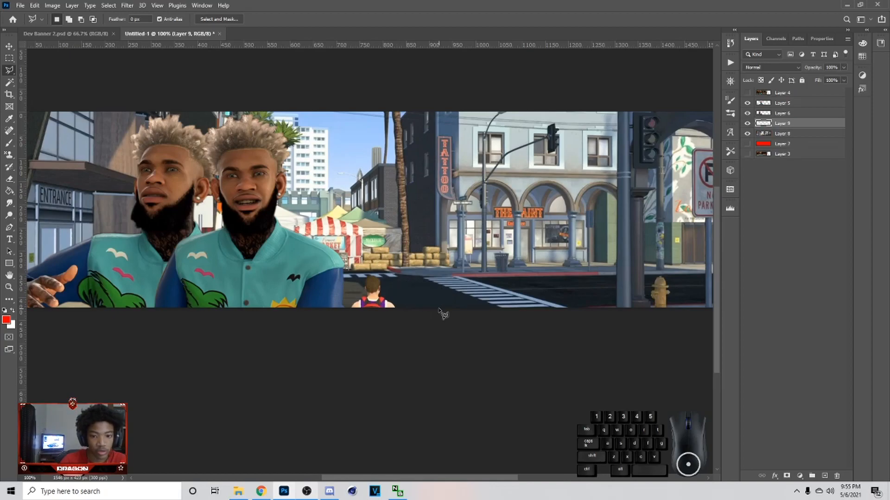
# Step: Enlarge the road patch to 264% and move it over the small background character to cover him
pyautogui.click(746, 134)
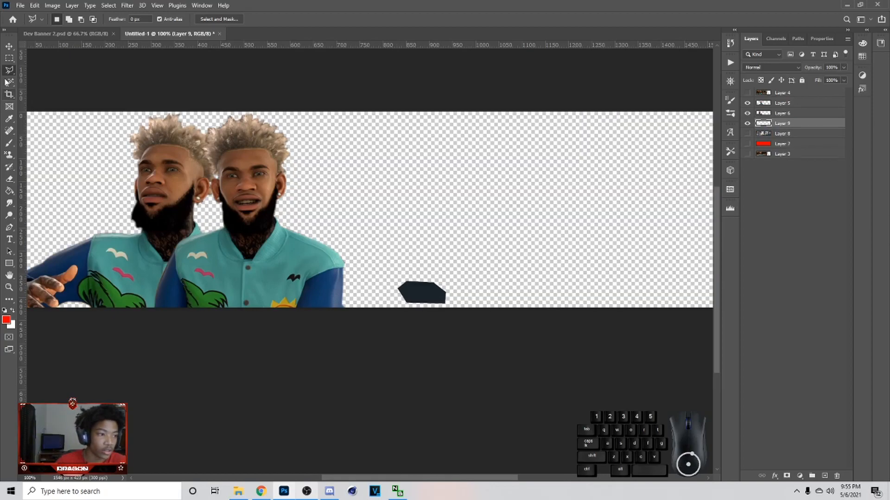
pyautogui.press('v')
pyautogui.moveTo(420, 294); pyautogui.dragTo(376, 344)
pyautogui.moveTo(386, 308); pyautogui.dragTo(383, 288)
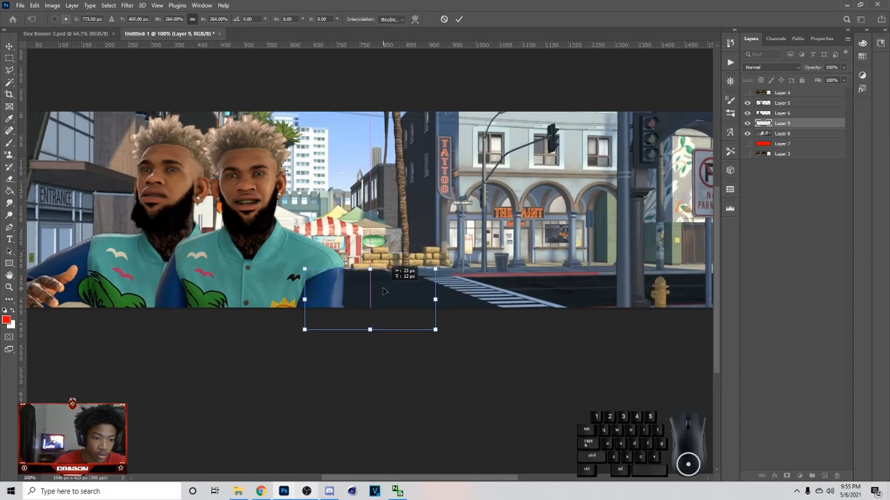
pyautogui.press('Return')
# Step: Reduce the road patch's height to 80.3% and merge it down into the street image layer
pyautogui.moveTo(376, 269); pyautogui.dragTo(376, 281)
pyautogui.moveTo(375, 292); pyautogui.dragTo(375, 283)
pyautogui.click(459, 19)
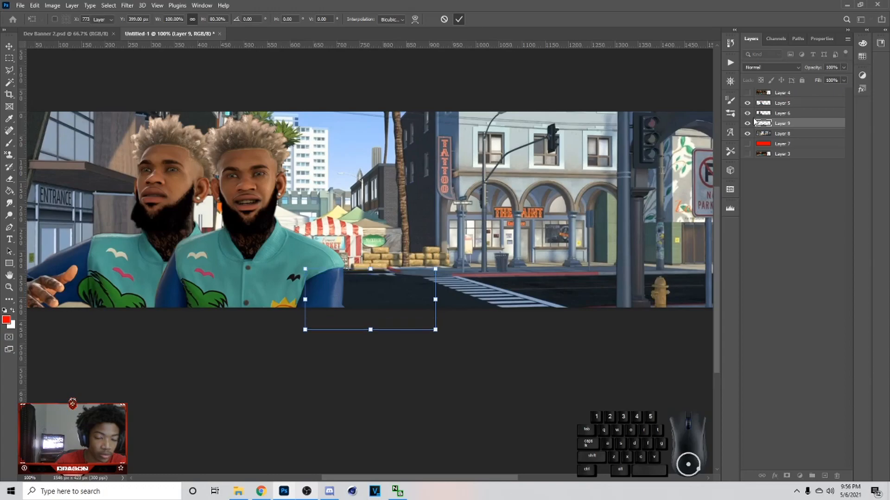
pyautogui.rightClick(801, 124)
pyautogui.click(719, 364)
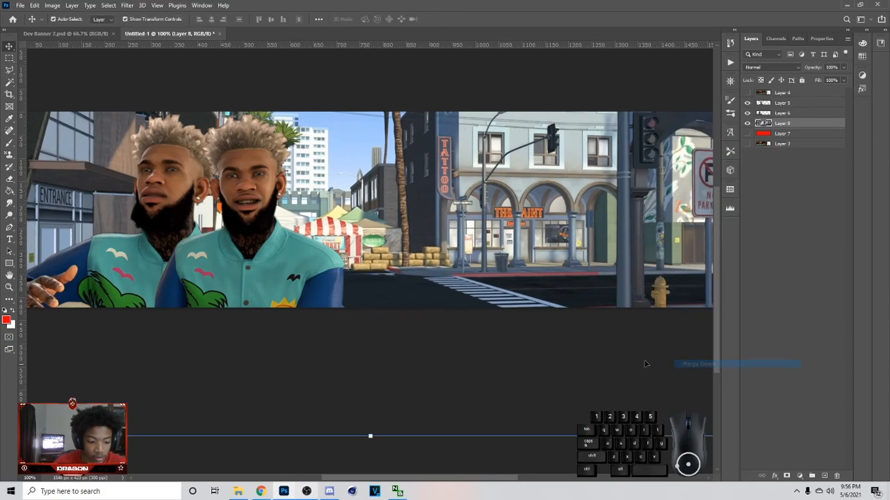
# Step: Blend the merged road patch into the surrounding street with Spot Healing Brush strokes along its edges
pyautogui.press('j')
pyautogui.moveTo(377, 284); pyautogui.dragTo(427, 302)
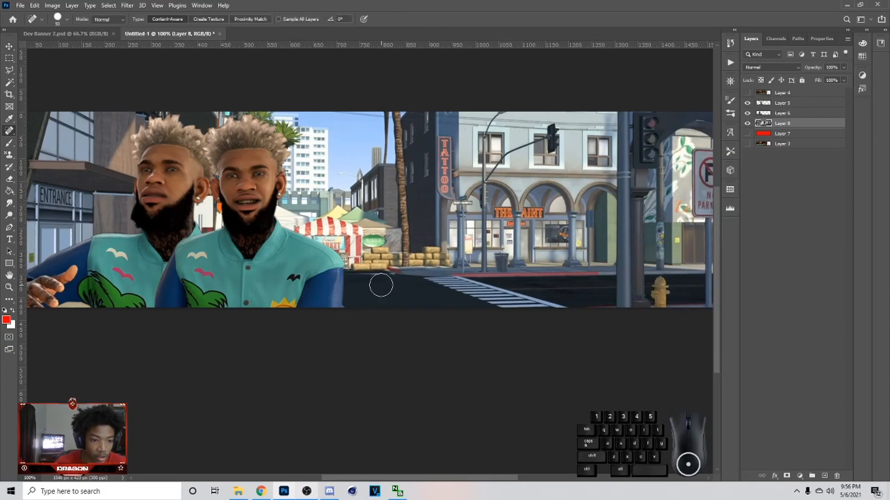
pyautogui.moveTo(380, 284); pyautogui.dragTo(379, 282)
pyautogui.click(423, 300)
pyautogui.click(431, 294)
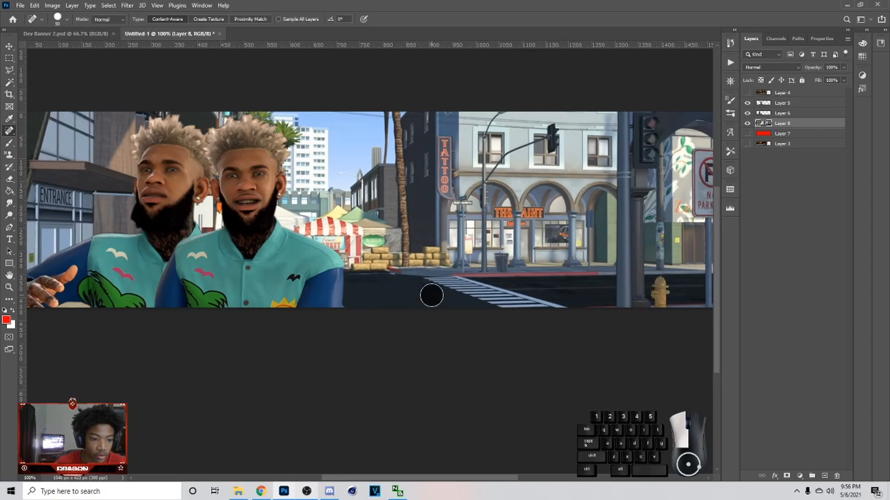
pyautogui.rightClick(10, 135)
pyautogui.click(49, 133)
pyautogui.click(378, 284)
pyautogui.click(393, 291)
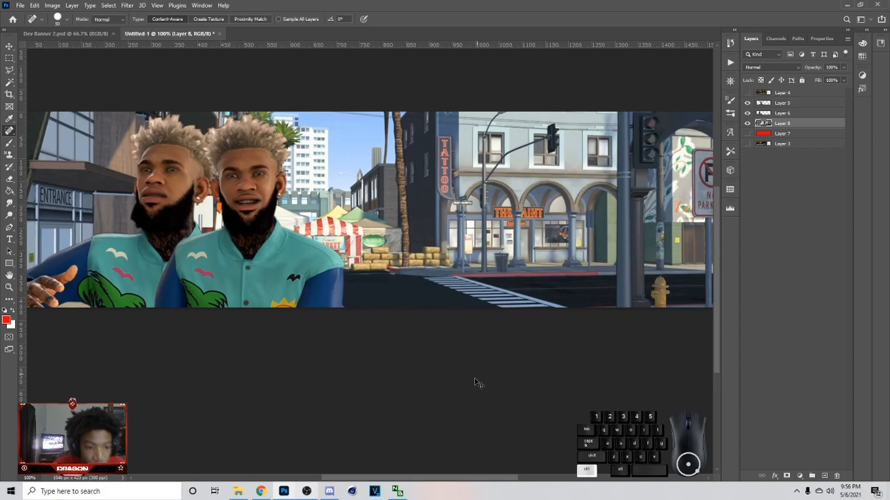
# Step: Examine the banner in Dev Banner 2.psd as a reference and return to the Untitled-1 document with the Move tool
pyautogui.hotkey('ctrl', '-')
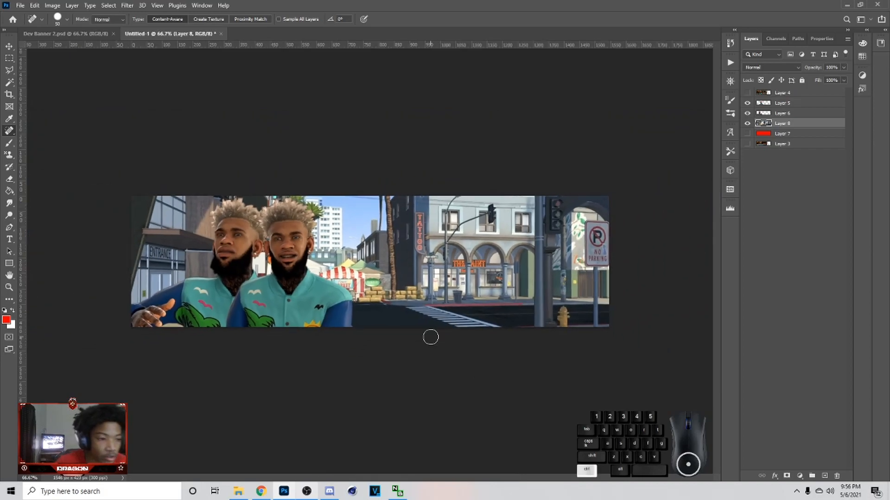
pyautogui.click(65, 34)
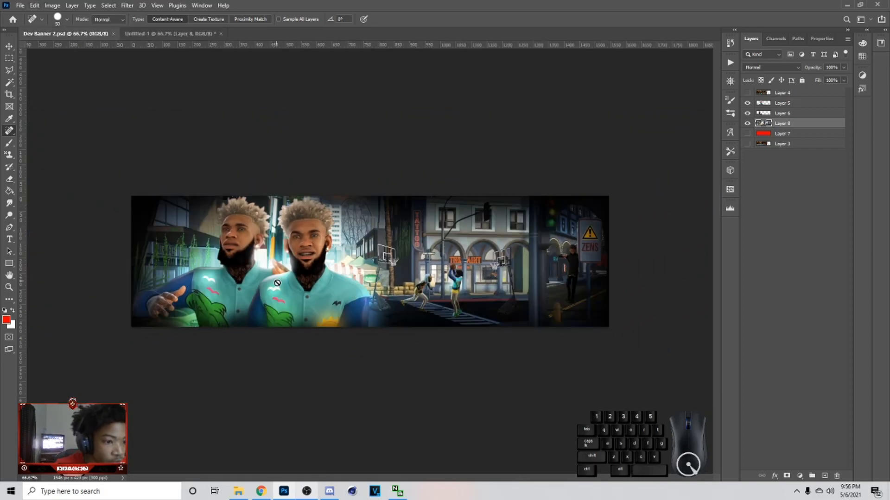
pyautogui.click(10, 47)
pyautogui.click(155, 36)
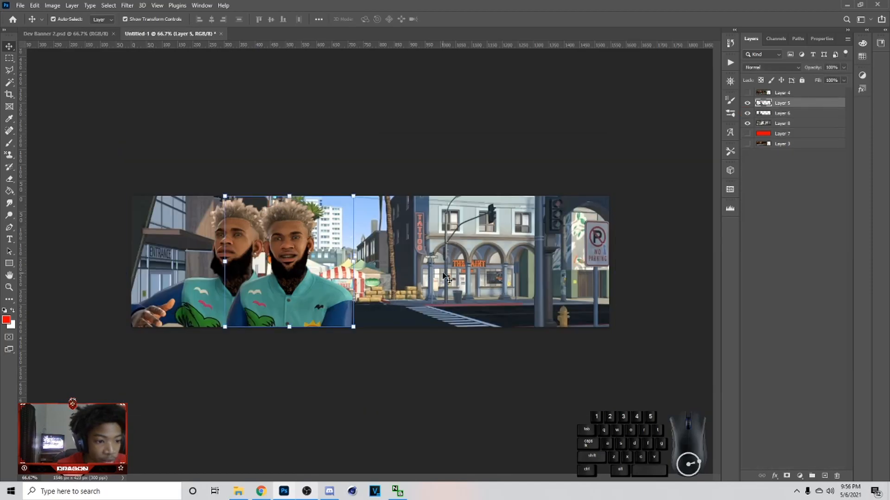
# Step: Rename the raised-hands figure's layer as 2 and the front figure's layer as 1
pyautogui.doubleClick(789, 116)
pyautogui.write('2')
pyautogui.click(794, 104)
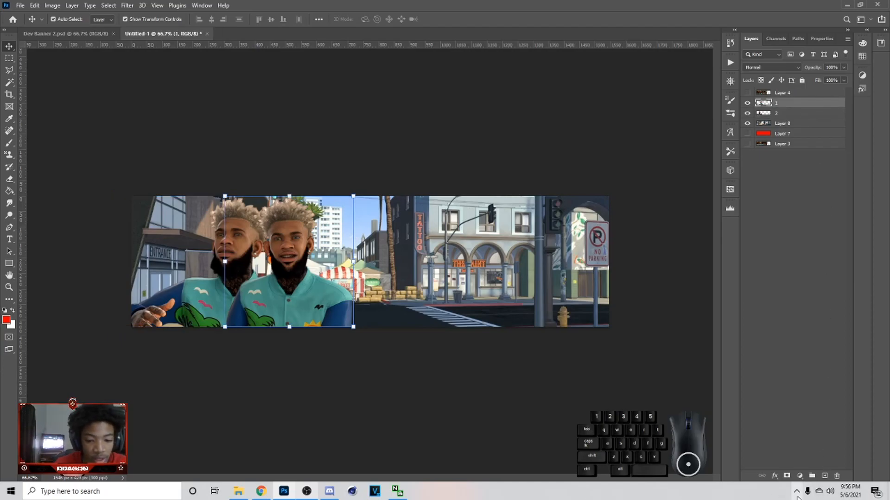
# Step: Create a new layer and brush soft orange, green and pale glows over the front shirt's sun, leaf and white bird, using sampled colours
pyautogui.click(824, 476)
pyautogui.press('b')
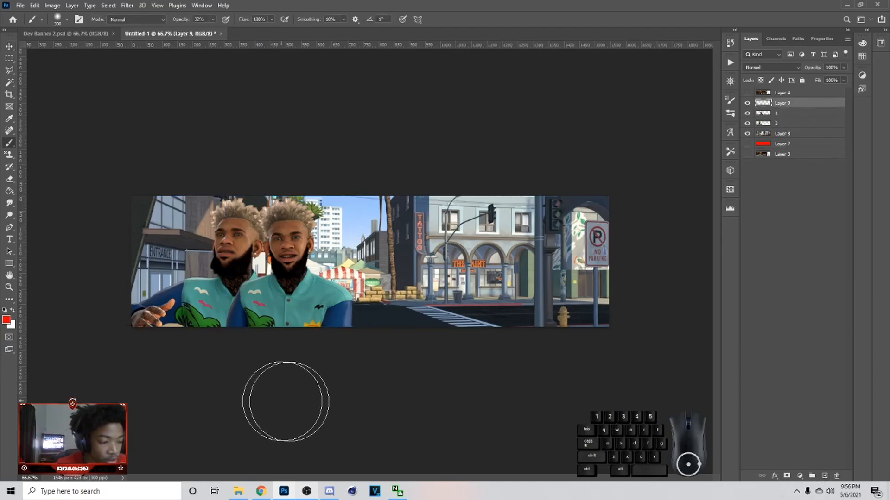
pyautogui.keyDown('alt'); pyautogui.click(318, 323); pyautogui.keyUp('alt')
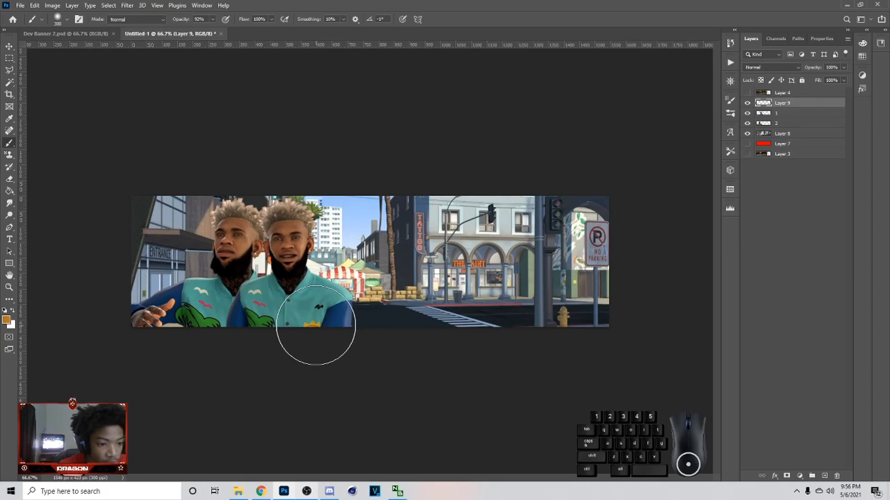
pyautogui.press('[')
pyautogui.press('[')
pyautogui.press('[')
pyautogui.press('[')
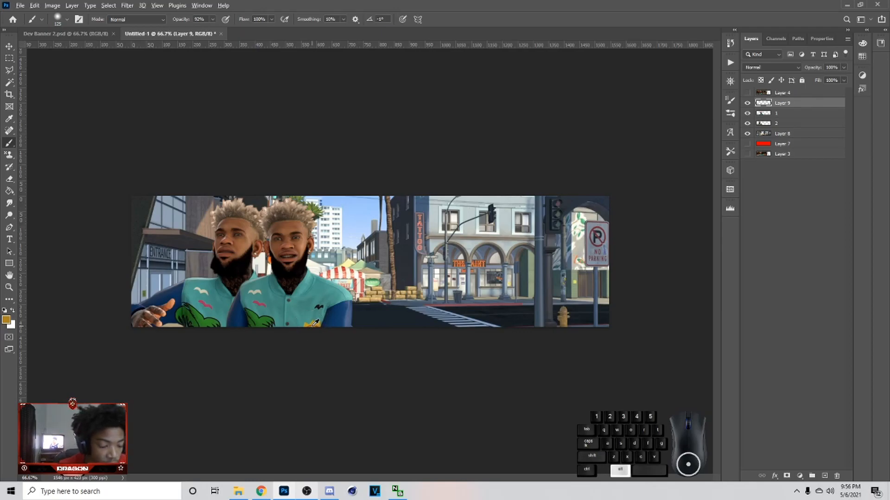
pyautogui.keyDown('alt'); pyautogui.click(313, 326); pyautogui.keyUp('alt')
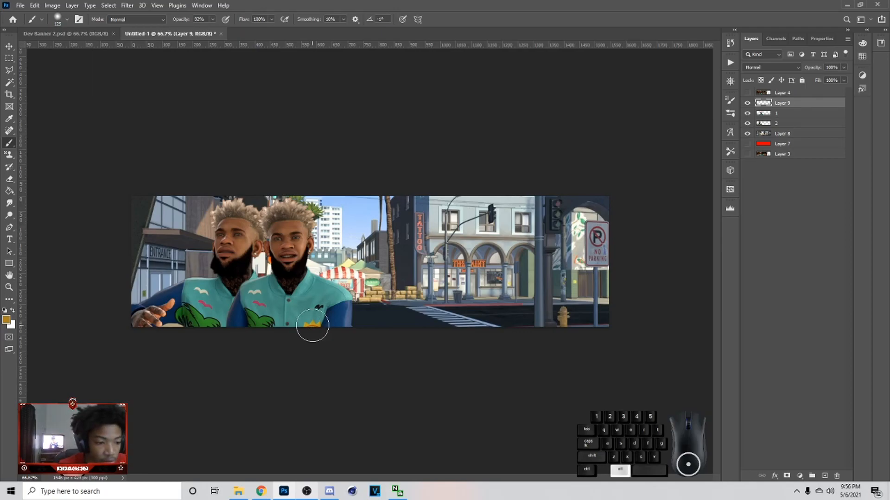
pyautogui.keyDown('alt'); pyautogui.click(262, 323); pyautogui.keyUp('alt')
pyautogui.click(258, 322)
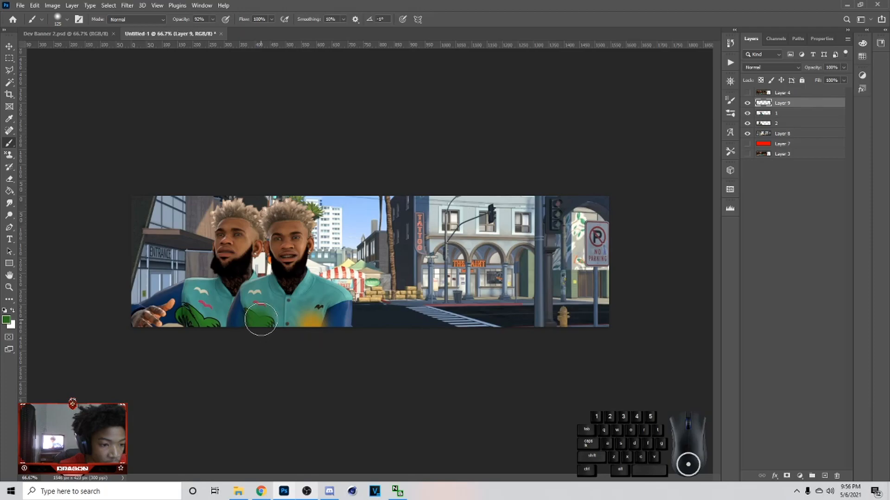
pyautogui.keyDown('alt'); pyautogui.click(254, 296); pyautogui.keyUp('alt')
pyautogui.click(254, 294)
# Step: Try brushing sampled-colour glows over the pink birds on both shirts with a smaller soft brush
pyautogui.keyDown('alt'); pyautogui.click(263, 306); pyautogui.keyUp('alt')
pyautogui.click(262, 306)
pyautogui.hotkey('ctrl', 'z')
pyautogui.press('[')
pyautogui.press('[')
pyautogui.press('[')
pyautogui.press('[')
pyautogui.press('[')
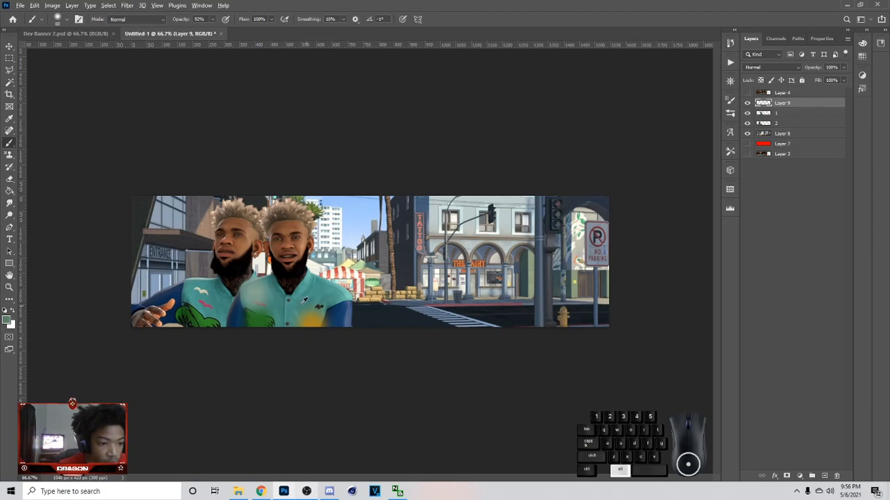
pyautogui.keyDown('alt'); pyautogui.click(201, 305); pyautogui.keyUp('alt')
pyautogui.click(206, 306)
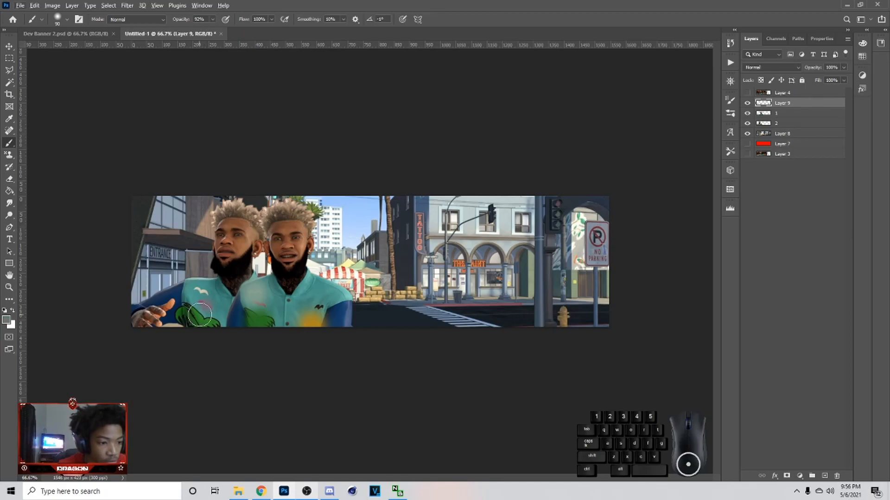
pyautogui.hotkey('ctrl', 'z')
pyautogui.keyDown('alt'); pyautogui.click(209, 302); pyautogui.keyUp('alt')
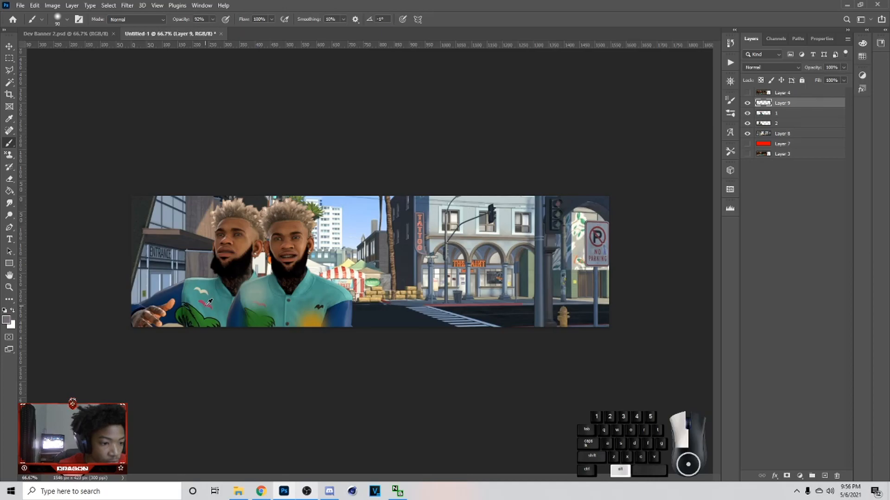
# Step: Choose a bright magenta foreground colour and paint soft glows over the pink birds on both shirts
pyautogui.press('n')
pyautogui.click(210, 307)
pyautogui.click(705, 339)
pyautogui.click(675, 383)
pyautogui.moveTo(675, 383); pyautogui.dragTo(650, 367)
pyautogui.click(714, 344)
pyautogui.moveTo(640, 397); pyautogui.dragTo(653, 375)
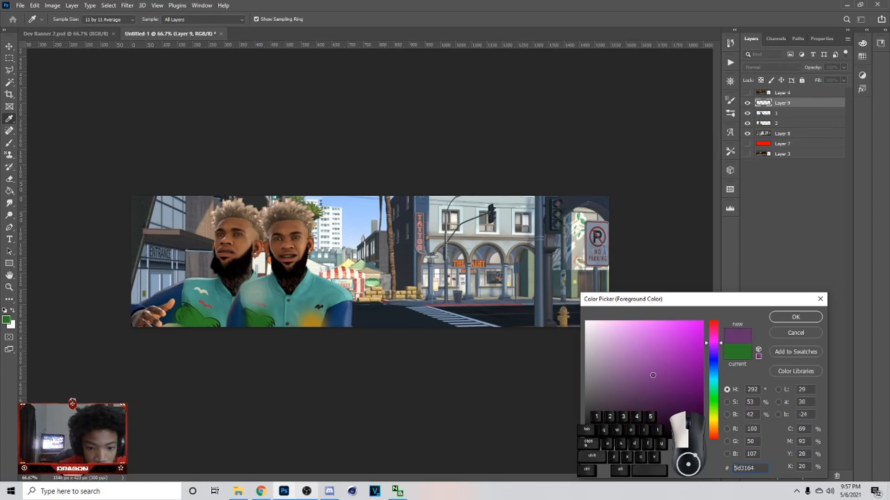
pyautogui.moveTo(653, 375); pyautogui.dragTo(663, 354)
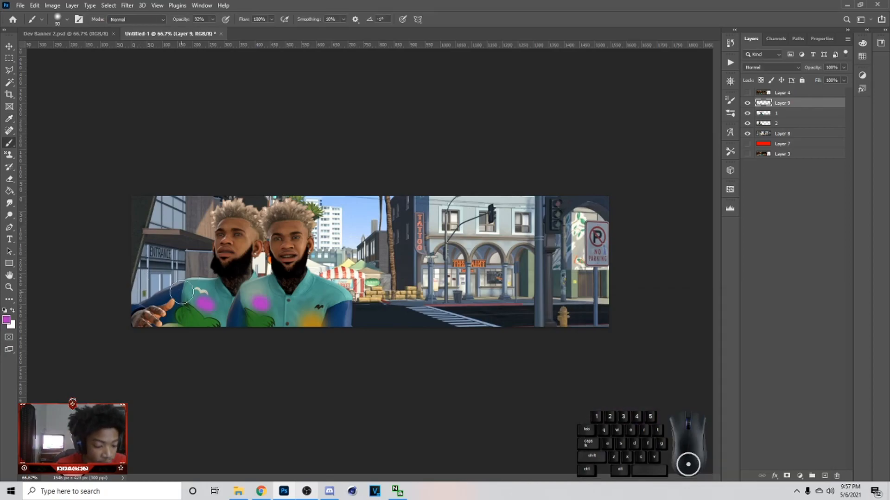
# Step: Paint sampled blue over both figures' sleeves and sampled teal over the shirt with a soft brush at size 150
pyautogui.keyDown('alt'); pyautogui.click(341, 314); pyautogui.keyUp('alt')
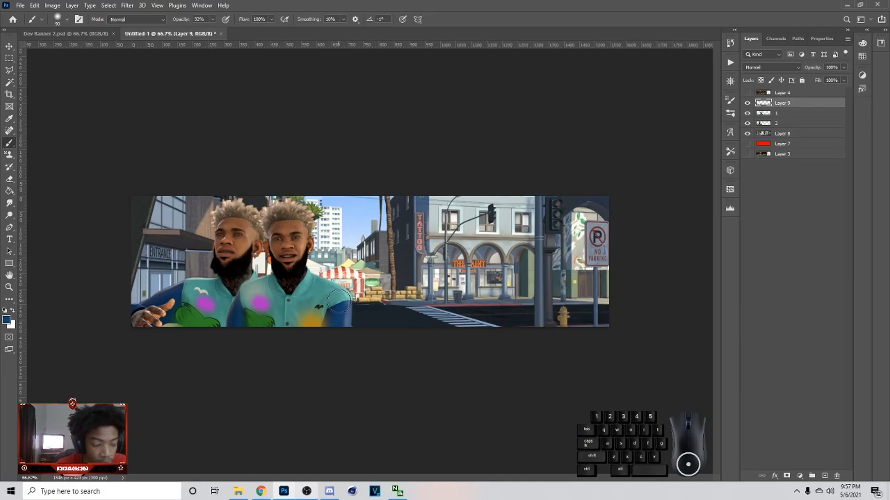
pyautogui.press('[')
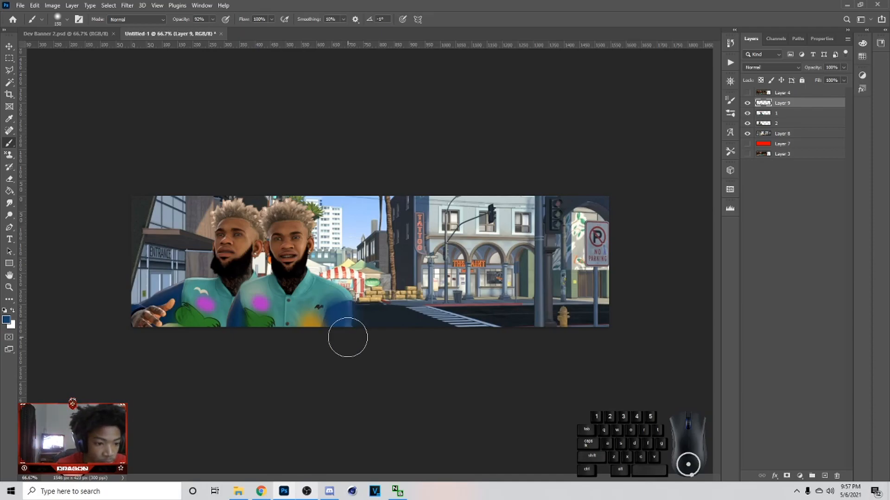
pyautogui.moveTo(141, 307); pyautogui.dragTo(166, 298)
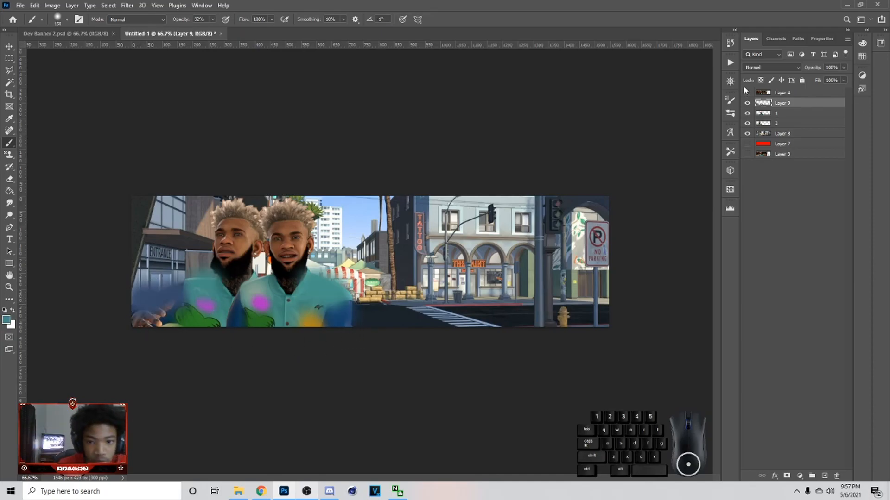
# Step: Set the painted glow layer's blend mode to Color Dodge and its opacity to 43%
pyautogui.click(776, 68)
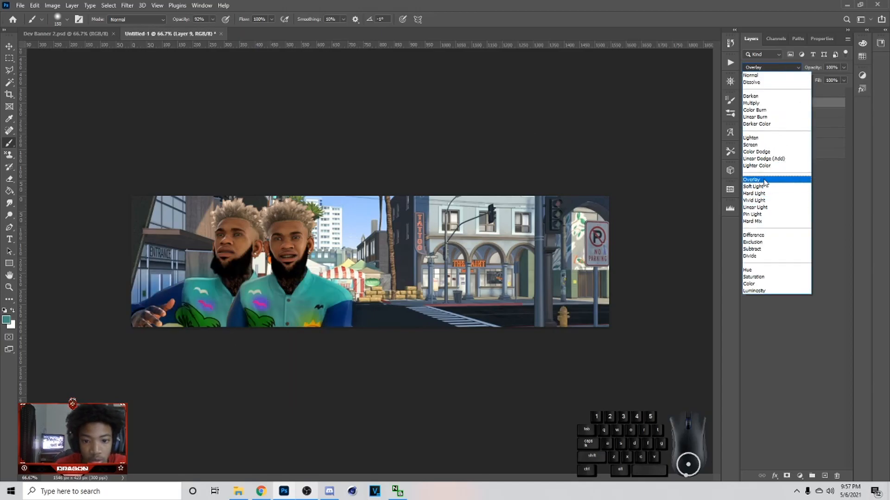
pyautogui.click(767, 152)
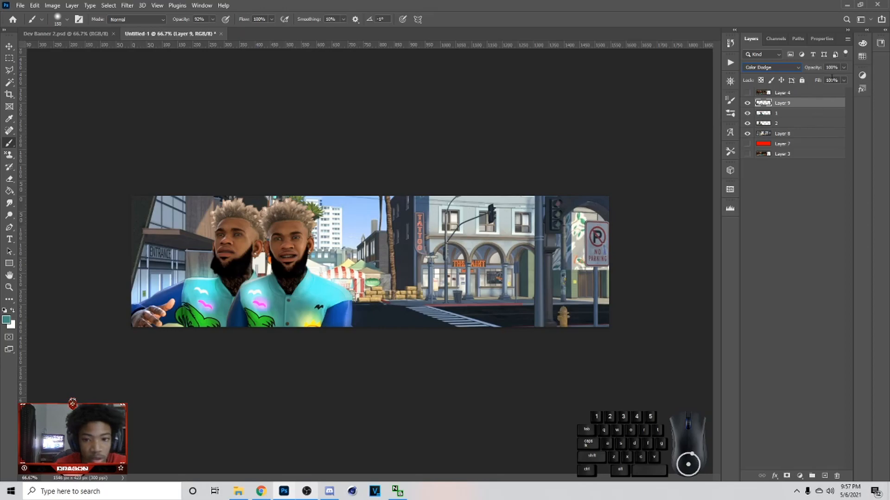
pyautogui.click(843, 69)
pyautogui.moveTo(844, 78); pyautogui.dragTo(829, 77)
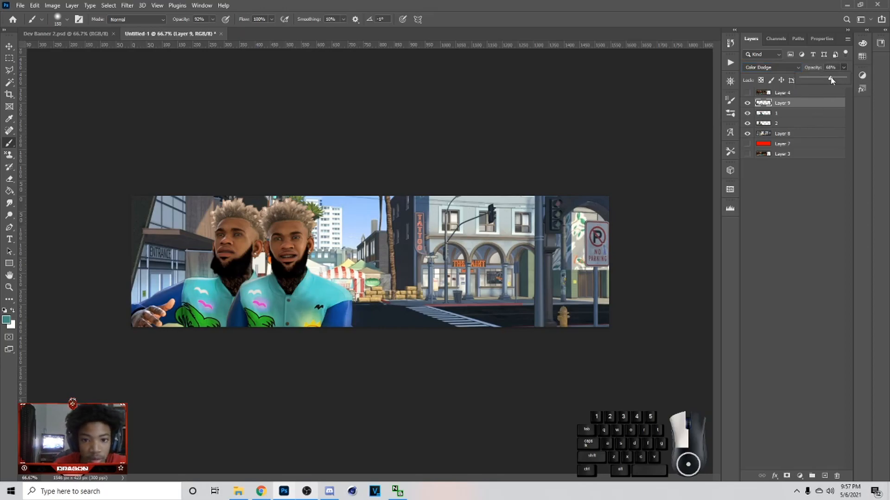
pyautogui.moveTo(832, 80); pyautogui.dragTo(819, 76)
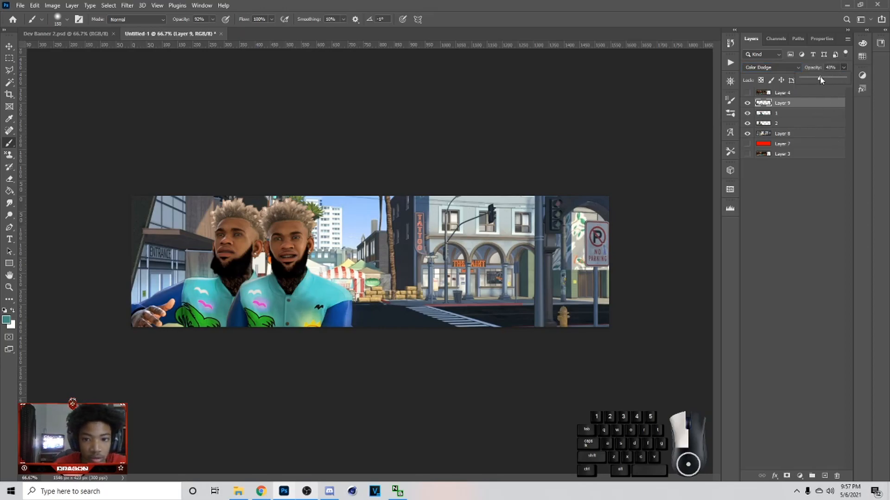
pyautogui.click(817, 107)
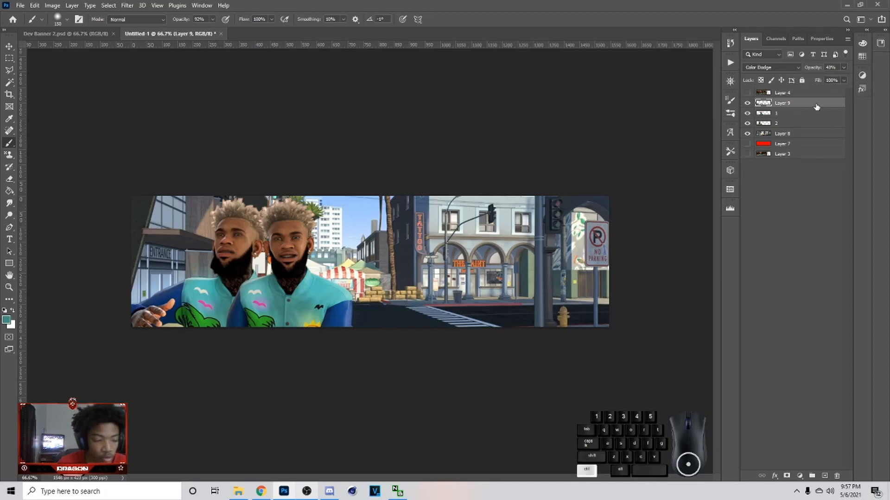
# Step: Duplicate the glow layer, giving the copy a different blend mode, and set the original glow layer's opacity to 46%
pyautogui.hotkey('ctrl', 'j')
pyautogui.click(772, 67)
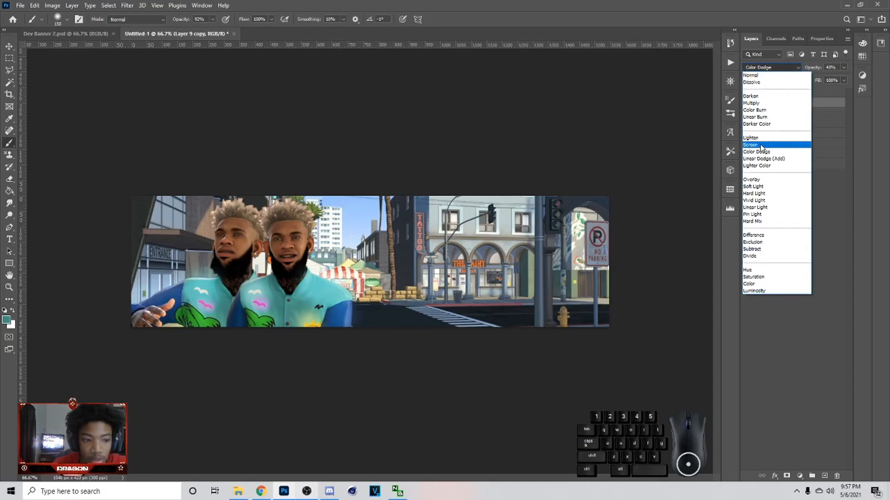
pyautogui.click(769, 141)
pyautogui.click(797, 113)
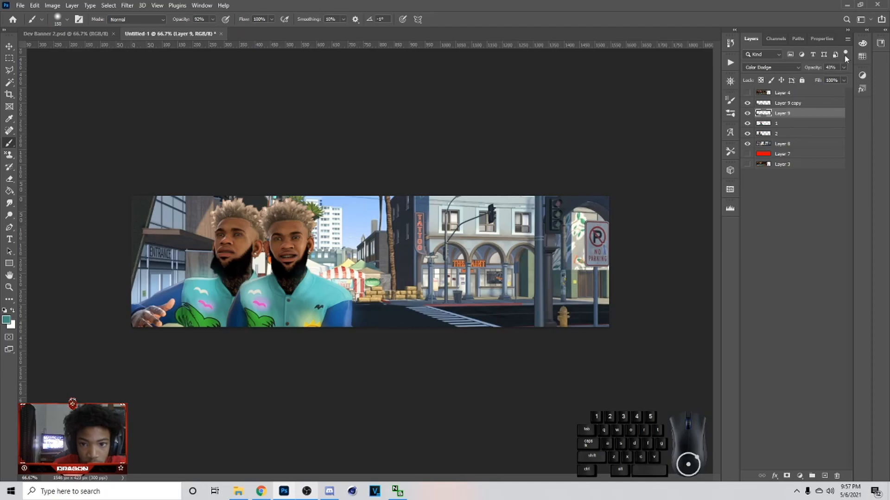
pyautogui.moveTo(841, 82); pyautogui.dragTo(824, 81)
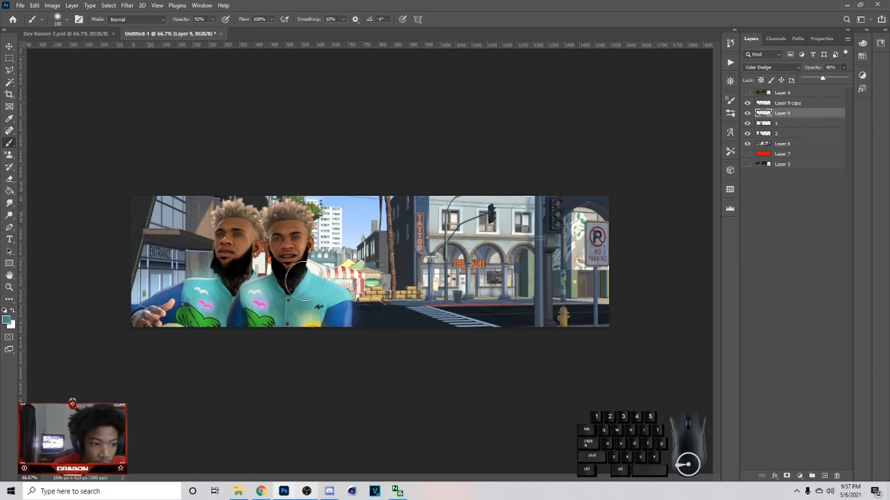
# Step: Touch up the pink shirt glows with the Eraser and compare the banner with the duplicate glow layer hidden and shown
pyautogui.press('e')
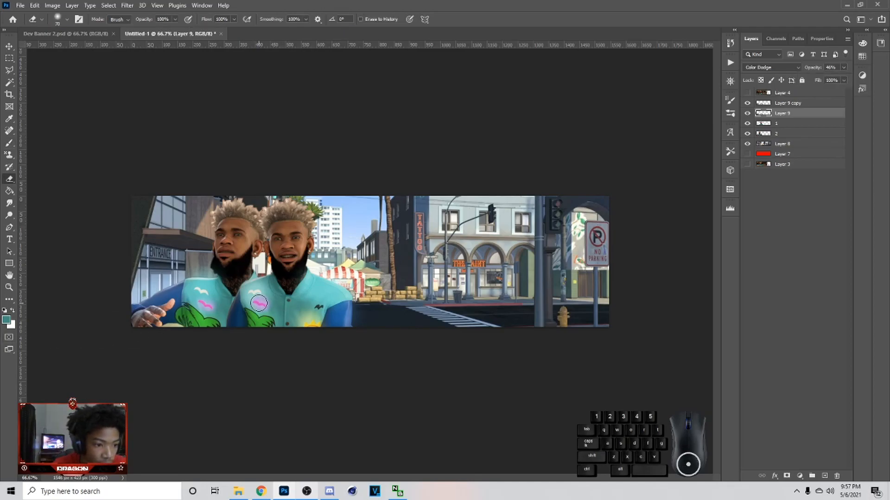
pyautogui.press(']')
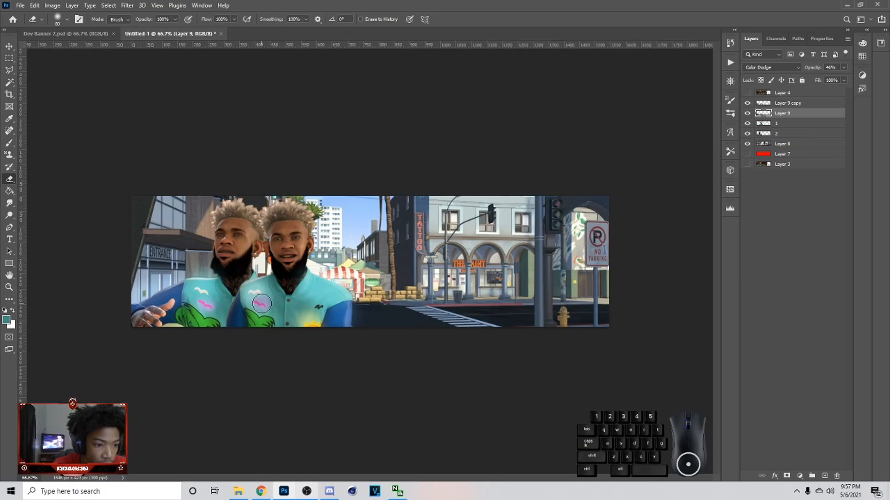
pyautogui.click(786, 102)
pyautogui.hotkey('ctrl', 'z')
pyautogui.click(747, 102)
pyautogui.click(747, 103)
# Step: On a new layer, paint a green glow over the front shirt's leaf and set the layer to Color Dodge at 60% opacity
pyautogui.click(824, 476)
pyautogui.click(6, 320)
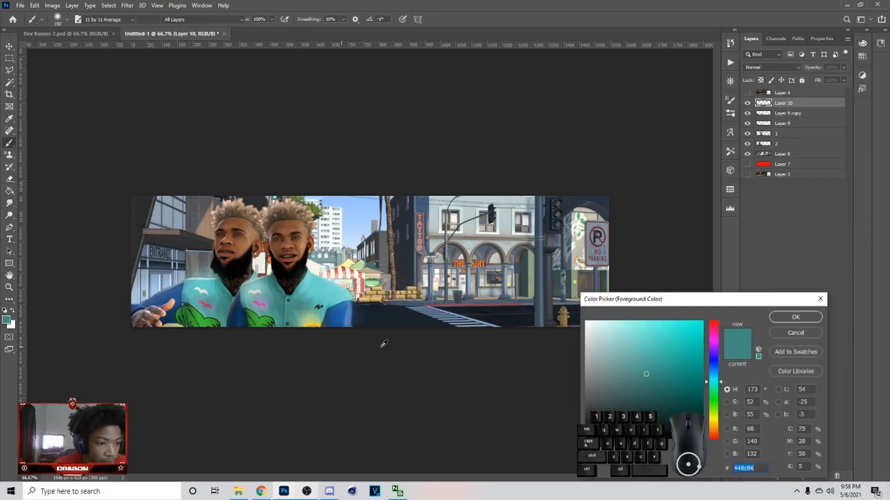
pyautogui.click(794, 333)
pyautogui.press('b')
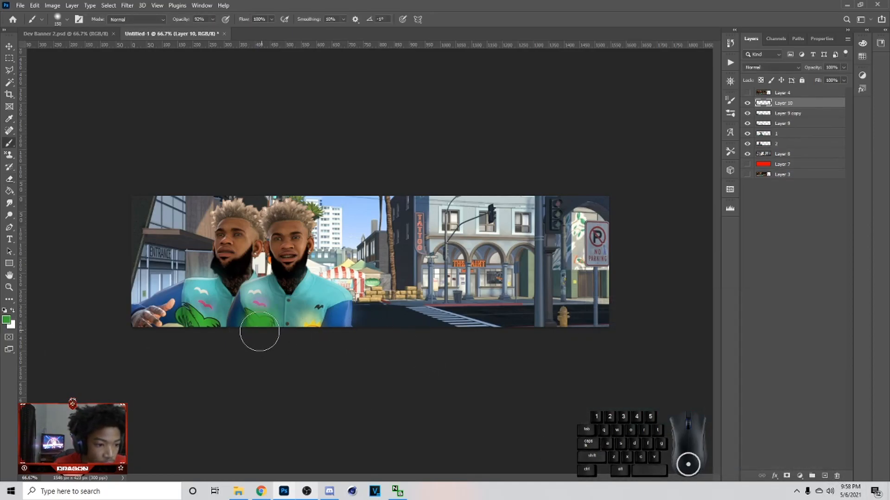
pyautogui.click(770, 67)
pyautogui.click(774, 153)
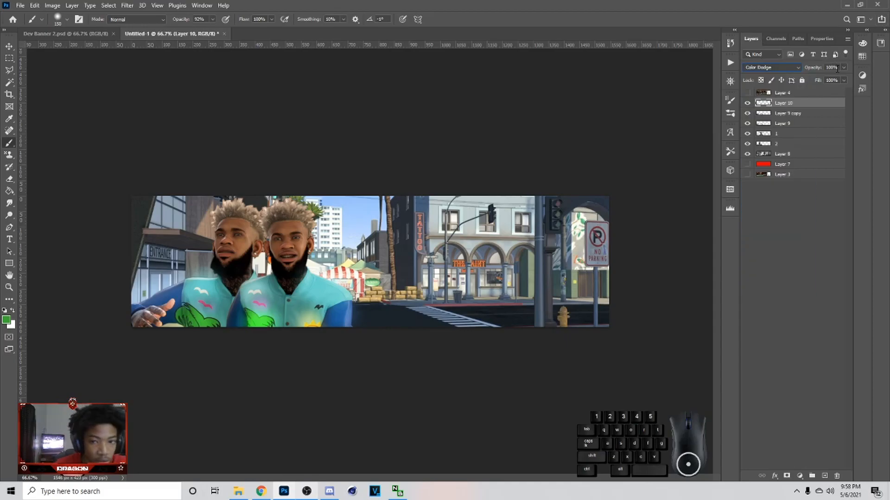
pyautogui.moveTo(830, 79); pyautogui.dragTo(827, 77)
# Step: Add a sampled green glow over the rear figure's leaf design and set the layer's opacity to 66%
pyautogui.keyDown('alt'); pyautogui.click(197, 321); pyautogui.keyUp('alt')
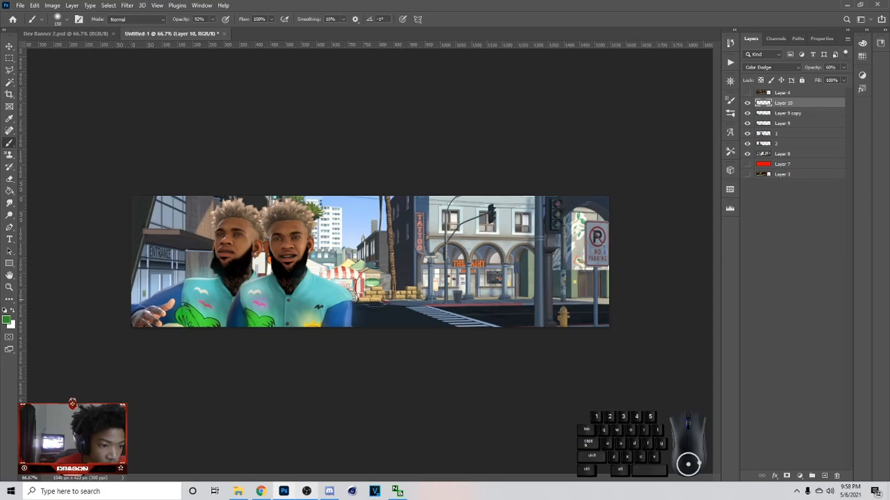
pyautogui.click(835, 78)
pyautogui.moveTo(834, 78); pyautogui.dragTo(831, 78)
# Step: Paint a sampled yellow glow over the front shirt's sun and set the layer's opacity to 55%
pyautogui.keyDown('alt'); pyautogui.click(311, 326); pyautogui.keyUp('alt')
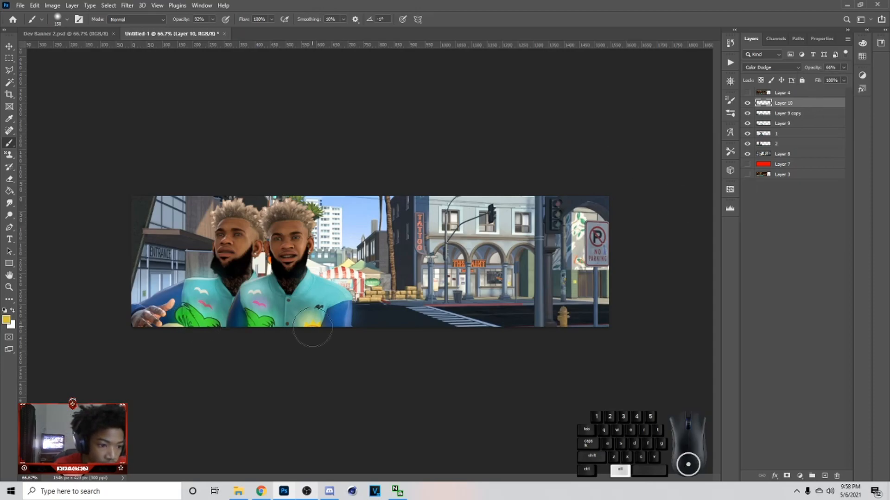
pyautogui.click(317, 325)
pyautogui.hotkey('ctrl', 'z')
pyautogui.click(311, 327)
pyautogui.click(843, 67)
pyautogui.moveTo(833, 78); pyautogui.dragTo(827, 80)
pyautogui.press('w')
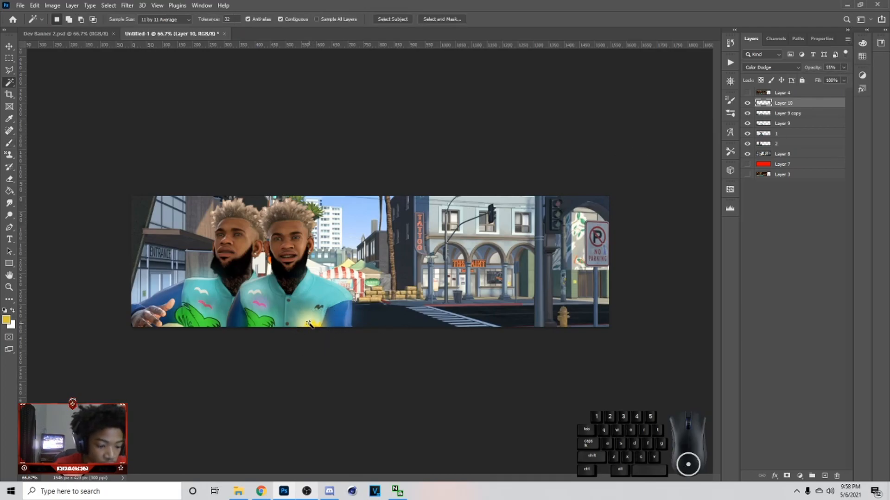
pyautogui.press('e')
# Step: On a new layer, dab white glints onto both figures' earrings with a soft brush at size 20
pyautogui.click(824, 476)
pyautogui.press('b')
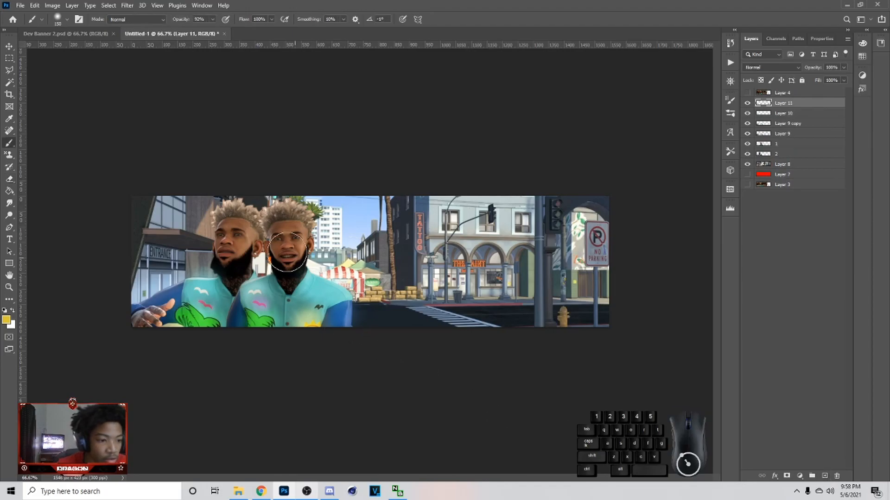
pyautogui.keyDown('alt'); pyautogui.click(311, 249); pyautogui.keyUp('alt')
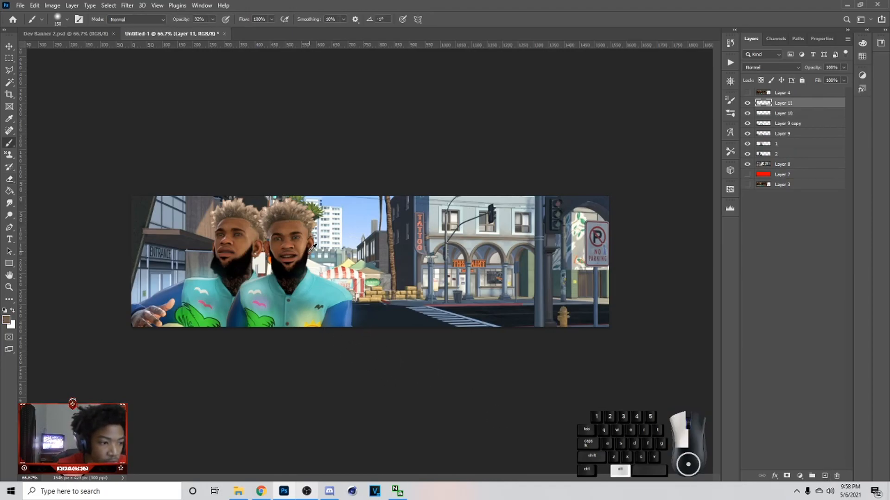
pyautogui.hotkey('ctrl', '+')
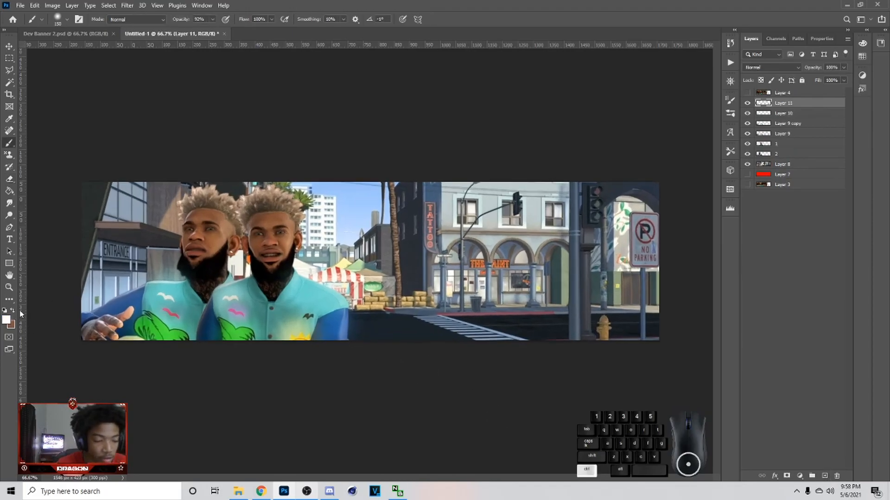
pyautogui.press('[')
pyautogui.press('[')
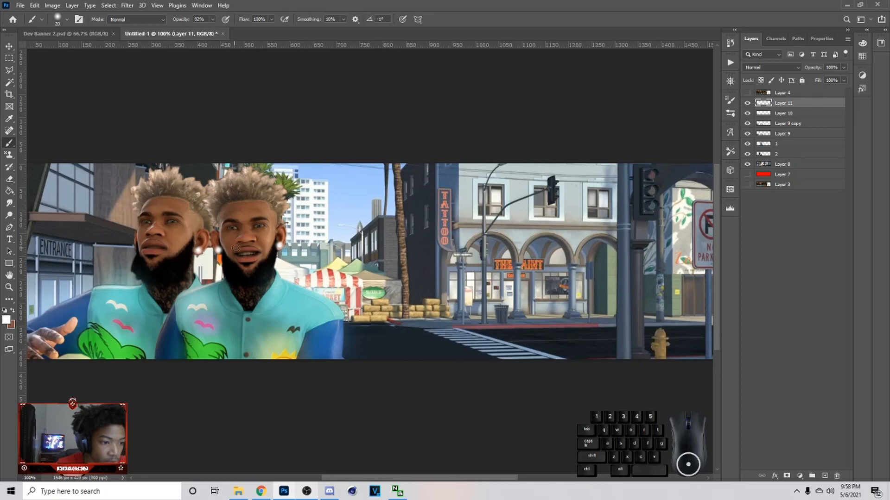
# Step: Set the earring glint layer's blend mode to Linear Dodge (Add) and its opacity to 48%
pyautogui.click(784, 68)
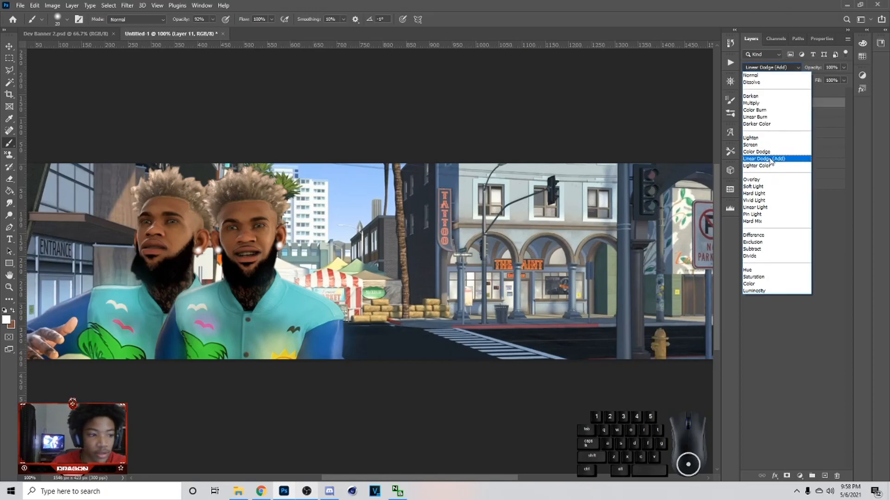
pyautogui.click(770, 159)
pyautogui.moveTo(844, 69); pyautogui.dragTo(821, 82)
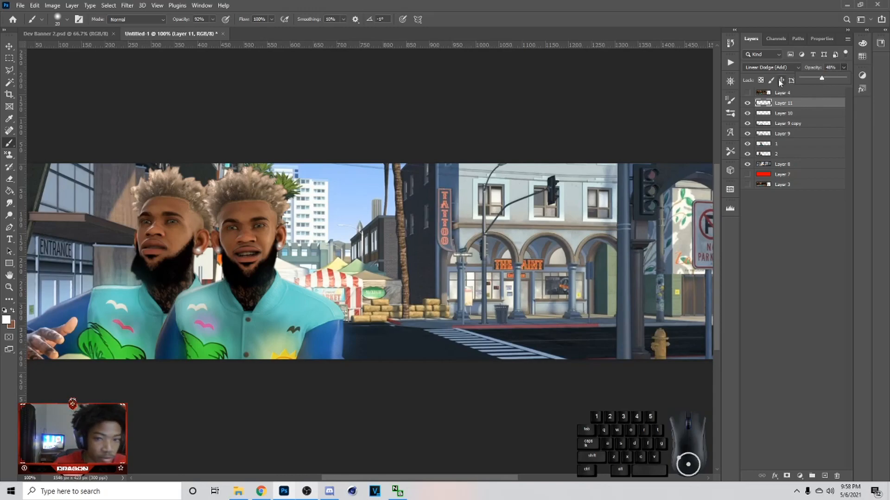
# Step: Change the earring glint layer's blend mode to Color Dodge and duplicate the layer
pyautogui.click(771, 67)
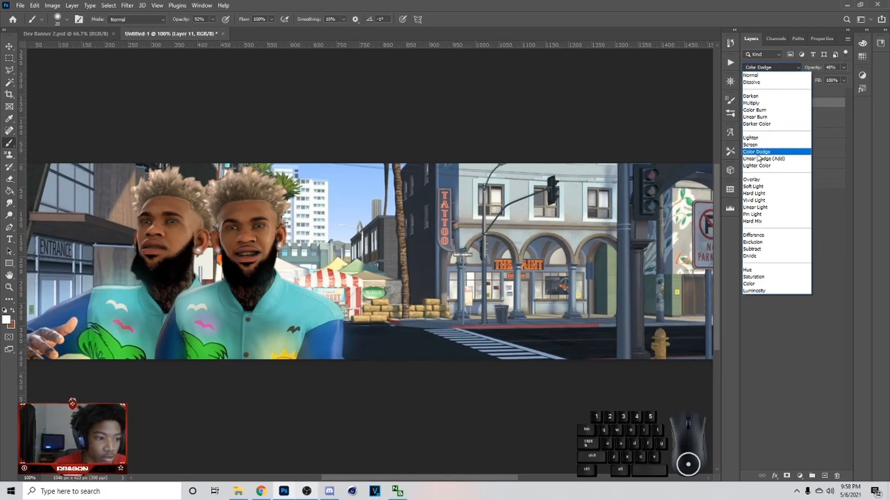
pyautogui.click(758, 154)
pyautogui.hotkey('ctrl', 'j')
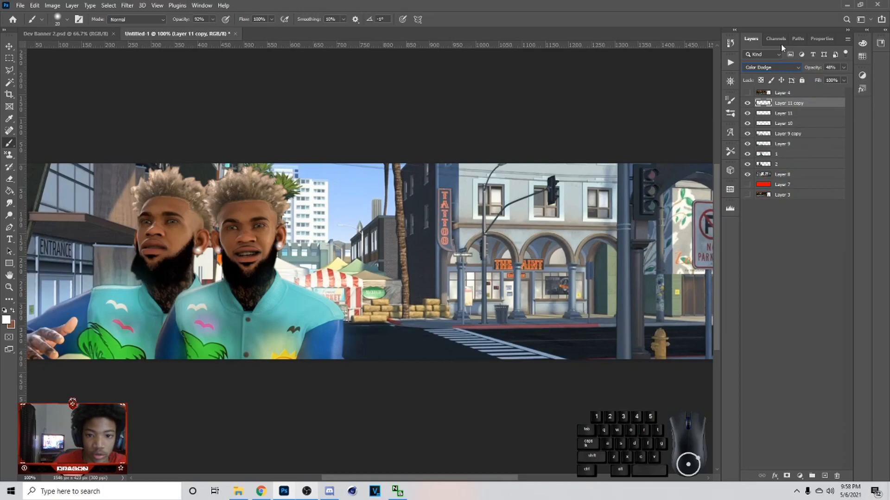
# Step: Set the duplicate glint layer to Screen at 39% opacity and place it below the original glint layer
pyautogui.click(770, 67)
pyautogui.click(762, 147)
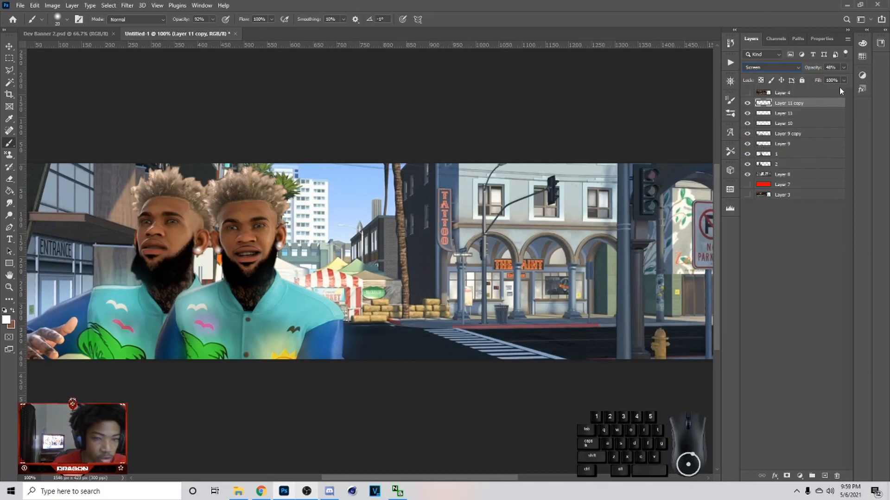
pyautogui.moveTo(824, 77); pyautogui.dragTo(819, 78)
pyautogui.moveTo(797, 103); pyautogui.dragTo(794, 120)
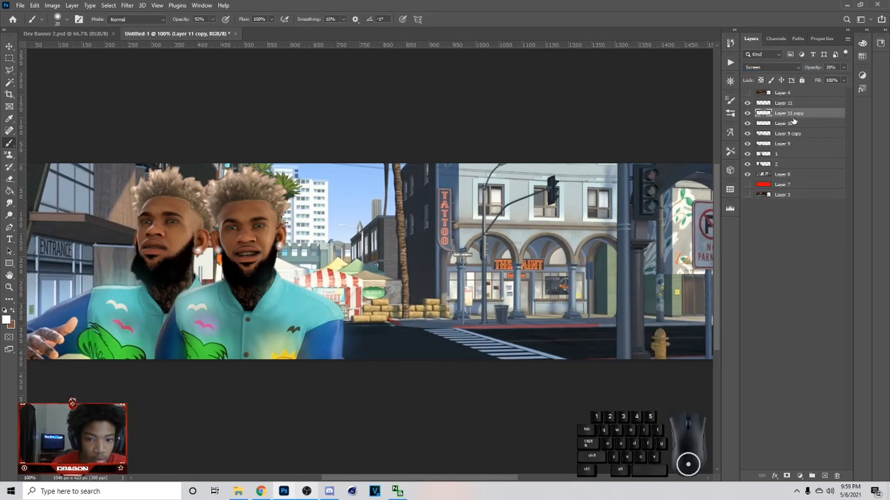
pyautogui.click(792, 105)
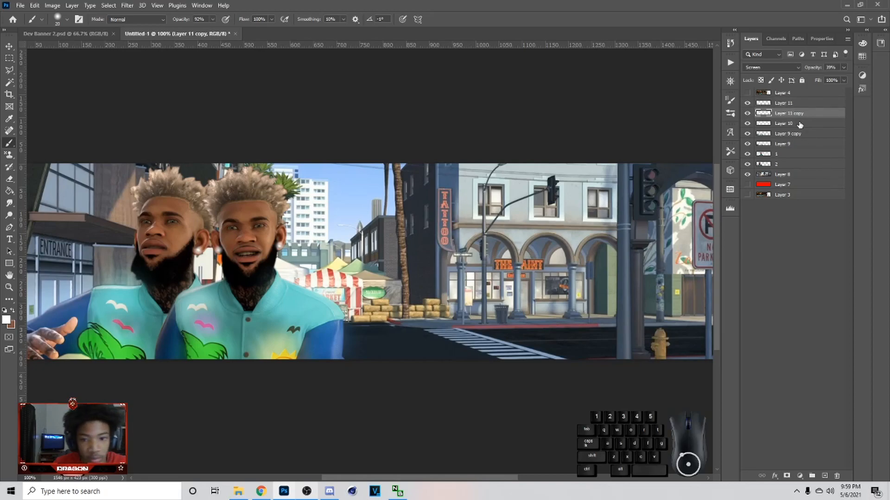
# Step: Group all the glow and glint layers above the figures into a group named Myplayer
pyautogui.click(778, 102)
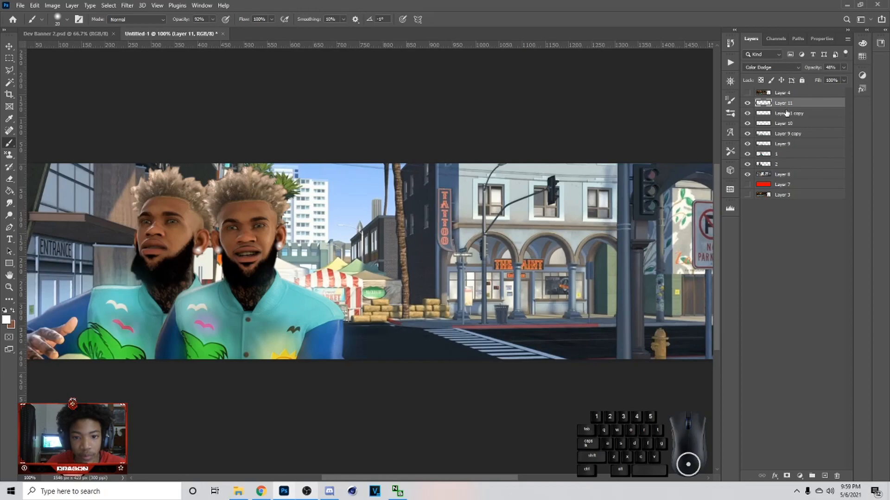
pyautogui.keyDown('shift'); pyautogui.click(789, 144); pyautogui.keyUp('shift')
pyautogui.click(812, 475)
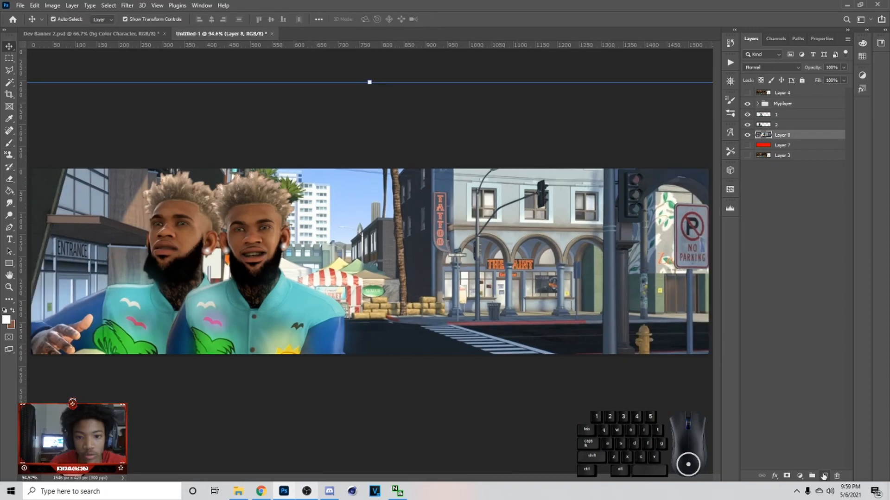
# Step: Create a new layer between the street background and the figures, and choose a turquoise foreground colour based on the shirt
pyautogui.click(823, 476)
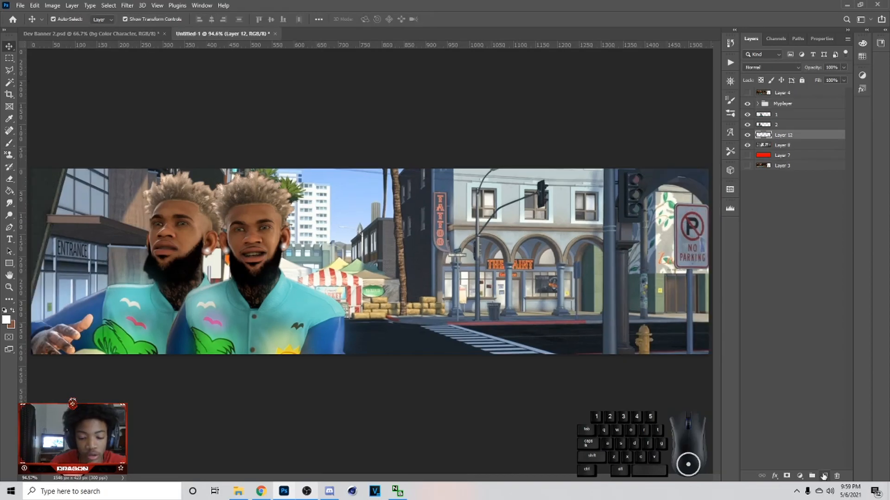
pyautogui.hotkey('ctrl', '-')
pyautogui.hotkey('ctrl', '-')
pyautogui.press('b')
pyautogui.click(7, 319)
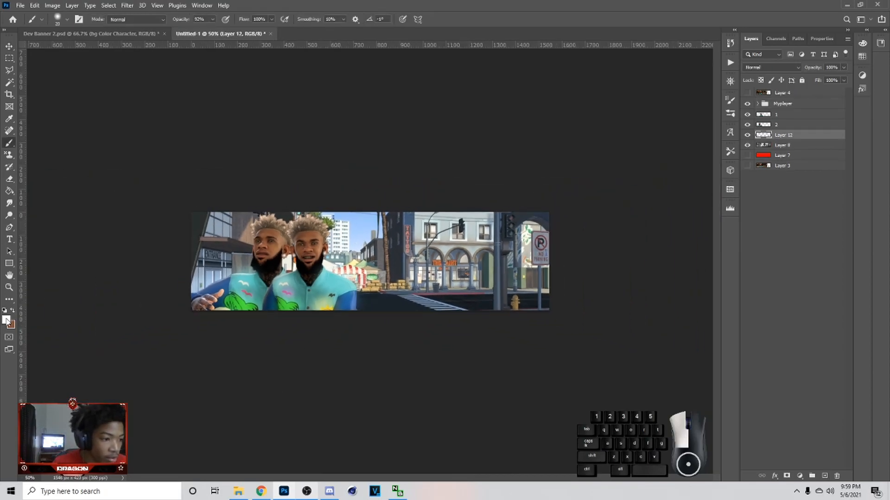
pyautogui.click(713, 382)
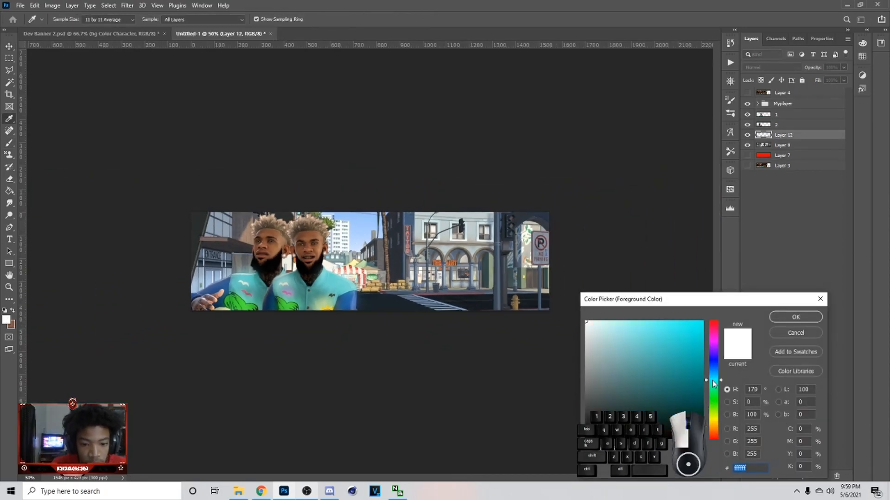
pyautogui.click(332, 281)
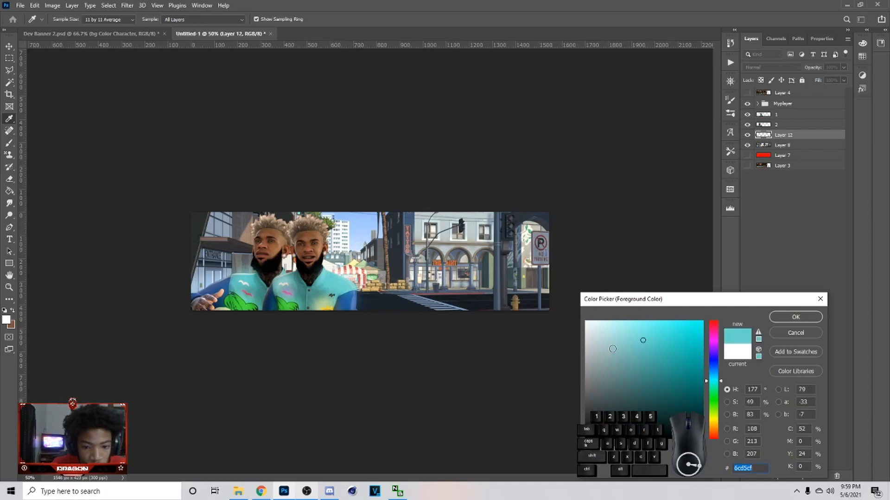
pyautogui.click(795, 317)
pyautogui.press('b')
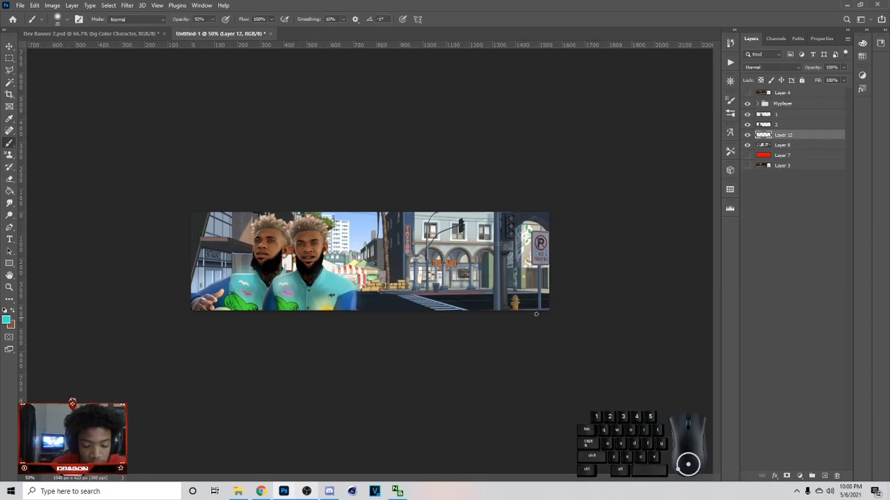
# Step: Paint a turquoise glow behind both figures with a soft brush at size 500 and set the layer's blend mode to Overlay
pyautogui.press(']')
pyautogui.press(']')
pyautogui.press(']')
pyautogui.press(']')
pyautogui.press(']')
pyautogui.press(']')
pyautogui.press(']')
pyautogui.press(']')
pyautogui.press(']')
pyautogui.press(']')
pyautogui.press(']')
pyautogui.press(']')
pyautogui.press('[')
pyautogui.press('[')
pyautogui.press('[')
pyautogui.press('[')
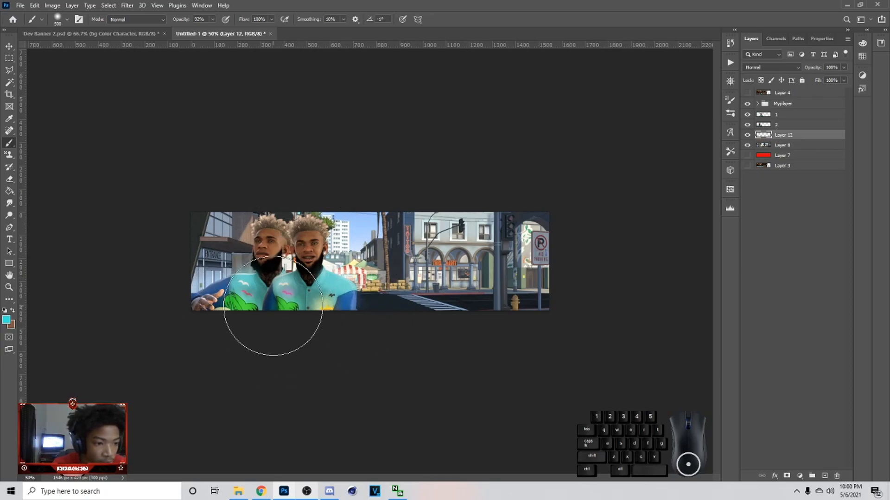
pyautogui.moveTo(258, 302)
pyautogui.mouseDown()
pyautogui.moveTo(308, 314)
pyautogui.moveTo(366, 259)
pyautogui.mouseUp()
pyautogui.click(770, 67)
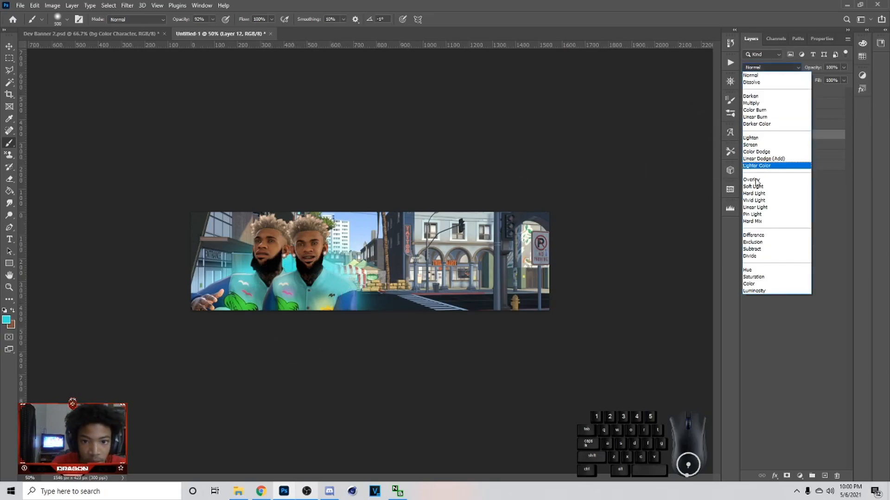
pyautogui.click(751, 180)
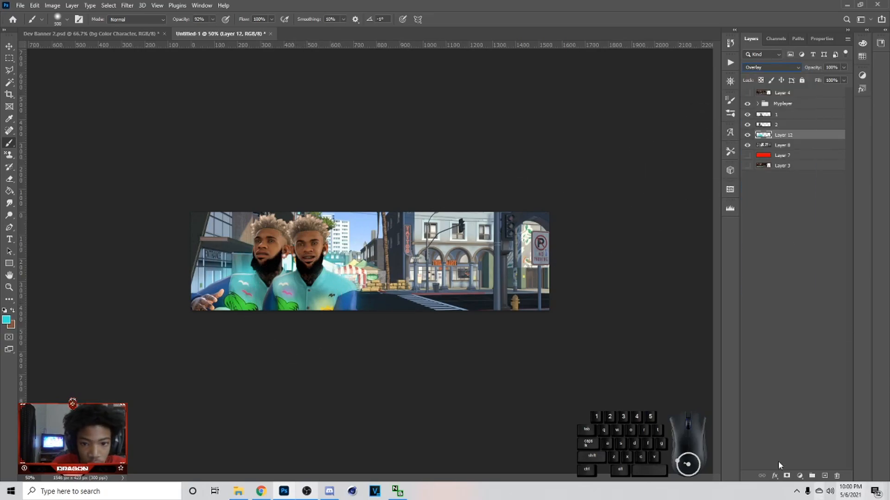
# Step: On another new layer, paint a second turquoise glow behind the figures and set it to Linear Dodge (Add) at 68% opacity
pyautogui.click(824, 476)
pyautogui.moveTo(261, 302); pyautogui.dragTo(308, 315)
pyautogui.click(770, 67)
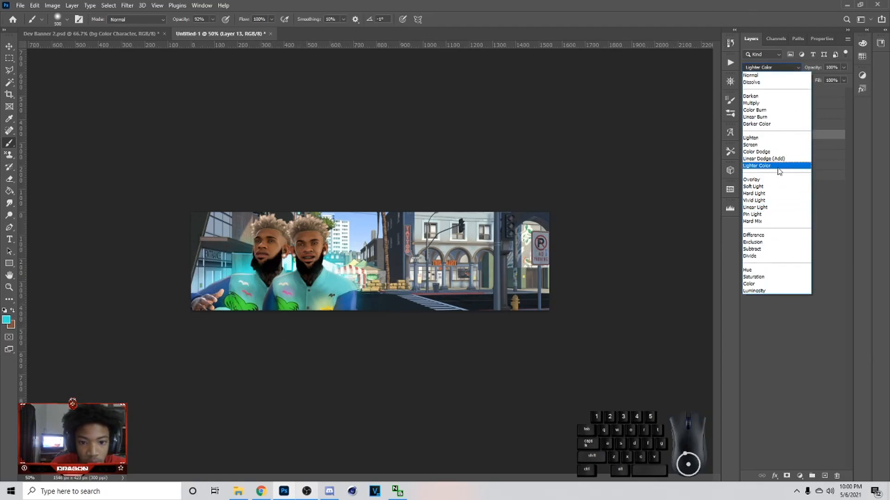
pyautogui.click(764, 159)
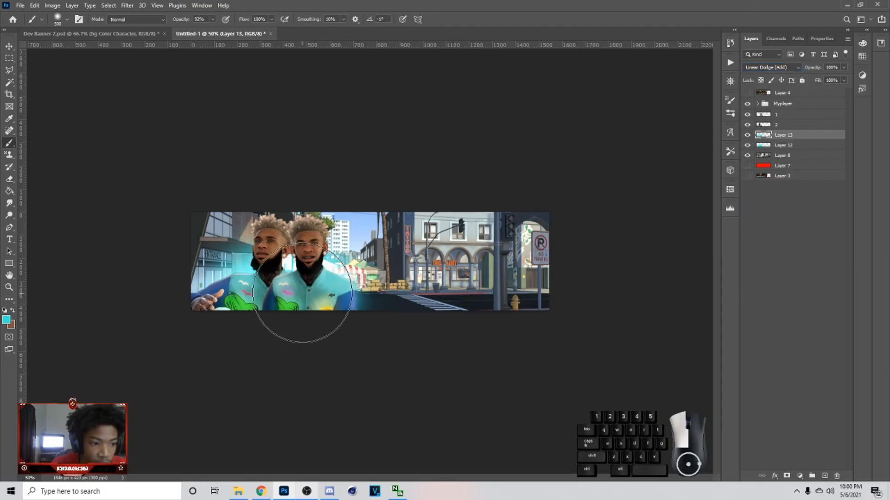
pyautogui.click(770, 67)
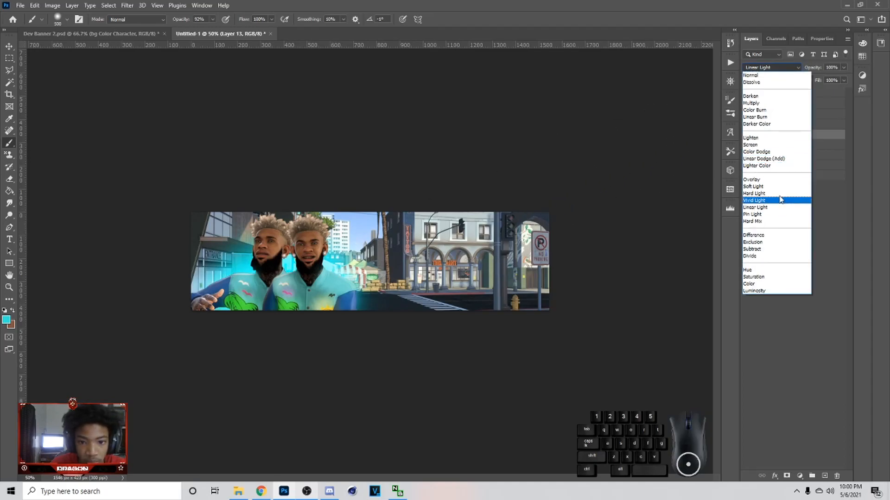
pyautogui.click(762, 152)
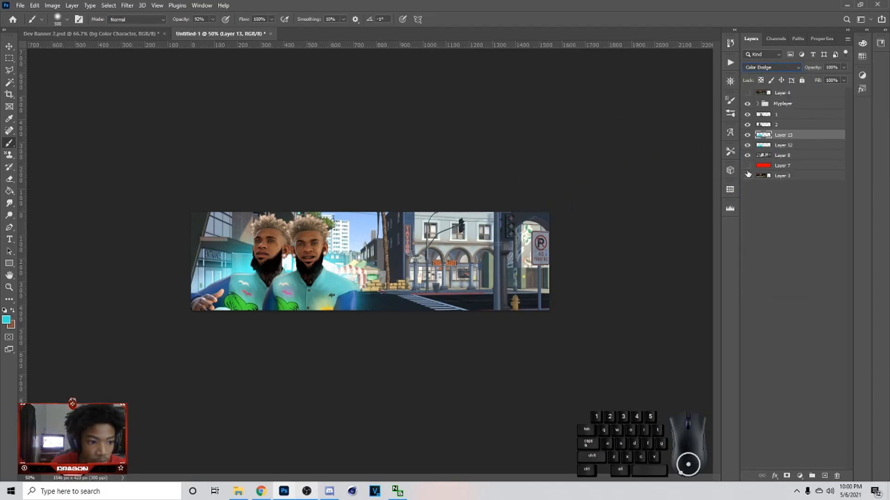
pyautogui.click(804, 145)
pyautogui.click(793, 136)
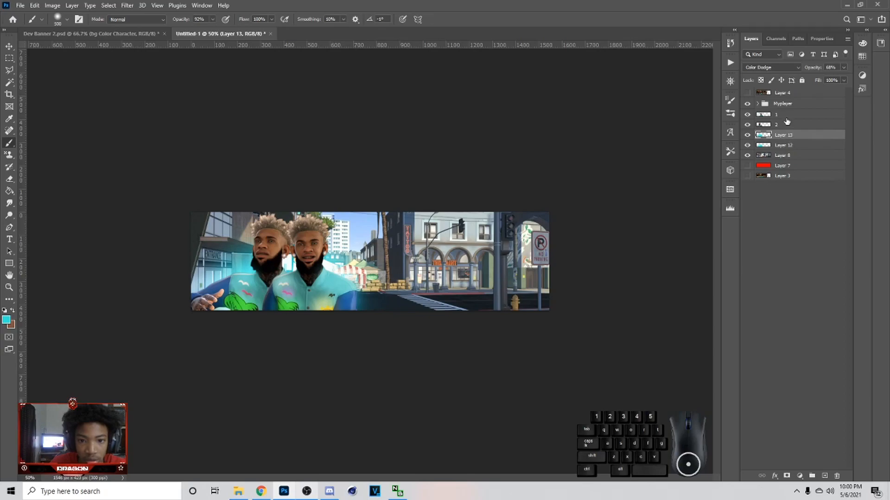
pyautogui.click(771, 67)
pyautogui.click(767, 158)
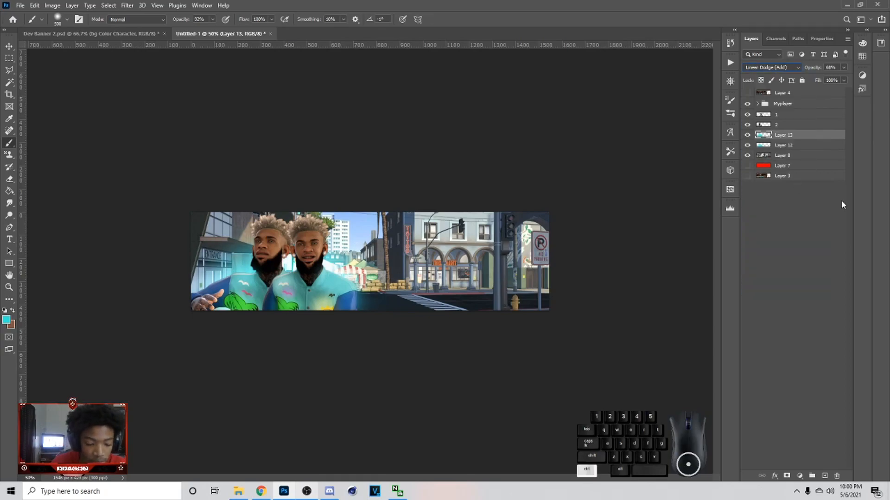
# Step: Duplicate the second turquoise glow layer and set the copy's blend mode to Color Dodge
pyautogui.hotkey('ctrl', 'j')
pyautogui.click(771, 67)
pyautogui.click(775, 145)
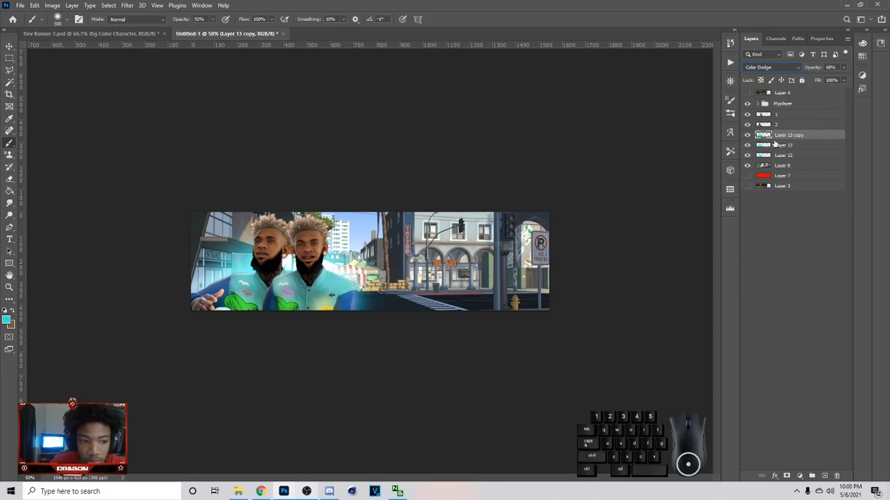
pyautogui.click(832, 78)
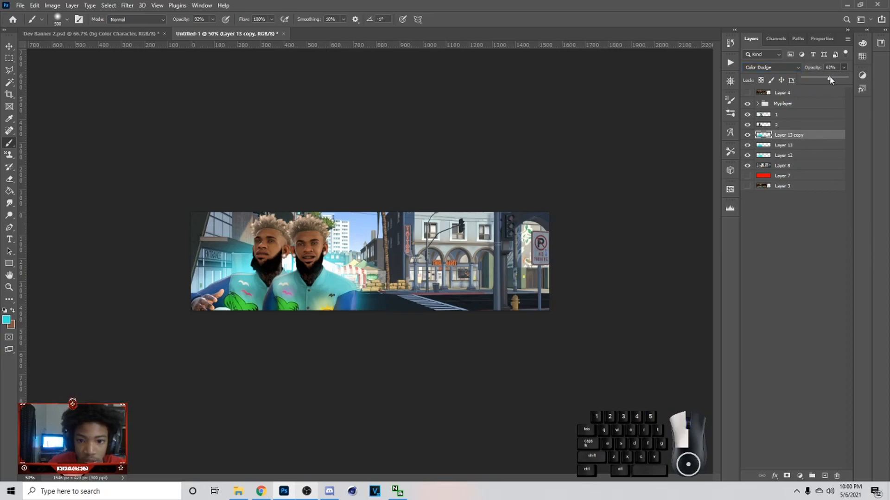
pyautogui.click(811, 146)
# Step: Lower the Overlay glow's opacity and place the Linear Dodge (Add) glow above its Color Dodge copy
pyautogui.click(795, 155)
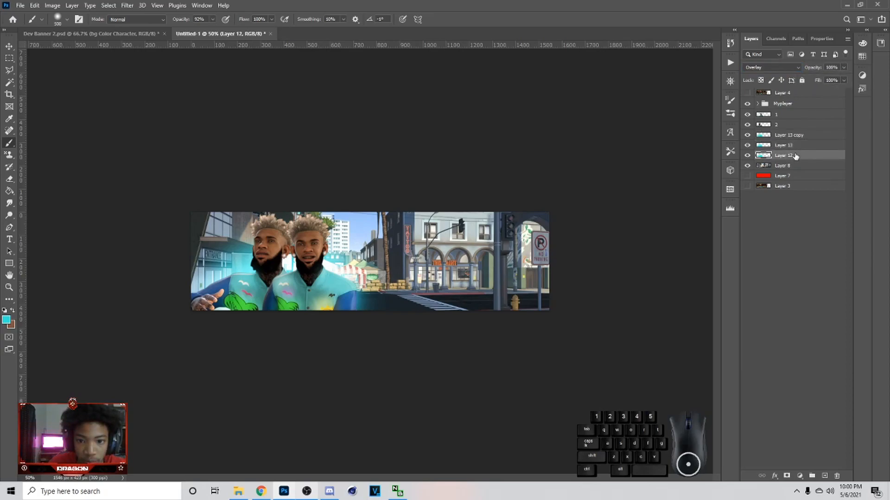
pyautogui.moveTo(837, 78); pyautogui.dragTo(828, 82)
pyautogui.press('v')
pyautogui.click(791, 147)
pyautogui.moveTo(790, 147); pyautogui.dragTo(789, 135)
pyautogui.click(788, 148)
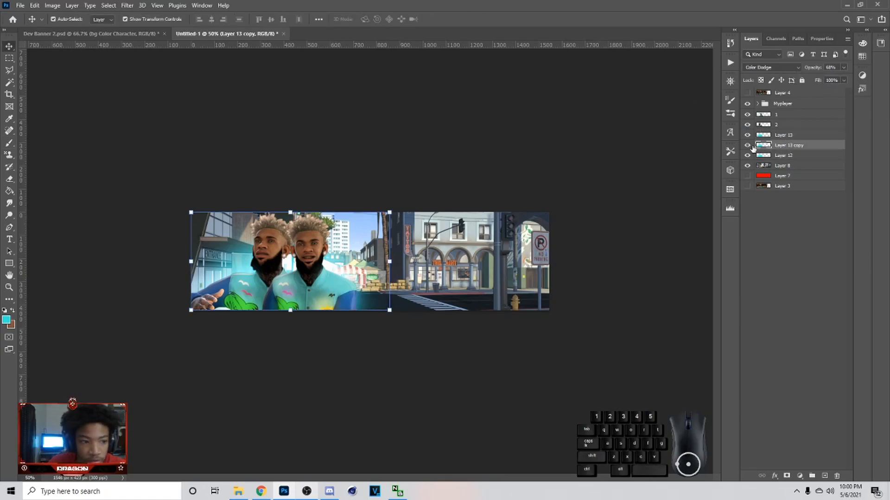
pyautogui.click(747, 146)
pyautogui.click(747, 146)
# Step: Erase part of the Color Dodge glow beside the rear figure's head with a soft 200 px eraser
pyautogui.press('e')
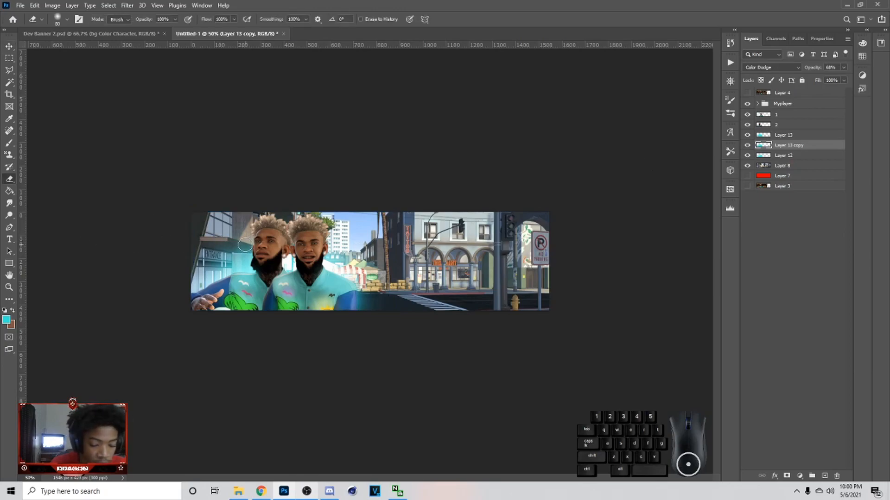
pyautogui.press(']')
pyautogui.click(221, 254)
pyautogui.click(253, 246)
pyautogui.click(67, 20)
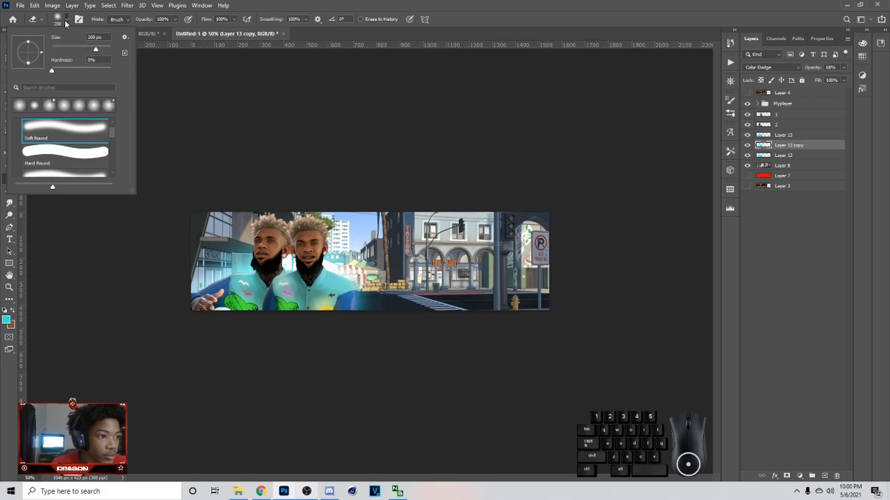
pyautogui.click(249, 52)
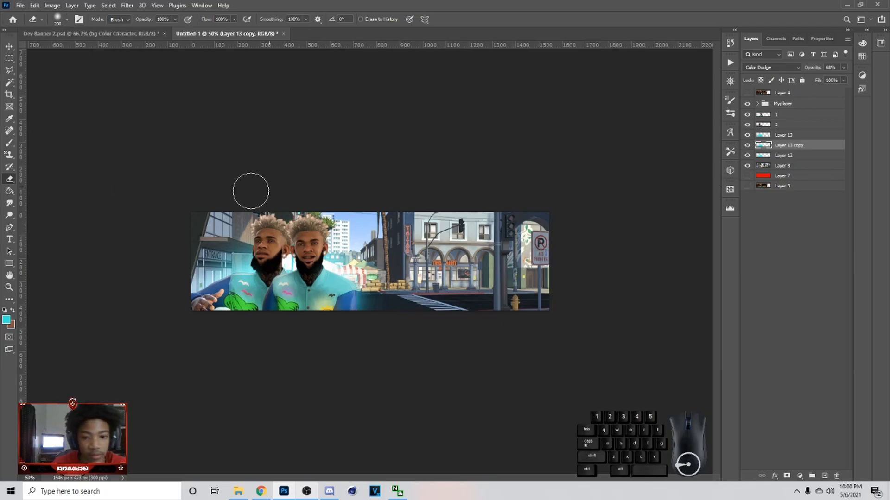
# Step: Add a new layer above the turquoise glows and paint a soft white glow behind the figures
pyautogui.click(787, 135)
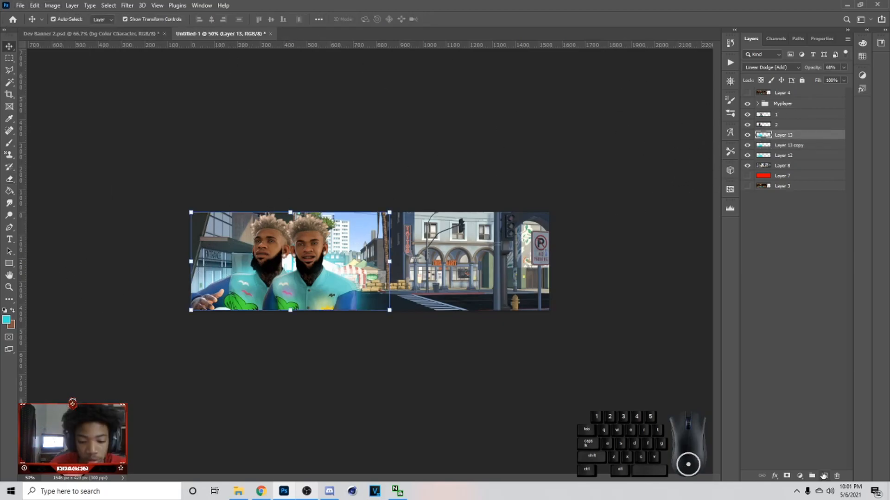
pyautogui.click(824, 476)
pyautogui.press('b')
pyautogui.click(6, 320)
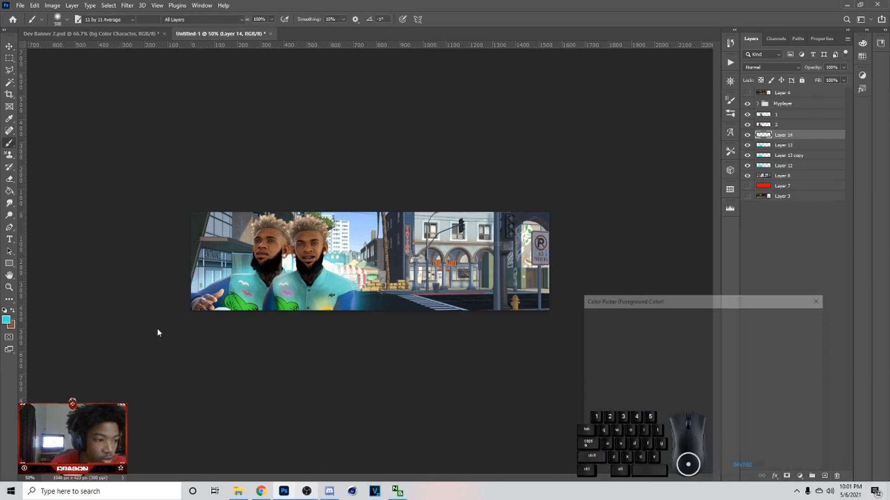
pyautogui.click(790, 336)
pyautogui.click(13, 310)
pyautogui.click(6, 319)
pyautogui.moveTo(661, 391); pyautogui.dragTo(585, 321)
pyautogui.click(787, 317)
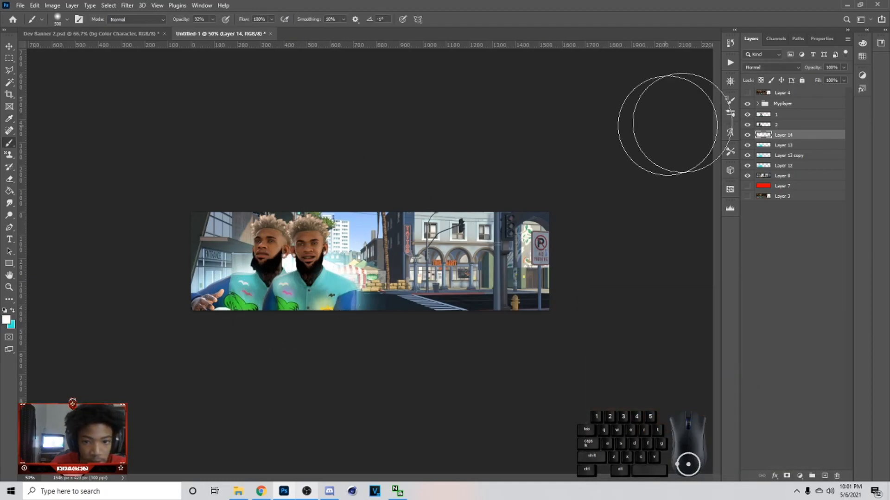
# Step: Set the white glow layer's blend mode to Overlay and its opacity to 80%
pyautogui.click(772, 67)
pyautogui.click(769, 177)
pyautogui.moveTo(843, 68); pyautogui.dragTo(837, 79)
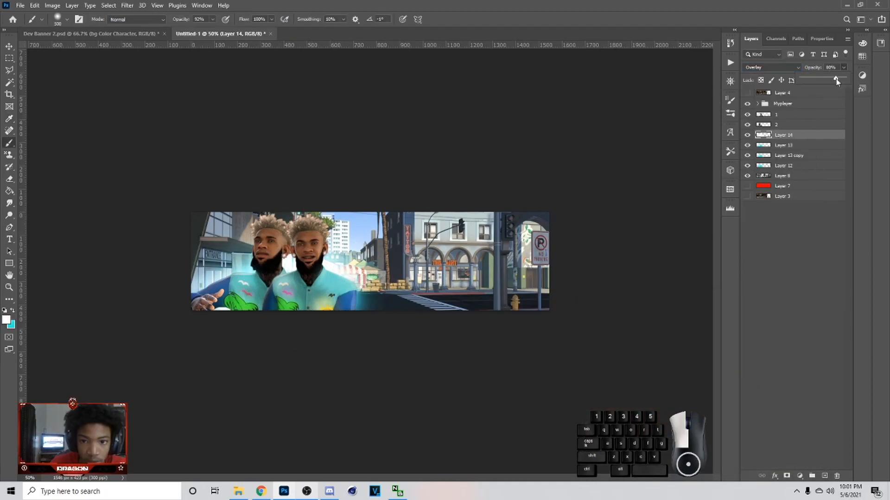
# Step: Hide the Color Dodge earring glint layer inside the Myplayer group
pyautogui.hotkey('ctrl', '1')
pyautogui.click(783, 104)
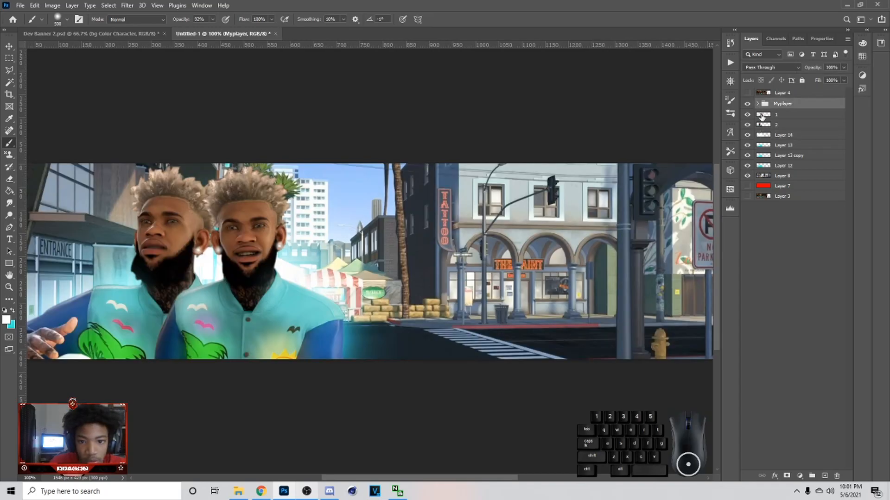
pyautogui.click(757, 103)
pyautogui.click(754, 115)
pyautogui.click(747, 114)
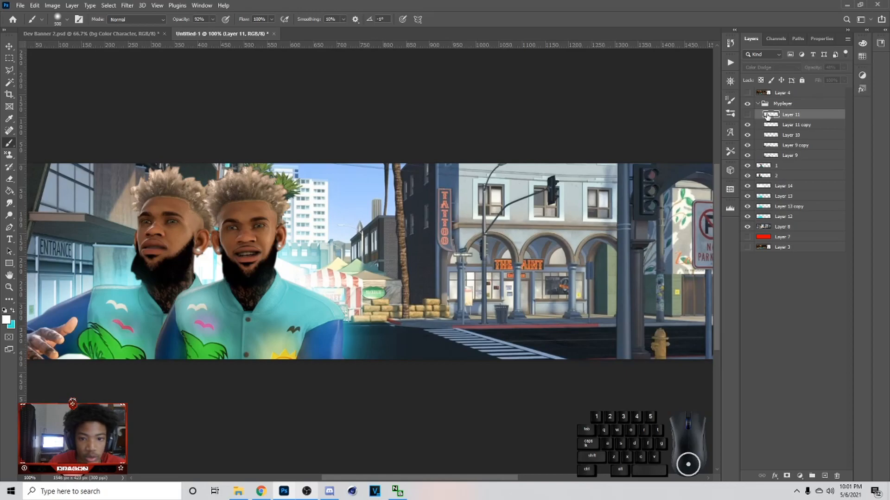
pyautogui.click(758, 104)
pyautogui.click(800, 147)
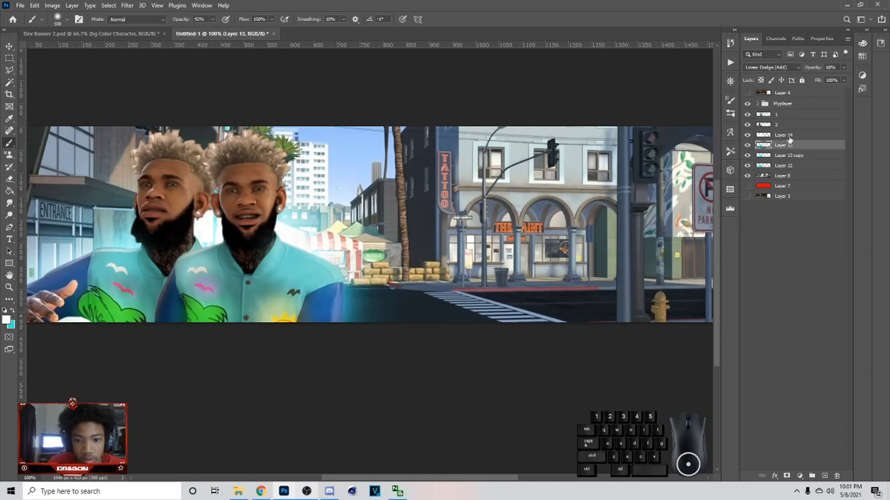
# Step: Add a new layer above the front figure's layer 1 and clip it to that figure
pyautogui.click(782, 125)
pyautogui.click(790, 115)
pyautogui.click(823, 476)
pyautogui.rightClick(793, 115)
pyautogui.click(712, 267)
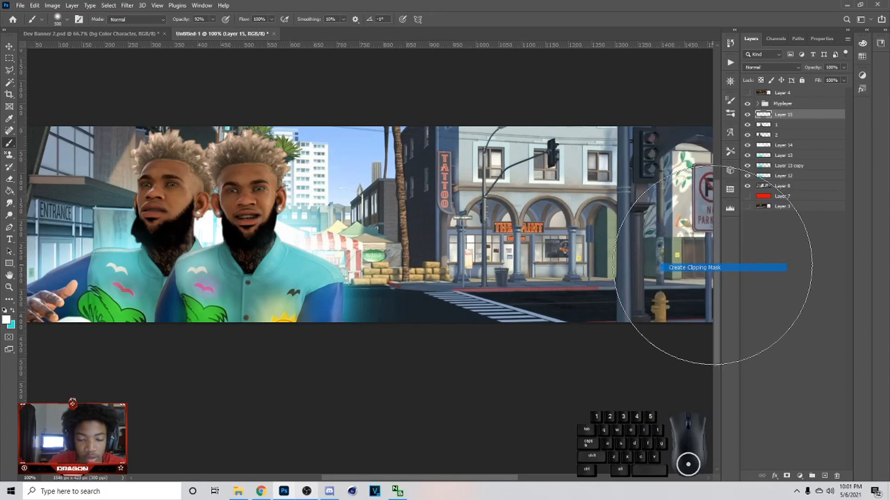
# Step: Paint soft white highlights along the front figure's head and shoulder on the side facing the rear figure, using a small soft brush
pyautogui.scroll(-2, 39, 272)
pyautogui.press('[')
pyautogui.press('[')
pyautogui.press('[')
pyautogui.press('[')
pyautogui.press('[')
pyautogui.press('[')
pyautogui.press('[')
pyautogui.press('[')
pyautogui.press('[')
pyautogui.press('[')
pyautogui.press('[')
pyautogui.press('[')
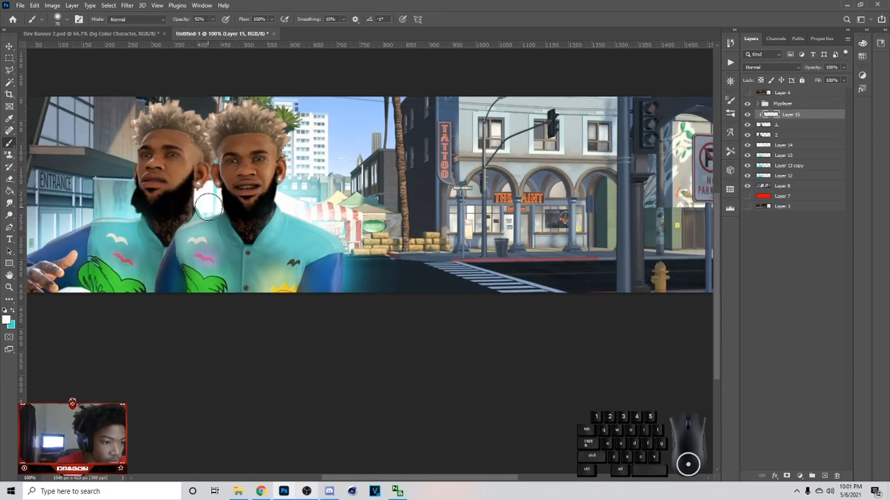
pyautogui.moveTo(208, 204); pyautogui.dragTo(200, 157)
pyautogui.moveTo(189, 118)
pyautogui.mouseDown()
pyautogui.moveTo(194, 107)
pyautogui.moveTo(197, 124)
pyautogui.mouseUp()
pyautogui.moveTo(202, 200)
pyautogui.mouseDown()
pyautogui.moveTo(175, 211)
pyautogui.moveTo(211, 196)
pyautogui.mouseUp()
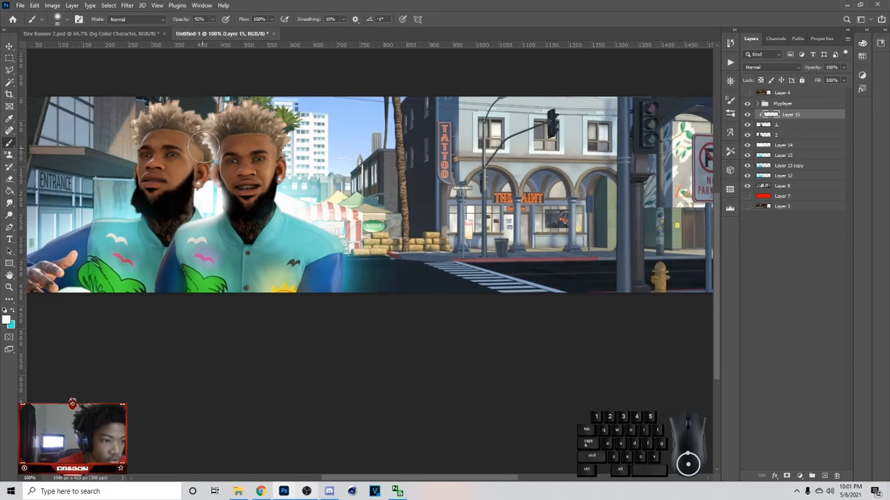
pyautogui.moveTo(193, 111); pyautogui.dragTo(191, 127)
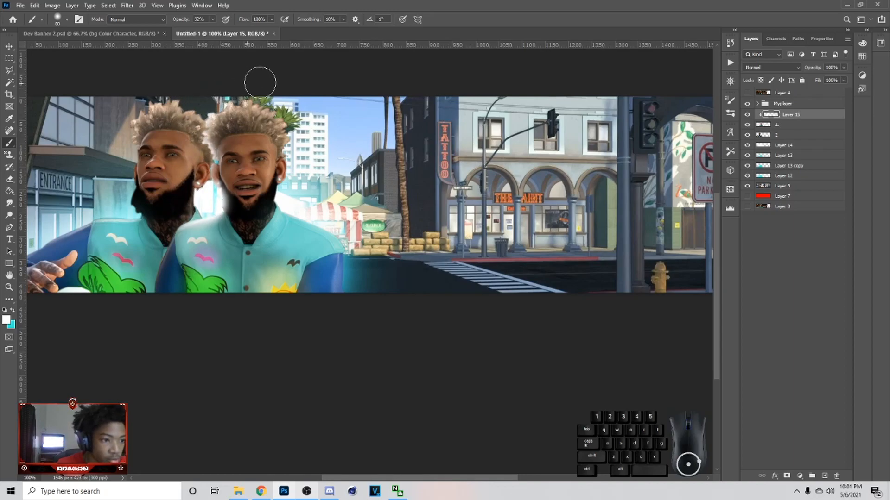
# Step: Set the front figure's highlight layer to the Linear Dodge (Add) blend mode and lower its opacity
pyautogui.click(771, 67)
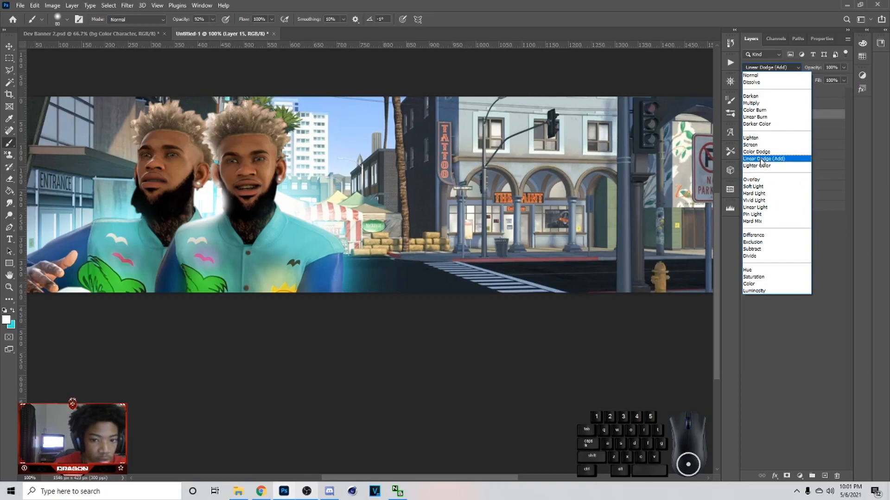
pyautogui.click(761, 159)
pyautogui.moveTo(843, 75); pyautogui.dragTo(831, 82)
# Step: Add a layer clipped to the rear figure's layer 2 and paint soft white highlights along its edge beside the front figure
pyautogui.hotkey('alt', '[')
pyautogui.hotkey('alt', '[')
pyautogui.click(825, 474)
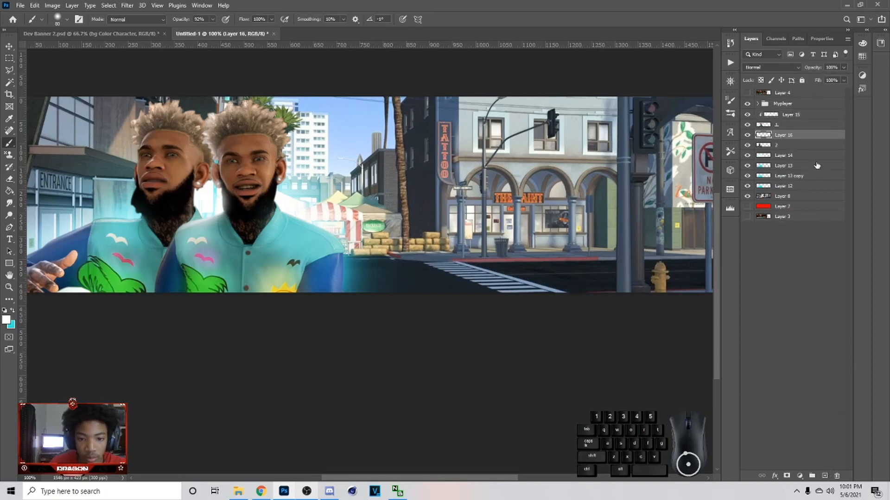
pyautogui.rightClick(804, 138)
pyautogui.click(713, 268)
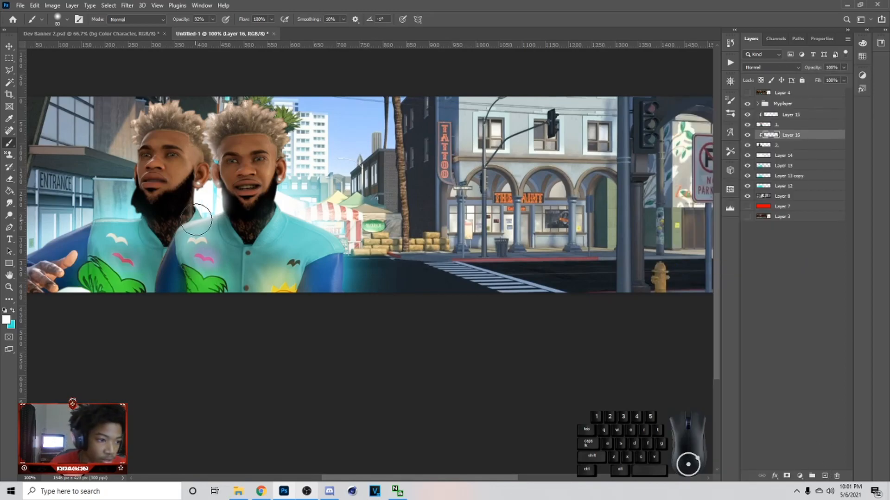
pyautogui.moveTo(208, 204)
pyautogui.mouseDown()
pyautogui.moveTo(228, 162)
pyautogui.moveTo(224, 120)
pyautogui.moveTo(194, 98)
pyautogui.moveTo(204, 106)
pyautogui.mouseUp()
pyautogui.moveTo(234, 144); pyautogui.dragTo(218, 188)
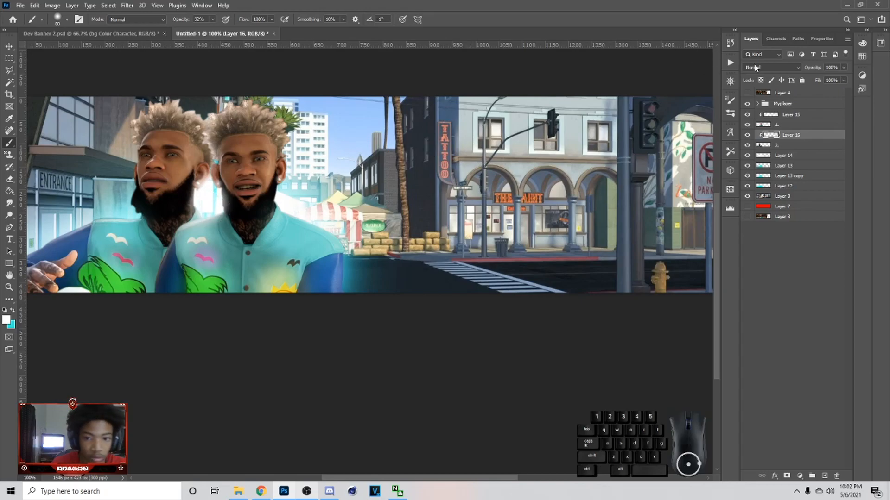
# Step: Set the rear figure's highlight layer to Linear Dodge (Add) at 67% opacity
pyautogui.click(753, 67)
pyautogui.click(774, 158)
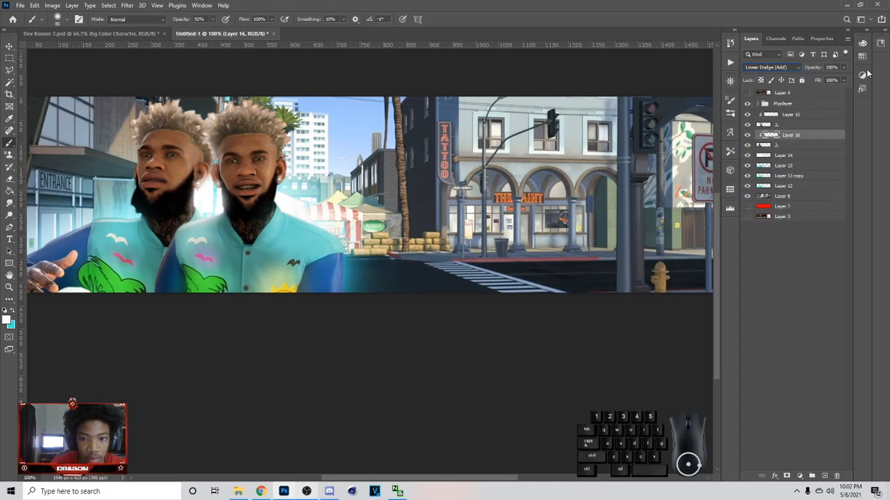
pyautogui.moveTo(839, 78); pyautogui.dragTo(832, 77)
pyautogui.click(830, 79)
pyautogui.scroll(3, 344, 285)
pyautogui.scroll(-1, 346, 287)
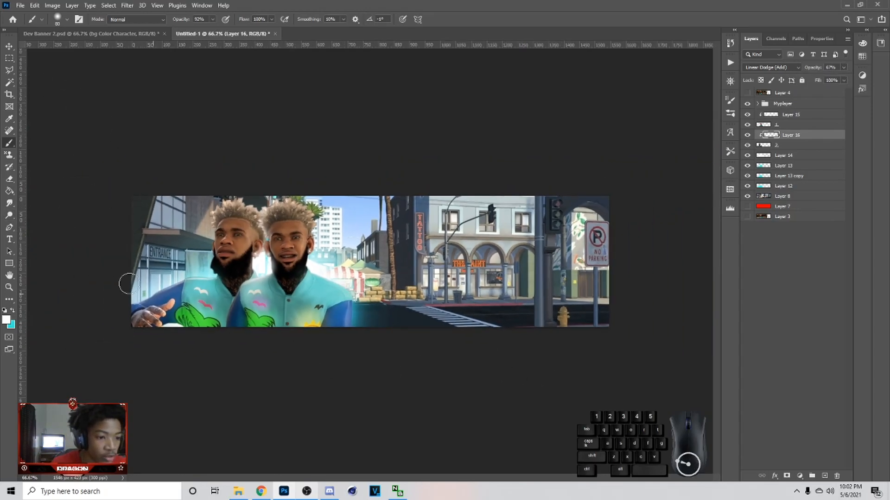
# Step: Add a new layer above the Myplayer group and set the brush colour to black (000000)
pyautogui.click(9, 46)
pyautogui.click(783, 104)
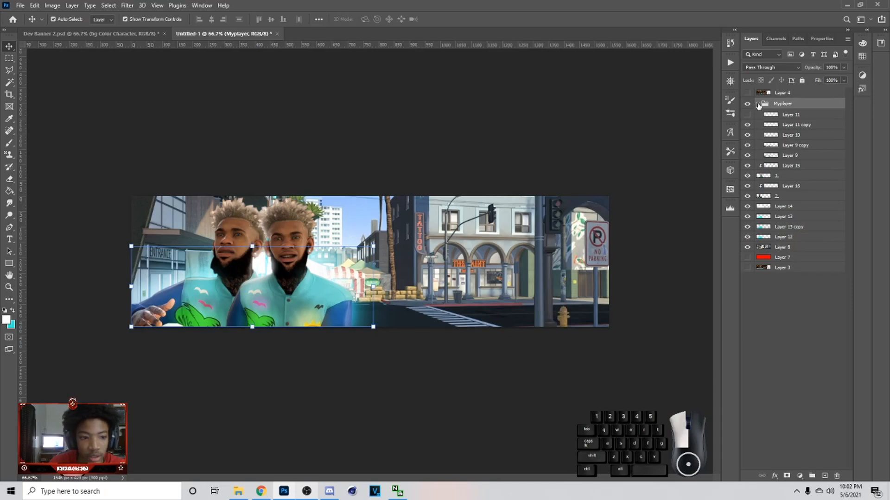
pyautogui.click(824, 476)
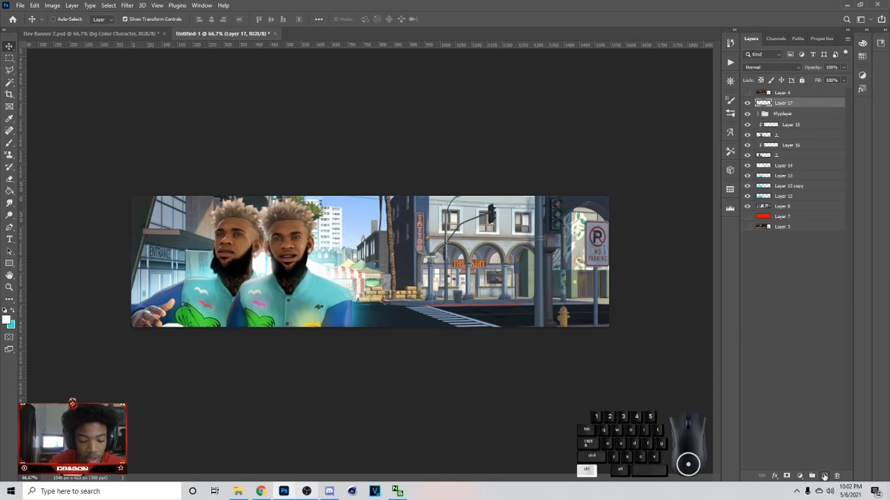
pyautogui.scroll(-1, 139, 336)
pyautogui.press('b')
pyautogui.click(6, 319)
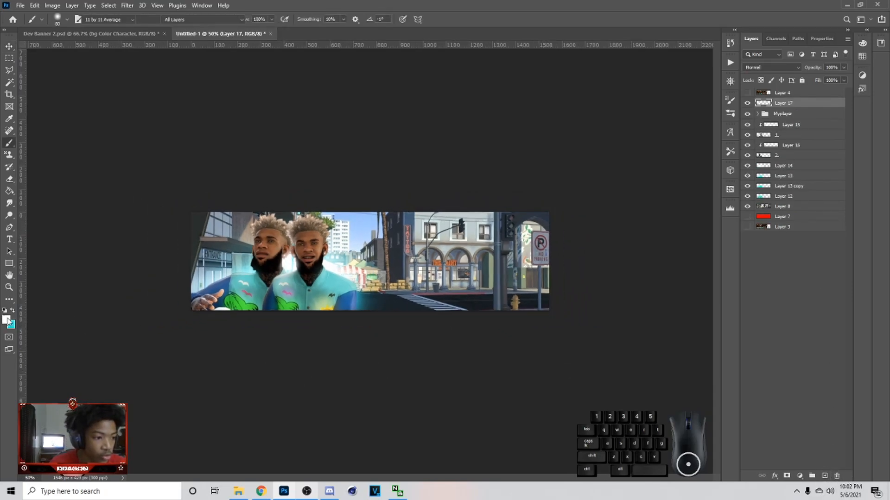
pyautogui.write('000000')
pyautogui.click(795, 317)
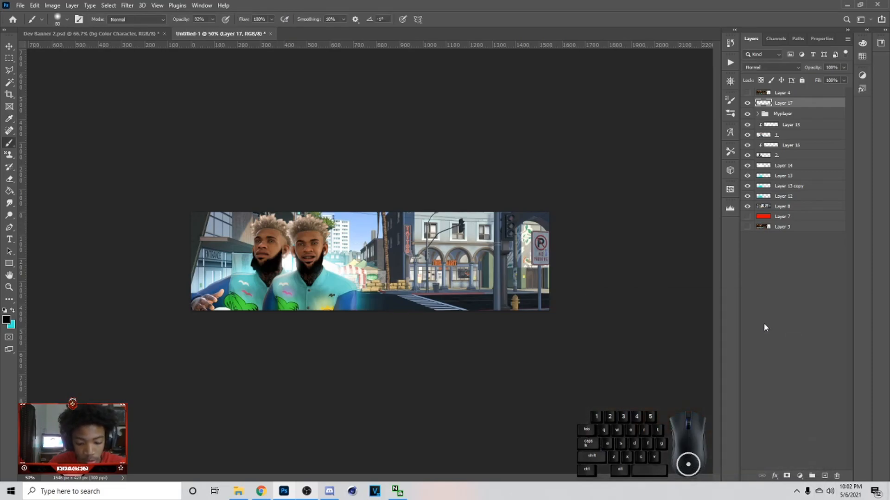
# Step: Paint a soft black vignette around the banner's outer edges with a large 700 px brush
pyautogui.press(']')
pyautogui.press(']')
pyautogui.press(']')
pyautogui.press(']')
pyautogui.press(']')
pyautogui.press(']')
pyautogui.press(']')
pyautogui.press(']')
pyautogui.press(']')
pyautogui.press(']')
pyautogui.press(']')
pyautogui.press(']')
pyautogui.press(']')
pyautogui.press(']')
pyautogui.press(']')
pyautogui.press(']')
pyautogui.press(']')
pyautogui.press(']')
pyautogui.press(']')
pyautogui.press('[')
pyautogui.press('[')
pyautogui.press('[')
pyautogui.press('[')
pyautogui.press('[')
pyautogui.press('[')
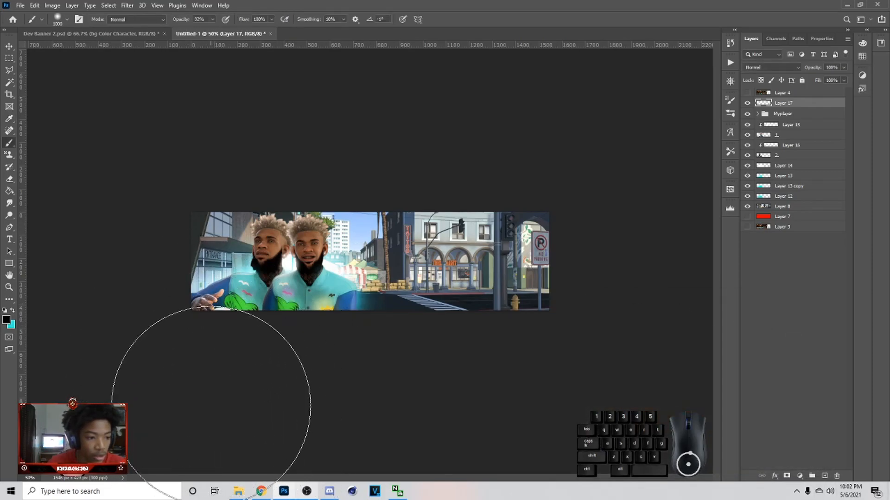
pyautogui.press('[')
pyautogui.press('[')
pyautogui.moveTo(198, 378); pyautogui.dragTo(282, 378)
pyautogui.moveTo(360, 379)
pyautogui.mouseDown()
pyautogui.moveTo(505, 378)
pyautogui.moveTo(415, 384)
pyautogui.moveTo(610, 286)
pyautogui.moveTo(612, 218)
pyautogui.mouseUp()
pyautogui.moveTo(613, 206); pyautogui.dragTo(613, 331)
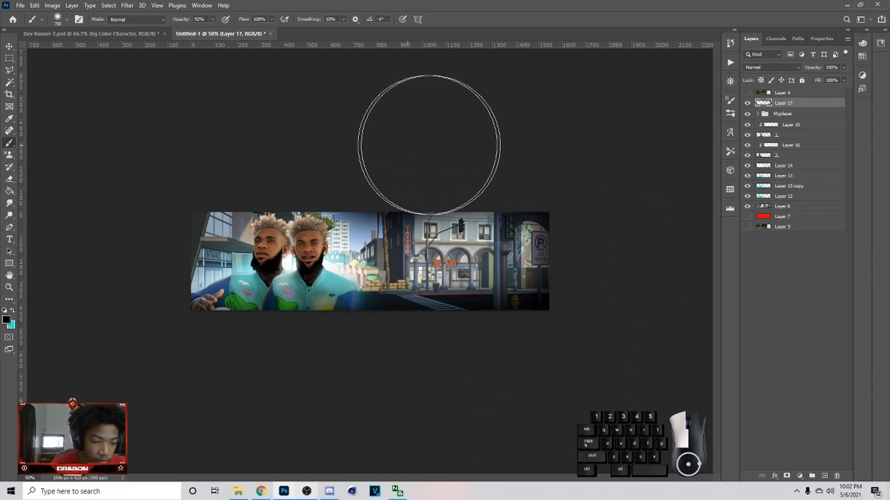
pyautogui.moveTo(236, 149)
pyautogui.mouseDown()
pyautogui.moveTo(165, 188)
pyautogui.moveTo(135, 319)
pyautogui.moveTo(226, 377)
pyautogui.mouseUp()
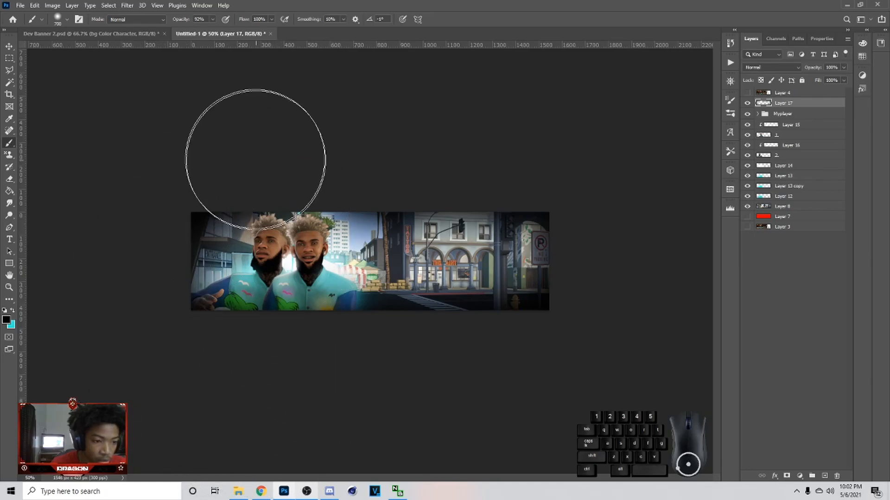
pyautogui.moveTo(449, 140); pyautogui.dragTo(381, 144)
pyautogui.moveTo(497, 140)
pyautogui.mouseDown()
pyautogui.moveTo(581, 153)
pyautogui.moveTo(636, 278)
pyautogui.mouseUp()
pyautogui.moveTo(589, 370)
pyautogui.mouseDown()
pyautogui.moveTo(423, 377)
pyautogui.moveTo(445, 352)
pyautogui.mouseUp()
# Step: Add a black shading layer directly above the street background, set it to Soft Light and reduce its opacity
pyautogui.click(788, 207)
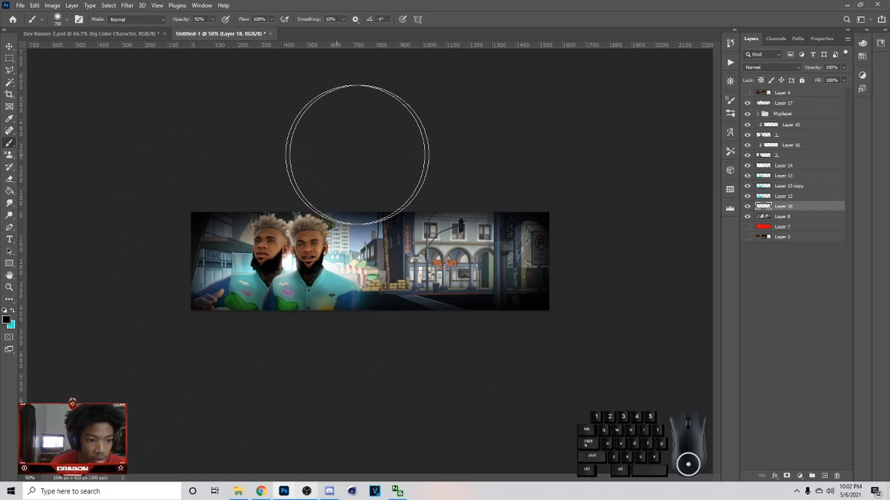
pyautogui.click(764, 67)
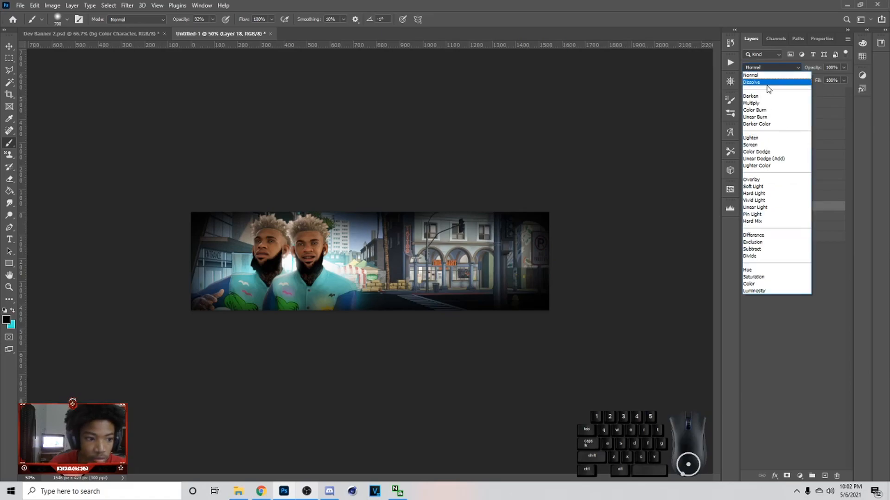
pyautogui.click(786, 188)
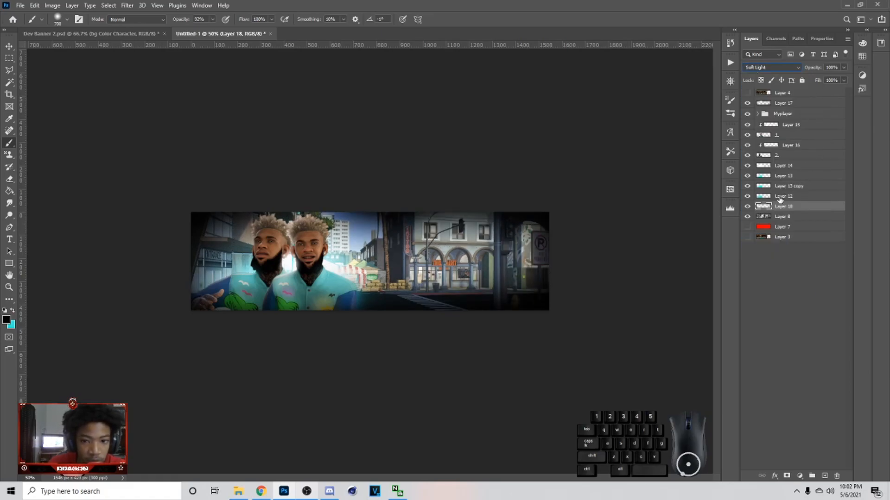
pyautogui.click(747, 206)
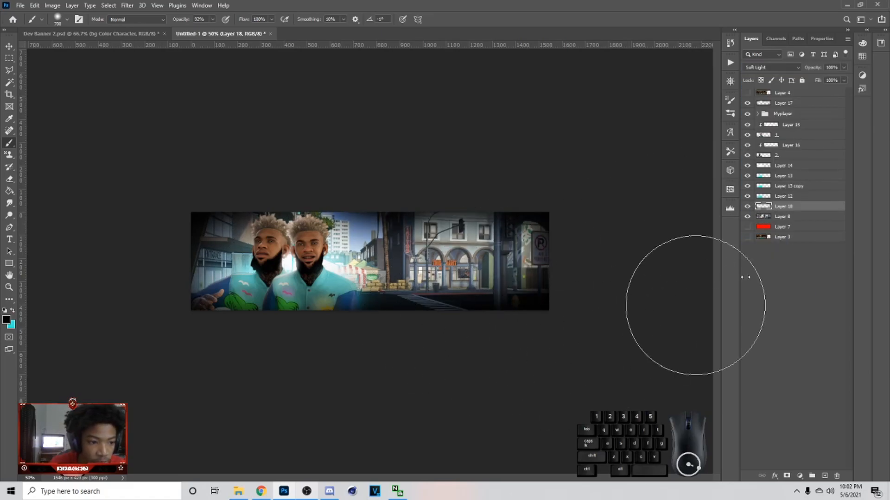
pyautogui.click(843, 67)
pyautogui.moveTo(840, 78); pyautogui.dragTo(835, 78)
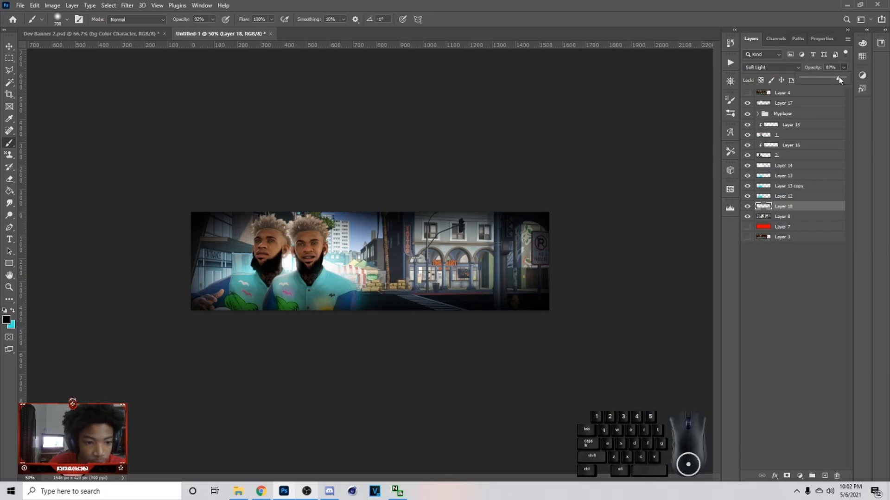
# Step: Set the opacity of the top vignette layer, Layer 17, to 92%
pyautogui.hotkey('ctrl', '+')
pyautogui.click(797, 103)
pyautogui.click(843, 67)
pyautogui.moveTo(841, 78); pyautogui.dragTo(840, 82)
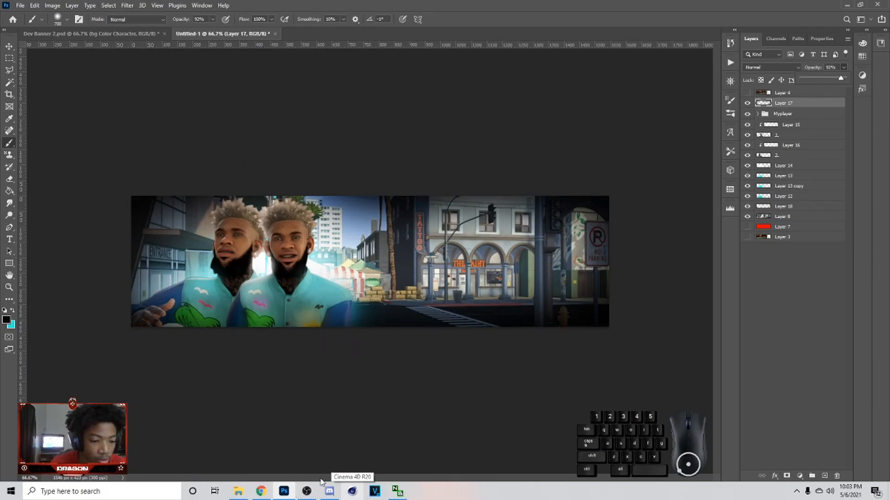
# Step: Add a layer clipped to the front figure and paint soft black shading along its lower edge with a 400 px brush
pyautogui.click(793, 134)
pyautogui.press('v')
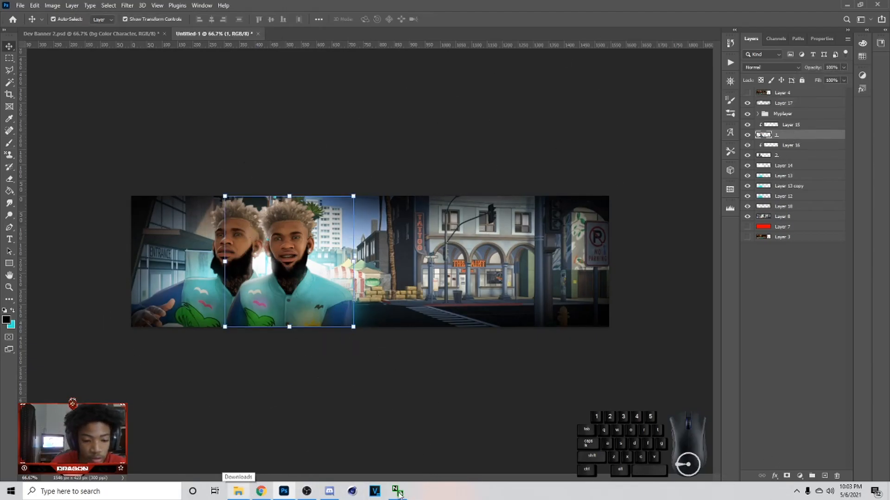
pyautogui.click(825, 477)
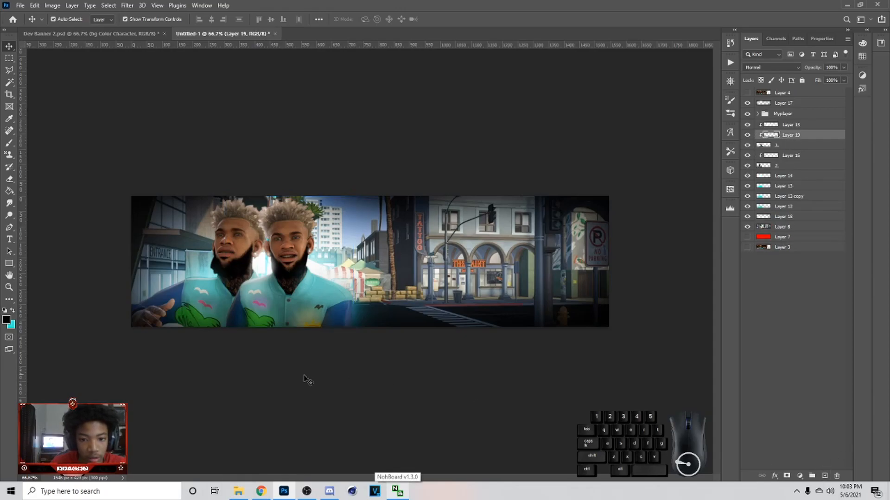
pyautogui.press('b')
pyautogui.press('[')
pyautogui.press('[')
pyautogui.press('[')
pyautogui.press('[')
pyautogui.press('[')
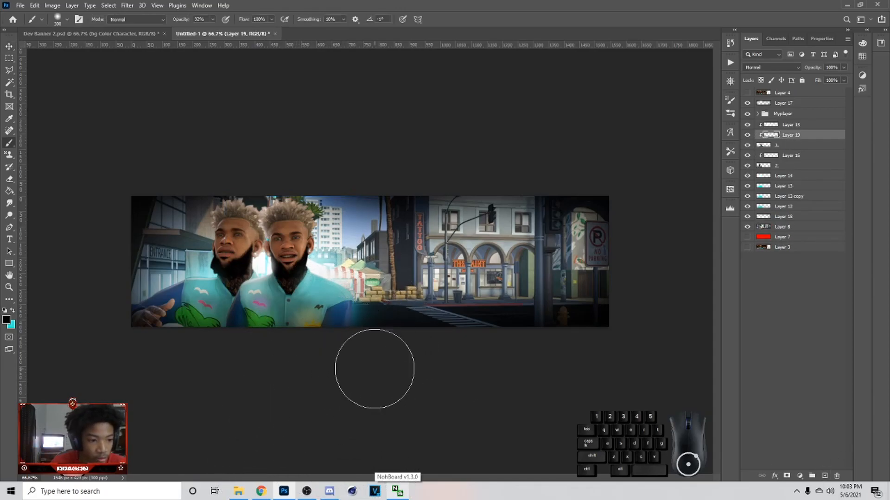
pyautogui.press(']')
pyautogui.press(']')
pyautogui.press('[')
pyautogui.press('[')
pyautogui.press(']')
pyautogui.press(']')
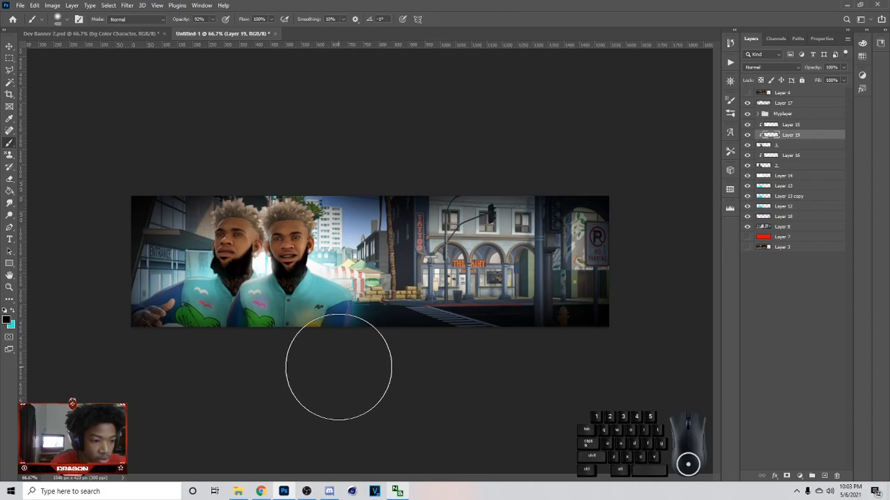
pyautogui.click(323, 374)
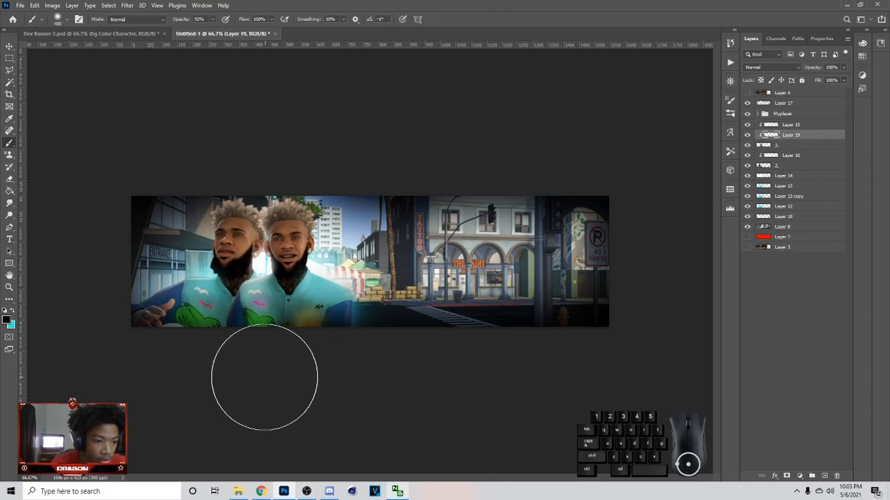
pyautogui.moveTo(327, 376); pyautogui.dragTo(259, 382)
# Step: Lower the opacity of the front figure's black shading layer to about 42%
pyautogui.click(844, 67)
pyautogui.click(828, 77)
pyautogui.moveTo(827, 78); pyautogui.dragTo(819, 79)
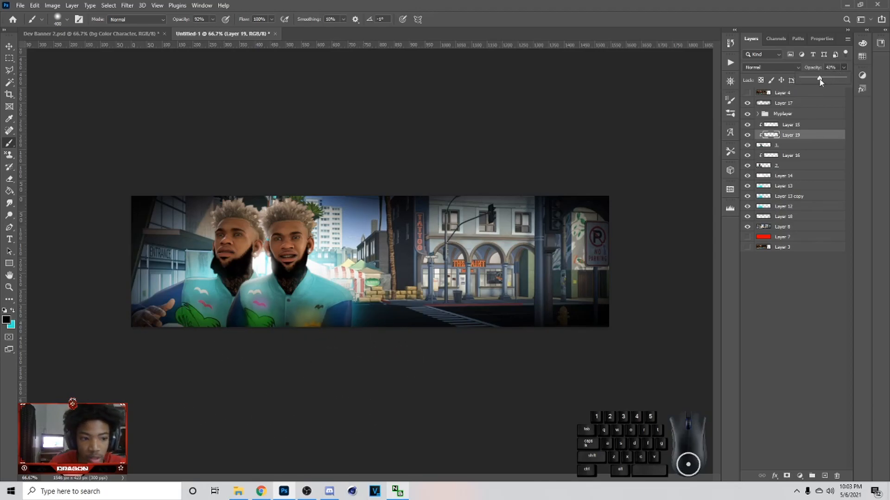
# Step: Add a layer clipped to the rear figure and paint soft black shading along its lower edge
pyautogui.click(810, 166)
pyautogui.click(824, 476)
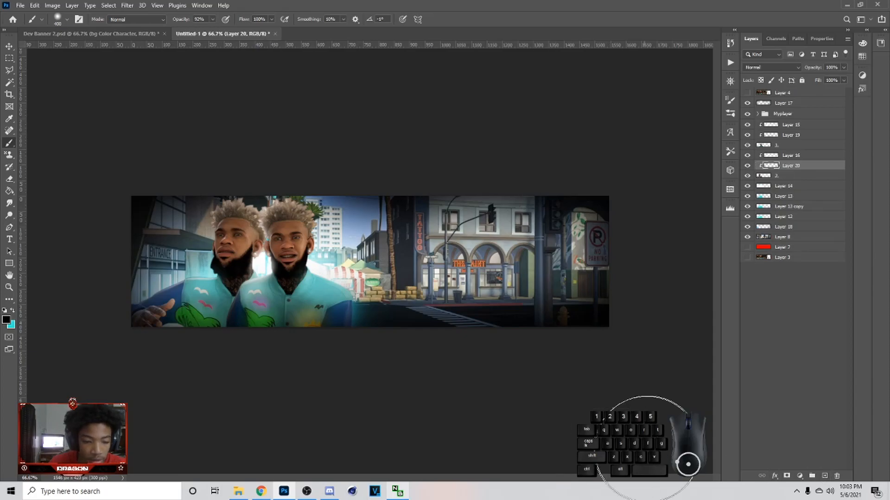
pyautogui.moveTo(170, 365); pyautogui.dragTo(163, 373)
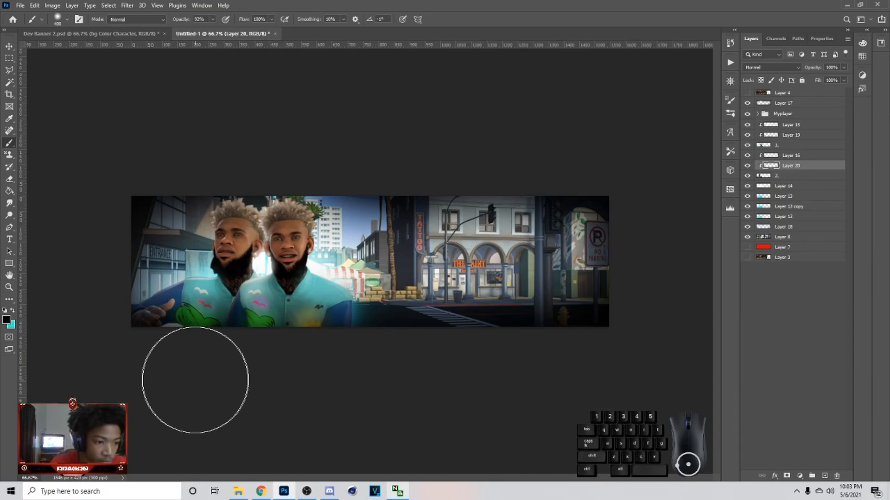
# Step: Erase the vignette on Layer 17 over the two figures' lower bodies with a soft 400 px eraser
pyautogui.click(807, 103)
pyautogui.press('e')
pyautogui.moveTo(162, 307)
pyautogui.mouseDown()
pyautogui.moveTo(155, 309)
pyautogui.moveTo(170, 316)
pyautogui.moveTo(207, 302)
pyautogui.moveTo(318, 324)
pyautogui.mouseUp()
pyautogui.hotkey('ctrl', 'z')
pyautogui.press(']')
pyautogui.press(']')
pyautogui.press(']')
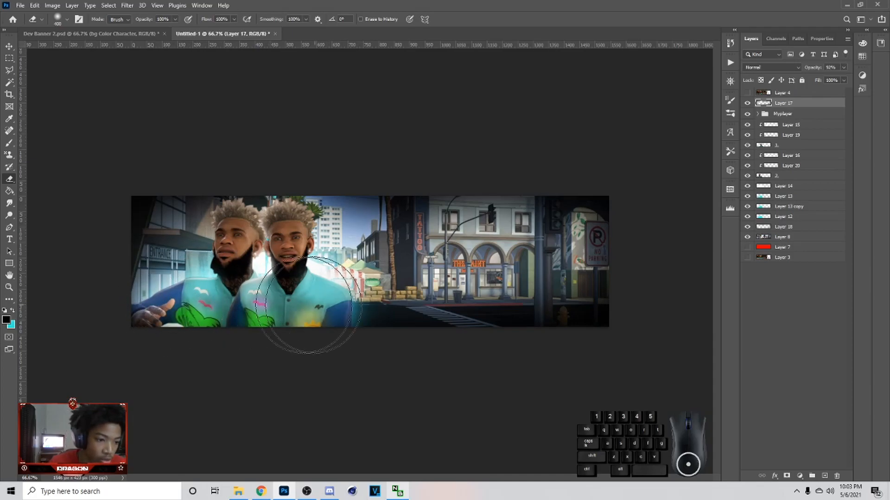
pyautogui.click(66, 23)
pyautogui.click(67, 23)
pyautogui.click(68, 24)
# Step: Select the sky of the street background on Layer 8, copy it to a new layer, and hide Layer 8
pyautogui.hotkey('ctrl', '-')
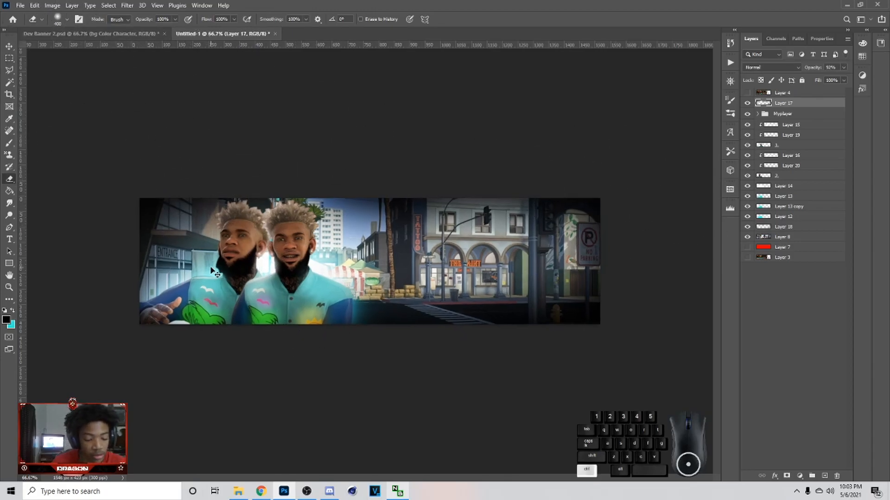
pyautogui.hotkey('ctrl', '-')
pyautogui.hotkey('ctrl', '-')
pyautogui.hotkey('ctrl', '+')
pyautogui.hotkey('ctrl', '+')
pyautogui.hotkey('ctrl', '+')
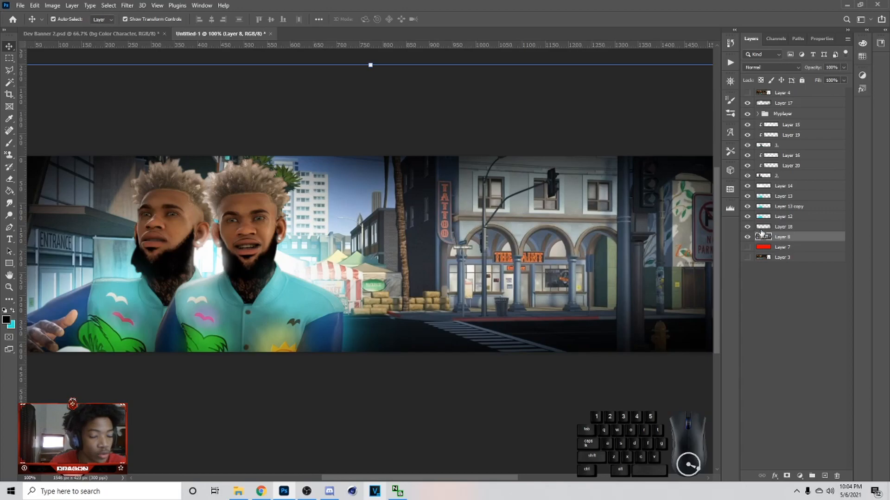
pyautogui.click(108, 5)
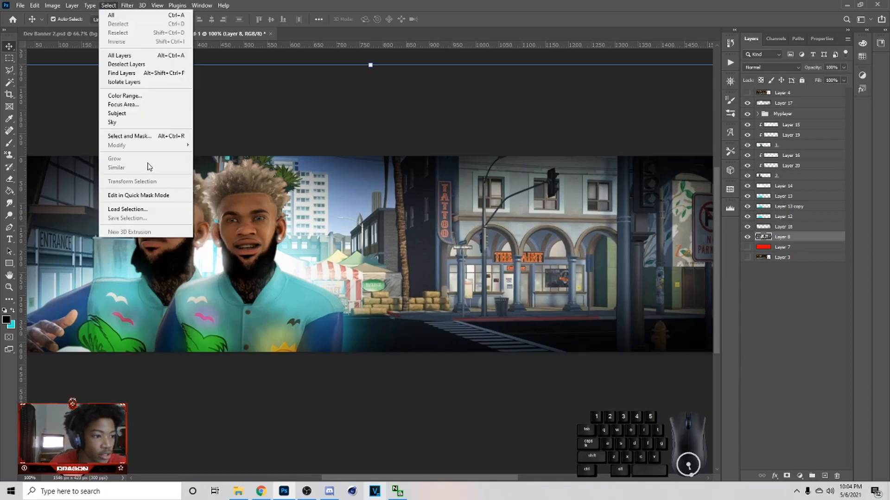
pyautogui.click(123, 119)
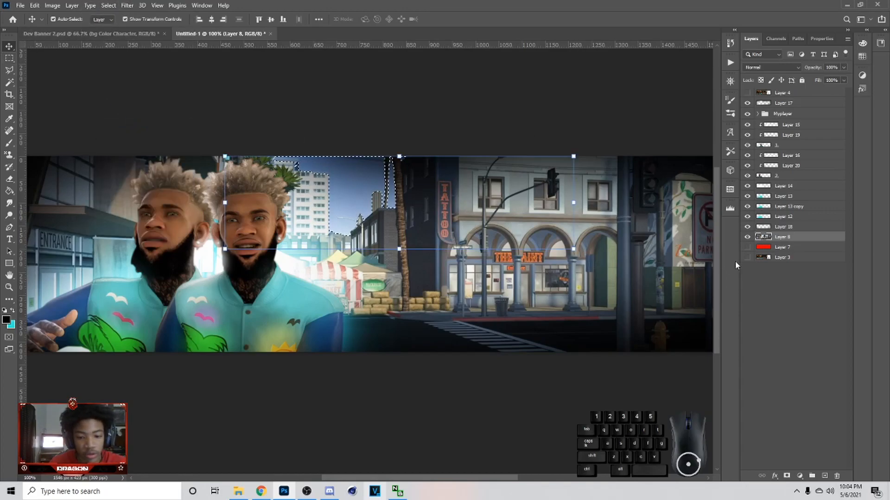
pyautogui.hotkey('ctrl', 'j')
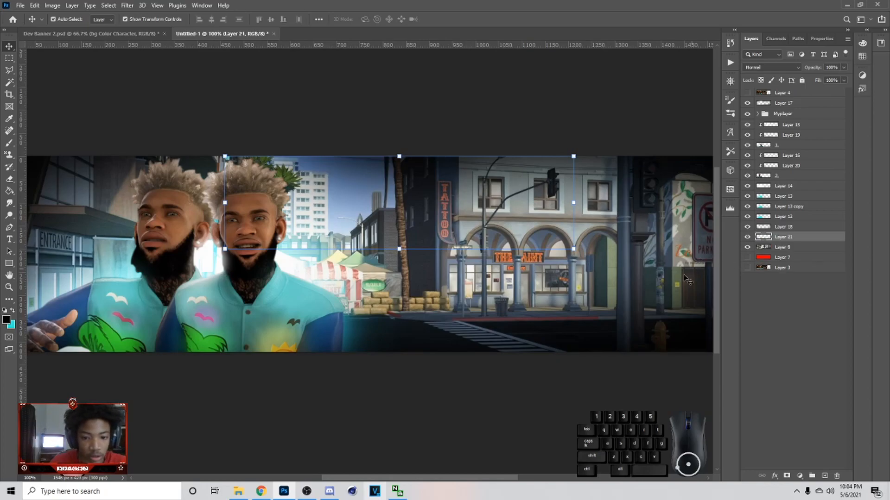
pyautogui.hotkey('ctrl', 'z')
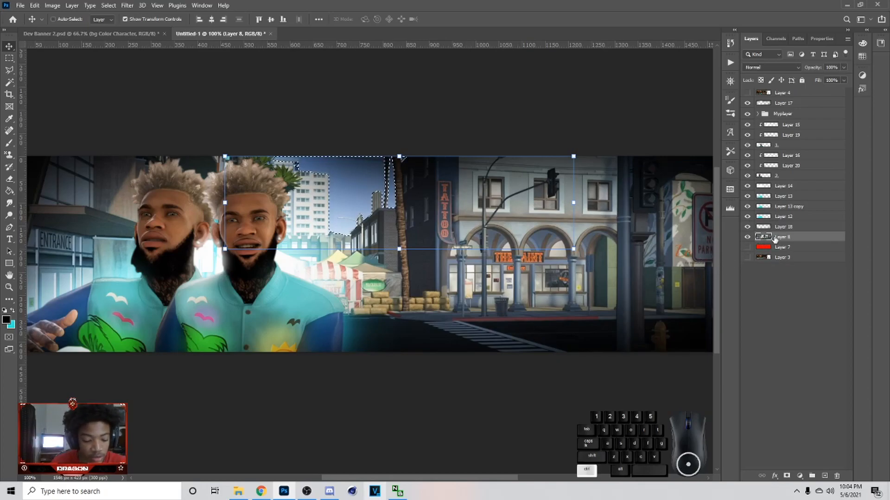
pyautogui.hotkey('ctrl', 'j')
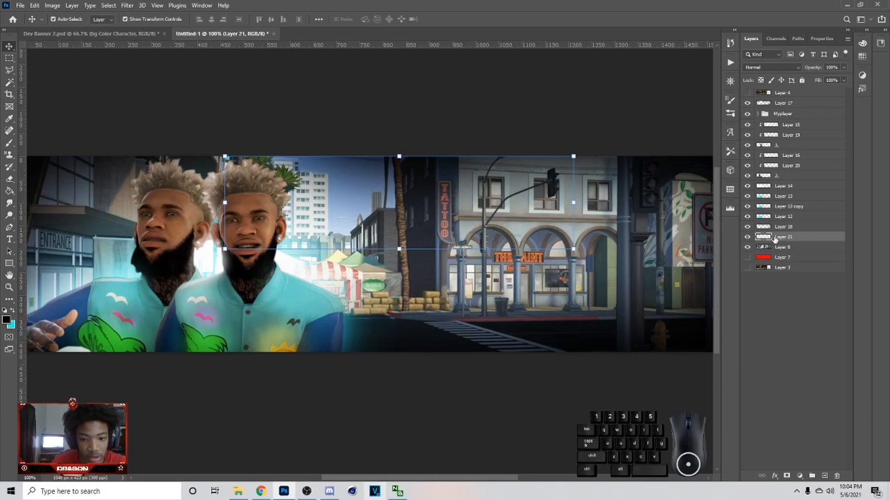
pyautogui.click(747, 248)
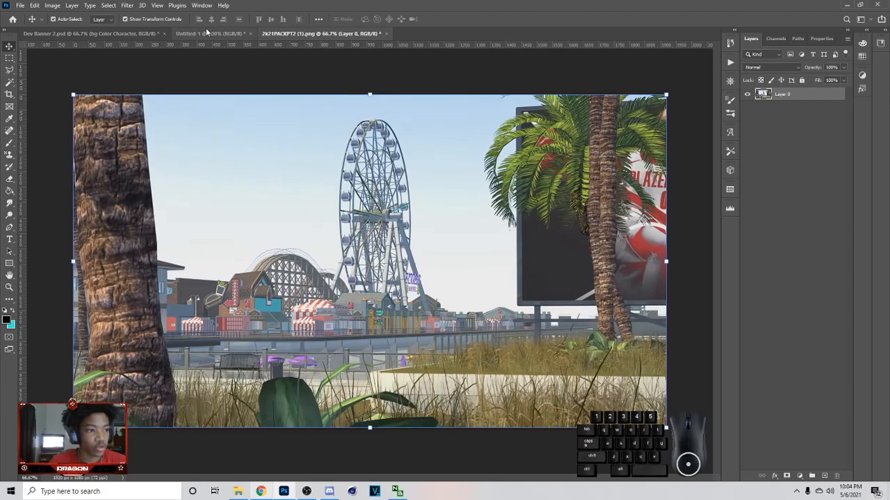
# Step: Paste the ferris wheel scene from 2k21PACKPT2 (1).png into the banner and clip it to the copied sky layer
pyautogui.click(206, 33)
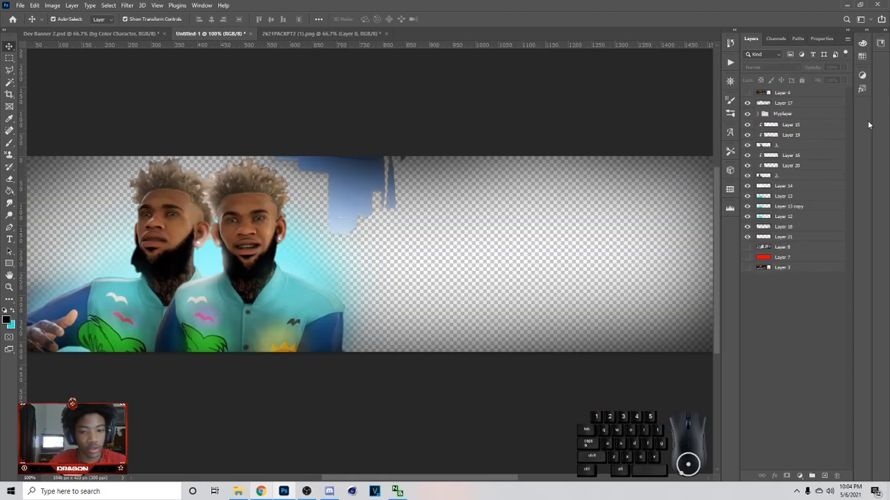
pyautogui.click(788, 247)
pyautogui.hotkey('ctrl', 'v')
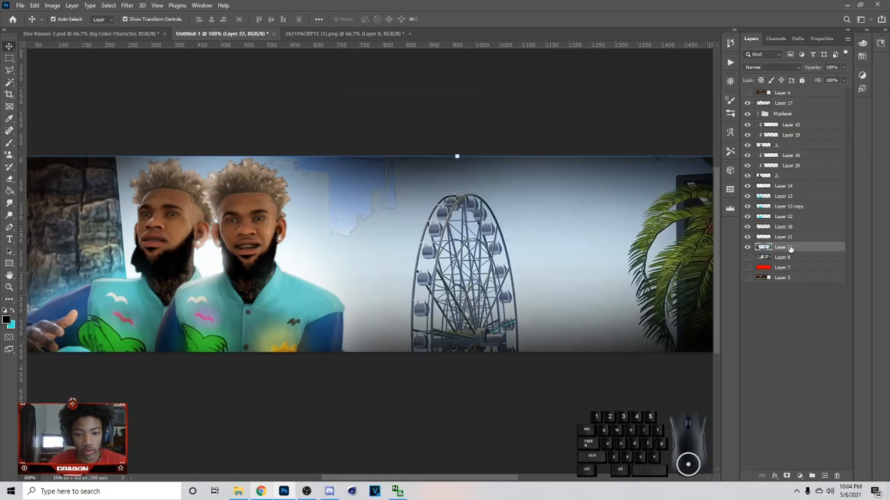
pyautogui.rightClick(791, 236)
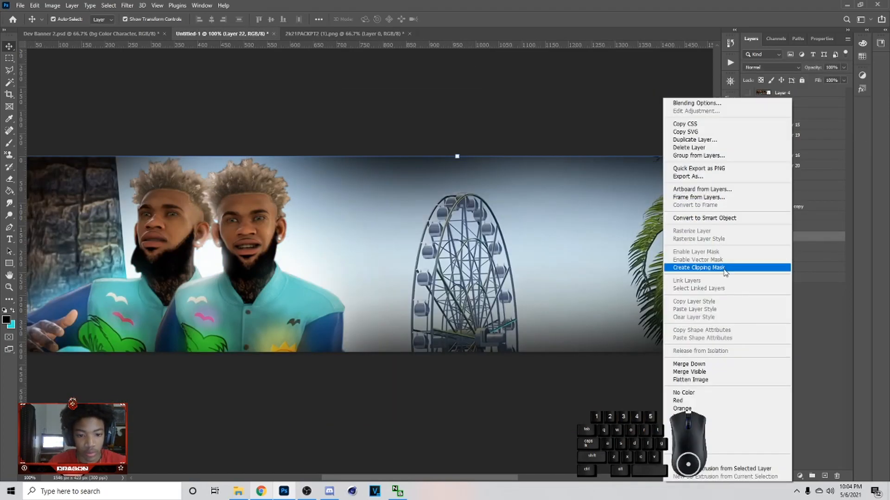
pyautogui.click(745, 267)
# Step: Move the ferris wheel image so the wheel sits in the sky gap beside the front figure, and show Layer 8 again
pyautogui.hotkey('ctrl', 't')
pyautogui.moveTo(510, 242); pyautogui.dragTo(399, 208)
pyautogui.press('Return')
pyautogui.click(747, 257)
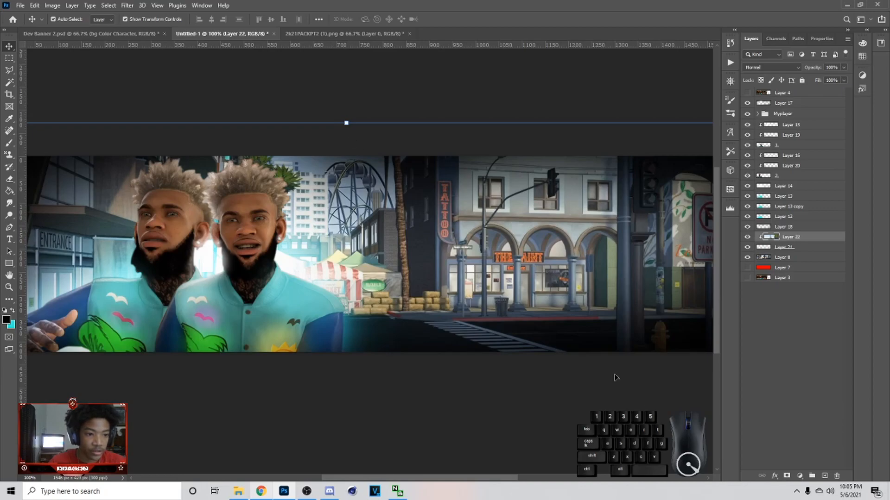
# Step: Apply Sky Replacement to the ferris wheel layer with the orange sunset sky, output to New Layers
pyautogui.rightClick(775, 238)
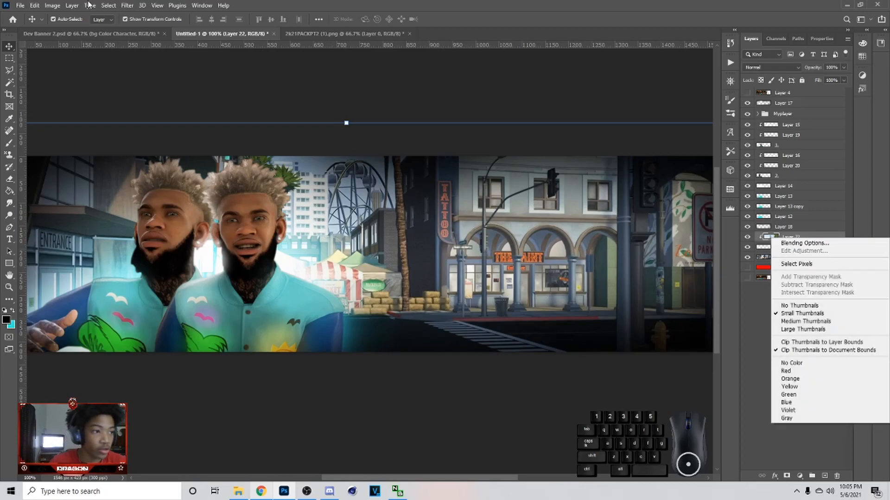
pyautogui.click(73, 5)
pyautogui.click(57, 5)
pyautogui.click(69, 242)
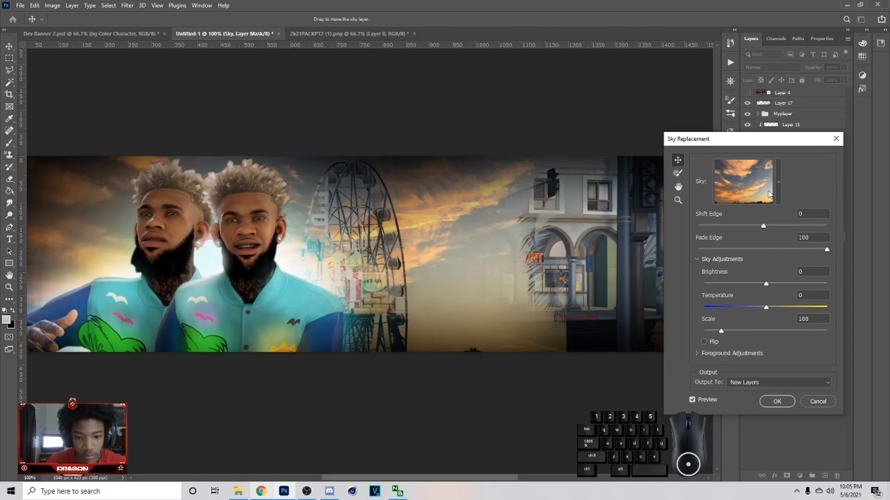
pyautogui.click(777, 181)
pyautogui.click(777, 183)
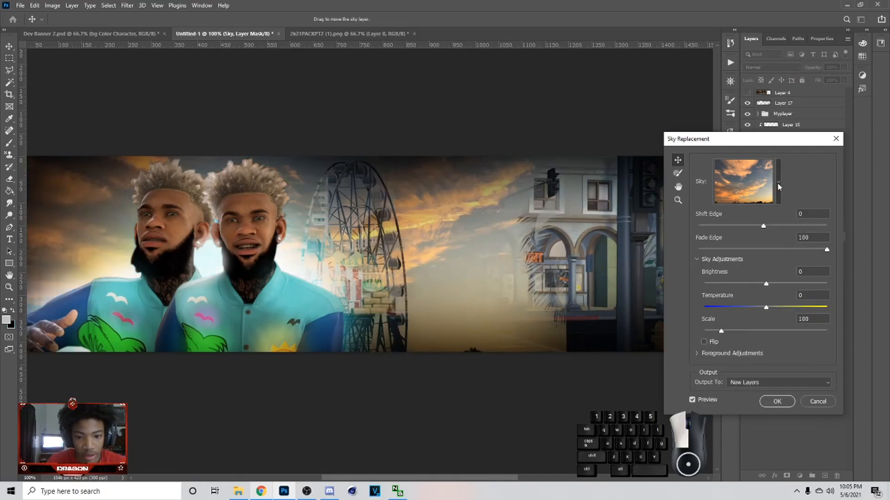
pyautogui.click(788, 403)
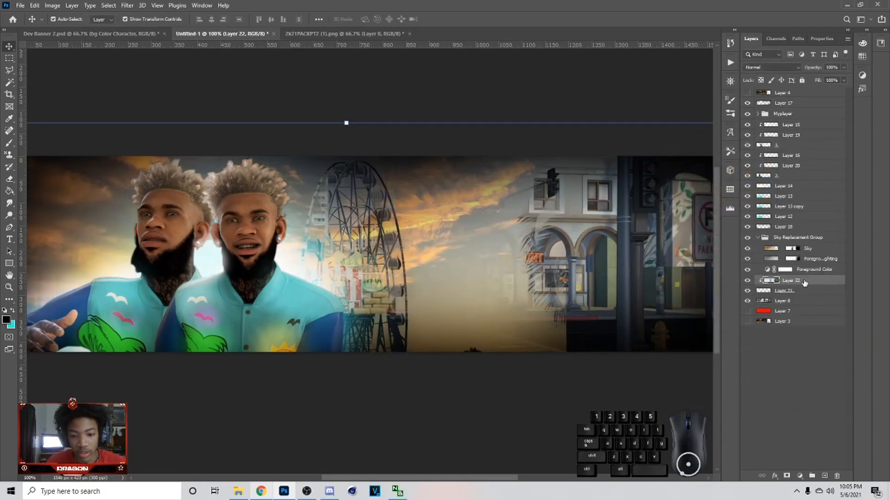
# Step: Merge the Sky Replacement Group into a single layer
pyautogui.click(788, 237)
pyautogui.click(758, 237)
pyautogui.rightClick(779, 237)
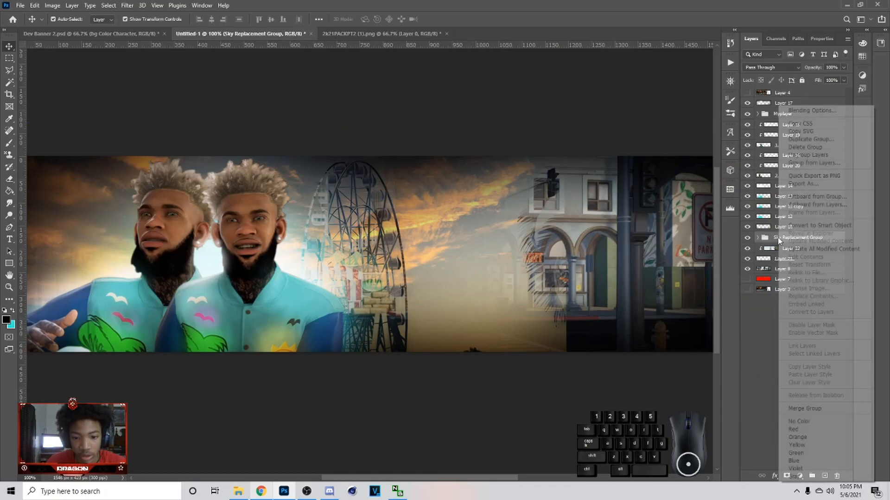
pyautogui.click(773, 246)
pyautogui.hotkey('ctrl', 'e')
pyautogui.rightClick(789, 239)
pyautogui.click(810, 246)
# Step: Try changing the stacking order of Layer 22 and the merged sunset sky layer
pyautogui.keyDown('ctrl'); pyautogui.click(799, 249); pyautogui.keyUp('ctrl')
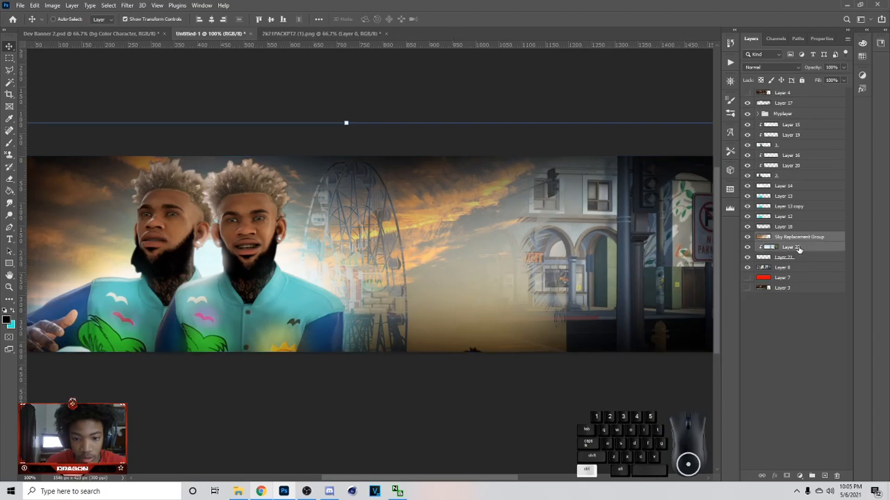
pyautogui.click(794, 249)
pyautogui.moveTo(793, 250); pyautogui.dragTo(793, 232)
pyautogui.moveTo(790, 237); pyautogui.dragTo(789, 251)
pyautogui.click(789, 239)
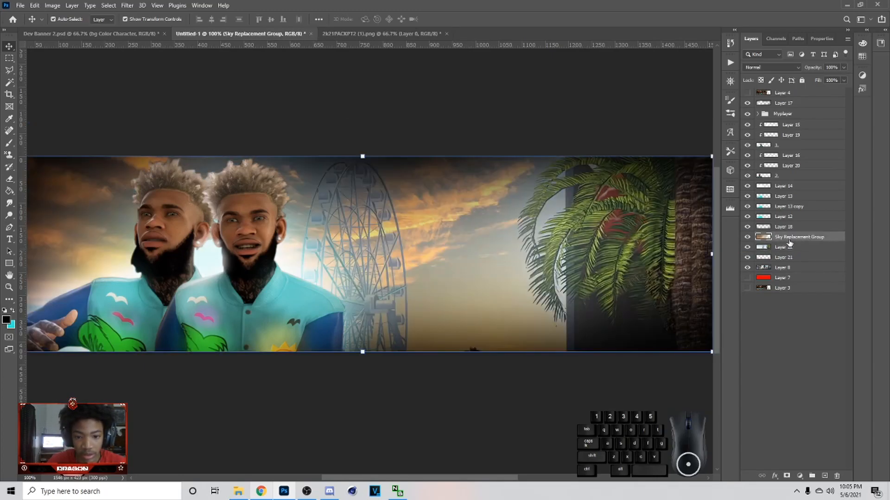
# Step: Clip the merged sunset sky layer and the ferris wheel Layer 22 to the copied sky on Layer 21
pyautogui.keyDown('ctrl'); pyautogui.click(788, 249); pyautogui.keyUp('ctrl')
pyautogui.click(794, 240)
pyautogui.rightClick(791, 240)
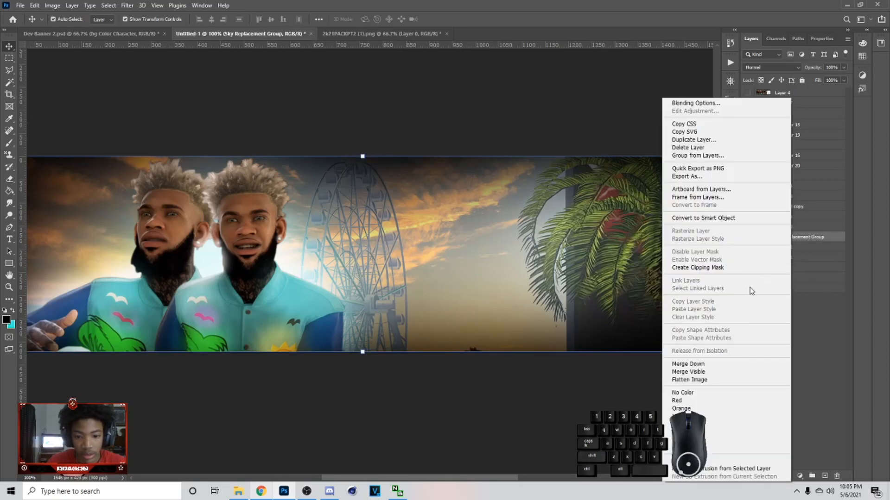
pyautogui.click(708, 268)
pyautogui.click(802, 248)
pyautogui.rightClick(799, 249)
pyautogui.click(727, 268)
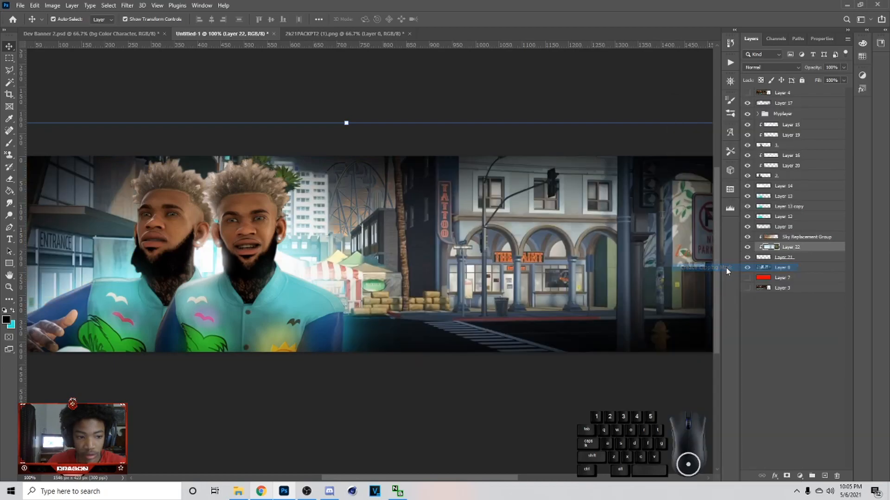
# Step: Try the ferris wheel layer at about 42% opacity, and restore it to 100%
pyautogui.click(843, 68)
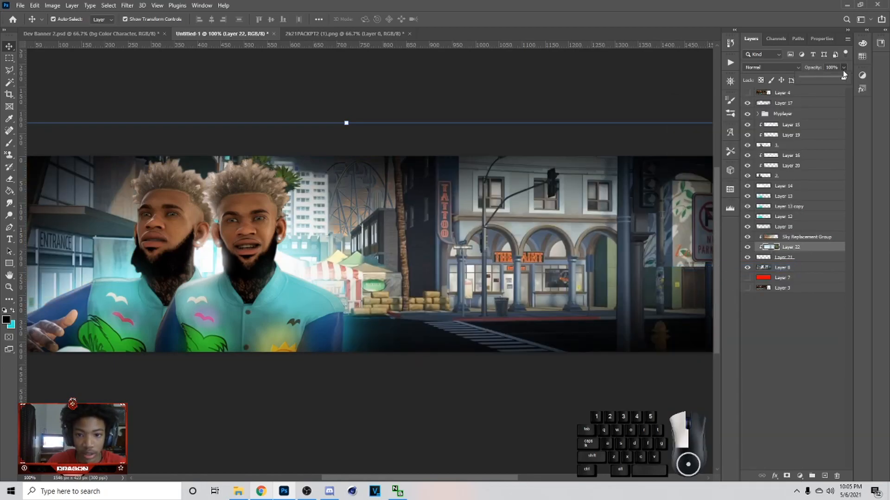
pyautogui.moveTo(846, 77); pyautogui.dragTo(816, 77)
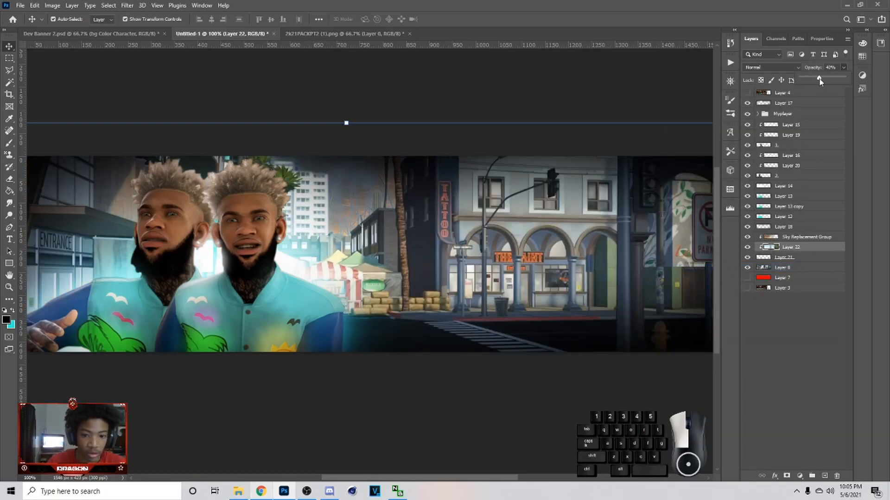
pyautogui.click(800, 237)
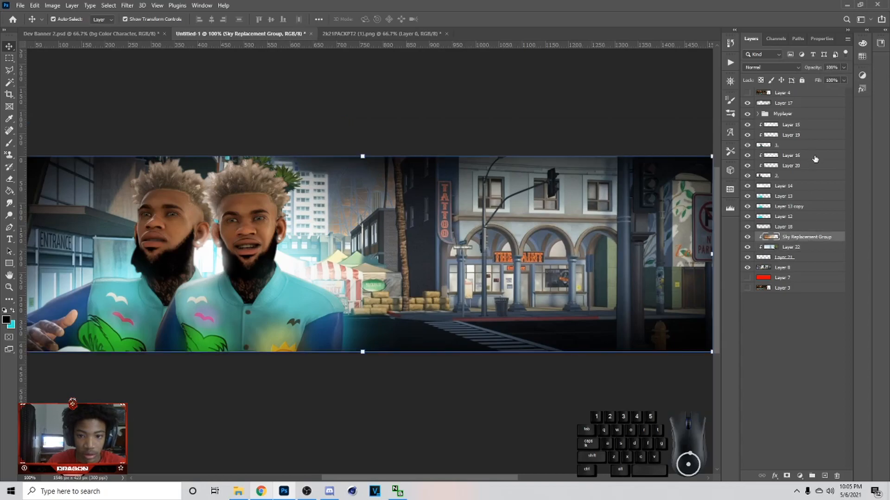
pyautogui.click(793, 247)
pyautogui.click(843, 77)
# Step: Lower the opacity of the merged sunset sky layer to 64%
pyautogui.click(806, 238)
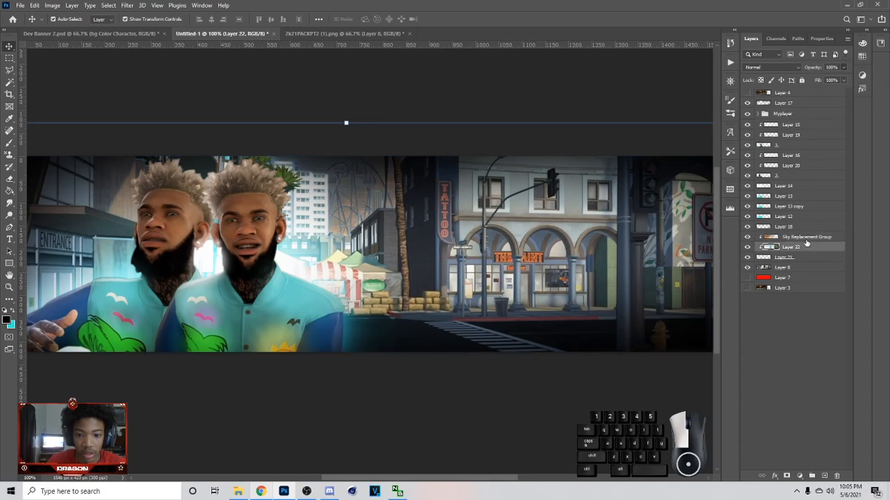
pyautogui.click(844, 67)
pyautogui.click(834, 80)
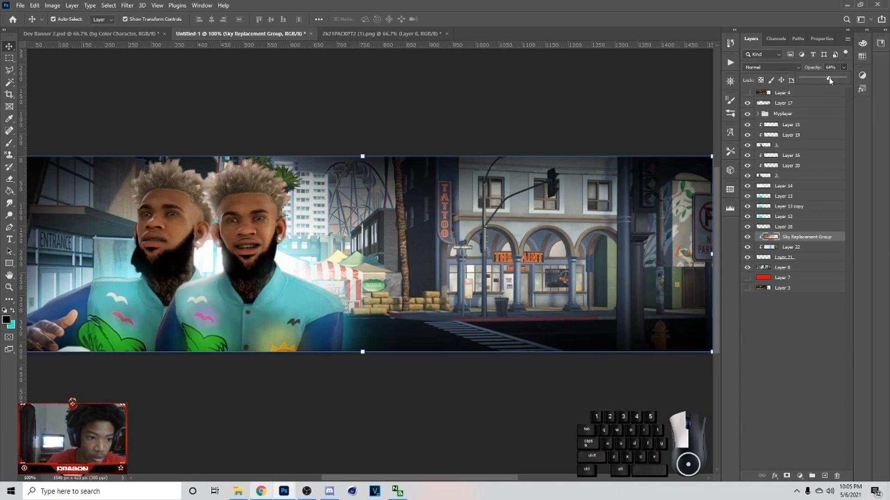
pyautogui.moveTo(835, 79); pyautogui.dragTo(829, 79)
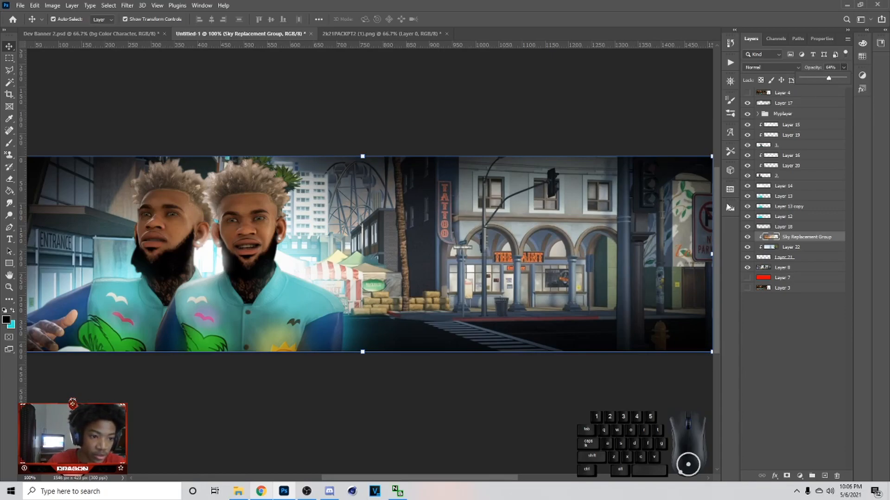
pyautogui.click(554, 429)
pyautogui.hotkey('ctrl', 'o')
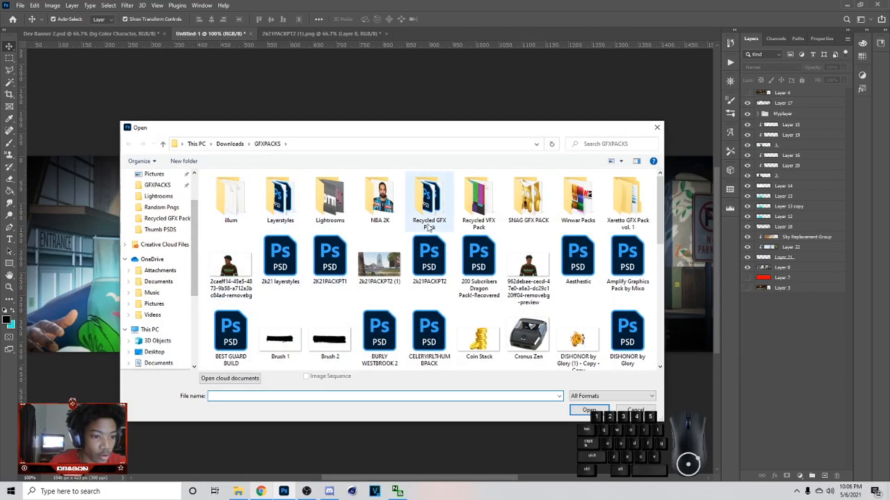
pyautogui.doubleClick(436, 213)
pyautogui.scroll(-5, 325, 259)
pyautogui.click(230, 220)
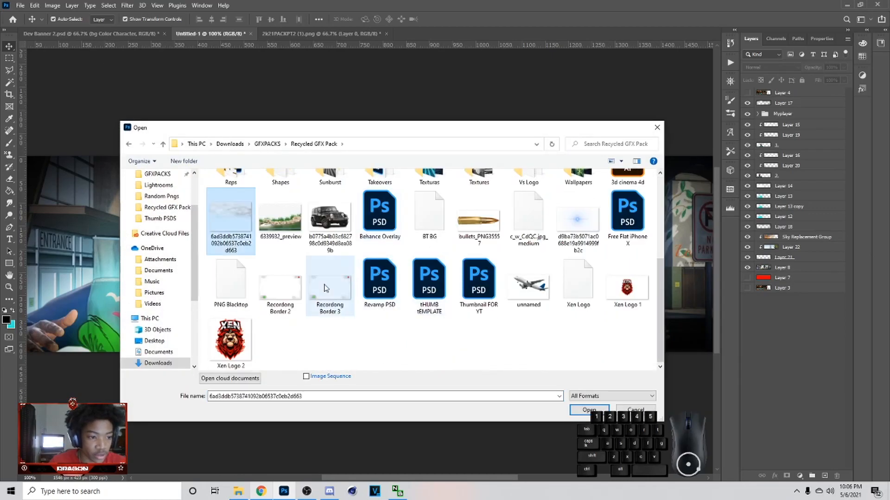
pyautogui.click(587, 411)
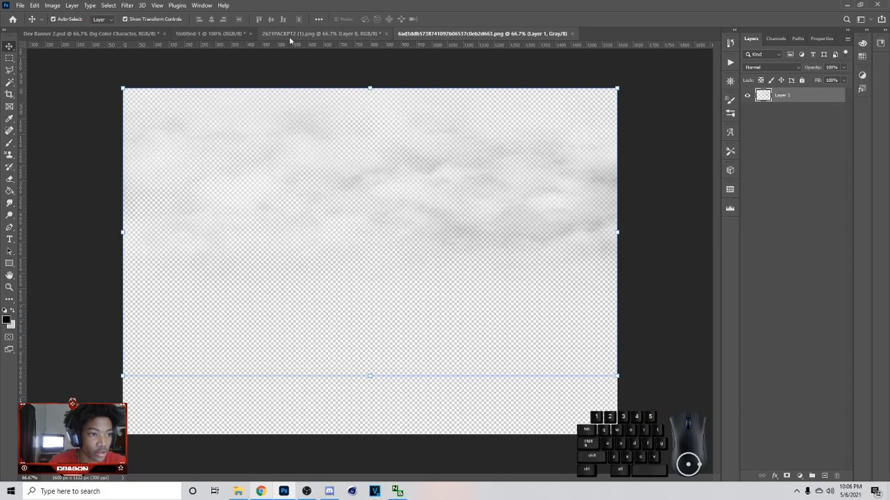
# Step: Paste the cloud image into the banner as a new layer directly above the ferris wheel Layer 22
pyautogui.click(222, 35)
pyautogui.hotkey('ctrl', 'v')
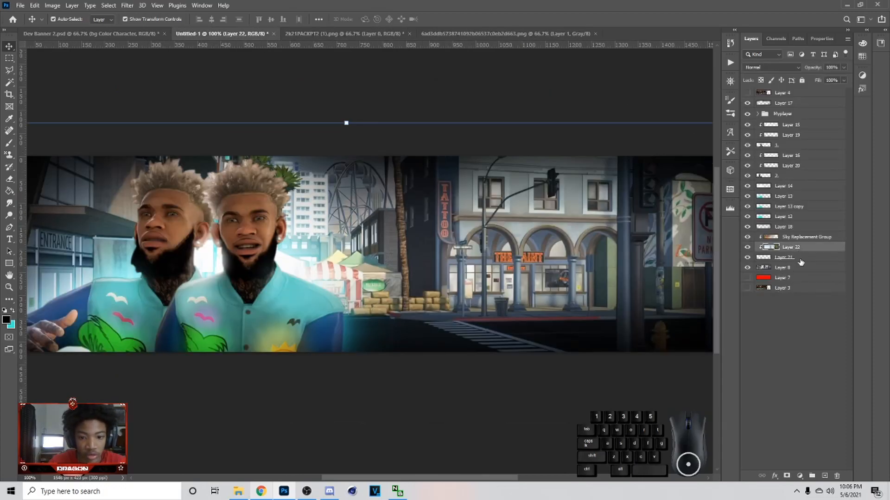
pyautogui.hotkey('ctrl', 'z')
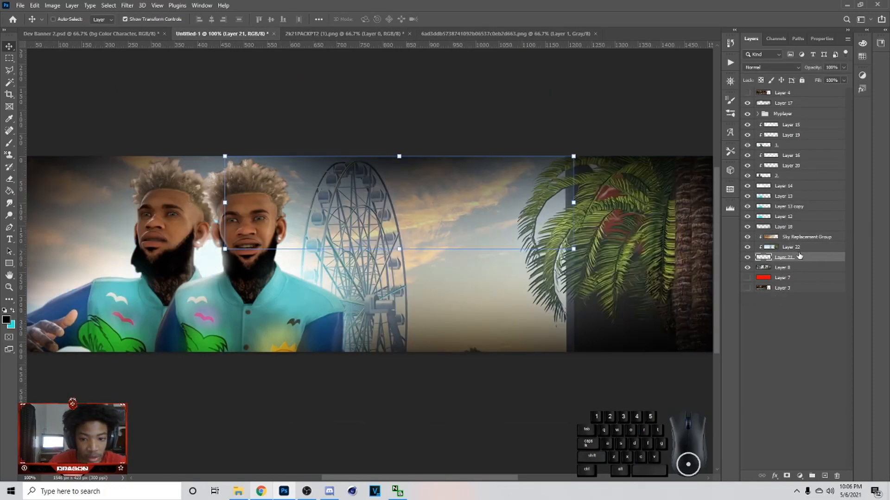
pyautogui.click(797, 250)
pyautogui.hotkey('ctrl', 'v')
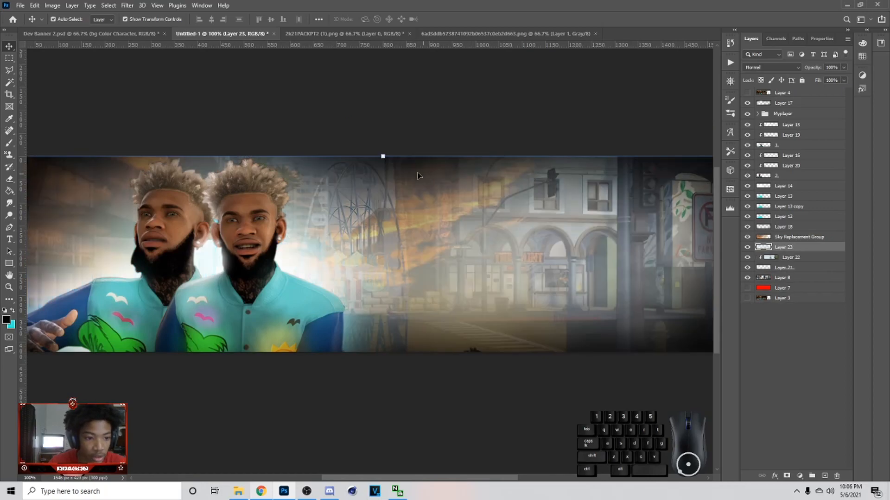
# Step: Turn the Sky Replacement Group and the cloud Layer 23 into clipping masks on the layers beneath them
pyautogui.click(797, 237)
pyautogui.rightClick(797, 237)
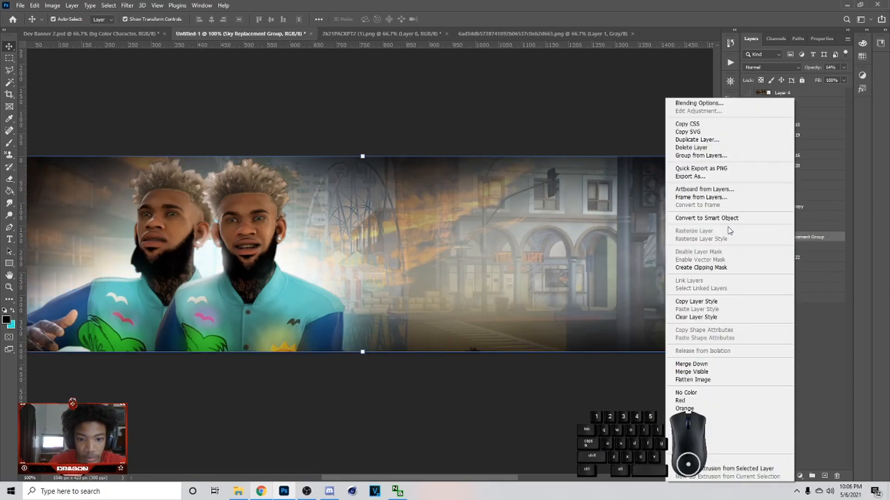
pyautogui.click(704, 266)
pyautogui.rightClick(798, 247)
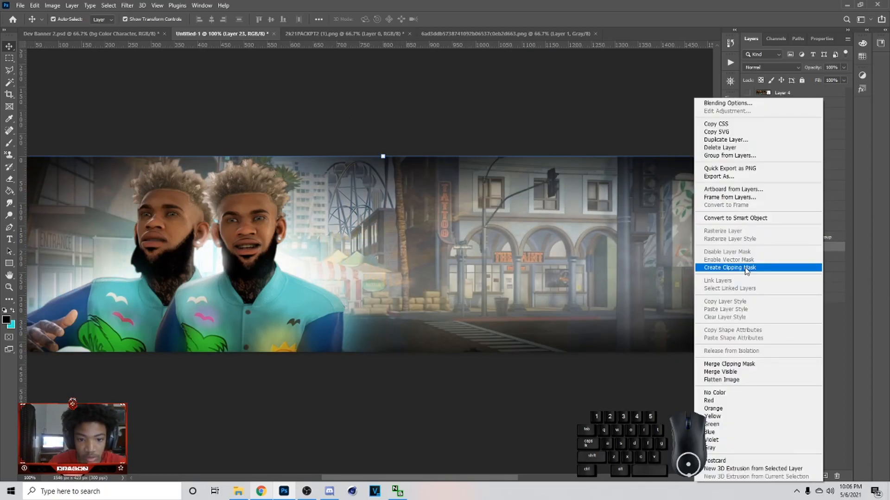
pyautogui.click(795, 267)
# Step: Resize and reposition the cloud image on Layer 23, and lower its opacity to about 43%
pyautogui.moveTo(383, 157); pyautogui.dragTo(385, 262)
pyautogui.moveTo(393, 267); pyautogui.dragTo(348, 122)
pyautogui.click(463, 19)
pyautogui.click(844, 68)
pyautogui.moveTo(846, 79); pyautogui.dragTo(823, 82)
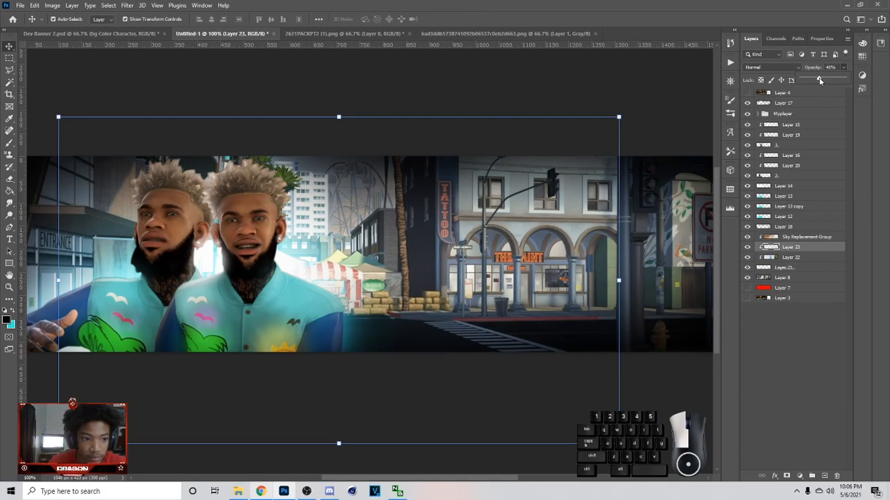
# Step: Darken the Sky Replacement Group layer with Hue/Saturation by setting Lightness to about -12
pyautogui.click(808, 237)
pyautogui.hotkey('ctrl', 'u')
pyautogui.moveTo(452, 97); pyautogui.dragTo(598, 122)
pyautogui.moveTo(565, 234)
pyautogui.mouseDown()
pyautogui.moveTo(533, 229)
pyautogui.moveTo(561, 233)
pyautogui.mouseUp()
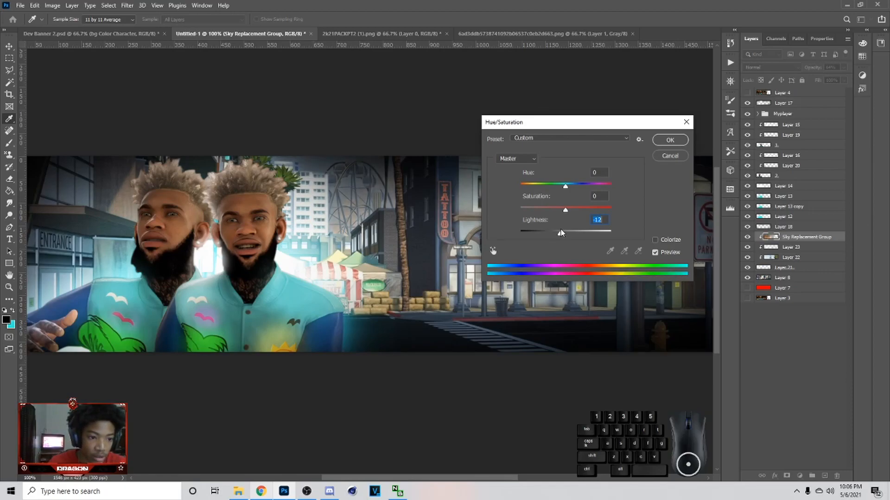
pyautogui.click(667, 143)
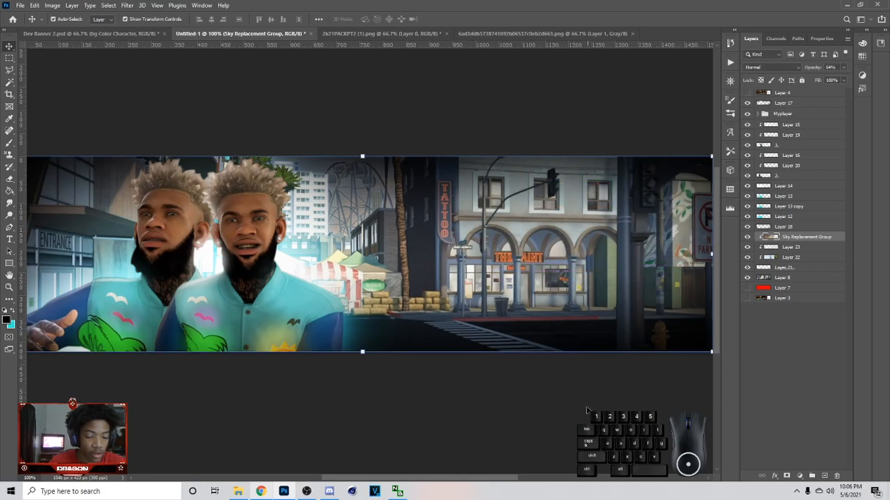
# Step: Open the basketball hoop image klipartz.com.png from the Random Pngs folder in Recycled GFX Pack
pyautogui.press('ctrl')
pyautogui.hotkey('ctrl', '-')
pyautogui.click(575, 359)
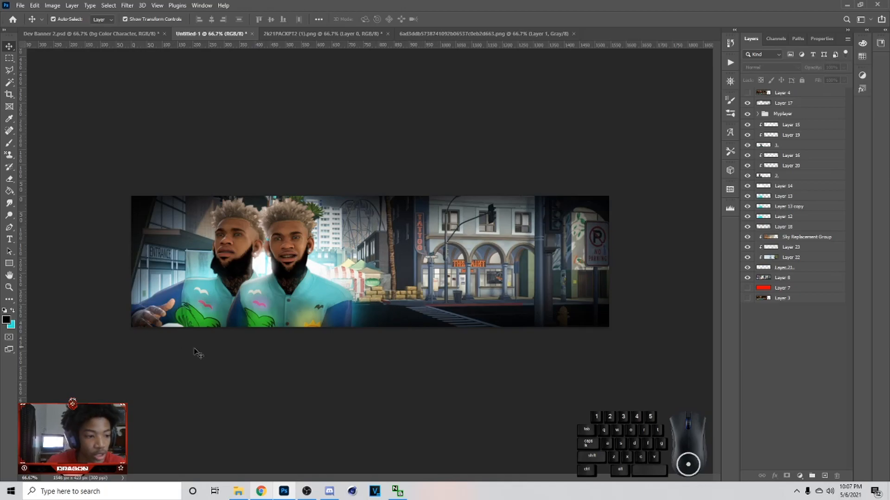
pyautogui.click(21, 6)
pyautogui.click(32, 26)
pyautogui.scroll(1, 182, 281)
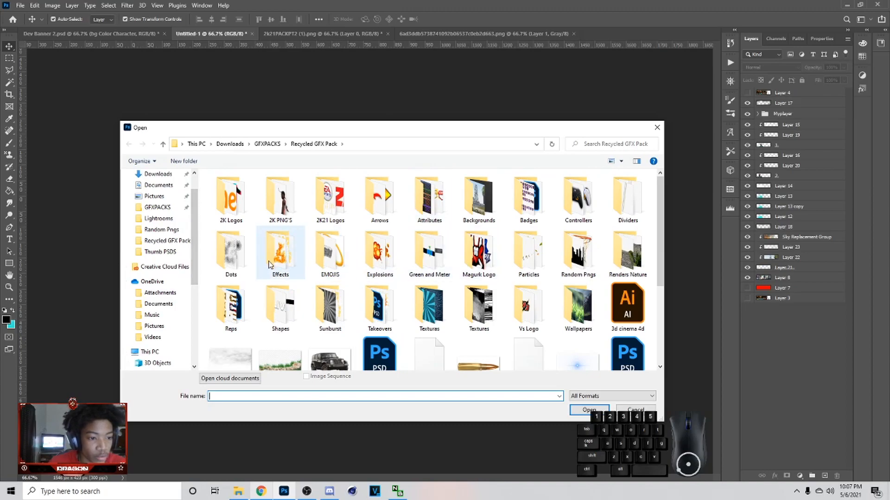
pyautogui.doubleClick(576, 264)
pyautogui.scroll(-3, 577, 268)
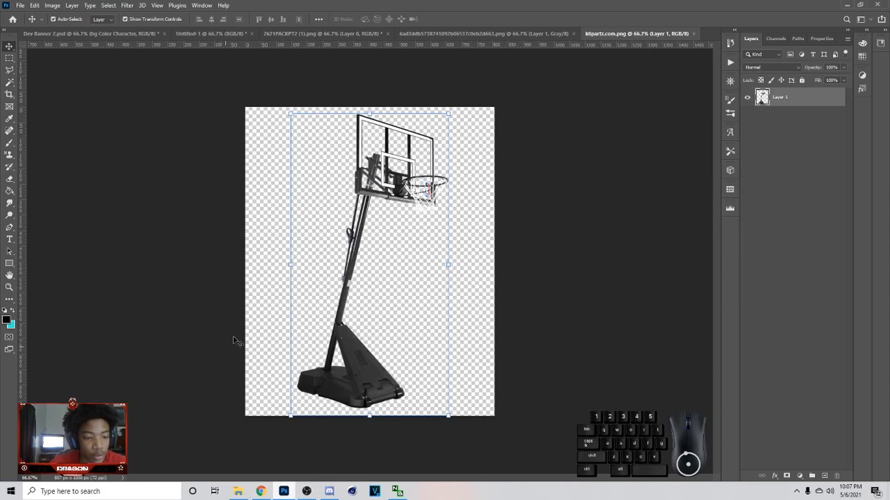
# Step: Copy the basketball hoop into the banner directly above the Sky Replacement Group, and scale it to about 24% on the street beside the front player
pyautogui.moveTo(262, 120); pyautogui.dragTo(445, 334)
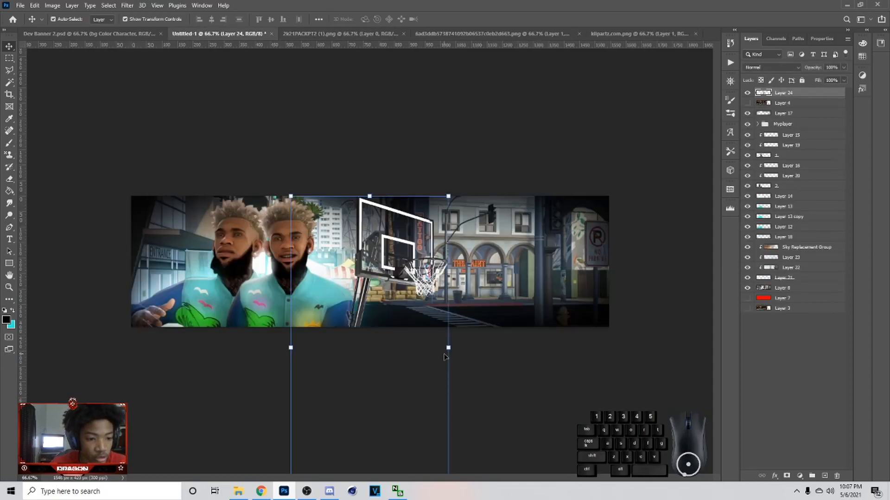
pyautogui.moveTo(794, 100); pyautogui.dragTo(781, 240)
pyautogui.moveTo(445, 347); pyautogui.dragTo(400, 273)
pyautogui.moveTo(384, 286); pyautogui.dragTo(377, 294)
pyautogui.moveTo(373, 240); pyautogui.dragTo(373, 246)
pyautogui.moveTo(378, 260); pyautogui.dragTo(379, 259)
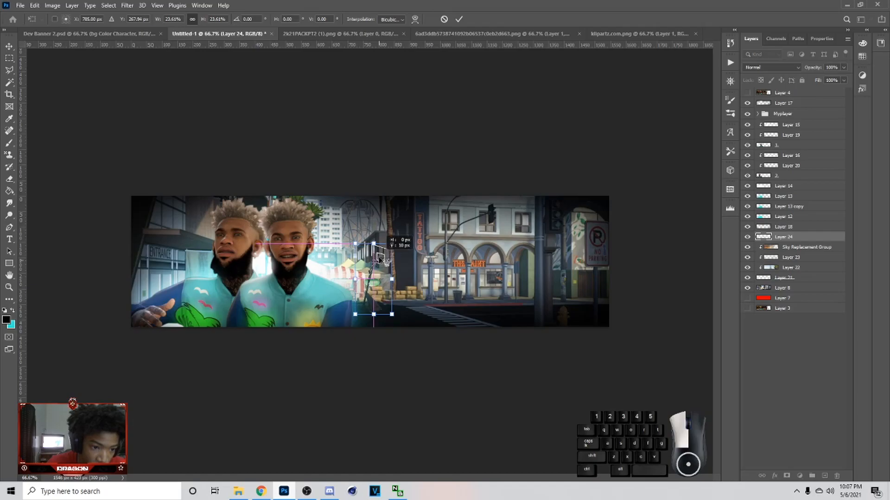
pyautogui.keyDown('ctrl'); pyautogui.click(417, 338); pyautogui.keyUp('ctrl')
# Step: Fully lock Layer 17 so it cannot be selected on the canvas, and select the Myplayer group
pyautogui.hotkey('ctrl', '+')
pyautogui.hotkey('ctrl', '+')
pyautogui.hotkey('ctrl', '+')
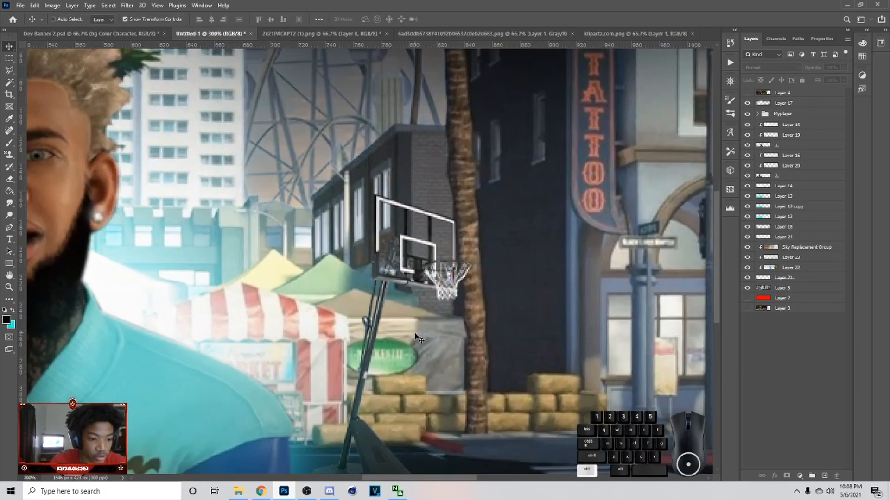
pyautogui.hotkey('ctrl', '-')
pyautogui.scroll(-1, 386, 366)
pyautogui.click(413, 364)
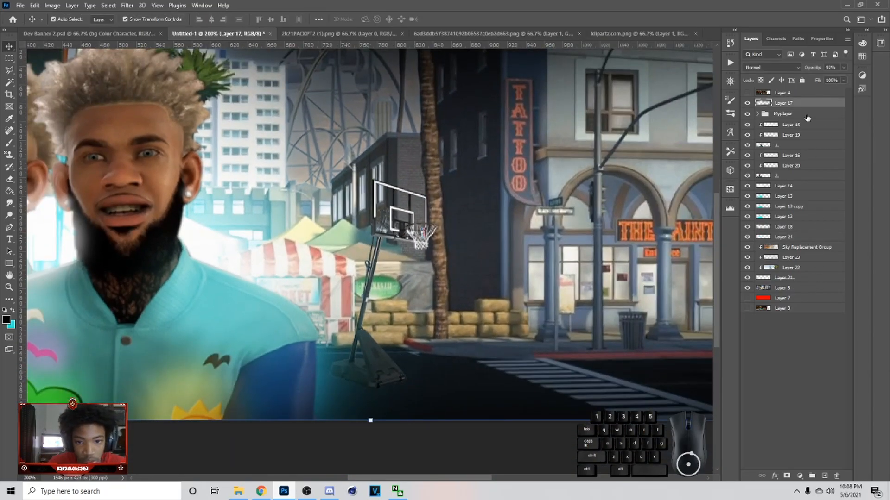
pyautogui.click(802, 82)
pyautogui.click(780, 116)
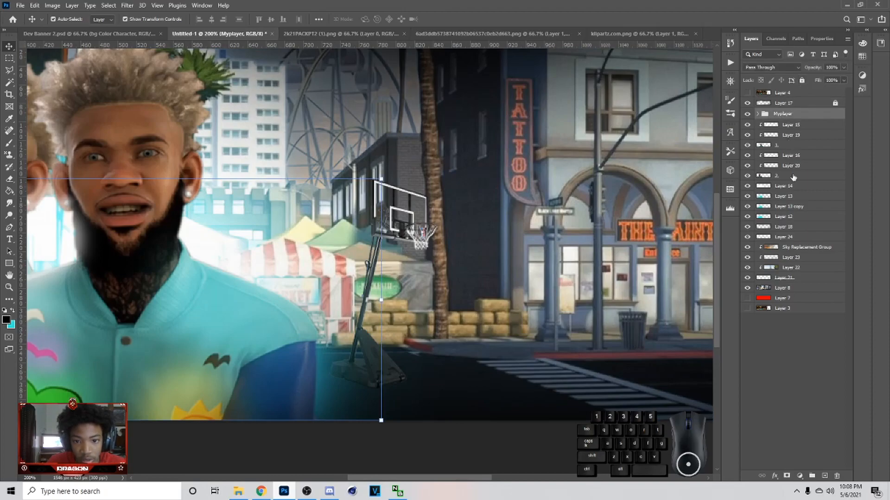
pyautogui.scroll(-1, 790, 208)
pyautogui.scroll(1, 791, 186)
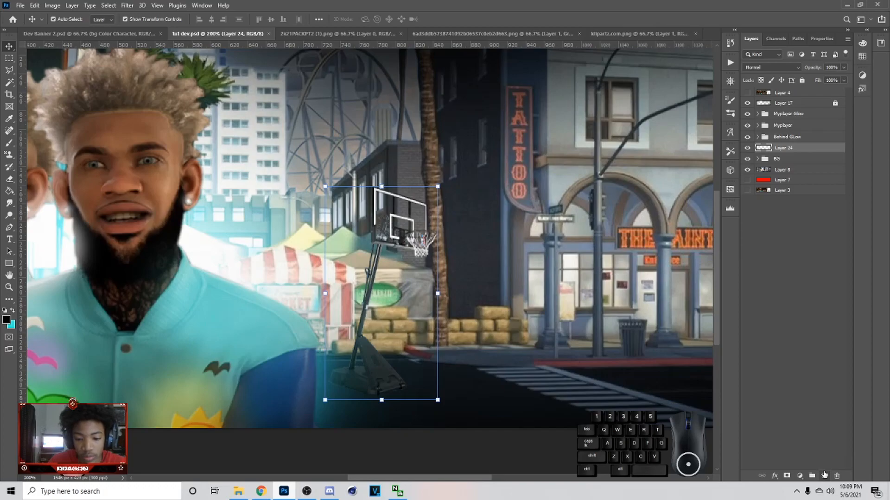
# Step: Add a new empty layer above the hoop layer and reduce the soft brush size to 20 px
pyautogui.click(824, 474)
pyautogui.press('b')
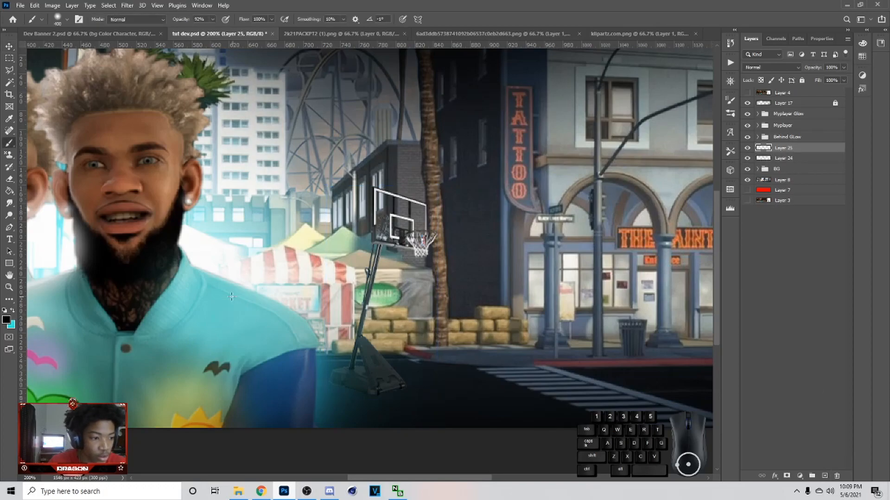
pyautogui.press('capslock')
pyautogui.press('[')
pyautogui.press('[')
pyautogui.press('[')
pyautogui.press('[')
pyautogui.press('[')
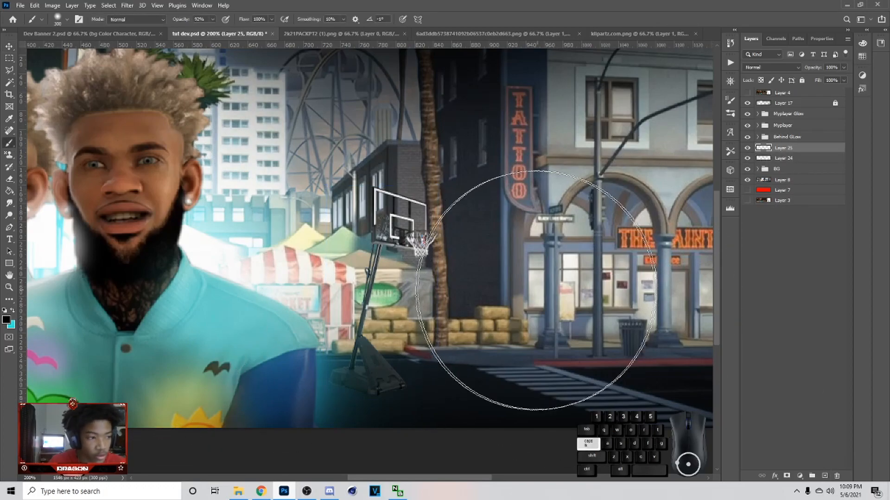
pyautogui.press('[')
pyautogui.press('[')
pyautogui.press('[')
pyautogui.press('[')
pyautogui.press('[')
pyautogui.press('[')
pyautogui.press('[')
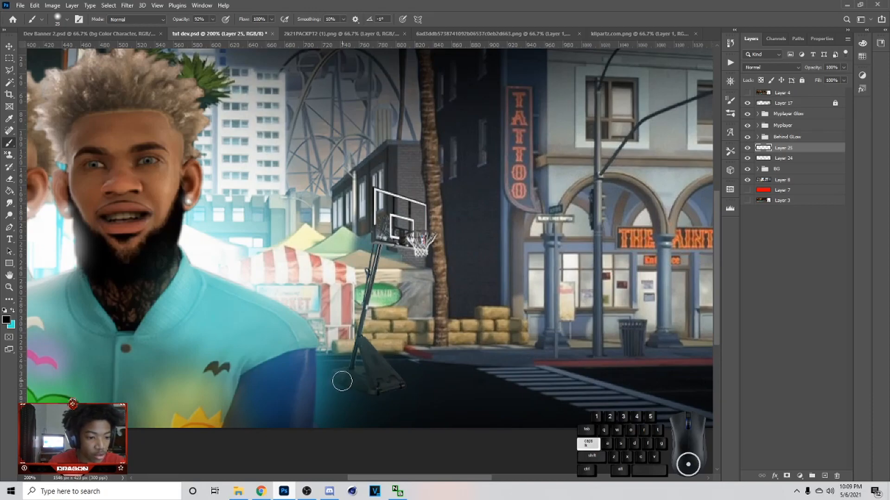
pyautogui.click(69, 19)
pyautogui.click(69, 20)
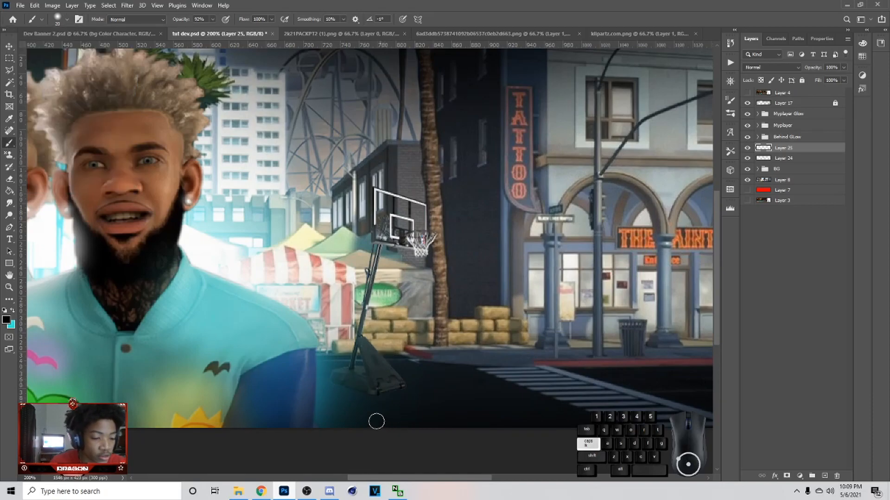
# Step: Paint a black shadow around the hoop's base on Layer 25, and move that layer below the hoop layer
pyautogui.moveTo(335, 377); pyautogui.dragTo(340, 382)
pyautogui.moveTo(784, 178); pyautogui.dragTo(783, 163)
pyautogui.moveTo(335, 377)
pyautogui.mouseDown()
pyautogui.moveTo(385, 386)
pyautogui.moveTo(390, 373)
pyautogui.moveTo(363, 367)
pyautogui.moveTo(334, 379)
pyautogui.moveTo(343, 380)
pyautogui.mouseUp()
pyautogui.hotkey('ctrl', 'z')
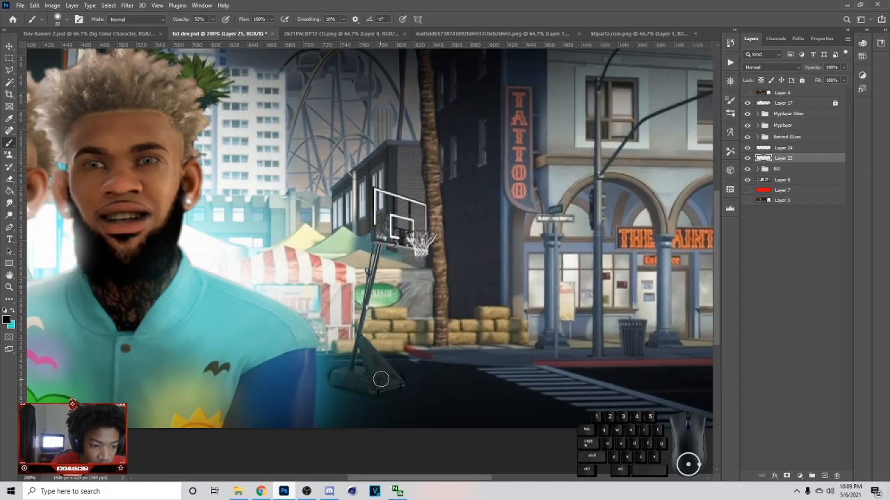
# Step: Erase the excess shadow around the hoop's base with a 20 px eraser
pyautogui.press('e')
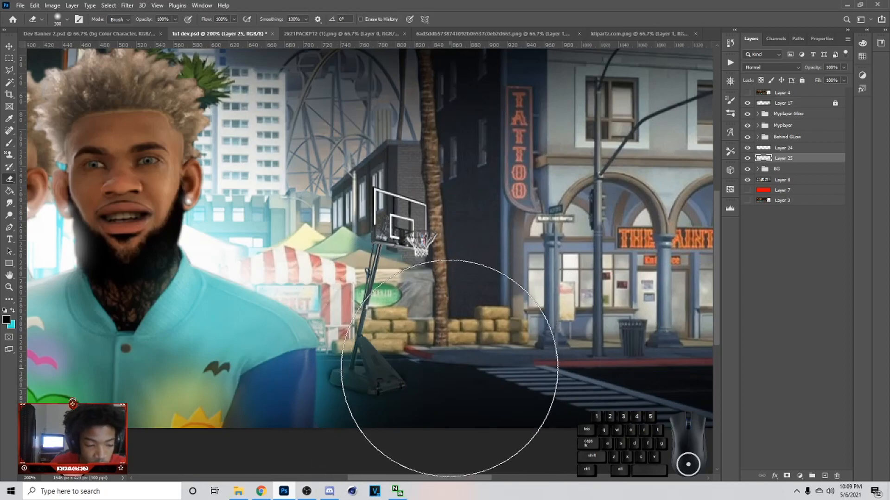
pyautogui.press('[')
pyautogui.press('[')
pyautogui.press('[')
pyautogui.press('[')
pyautogui.press('[')
pyautogui.press('[')
pyautogui.press('[')
pyautogui.moveTo(408, 372); pyautogui.dragTo(363, 359)
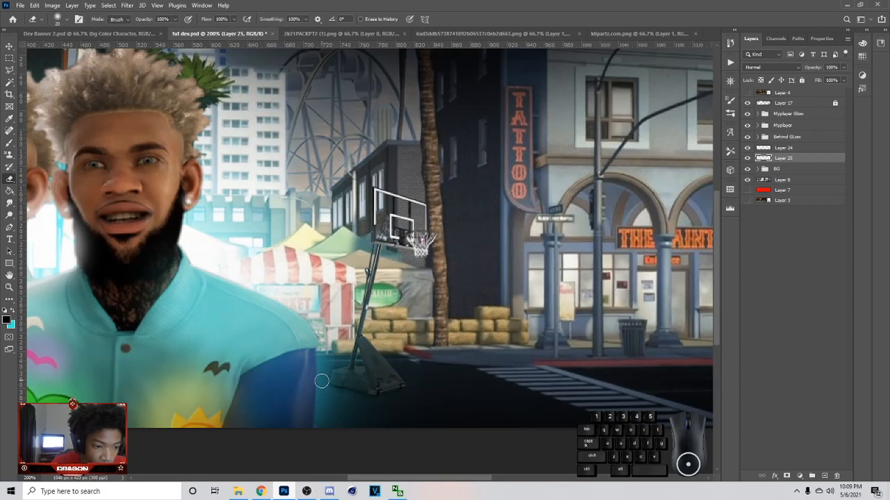
# Step: Set the base shadow layer's opacity to 75% and soften it with a 1.1-pixel Gaussian Blur
pyautogui.click(844, 67)
pyautogui.click(833, 77)
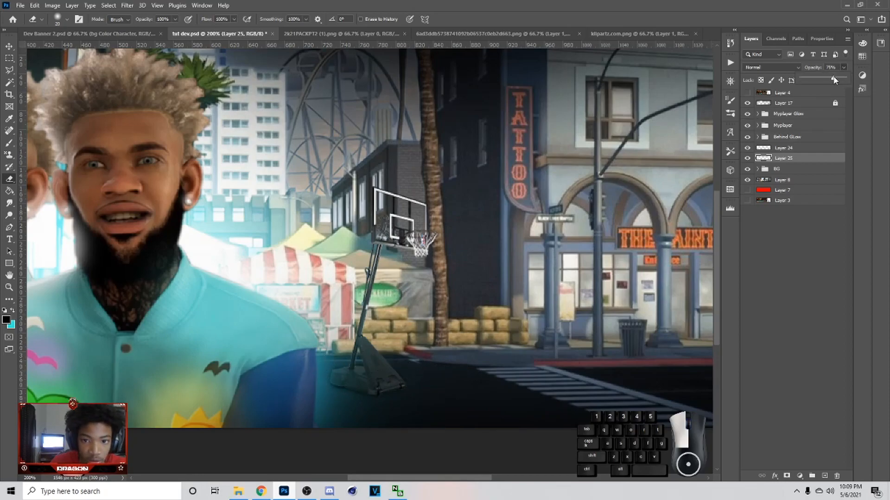
pyautogui.moveTo(833, 77); pyautogui.dragTo(834, 81)
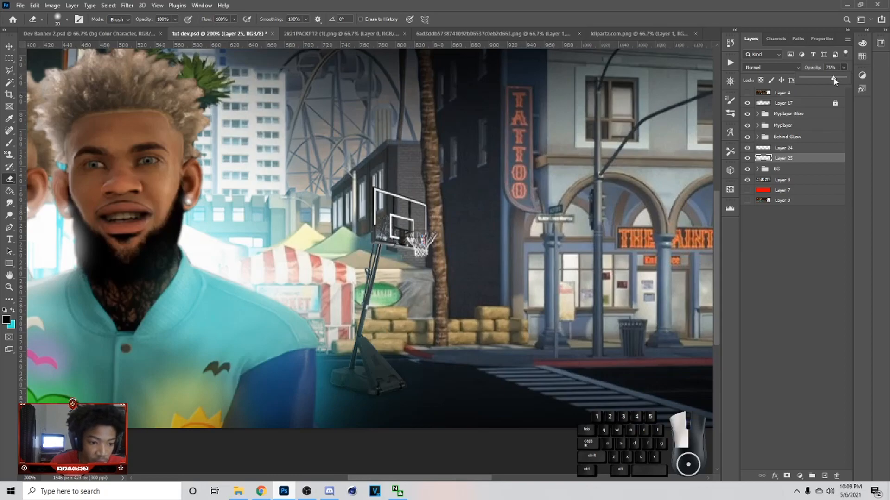
pyautogui.click(126, 5)
pyautogui.moveTo(139, 122)
pyautogui.click(264, 159)
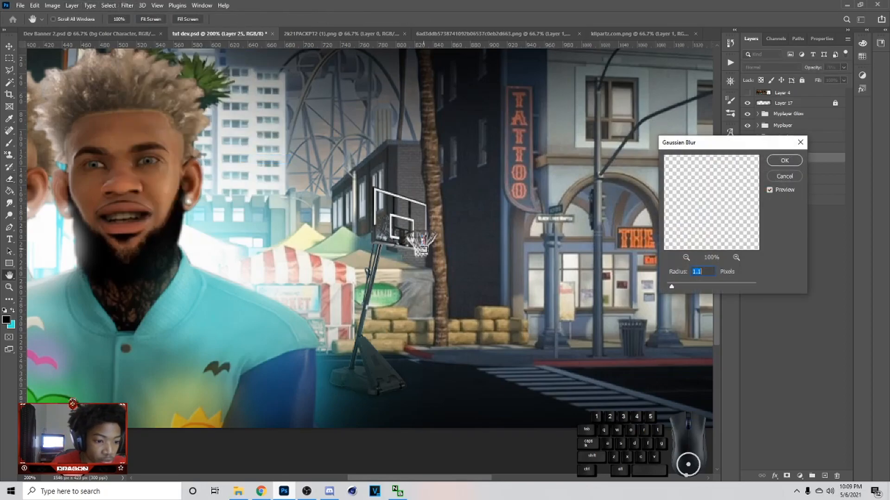
pyautogui.click(800, 160)
# Step: Lower the base shadow layer's opacity to 62%
pyautogui.press('e')
pyautogui.click(843, 68)
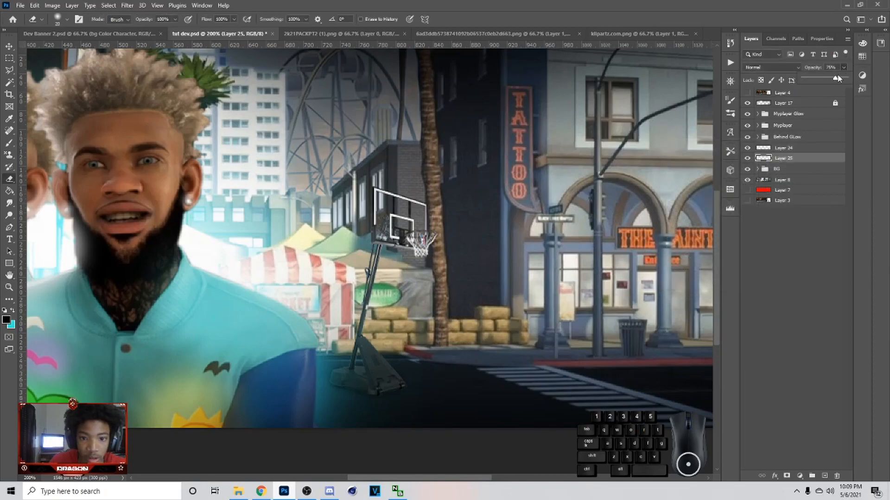
pyautogui.moveTo(828, 81); pyautogui.dragTo(830, 81)
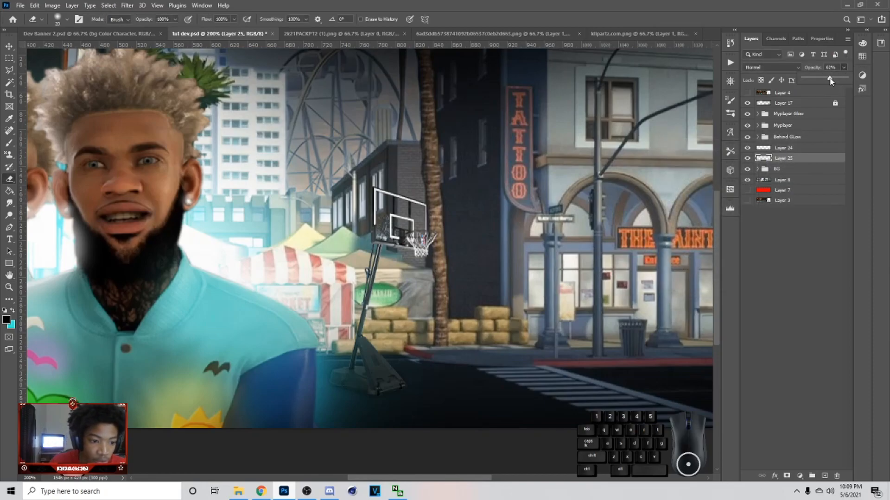
# Step: Duplicate the hoop layer beneath base shadow Layer 25, and darken the copy to black with Hue/Saturation
pyautogui.press('v')
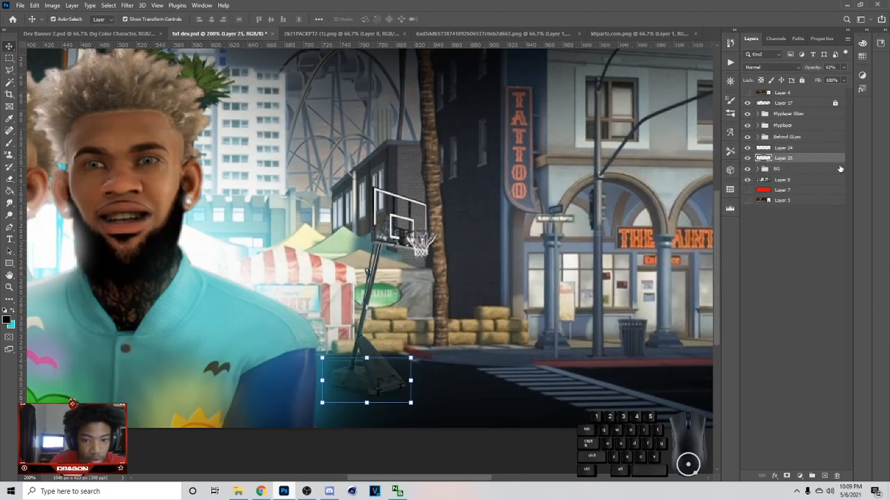
pyautogui.click(801, 147)
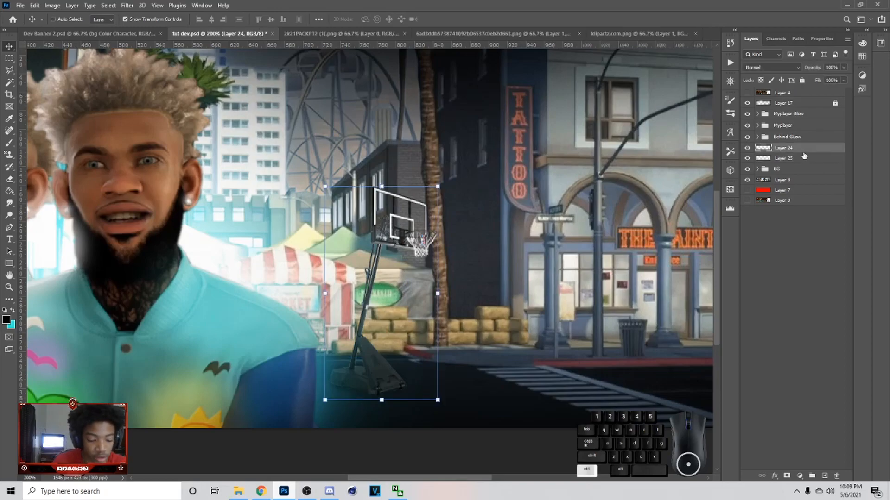
pyautogui.hotkey('ctrl', 'j')
pyautogui.moveTo(810, 154); pyautogui.dragTo(800, 174)
pyautogui.hotkey('ctrl', 'u')
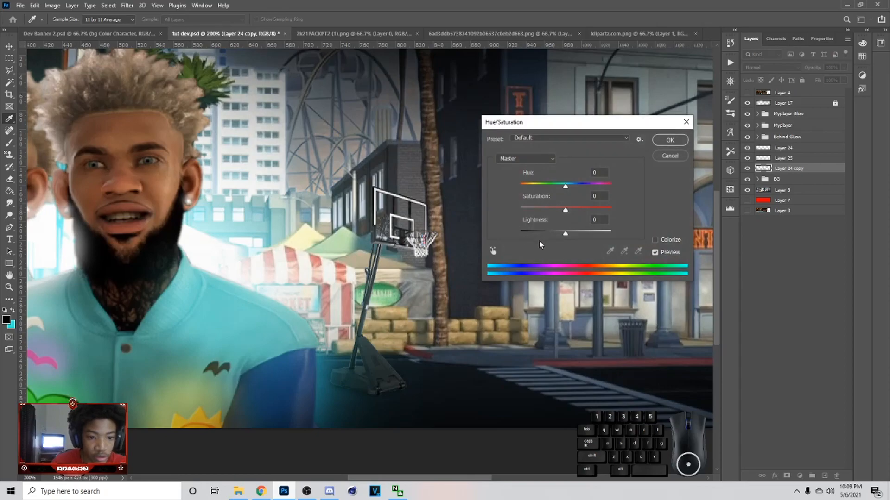
pyautogui.click(670, 139)
# Step: Distort the black hoop copy into a flattened cast shadow lying on the street beside the hoop's base
pyautogui.moveTo(438, 187); pyautogui.dragTo(452, 232)
pyautogui.moveTo(325, 187); pyautogui.dragTo(350, 239)
pyautogui.moveTo(451, 232); pyautogui.dragTo(435, 283)
pyautogui.moveTo(347, 244)
pyautogui.mouseDown()
pyautogui.moveTo(356, 266)
pyautogui.moveTo(354, 238)
pyautogui.mouseUp()
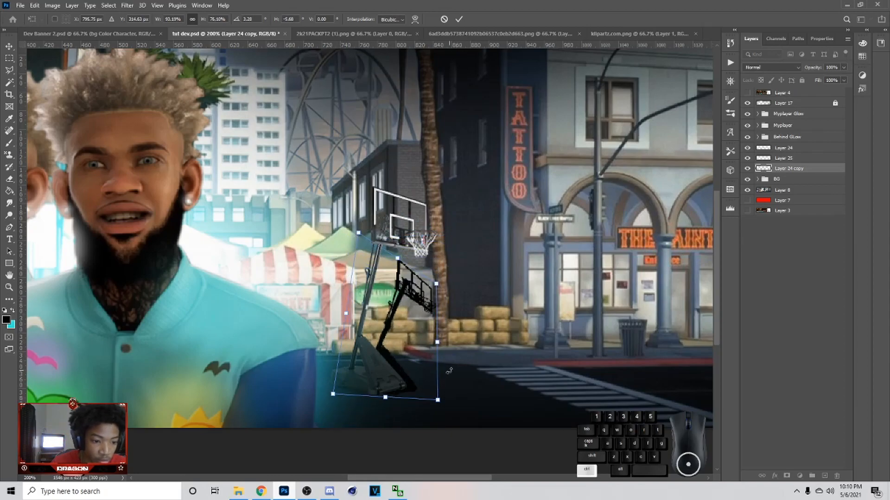
pyautogui.moveTo(438, 401); pyautogui.dragTo(420, 398)
pyautogui.moveTo(436, 283); pyautogui.dragTo(427, 333)
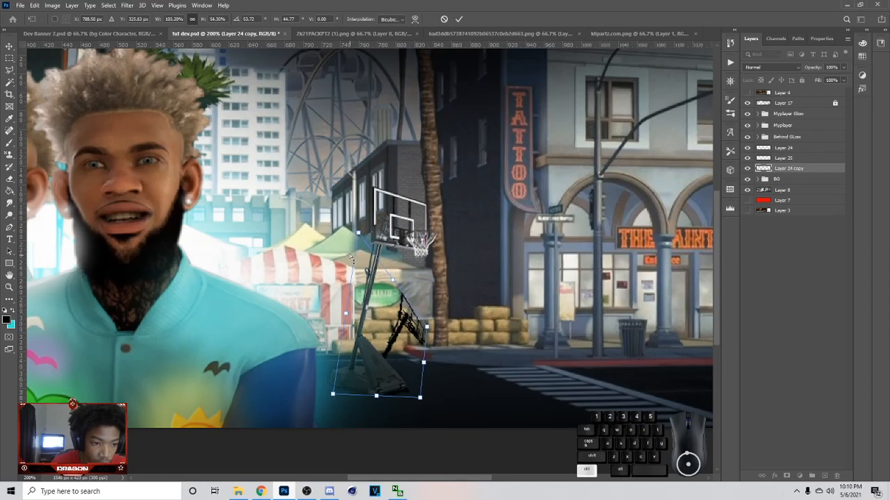
pyautogui.moveTo(357, 236); pyautogui.dragTo(371, 335)
pyautogui.moveTo(426, 330); pyautogui.dragTo(430, 348)
pyautogui.moveTo(420, 398); pyautogui.dragTo(418, 393)
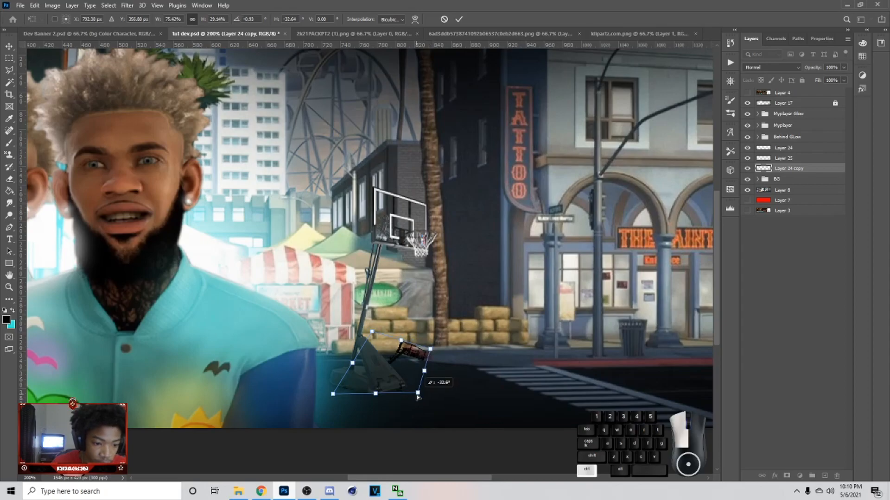
pyautogui.moveTo(366, 336); pyautogui.dragTo(361, 340)
pyautogui.moveTo(333, 393); pyautogui.dragTo(328, 387)
pyautogui.moveTo(430, 349); pyautogui.dragTo(443, 369)
pyautogui.click(458, 20)
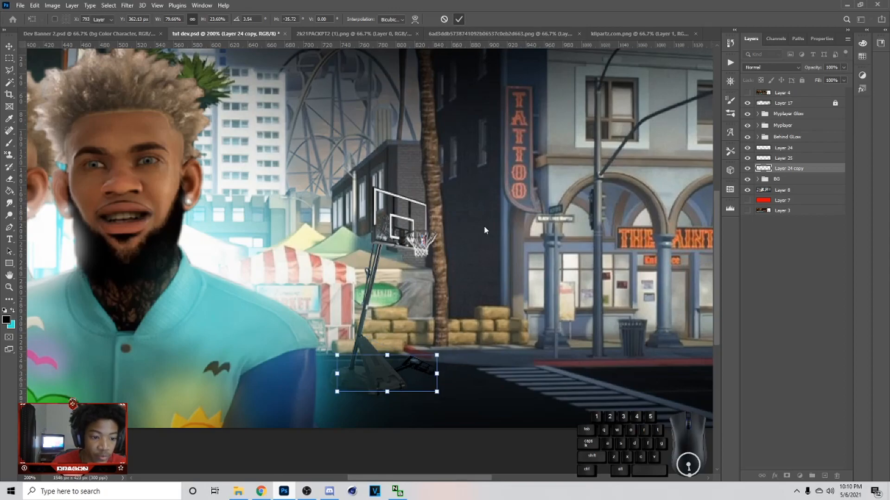
# Step: Soften the hoop's cast shadow layer with a 1.1-pixel Gaussian Blur and reduce its opacity to 36%
pyautogui.click(127, 6)
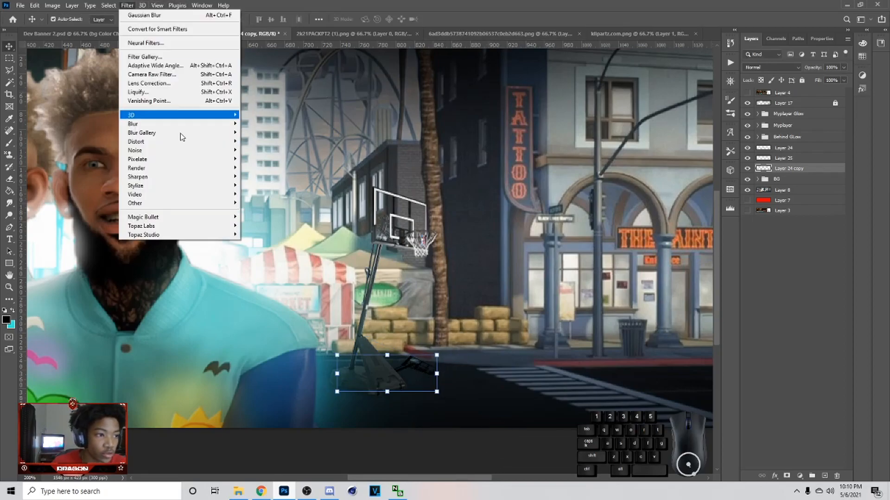
pyautogui.moveTo(180, 125)
pyautogui.click(259, 159)
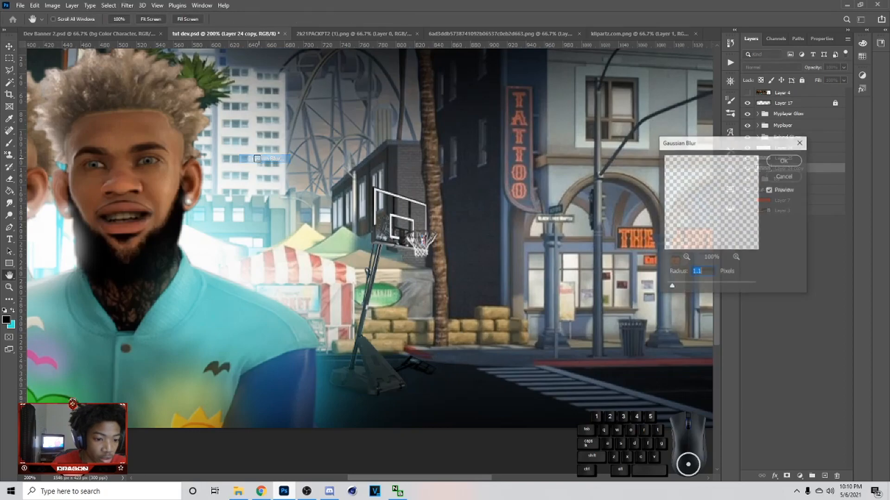
pyautogui.click(784, 160)
pyautogui.click(843, 67)
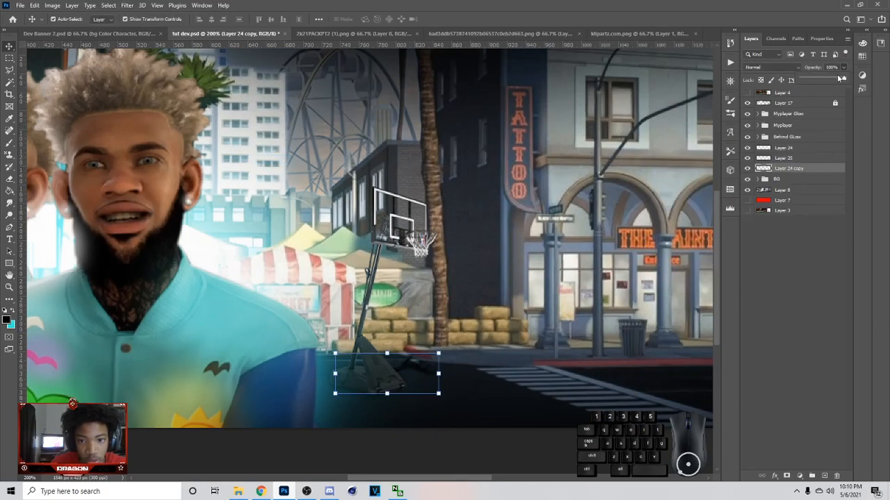
pyautogui.click(820, 78)
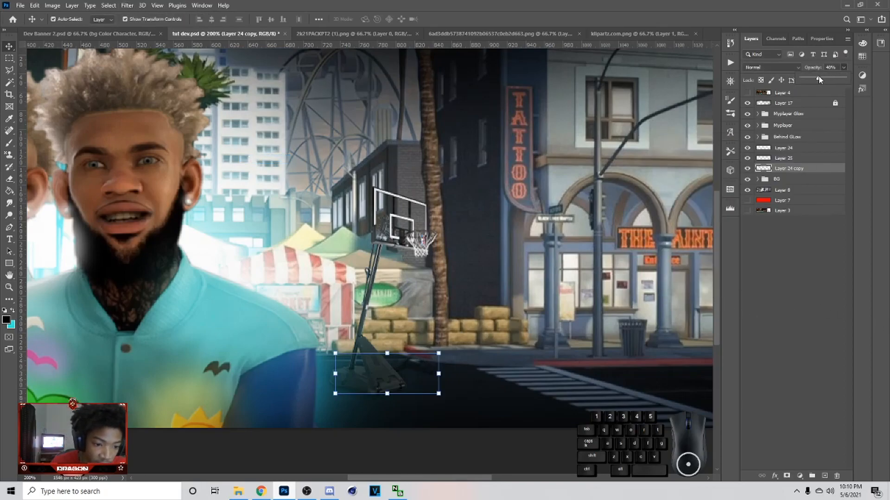
pyautogui.click(476, 388)
pyautogui.hotkey('ctrl', '-')
pyautogui.hotkey('ctrl', '-')
pyautogui.hotkey('ctrl', '+')
pyautogui.hotkey('ctrl', '+')
pyautogui.scroll(-3, 452, 381)
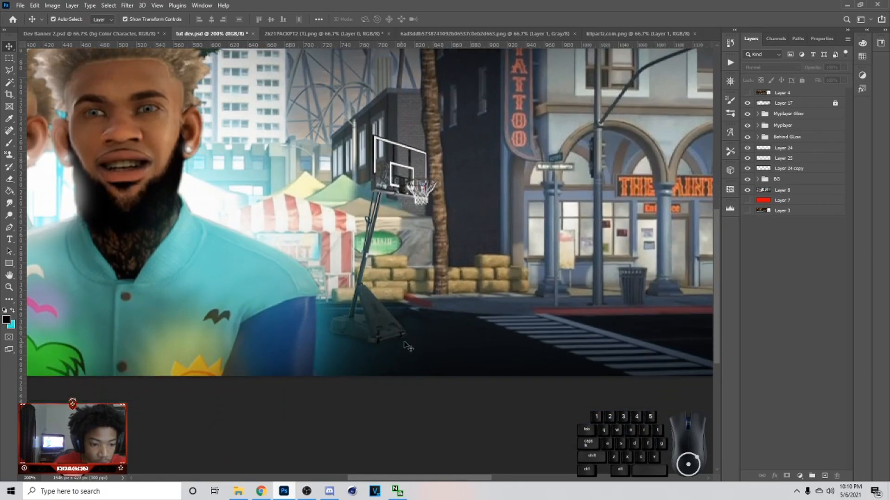
# Step: Lower the hoop's cast shadow opacity to 29%
pyautogui.click(418, 316)
pyautogui.click(844, 68)
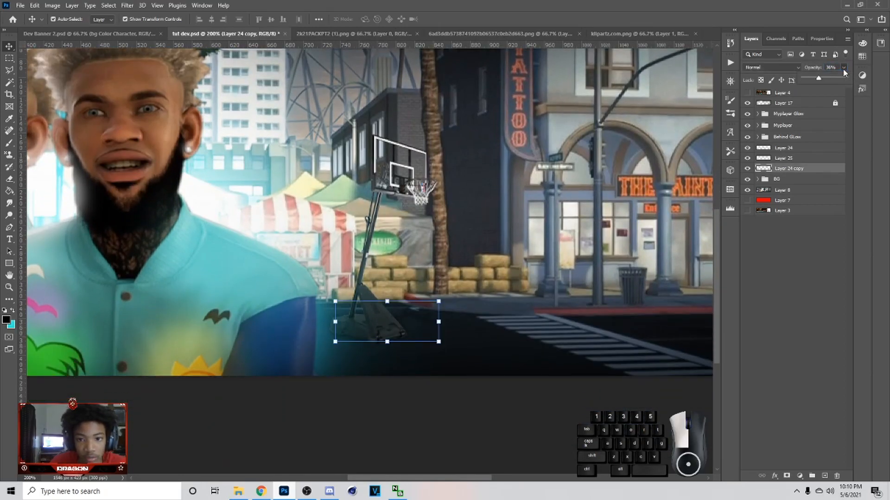
pyautogui.moveTo(817, 78); pyautogui.dragTo(814, 77)
pyautogui.click(814, 78)
pyautogui.click(814, 78)
pyautogui.click(815, 77)
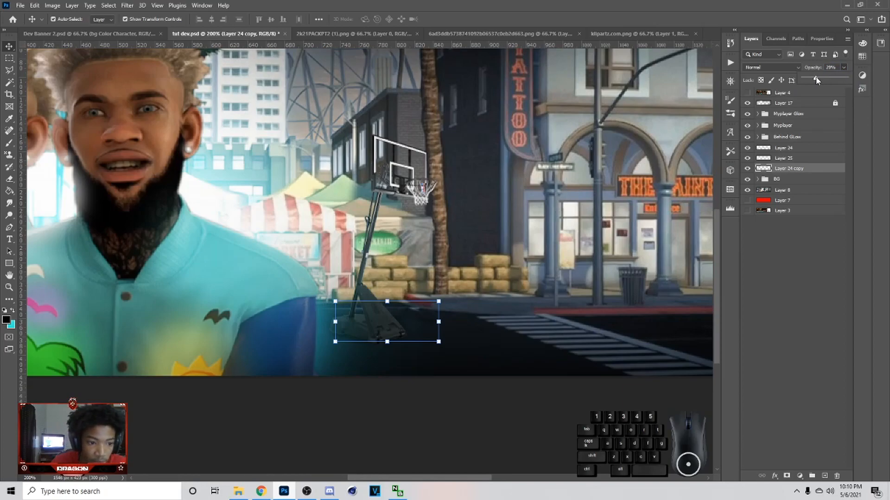
# Step: Lock the Behind Glow group
pyautogui.click(786, 137)
pyautogui.click(757, 136)
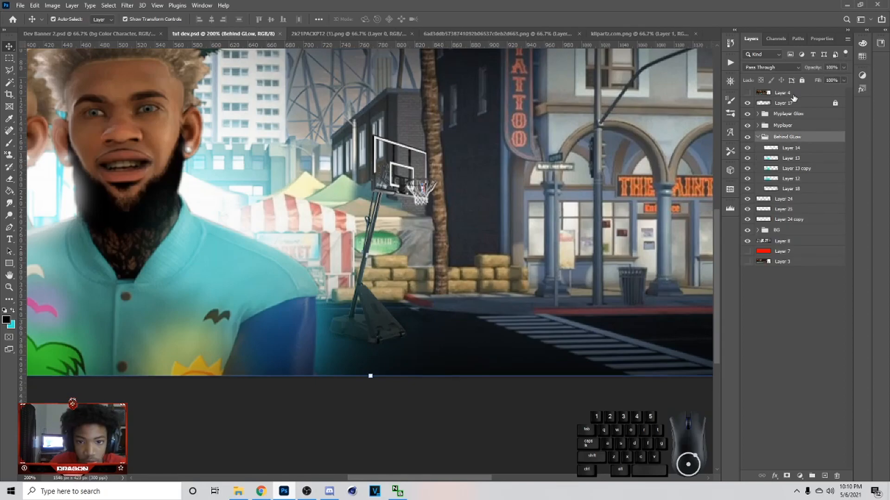
pyautogui.click(758, 137)
pyautogui.click(802, 80)
# Step: Add a new layer above hoop Layer 24 and clip it to the hoop
pyautogui.click(783, 149)
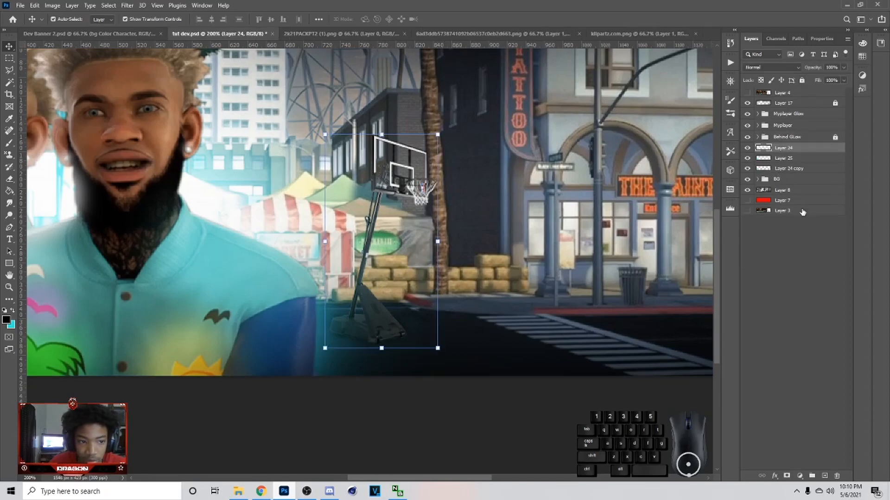
pyautogui.click(824, 477)
pyautogui.rightClick(799, 148)
pyautogui.click(684, 267)
# Step: Paint soft cyan light along the side of the hoop's base, pole and backboard that faces the players
pyautogui.press('b')
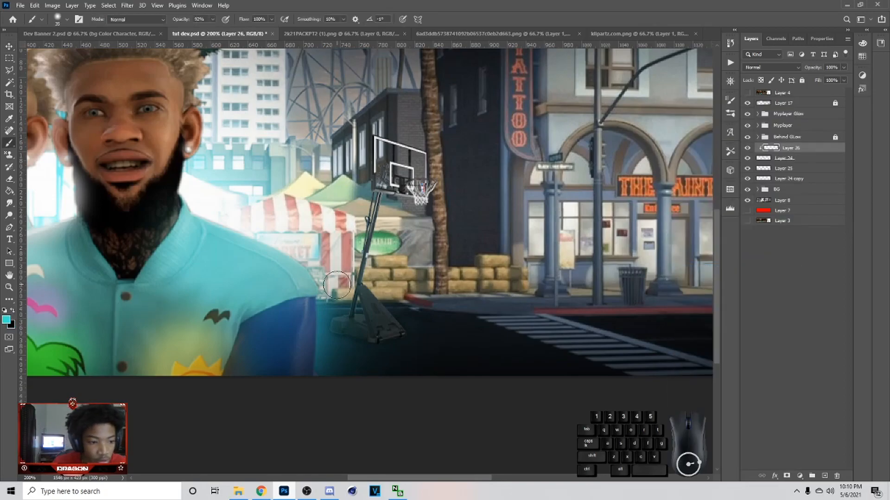
pyautogui.moveTo(314, 313)
pyautogui.mouseDown()
pyautogui.moveTo(324, 308)
pyautogui.moveTo(335, 237)
pyautogui.mouseUp()
pyautogui.moveTo(328, 268); pyautogui.dragTo(342, 197)
pyautogui.moveTo(342, 186); pyautogui.dragTo(343, 160)
pyautogui.moveTo(344, 144)
pyautogui.mouseDown()
pyautogui.moveTo(344, 133)
pyautogui.moveTo(349, 166)
pyautogui.mouseUp()
# Step: Set the clipped cyan glow layer to Color Dodge and reduce its opacity to 55%
pyautogui.click(770, 67)
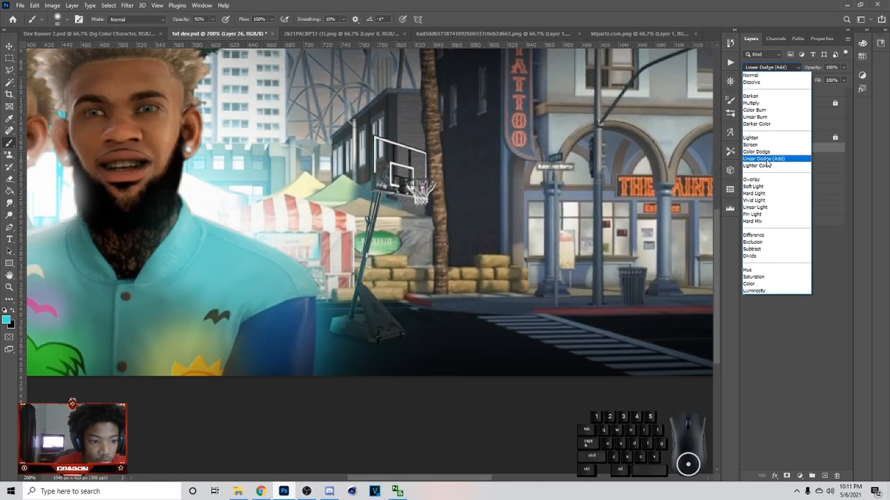
pyautogui.click(765, 151)
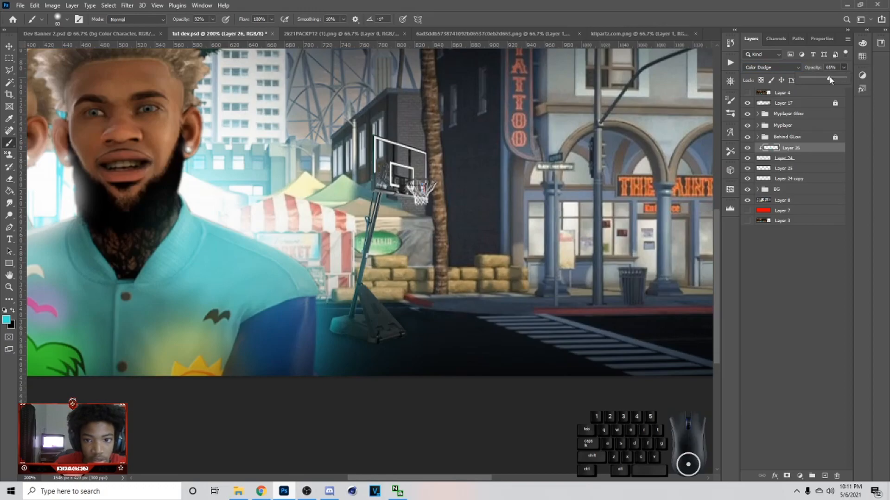
pyautogui.moveTo(842, 75); pyautogui.dragTo(822, 75)
# Step: Erase excess cyan glow from the hoop's base and pole
pyautogui.press('e')
pyautogui.moveTo(350, 324)
pyautogui.mouseDown()
pyautogui.moveTo(337, 326)
pyautogui.moveTo(354, 310)
pyautogui.mouseUp()
pyautogui.moveTo(367, 269); pyautogui.dragTo(376, 234)
# Step: Add a second layer clipped to the hoop, directly beneath the Color Dodge glow layer
pyautogui.hotkey('ctrl', '+')
pyautogui.hotkey('ctrl', '+')
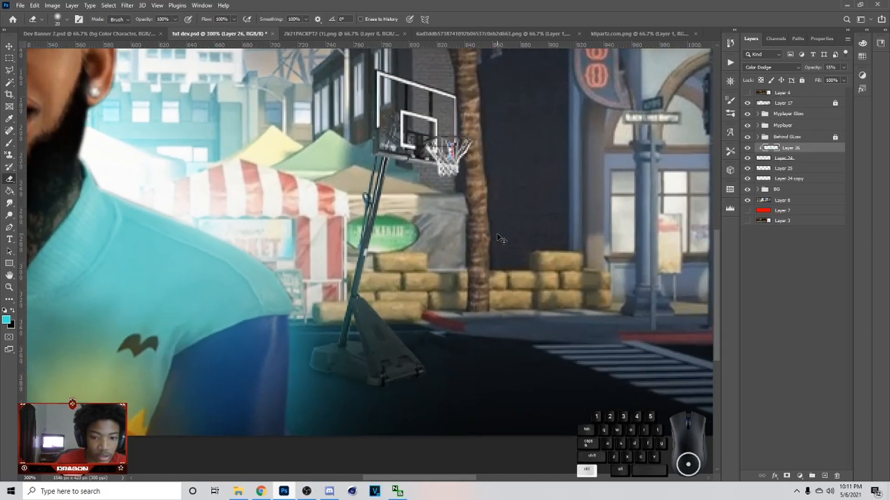
pyautogui.click(800, 161)
pyautogui.click(825, 476)
# Step: Brush a thin cyan rim light with a smaller brush along the hoop's base, pole and backboard edge facing the players
pyautogui.press('b')
pyautogui.press('[')
pyautogui.press('[')
pyautogui.press('[')
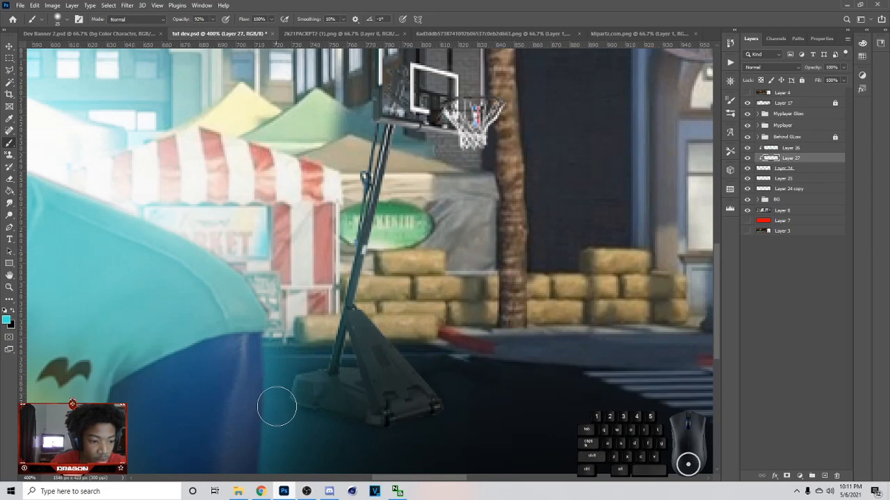
pyautogui.moveTo(277, 397)
pyautogui.mouseDown()
pyautogui.moveTo(288, 370)
pyautogui.moveTo(321, 351)
pyautogui.moveTo(354, 172)
pyautogui.mouseUp()
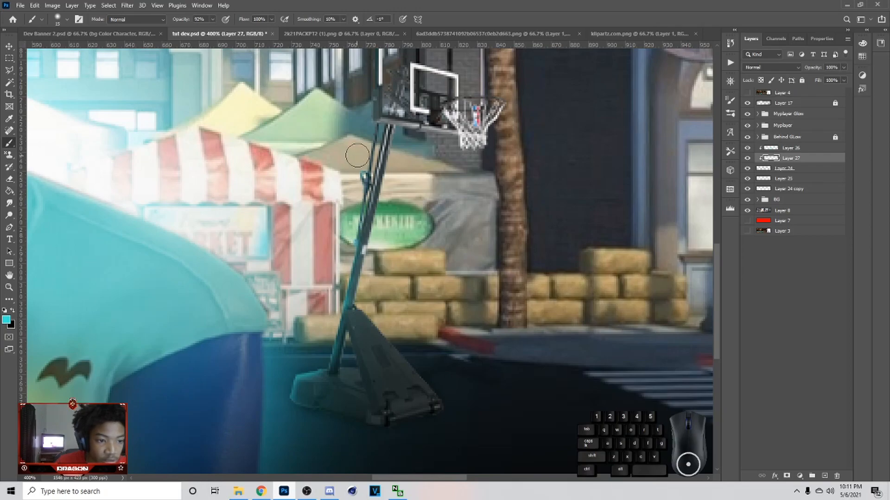
pyautogui.scroll(2, 364, 122)
pyautogui.moveTo(368, 53); pyautogui.dragTo(368, 90)
pyautogui.moveTo(366, 94)
pyautogui.mouseDown()
pyautogui.moveTo(360, 138)
pyautogui.moveTo(363, 97)
pyautogui.moveTo(365, 109)
pyautogui.mouseUp()
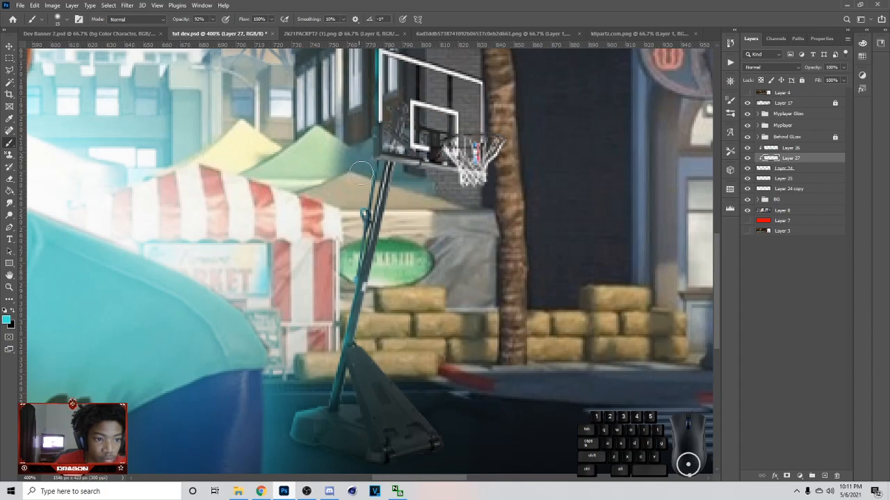
# Step: Reduce the cyan rim light layer's opacity to about 25%
pyautogui.click(843, 67)
pyautogui.moveTo(846, 78); pyautogui.dragTo(807, 83)
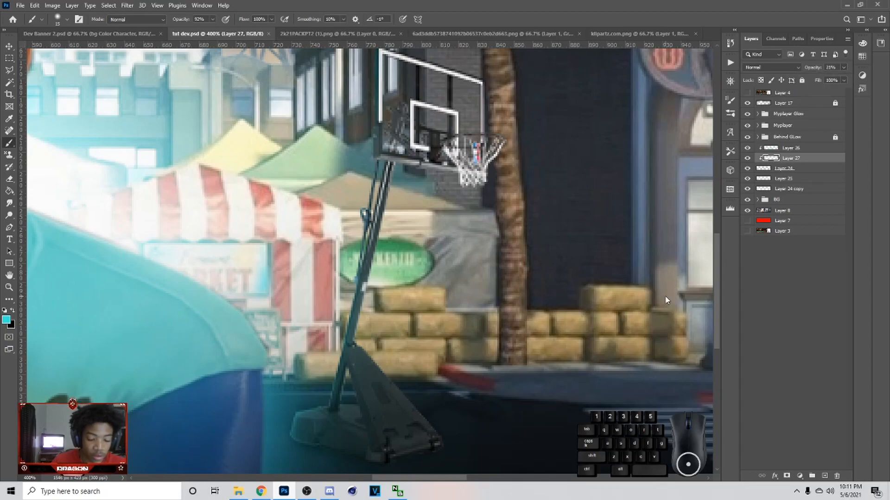
# Step: Review how the lit hoop and its shadows fit into the whole banner composition
pyautogui.hotkey('ctrl', '-')
pyautogui.hotkey('ctrl', '-')
pyautogui.hotkey('ctrl', '-')
pyautogui.hotkey('ctrl', '-')
pyautogui.hotkey('ctrl', '+')
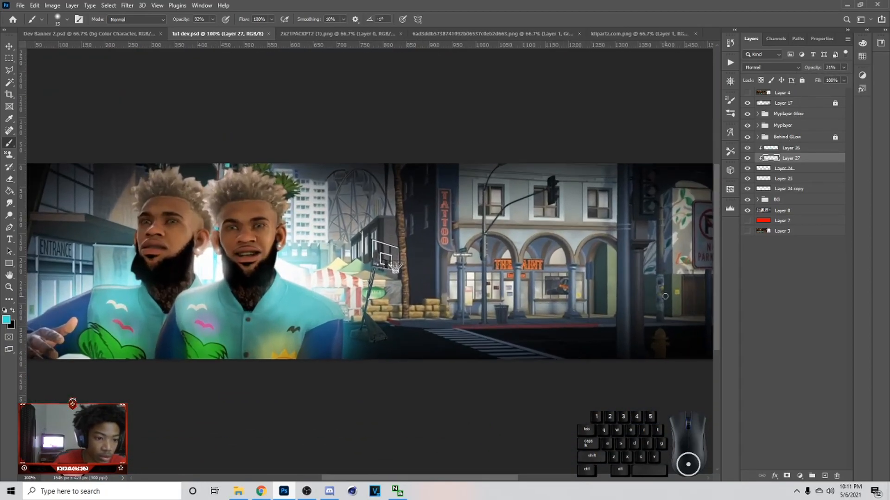
pyautogui.scroll(3, 286, 456)
pyautogui.scroll(-3, 378, 378)
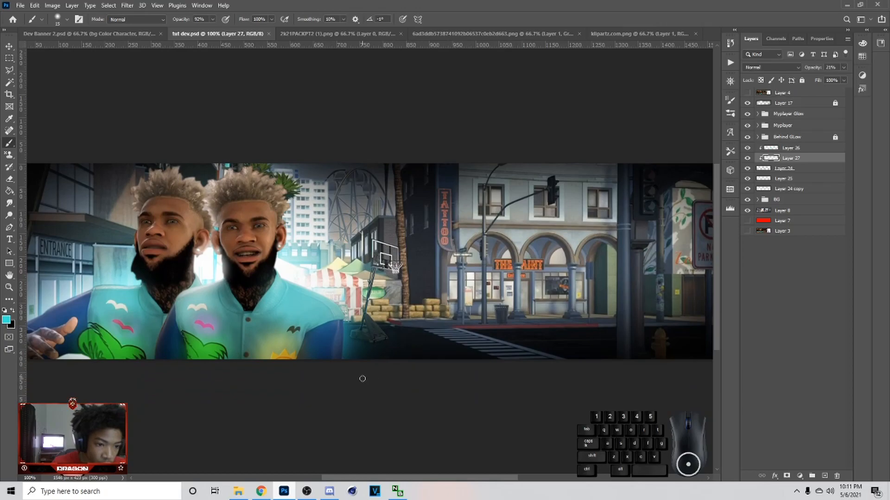
pyautogui.scroll(3, 65, 128)
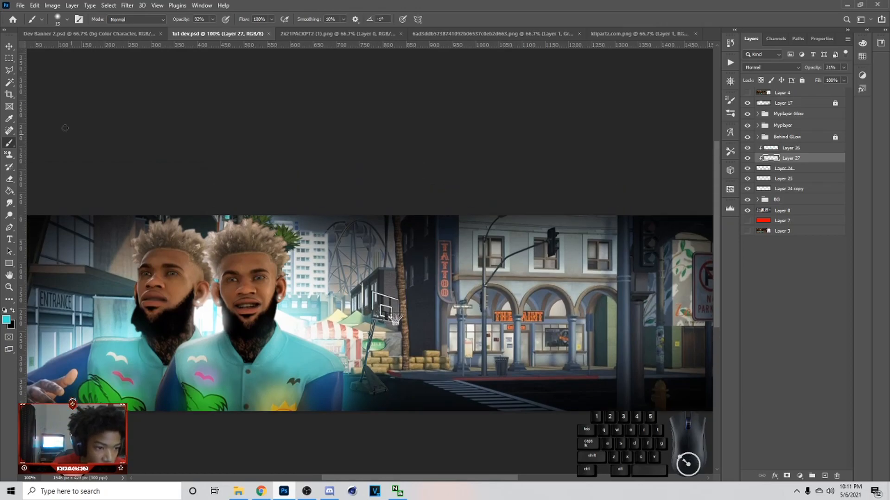
pyautogui.click(13, 43)
pyautogui.scroll(3, 214, 352)
pyautogui.scroll(-3, 214, 352)
pyautogui.scroll(-1, 214, 352)
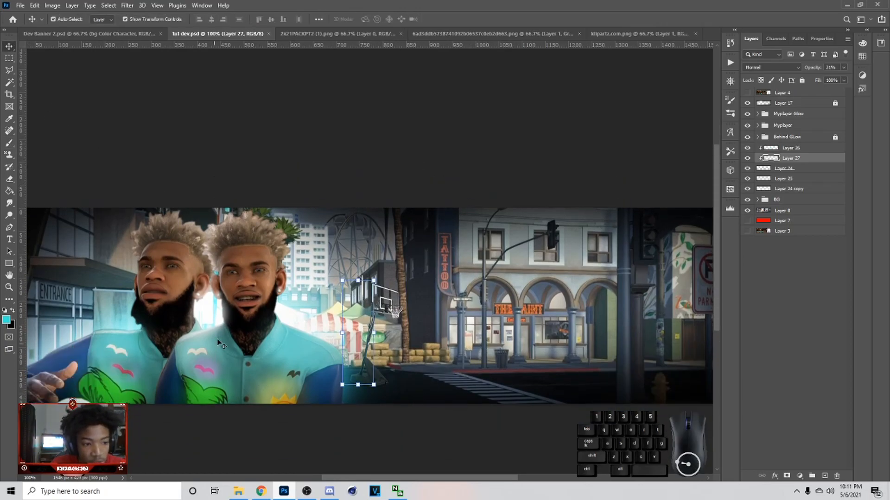
pyautogui.scroll(3, 219, 341)
pyautogui.scroll(-4, 240, 348)
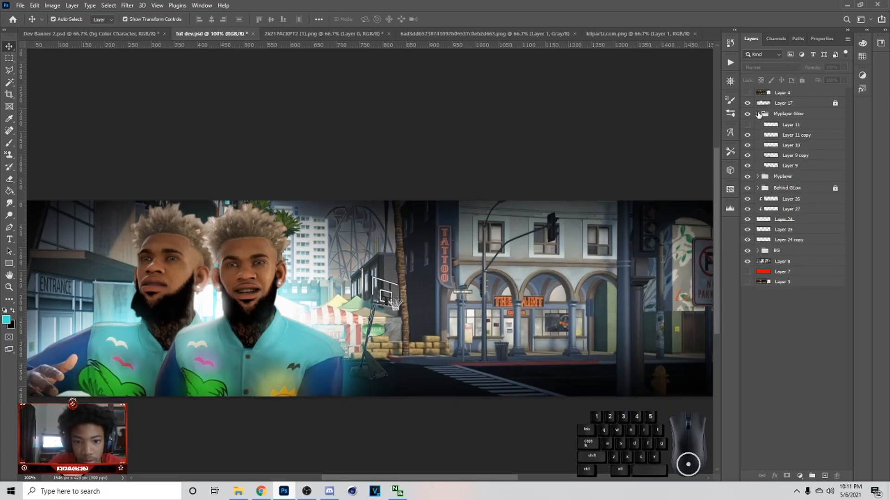
# Step: Apply the Camera Raw Filter to the front player's layer 1 in the Myplayer group, adjusting its tonal sliders
pyautogui.click(757, 113)
pyautogui.click(759, 127)
pyautogui.click(757, 126)
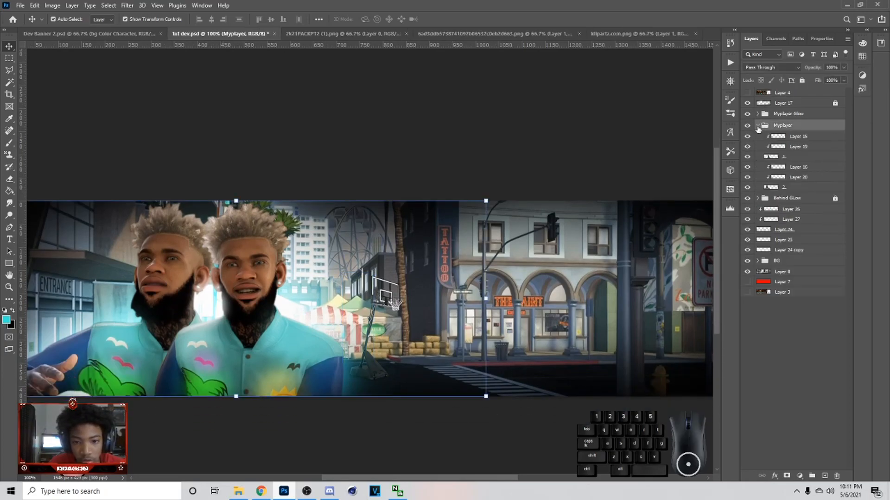
pyautogui.click(809, 157)
pyautogui.click(127, 5)
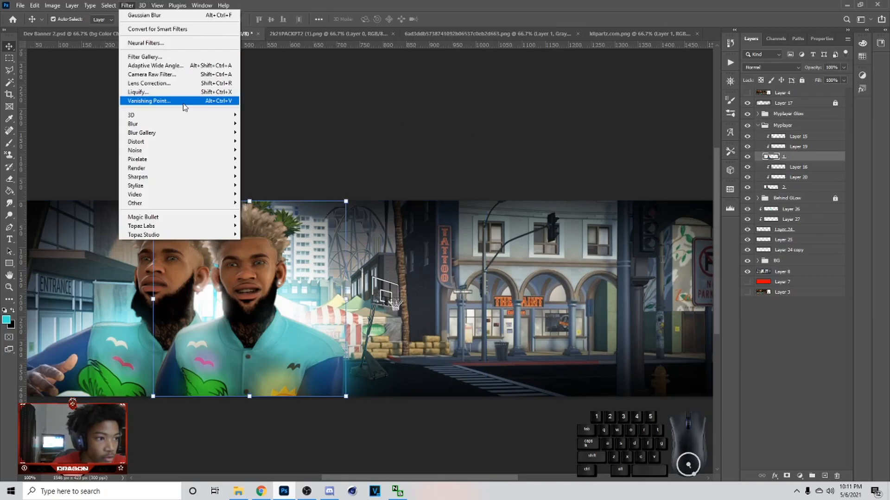
pyautogui.click(183, 74)
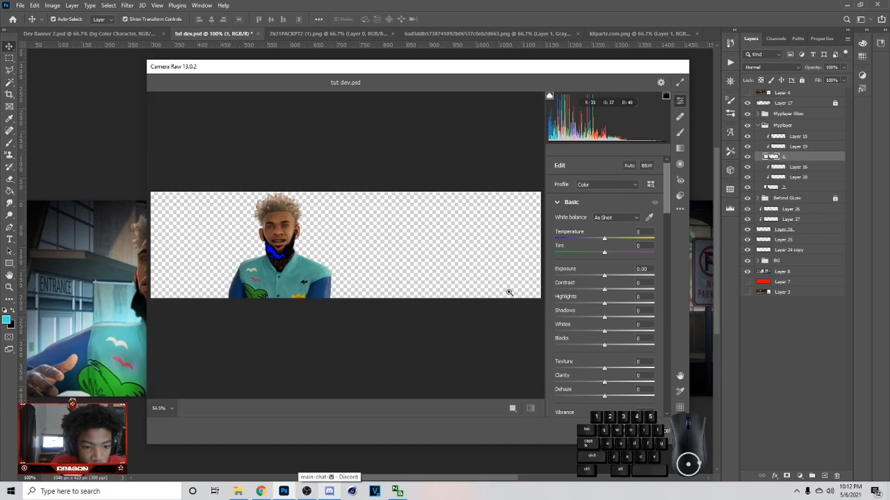
pyautogui.moveTo(604, 303); pyautogui.dragTo(613, 331)
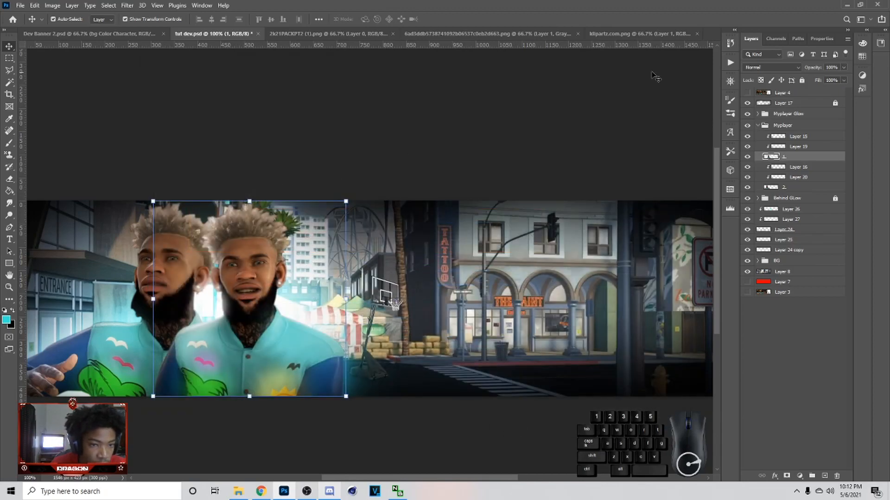
# Step: Compare the front player before and after the Camera Raw Filter using the edit history
pyautogui.click(729, 43)
pyautogui.click(654, 217)
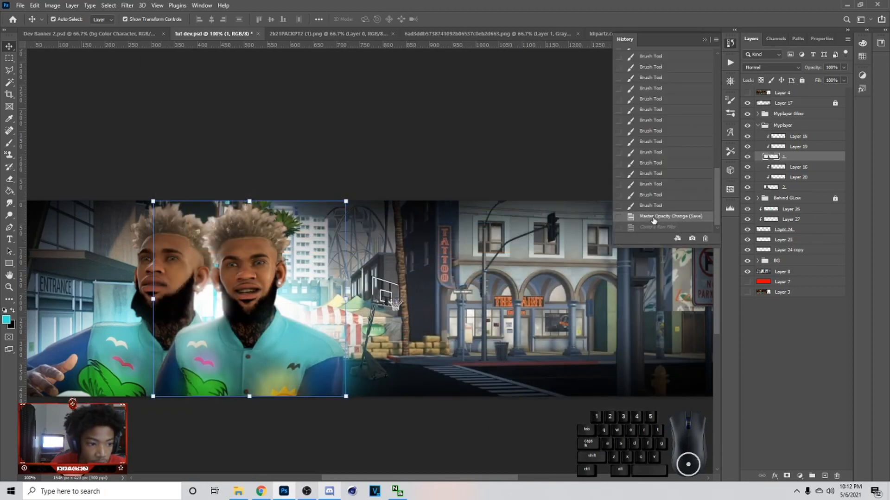
pyautogui.click(655, 228)
pyautogui.click(705, 40)
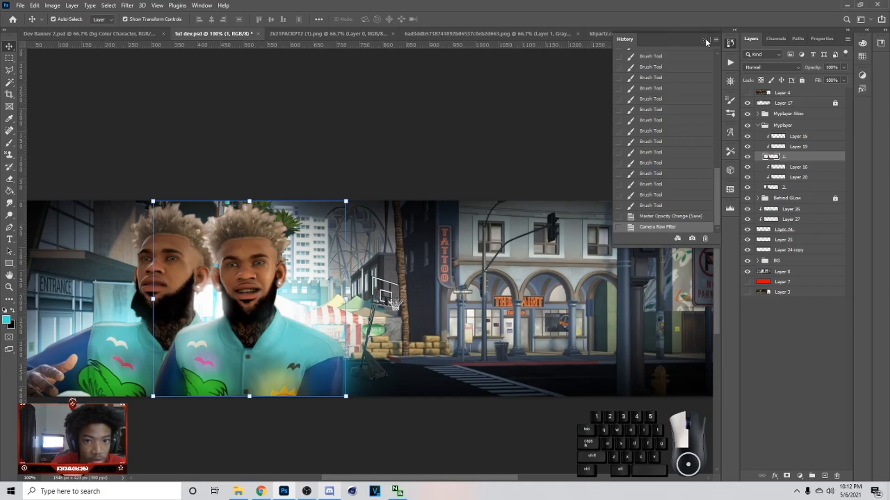
# Step: Apply the same Camera Raw Filter to the rear player's layer 2
pyautogui.click(800, 188)
pyautogui.click(129, 6)
pyautogui.click(140, 17)
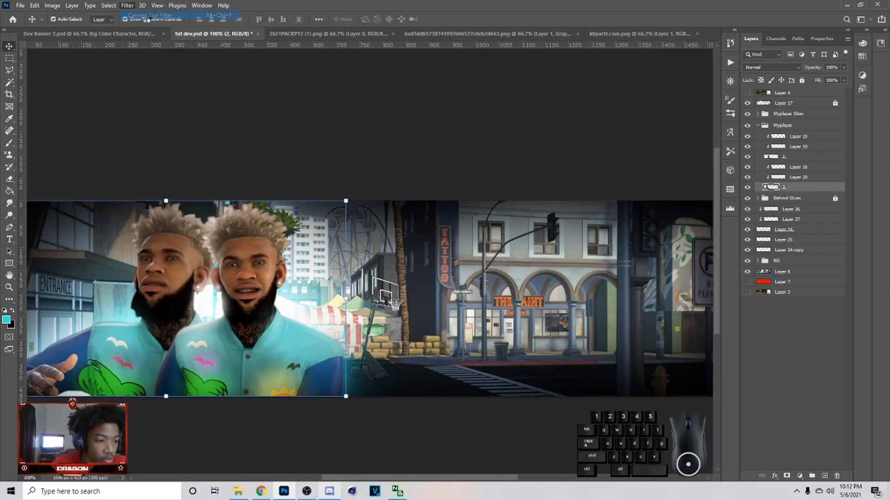
# Step: Apply a Shadows/Highlights adjustment to the rear player's layer 2, lowering the default adjustment amount slightly
pyautogui.click(52, 5)
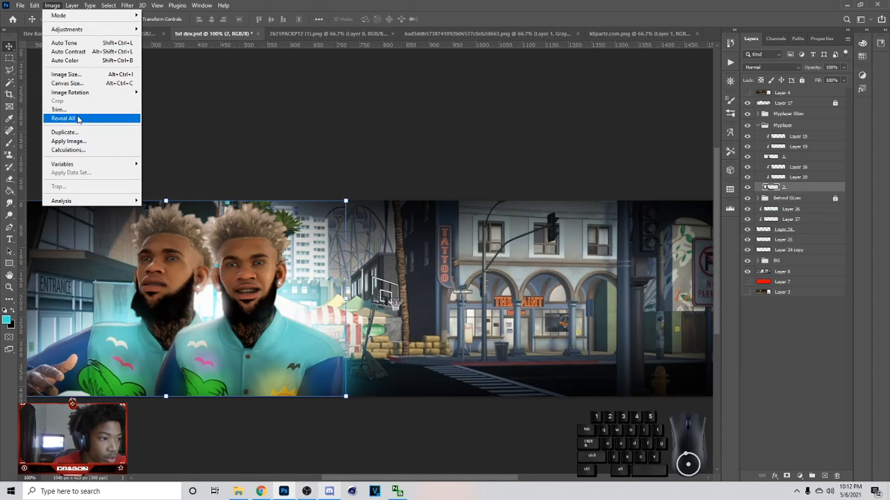
pyautogui.moveTo(88, 29)
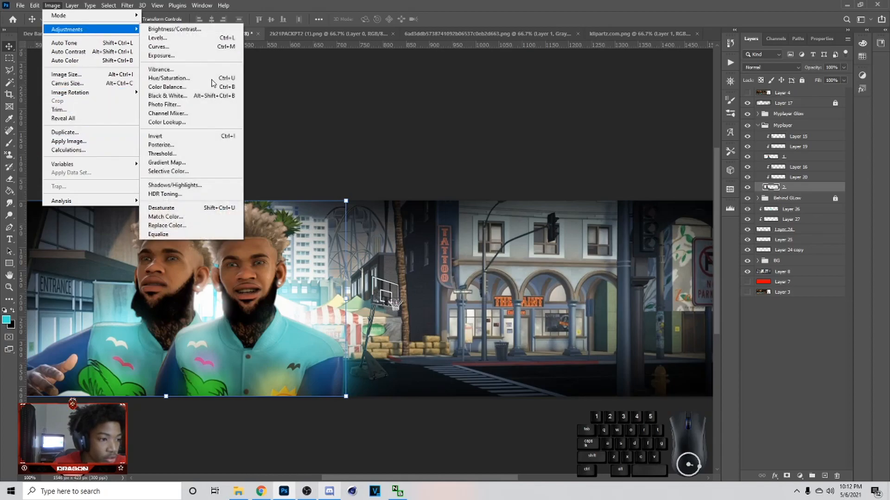
pyautogui.click(199, 184)
pyautogui.moveTo(512, 370); pyautogui.dragTo(506, 370)
pyautogui.click(619, 359)
# Step: Apply a Shadows/Highlights adjustment to the front player's layer 1
pyautogui.click(303, 374)
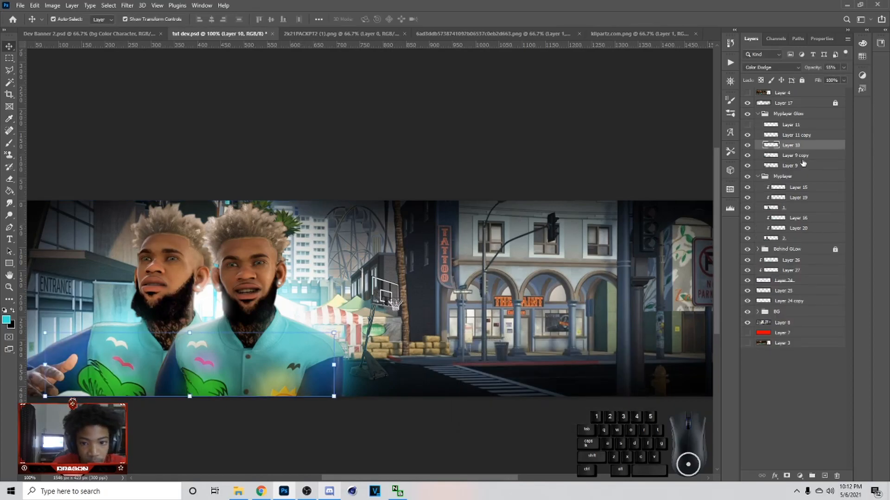
pyautogui.click(795, 208)
pyautogui.click(101, 5)
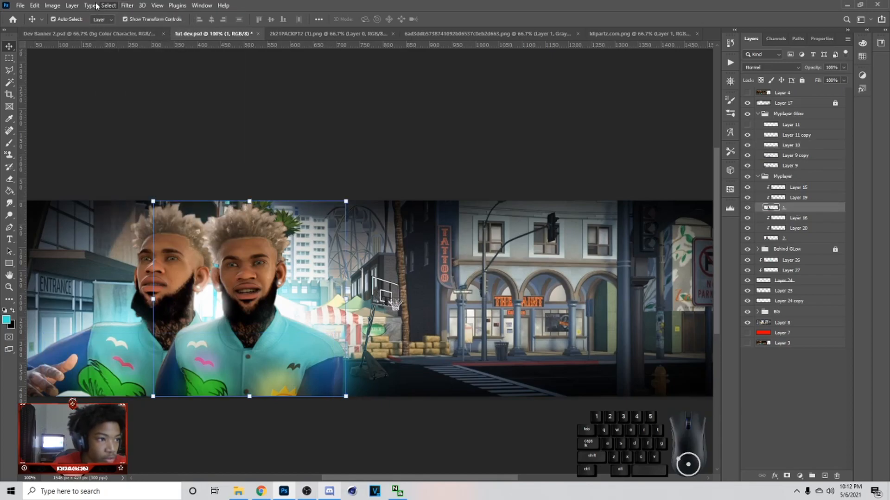
pyautogui.click(192, 185)
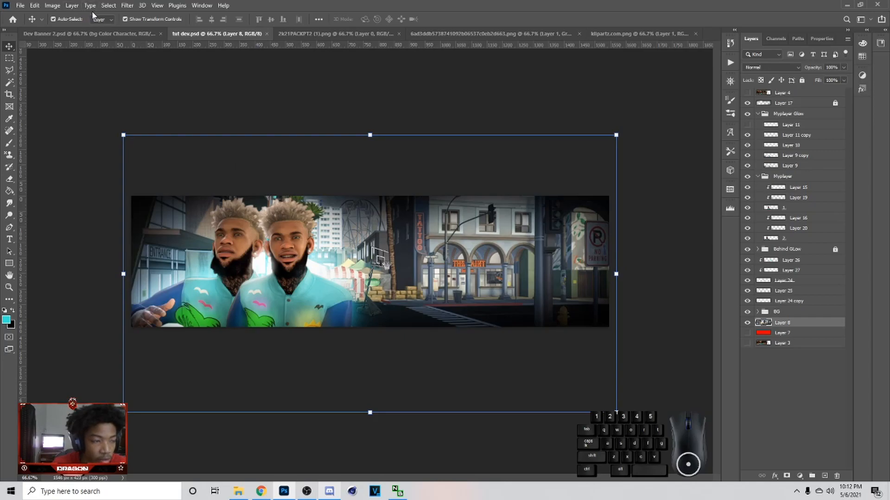
# Step: Apply a Shadows/Highlights adjustment to the street background on Layer 8 with a Shadows amount of 3%
pyautogui.click(124, 6)
pyautogui.moveTo(53, 5)
pyautogui.moveTo(70, 29)
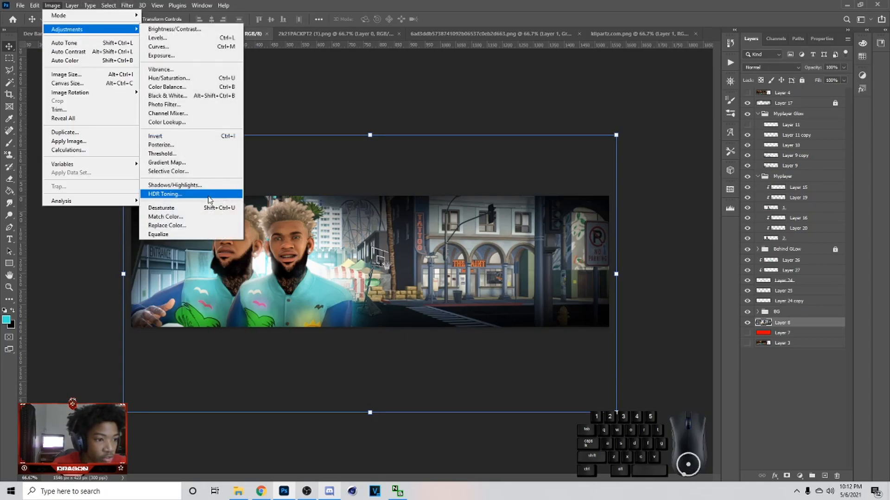
pyautogui.click(198, 185)
pyautogui.moveTo(517, 366); pyautogui.dragTo(501, 365)
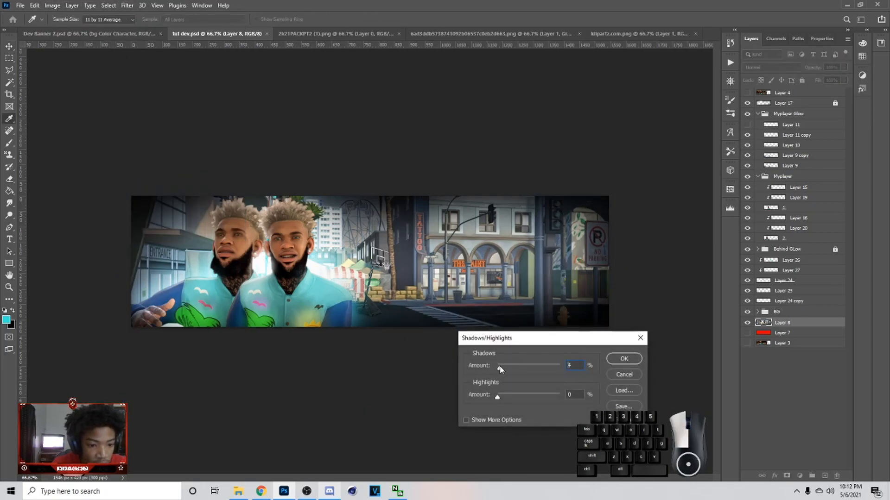
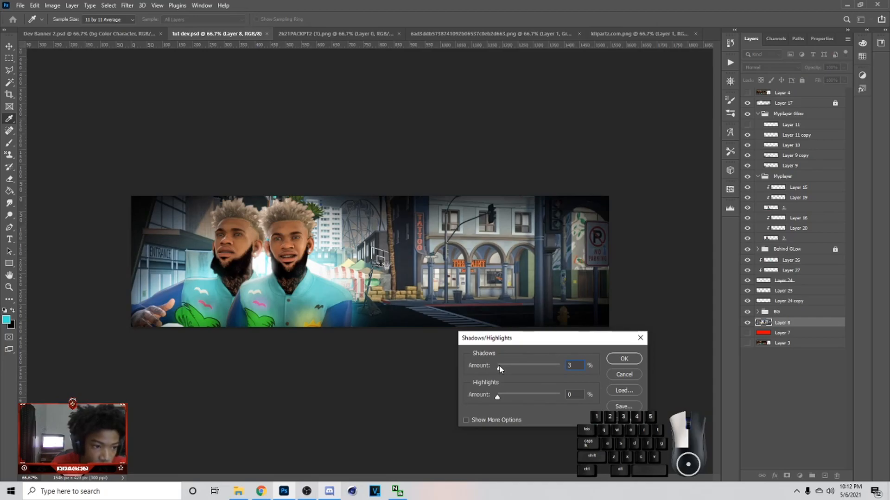
pyautogui.click(630, 360)
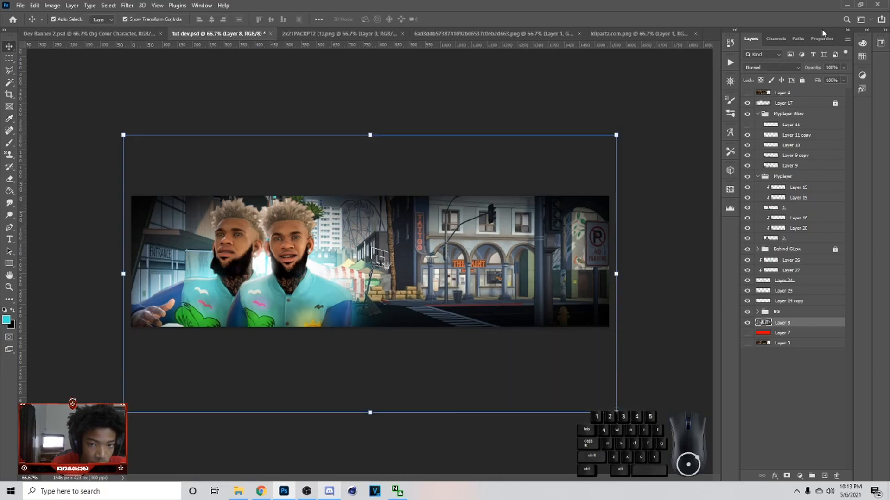
# Step: Compare the street background before and after the Shadows/Highlights adjustment using the edit history
pyautogui.click(730, 44)
pyautogui.click(654, 218)
pyautogui.click(655, 228)
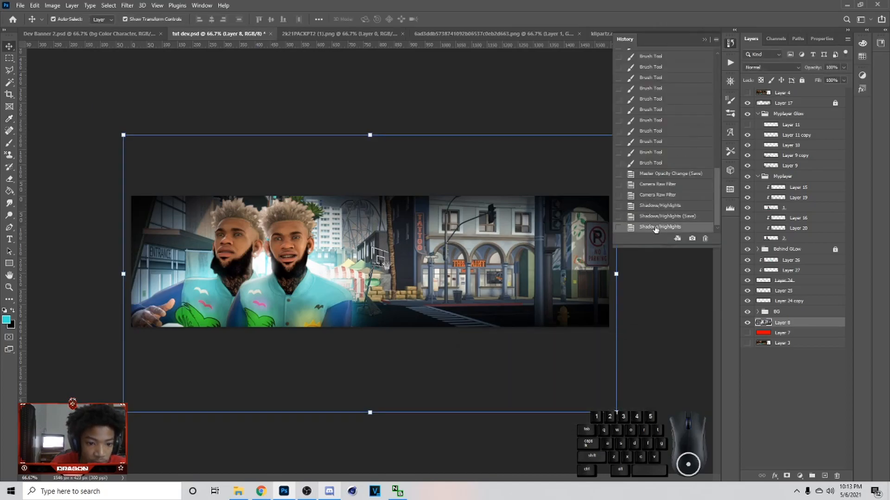
pyautogui.click(632, 292)
pyautogui.hotkey('ctrl', '+')
pyautogui.hotkey('ctrl', '+')
pyautogui.hotkey('ctrl', '-')
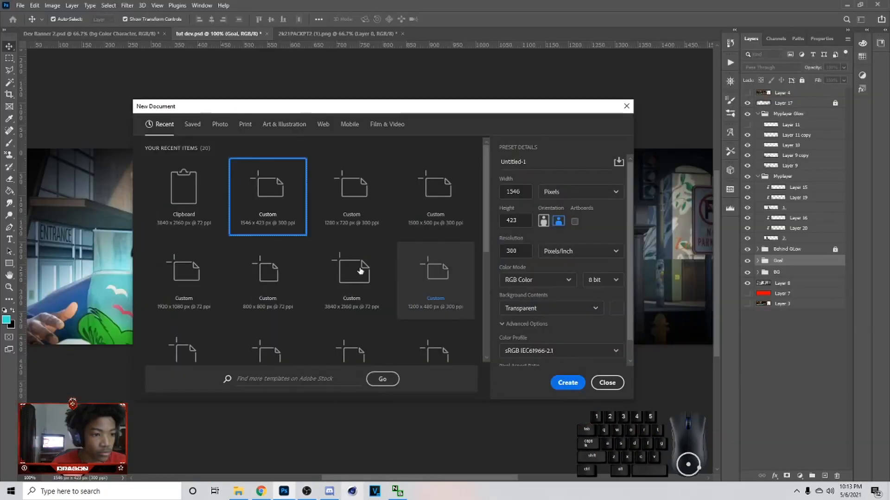
# Step: Create a 1280 × 720 px document at 300 ppi, paste the copied gameplay image and fit it to the canvas for cutting out
pyautogui.click(352, 178)
pyautogui.click(563, 379)
pyautogui.hotkey('ctrl', 'v')
pyautogui.moveTo(587, 347); pyautogui.dragTo(267, 225)
pyautogui.moveTo(556, 330); pyautogui.dragTo(559, 368)
pyautogui.press('p')
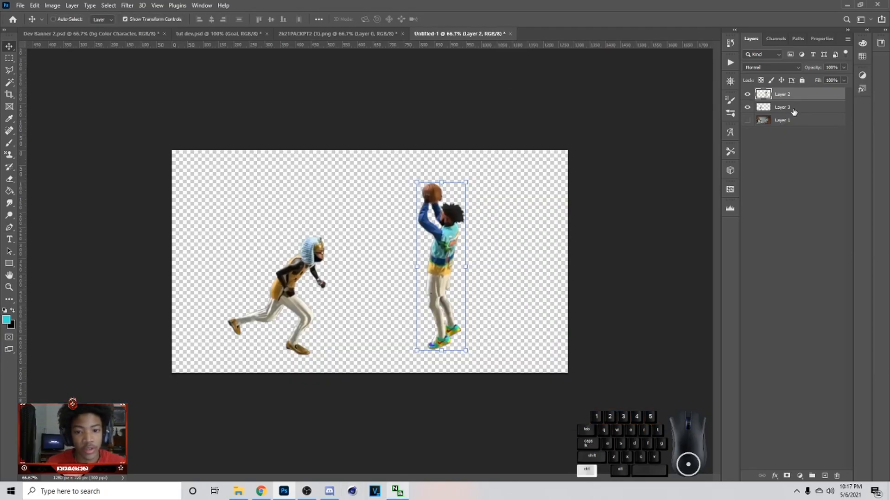
# Step: Bring both small player cutouts, the runner and the shooter, into the banner document and scale them down onto the street beside the hoop
pyautogui.keyDown('ctrl'); pyautogui.click(794, 111); pyautogui.keyUp('ctrl')
pyautogui.moveTo(216, 50); pyautogui.dragTo(490, 244)
pyautogui.moveTo(452, 242); pyautogui.dragTo(523, 281)
pyautogui.moveTo(504, 285)
pyautogui.mouseDown()
pyautogui.moveTo(503, 296)
pyautogui.moveTo(519, 291)
pyautogui.moveTo(475, 292)
pyautogui.moveTo(494, 292)
pyautogui.mouseUp()
pyautogui.click(663, 375)
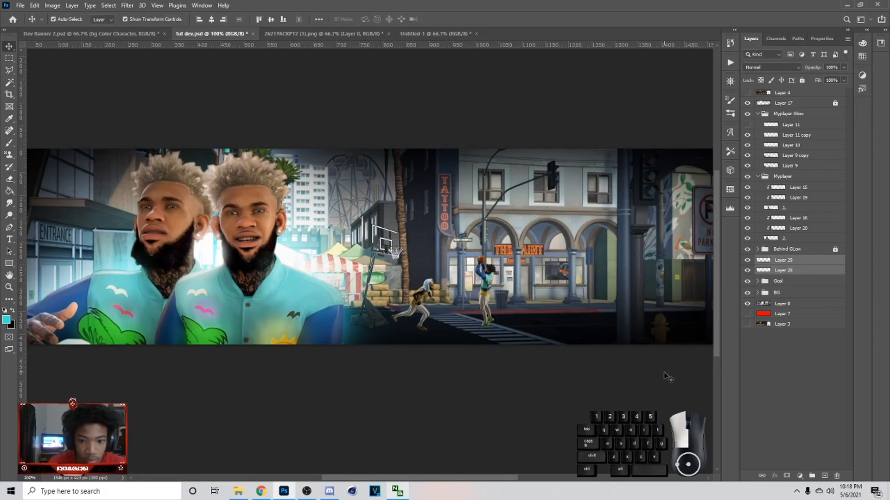
# Step: Reposition the runner and shooter cutouts lower on the street and closer together near the crosswalk
pyautogui.hotkey('ctrl', '+')
pyautogui.scroll(-2, 544, 325)
pyautogui.moveTo(601, 285); pyautogui.dragTo(578, 304)
pyautogui.moveTo(458, 313); pyautogui.dragTo(473, 315)
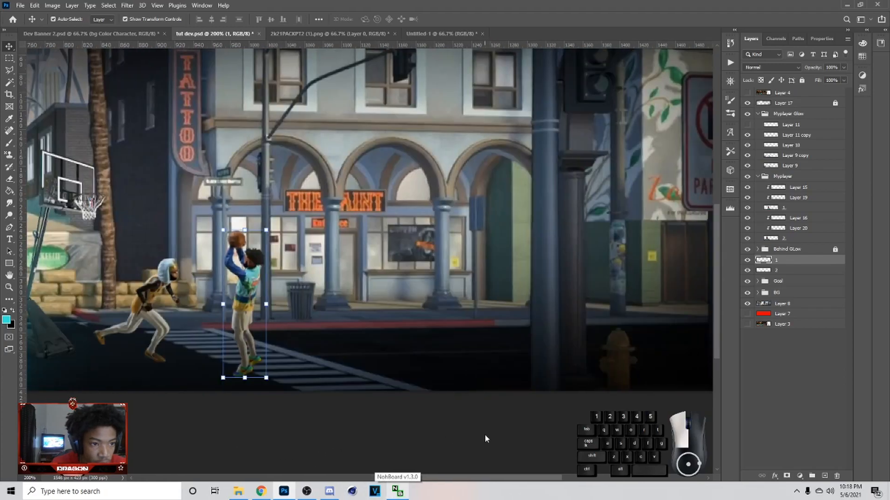
pyautogui.moveTo(485, 435); pyautogui.dragTo(451, 428)
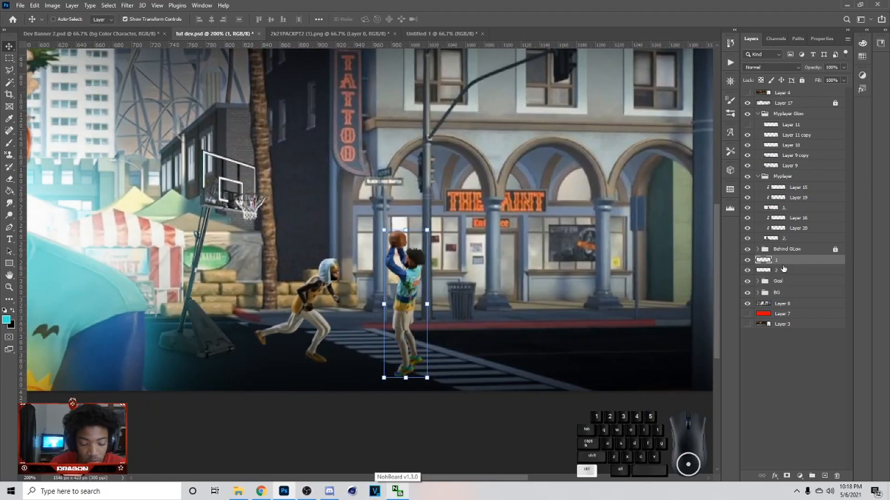
# Step: Add a new layer above the small cutouts and brush sampled jacket blue over the shooter's jacket
pyautogui.hotkey('ctrl', '+')
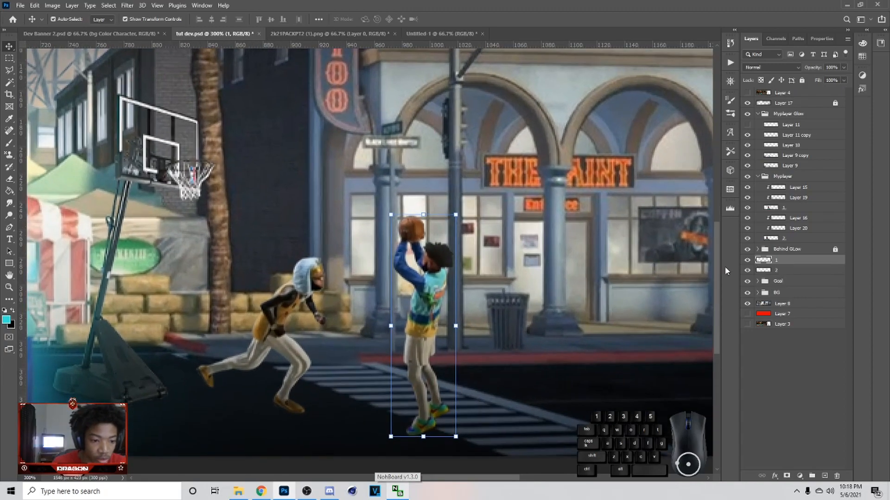
pyautogui.press('b')
pyautogui.scroll(-1, 337, 376)
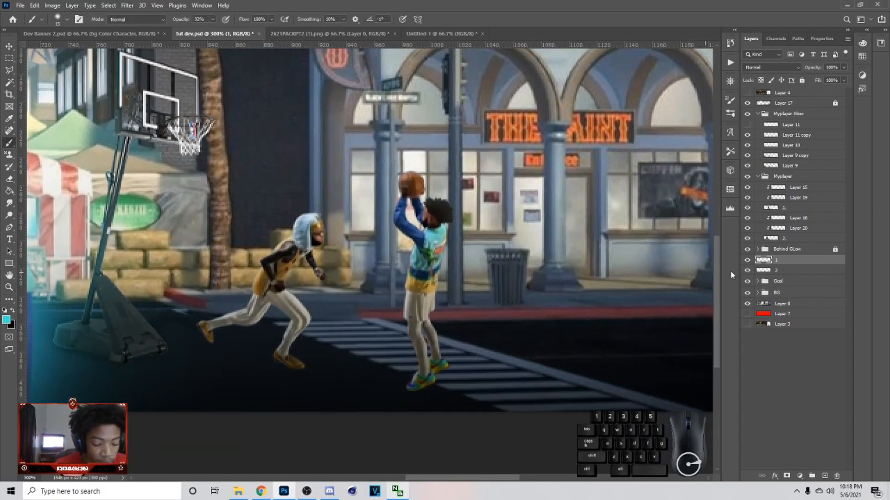
pyautogui.click(823, 475)
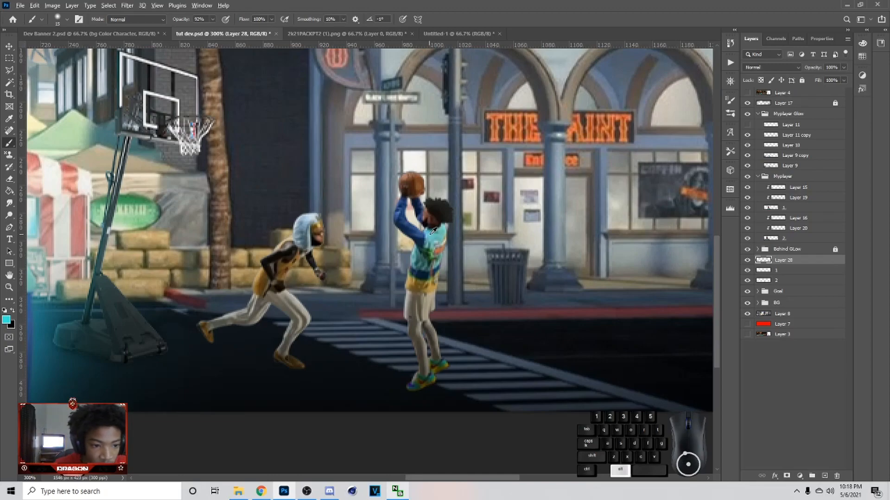
pyautogui.press('alt')
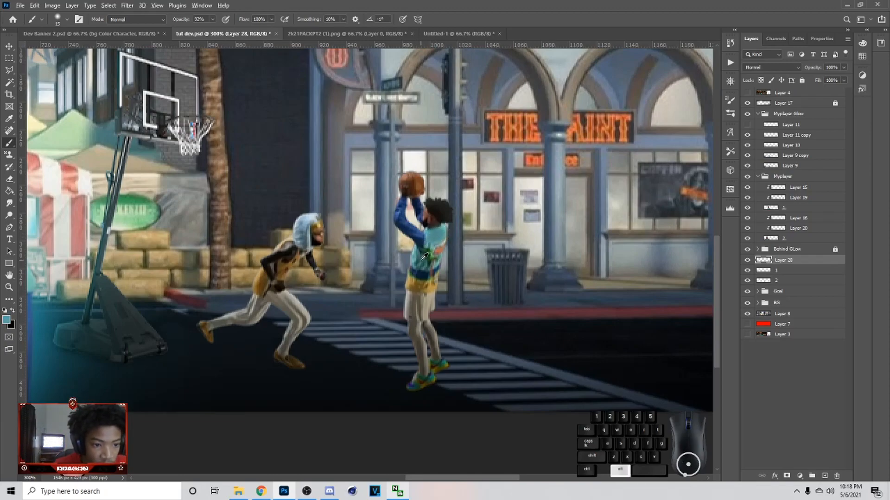
pyautogui.moveTo(414, 256); pyautogui.dragTo(421, 268)
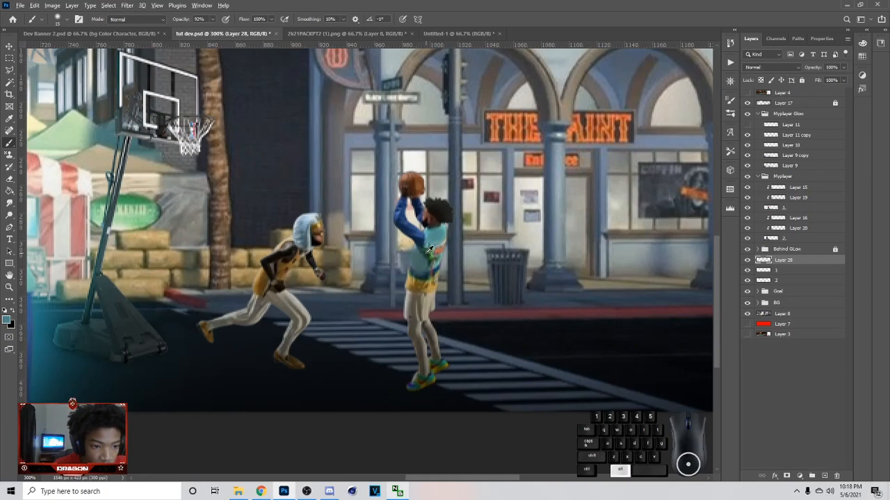
# Step: Choose a green brush colour and paint over the green design on the shooter's jacket, undoing the last stray stroke
pyautogui.click(7, 320)
pyautogui.click(671, 349)
pyautogui.click(795, 317)
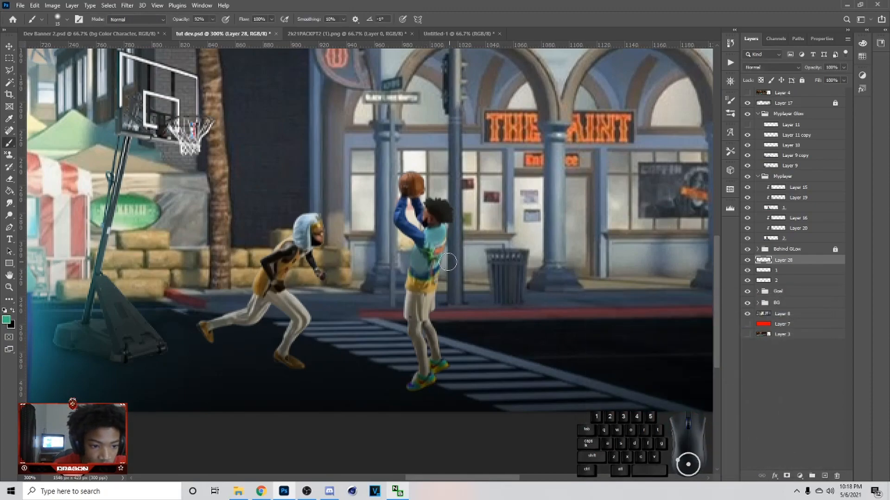
pyautogui.keyDown('alt'); pyautogui.click(439, 252); pyautogui.keyUp('alt')
pyautogui.hotkey('ctrl', 'z')
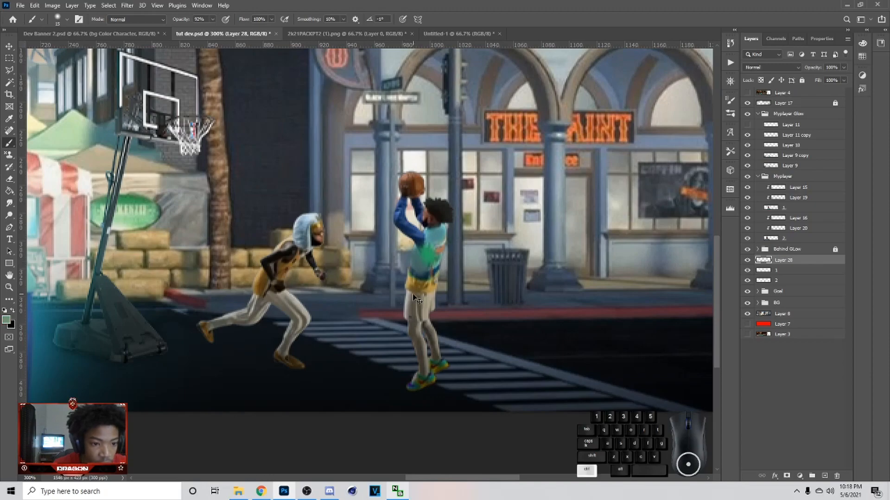
# Step: Sample the yellow at the bottom of the shooter's jacket and brush it across the hem
pyautogui.keyDown('alt'); pyautogui.click(414, 286); pyautogui.keyUp('alt')
pyautogui.moveTo(412, 285); pyautogui.dragTo(431, 284)
pyautogui.click(436, 269)
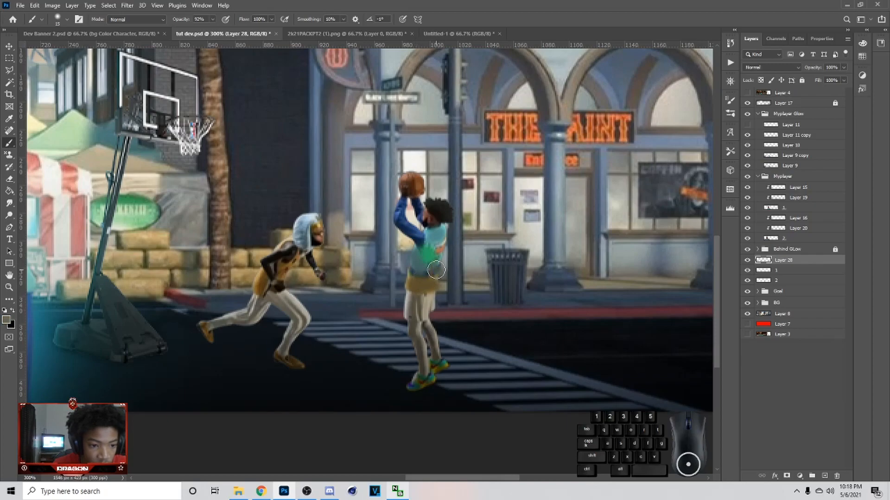
# Step: Set the painted jacket layer, Layer 28, to Linear Dodge (Add) blending at 64% opacity
pyautogui.click(759, 67)
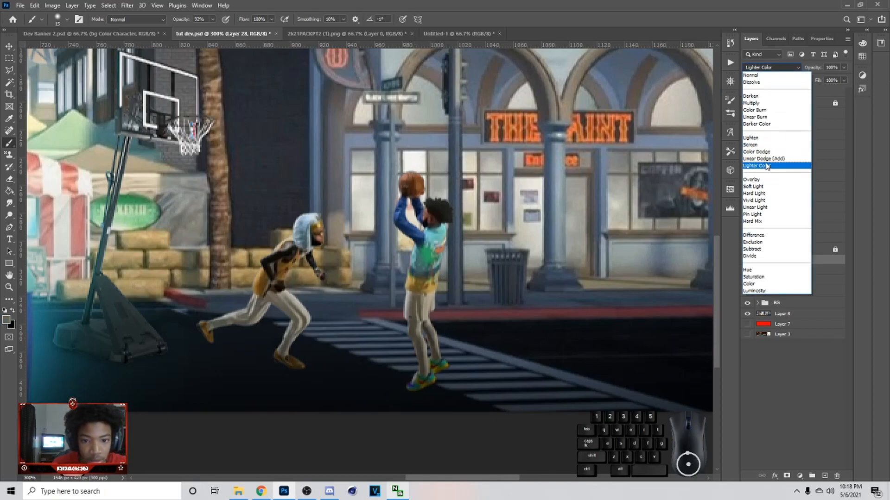
pyautogui.click(774, 157)
pyautogui.click(844, 68)
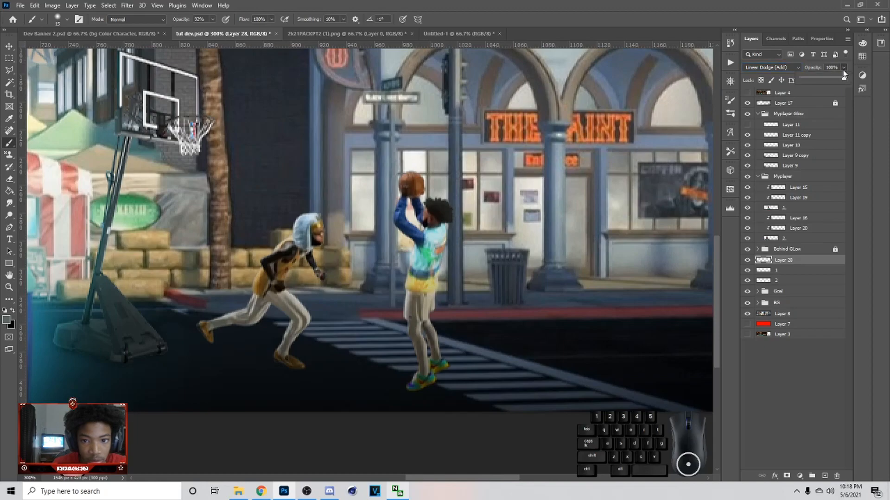
pyautogui.moveTo(845, 77); pyautogui.dragTo(828, 80)
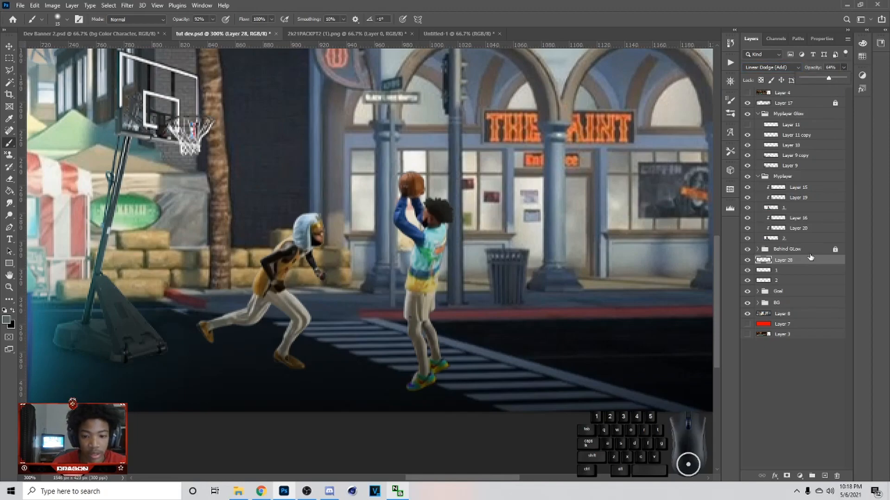
# Step: Duplicate Layer 28, set the copy to Overlay at about 48% opacity and place it beneath the original
pyautogui.hotkey('ctrl', 'j')
pyautogui.click(769, 67)
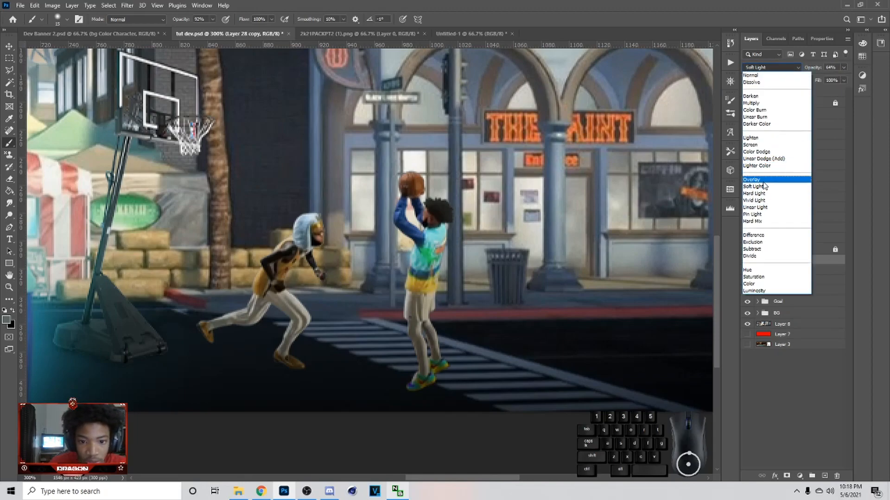
pyautogui.click(774, 179)
pyautogui.moveTo(798, 263); pyautogui.dragTo(799, 275)
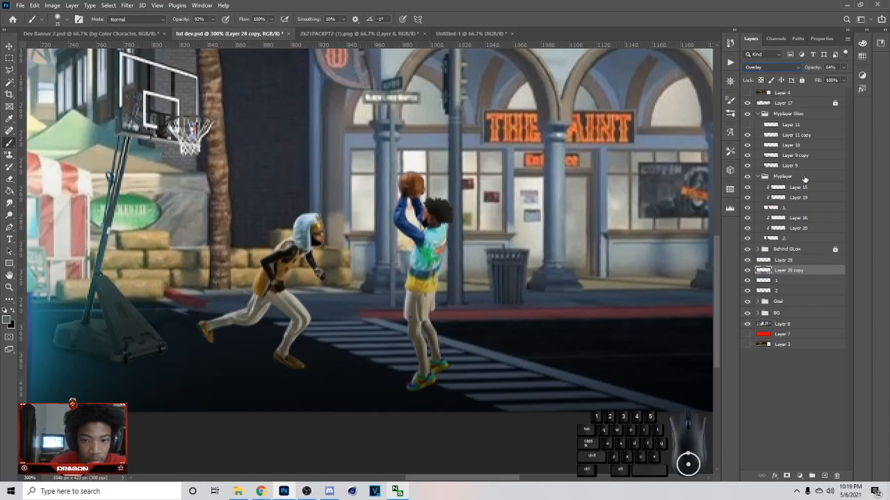
pyautogui.moveTo(825, 80); pyautogui.dragTo(818, 79)
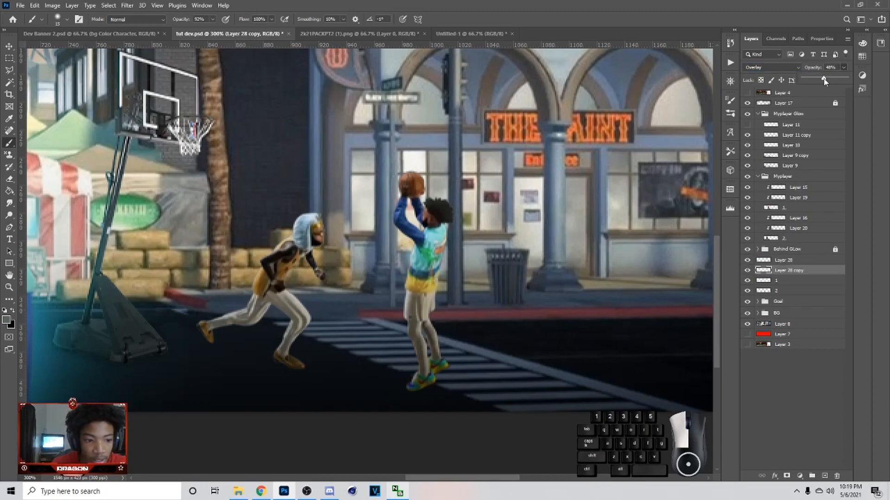
# Step: Duplicate Layer 28 again and set this second copy to Color Dodge at 36% opacity
pyautogui.click(800, 261)
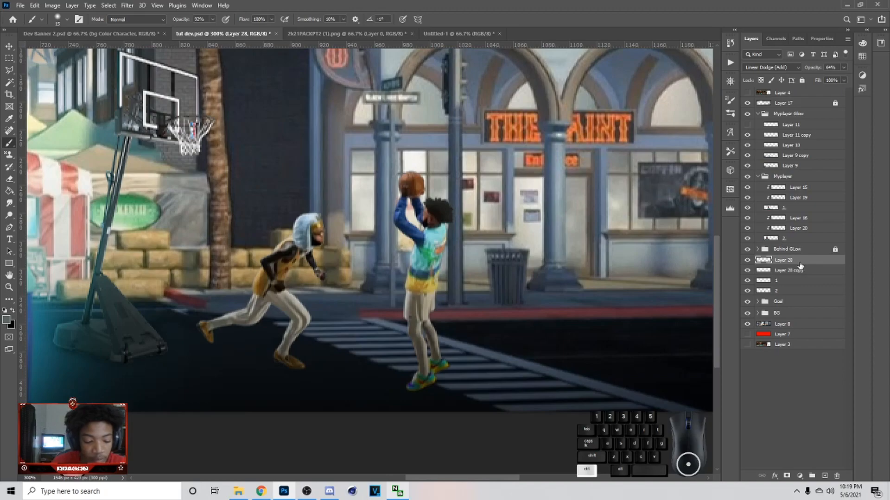
pyautogui.hotkey('ctrl', 'j')
pyautogui.click(771, 67)
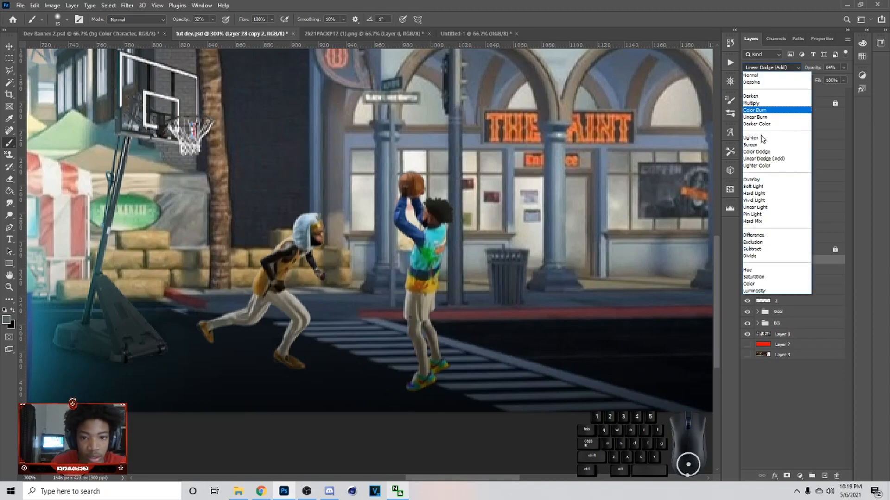
pyautogui.click(767, 157)
pyautogui.click(843, 68)
pyautogui.moveTo(831, 78); pyautogui.dragTo(820, 81)
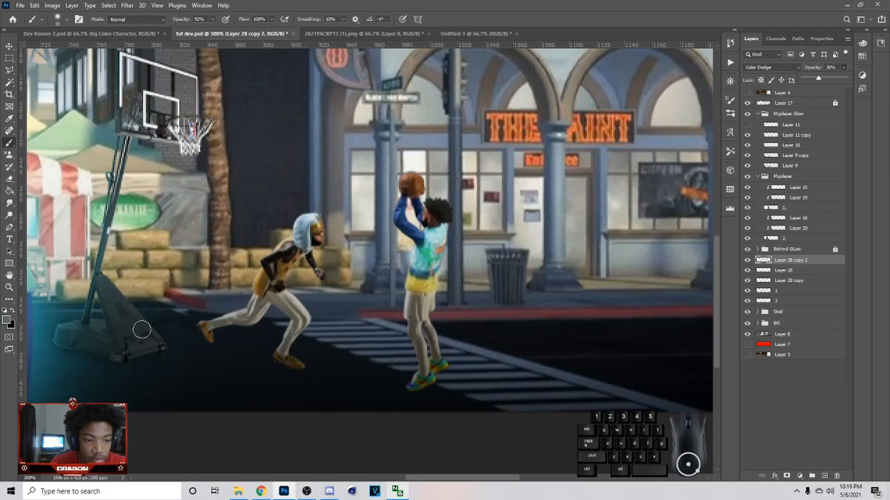
# Step: Add a new layer on top and paint the shooter's shoes with teal sampled from the cutout
pyautogui.click(824, 475)
pyautogui.scroll(-2, 338, 361)
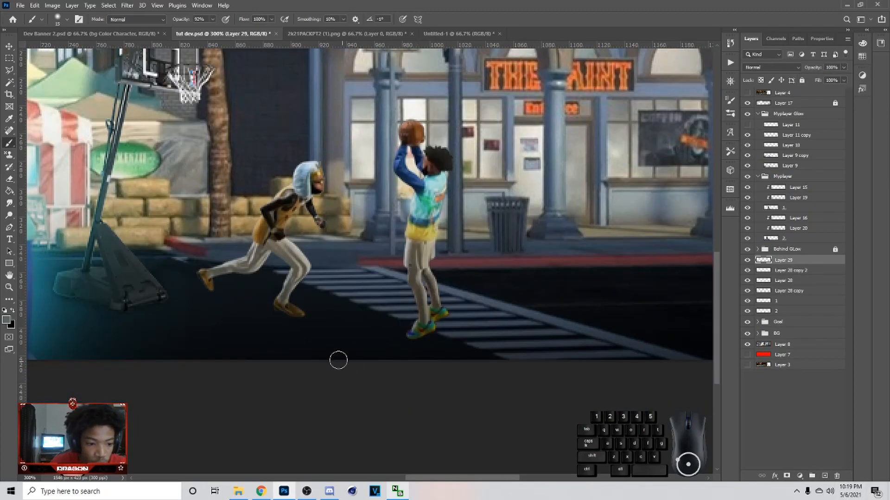
pyautogui.click(6, 322)
pyautogui.click(793, 347)
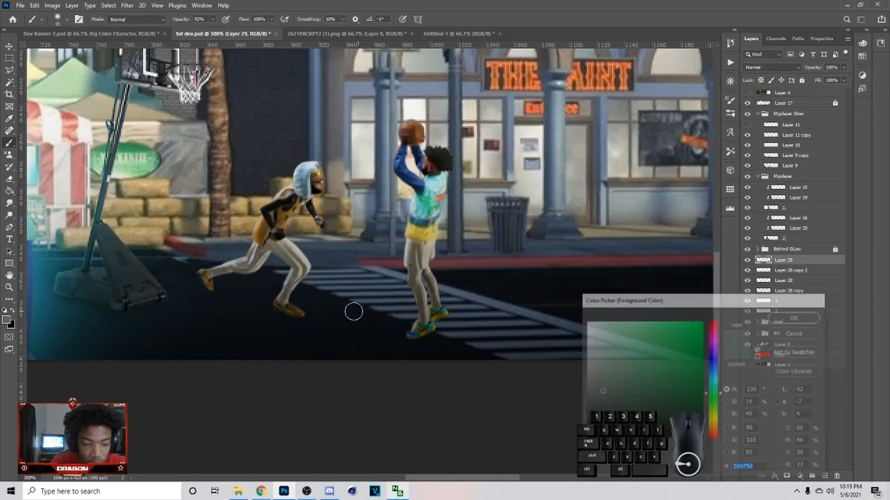
pyautogui.keyDown('alt'); pyautogui.click(422, 327); pyautogui.keyUp('alt')
pyautogui.keyDown('alt'); pyautogui.click(434, 209); pyautogui.keyUp('alt')
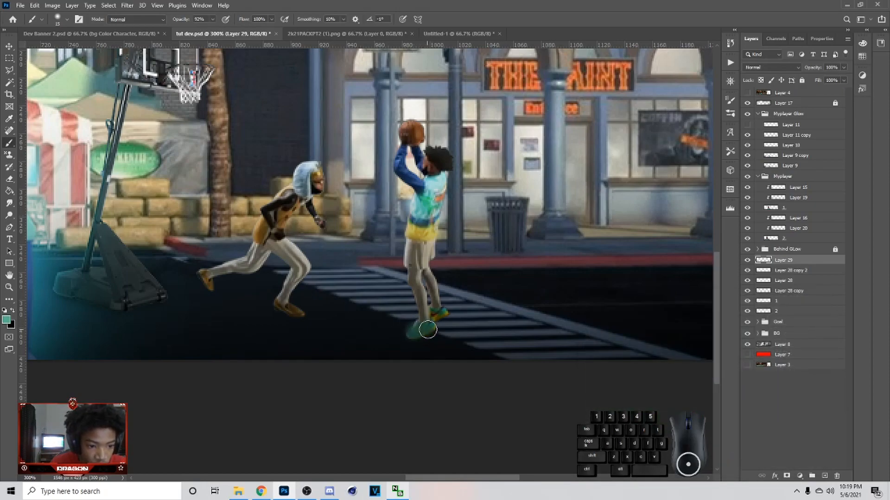
# Step: Set the painted shoe layer, Layer 29, to Color Dodge blending at 62% opacity
pyautogui.click(770, 67)
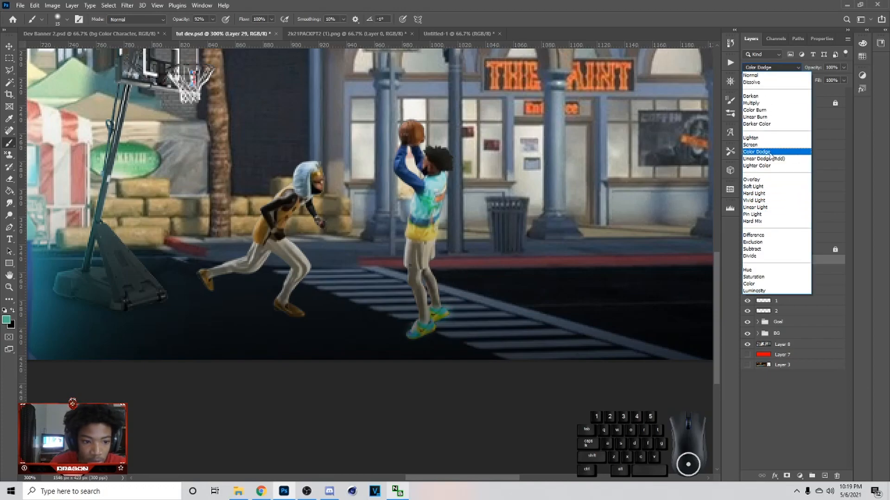
pyautogui.click(776, 151)
pyautogui.moveTo(843, 67); pyautogui.dragTo(829, 81)
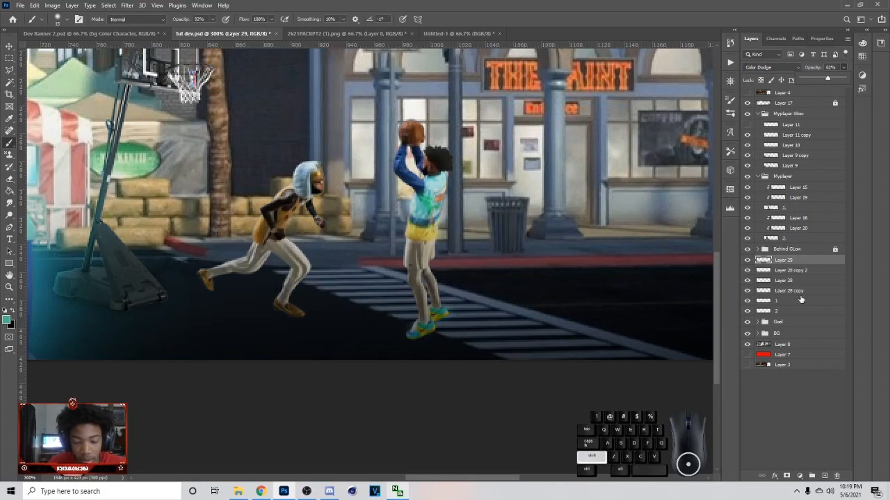
# Step: Group Layer 29 through Layer 28 copy and name the group Myplayer Glow 2
pyautogui.click(799, 262)
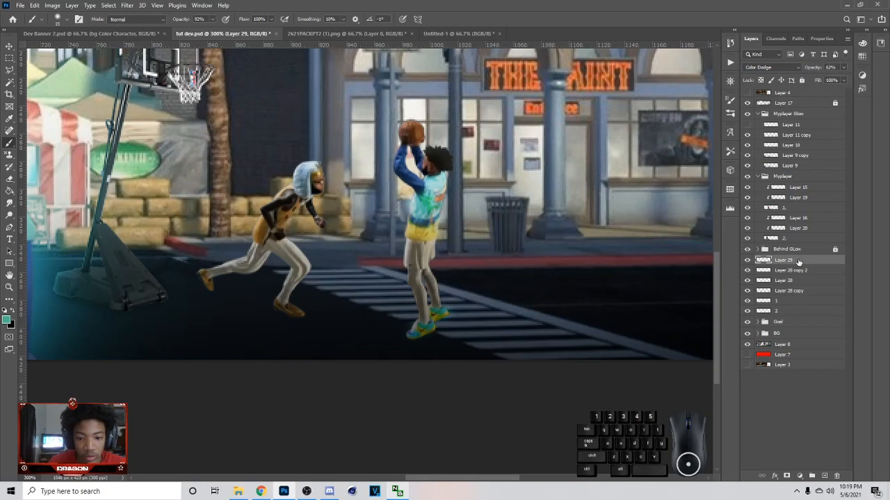
pyautogui.keyDown('shift'); pyautogui.click(802, 295); pyautogui.keyUp('shift')
pyautogui.hotkey('ctrl', 'g')
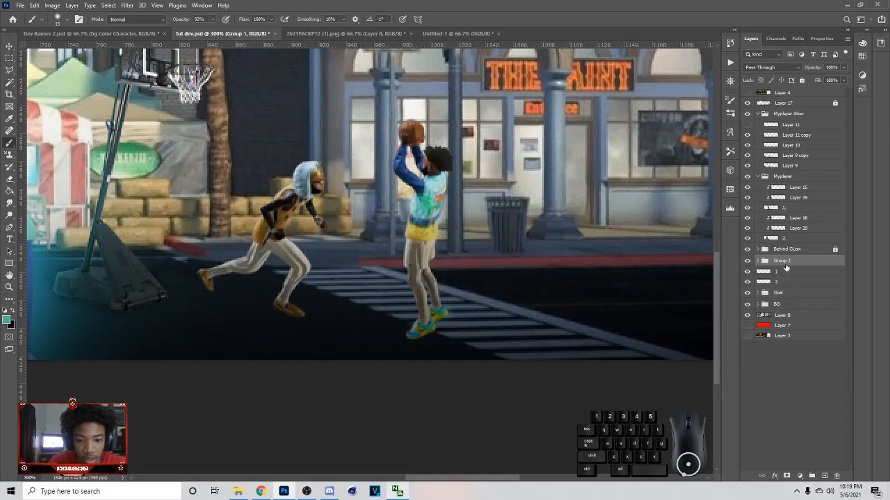
pyautogui.doubleClick(791, 114)
pyautogui.hotkey('ctrl', 'c')
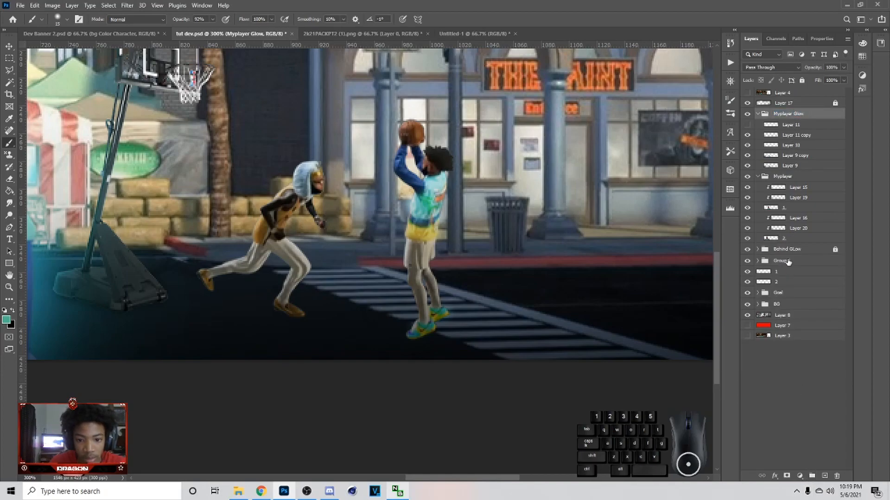
pyautogui.doubleClick(788, 261)
pyautogui.hotkey('ctrl', 'v')
pyautogui.write('1')
pyautogui.press('Return')
pyautogui.doubleClick(808, 261)
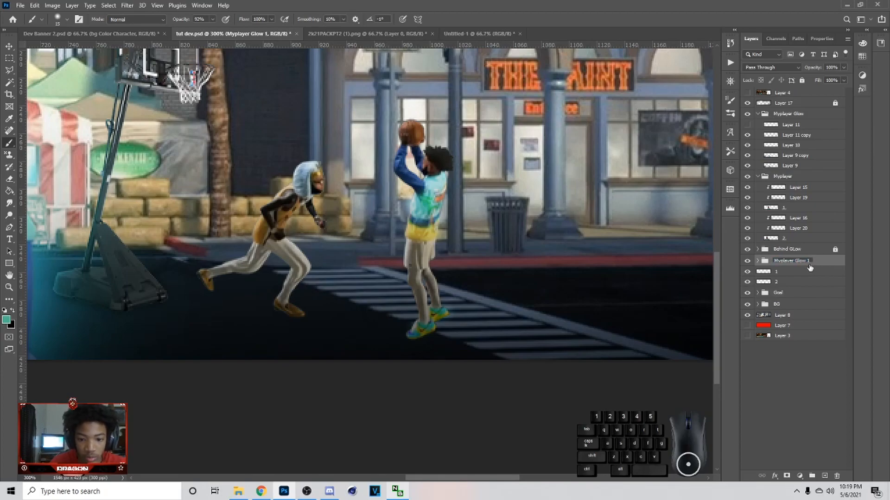
pyautogui.write('2')
# Step: Add a new layer beneath the shooter's layer 1 and collapse the Myplayer and Myplayer Glow groups
pyautogui.click(780, 272)
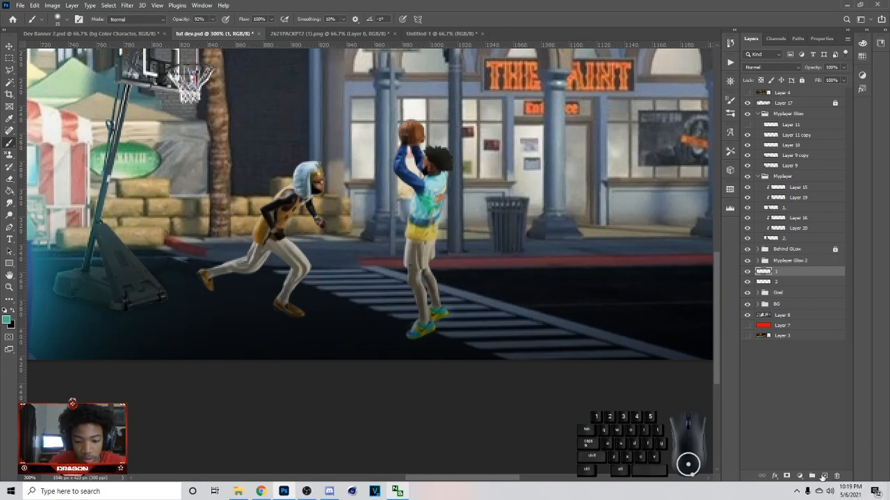
pyautogui.click(825, 476)
pyautogui.moveTo(787, 275); pyautogui.dragTo(783, 287)
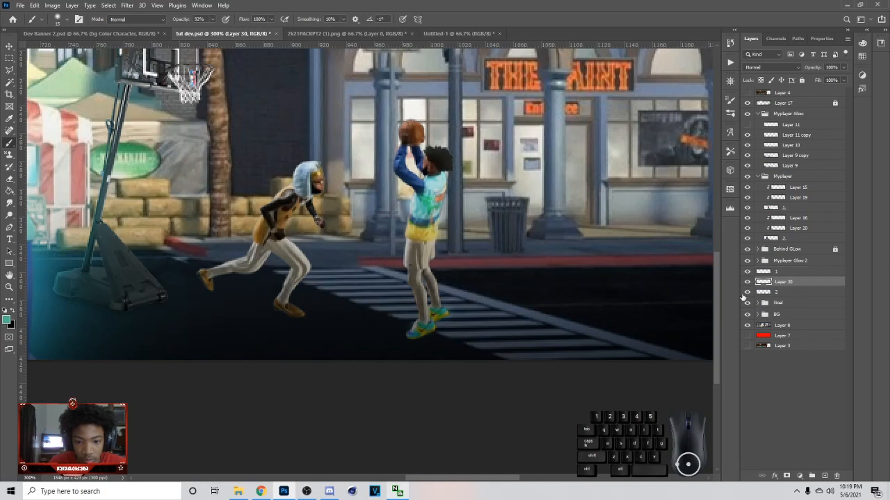
pyautogui.scroll(-1, 467, 276)
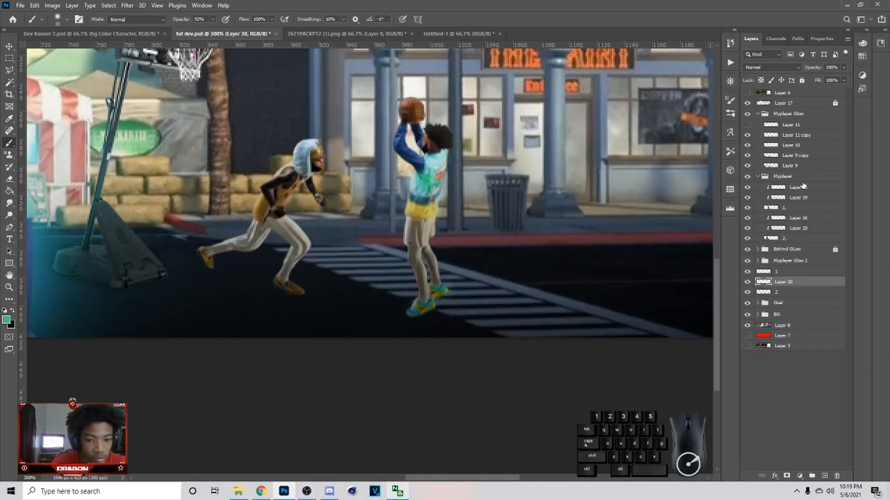
pyautogui.click(758, 177)
pyautogui.click(758, 114)
pyautogui.scroll(-1, 508, 225)
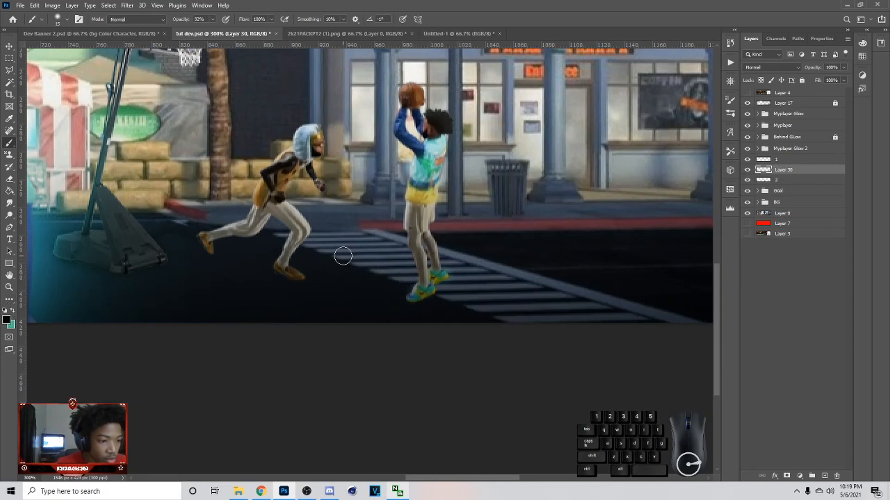
# Step: Paint one soft black spot on the street beside the shooter with a 40 px brush
pyautogui.press(']')
pyautogui.press(']')
pyautogui.press(']')
pyautogui.press(']')
pyautogui.press(']')
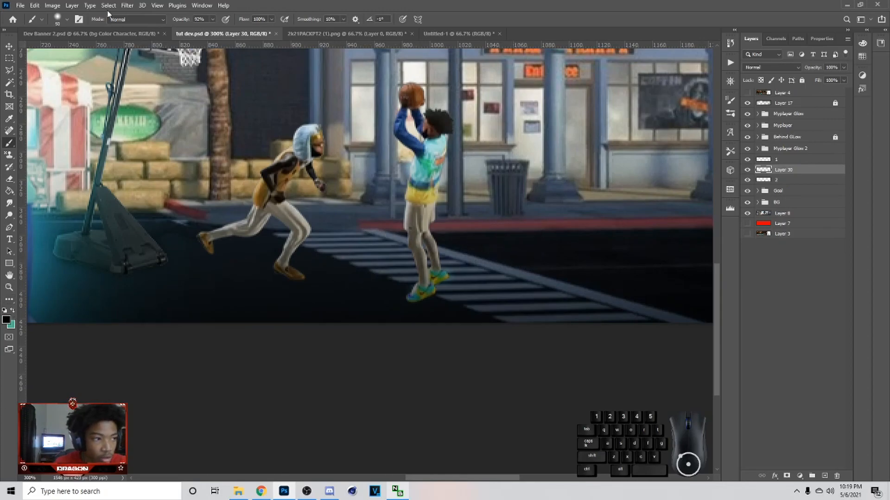
pyautogui.press('[')
pyautogui.press('[')
pyautogui.press('[')
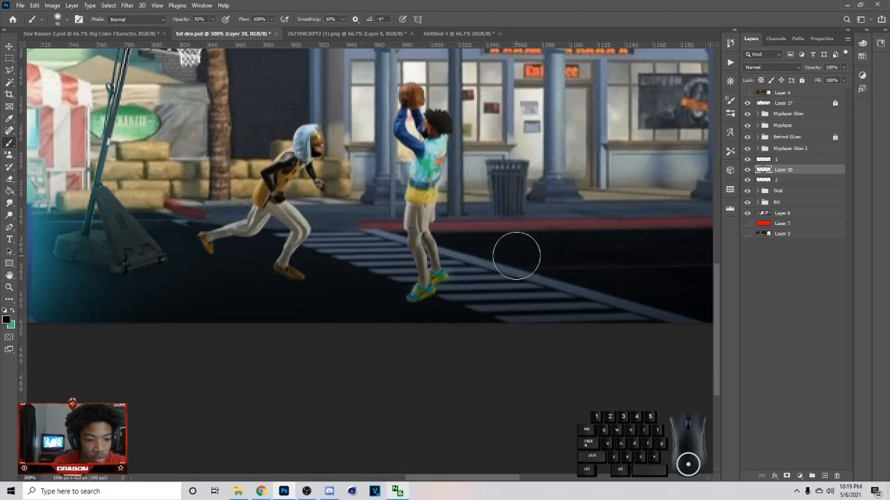
pyautogui.click(485, 233)
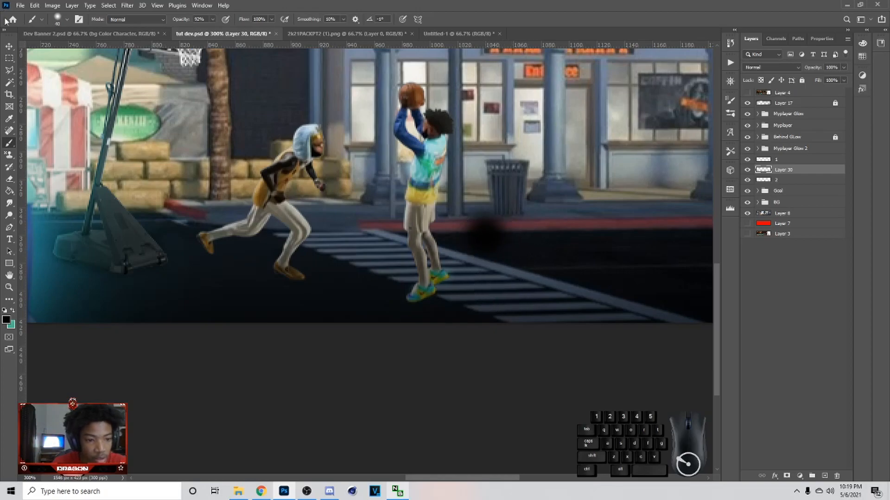
# Step: Flatten the black spot to about 23% height under the shooter's front shoe and place a copy under his other shoe
pyautogui.click(9, 46)
pyautogui.moveTo(486, 193); pyautogui.dragTo(427, 299)
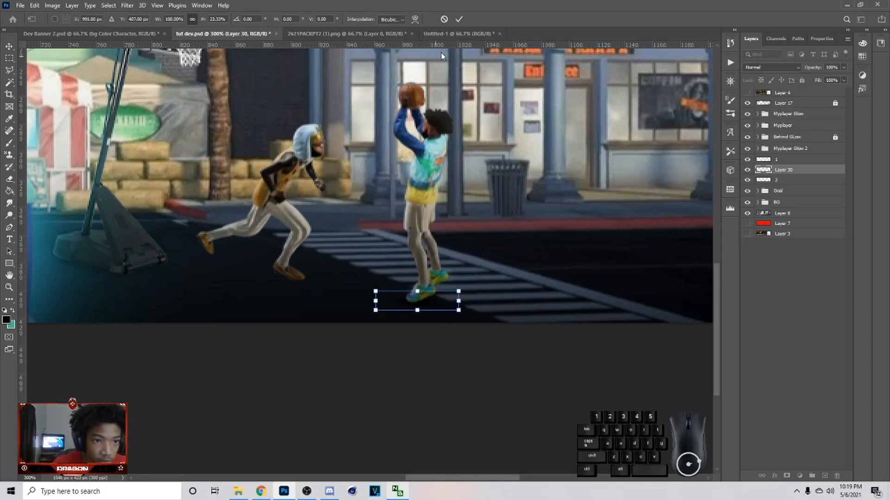
pyautogui.click(458, 19)
pyautogui.moveTo(423, 308); pyautogui.dragTo(446, 291)
pyautogui.click(460, 19)
# Step: Set the opacity of the shooter's shoe shadows to about 79% for Layer 30 copy and 74% for Layer 30
pyautogui.click(843, 67)
pyautogui.click(837, 79)
pyautogui.moveTo(837, 80); pyautogui.dragTo(835, 79)
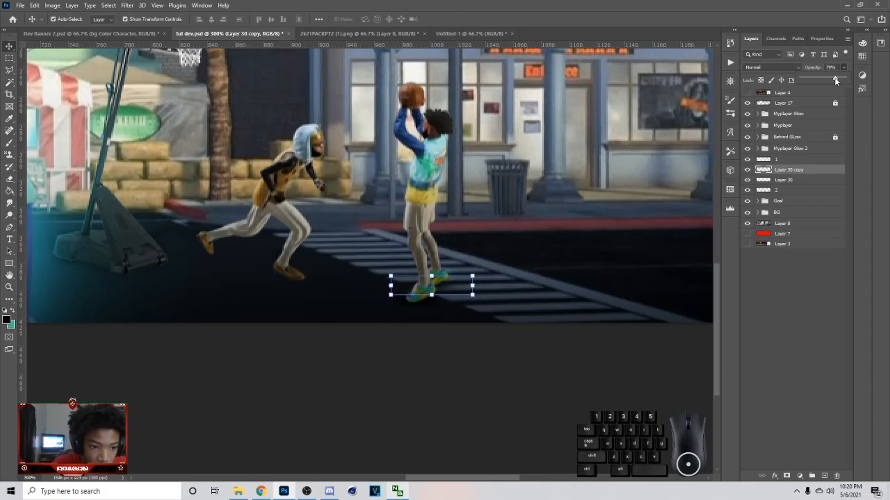
pyautogui.click(814, 182)
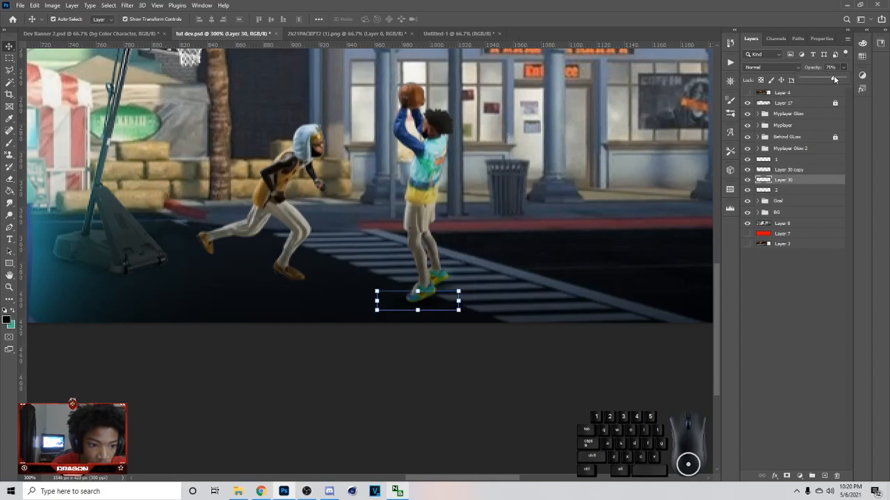
pyautogui.click(788, 280)
# Step: Duplicate Layer 30, flatten the copy under the runner's front foot and place its layer beneath layer 2
pyautogui.click(417, 302)
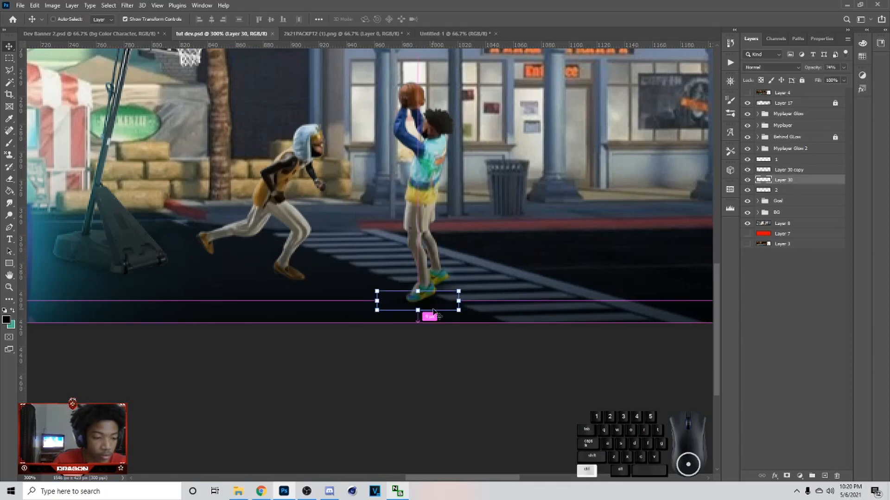
pyautogui.hotkey('ctrl', 'j')
pyautogui.moveTo(440, 302); pyautogui.dragTo(324, 277)
pyautogui.moveTo(301, 266); pyautogui.dragTo(307, 279)
pyautogui.click(458, 20)
pyautogui.moveTo(782, 179); pyautogui.dragTo(783, 204)
# Step: Duplicate the runner's foot shadow, move the copy under his rear foot and flatten it to about 78% height
pyautogui.hotkey('ctrl', 'j')
pyautogui.keyDown('ctrl'); pyautogui.click(339, 281); pyautogui.keyUp('ctrl')
pyautogui.hotkey('ctrl', 'z')
pyautogui.moveTo(326, 280); pyautogui.dragTo(217, 253)
pyautogui.press('Up')
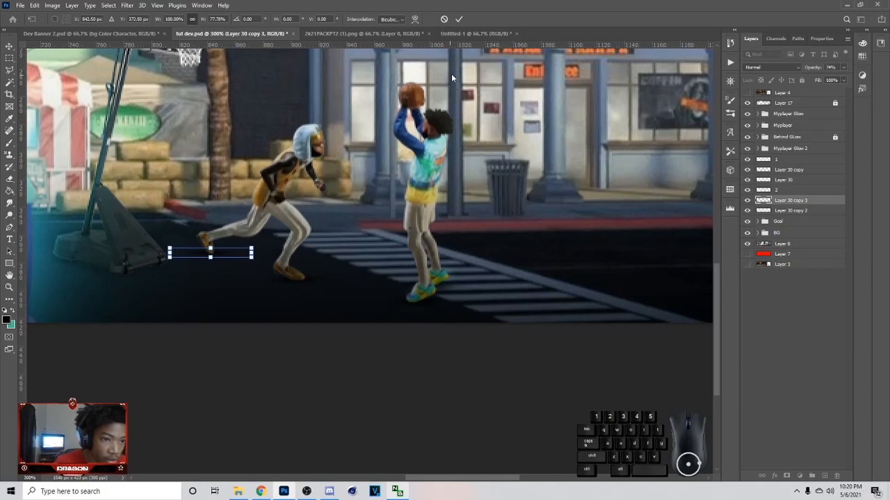
pyautogui.click(459, 19)
pyautogui.click(311, 277)
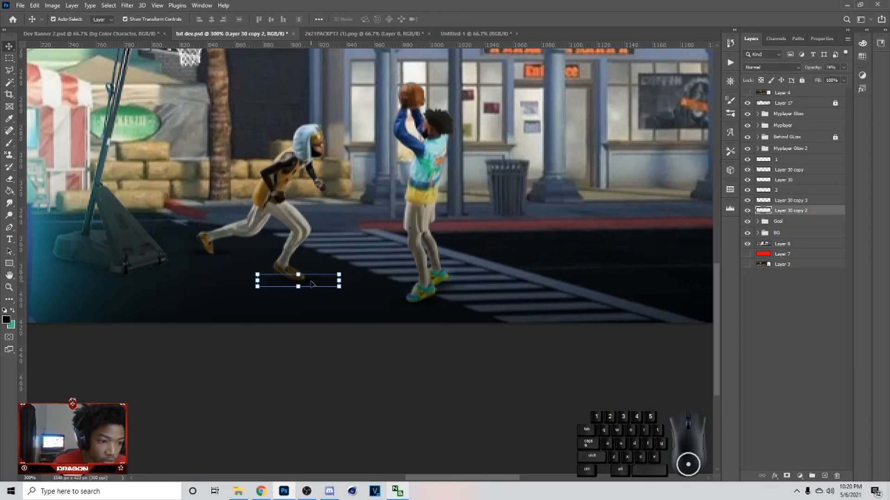
pyautogui.hotkey('ctrl', '-')
pyautogui.click(277, 258)
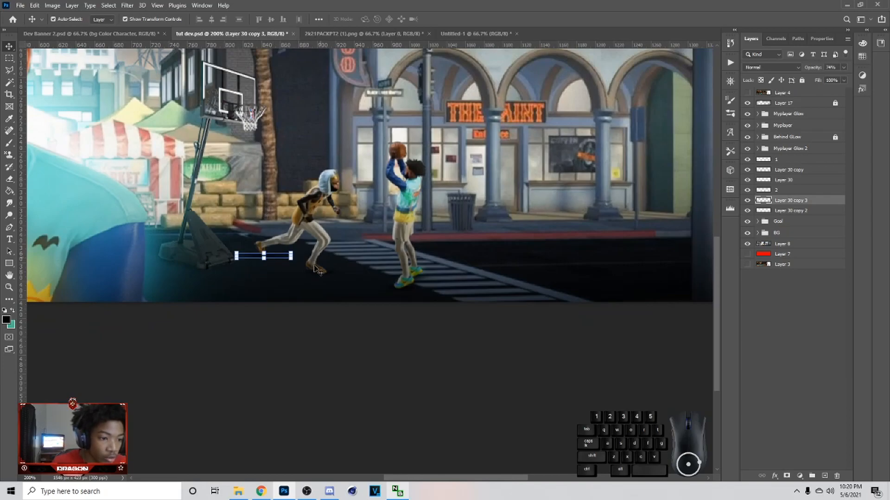
pyautogui.click(348, 409)
pyautogui.hotkey('ctrl', '-')
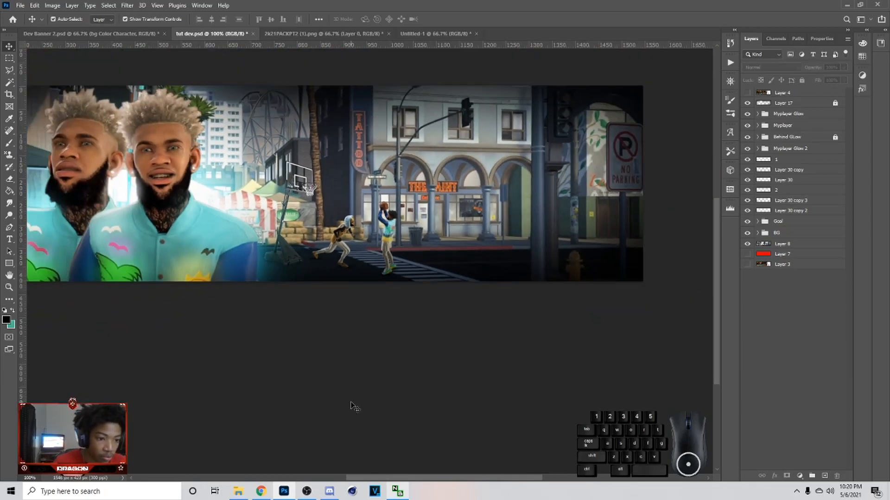
pyautogui.hotkey('ctrl', '-')
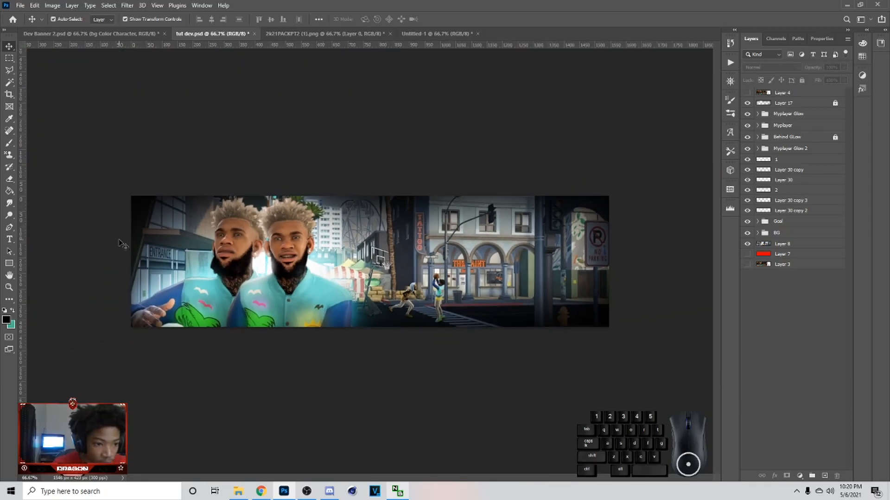
# Step: Copy the wall crack image from the browser's ground crack results, paste it above the Goal group and set it to Multiply
pyautogui.click(18, 5)
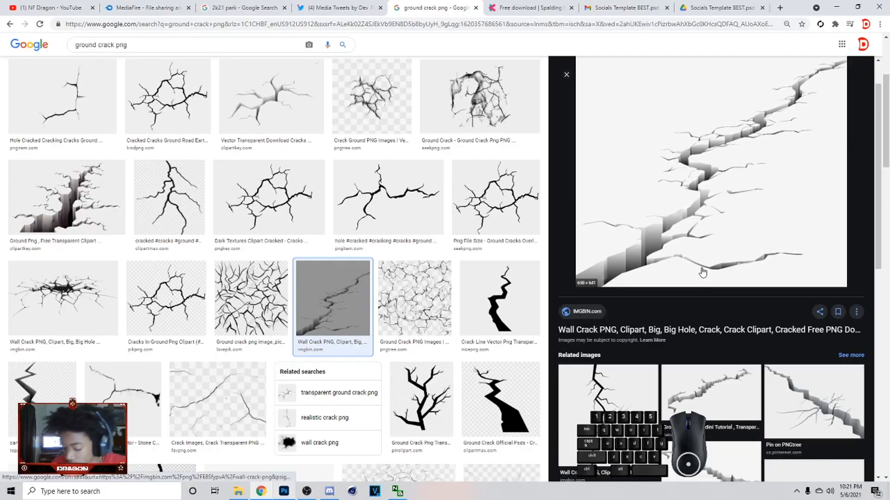
pyautogui.rightClick(695, 235)
pyautogui.click(728, 346)
pyautogui.click(285, 493)
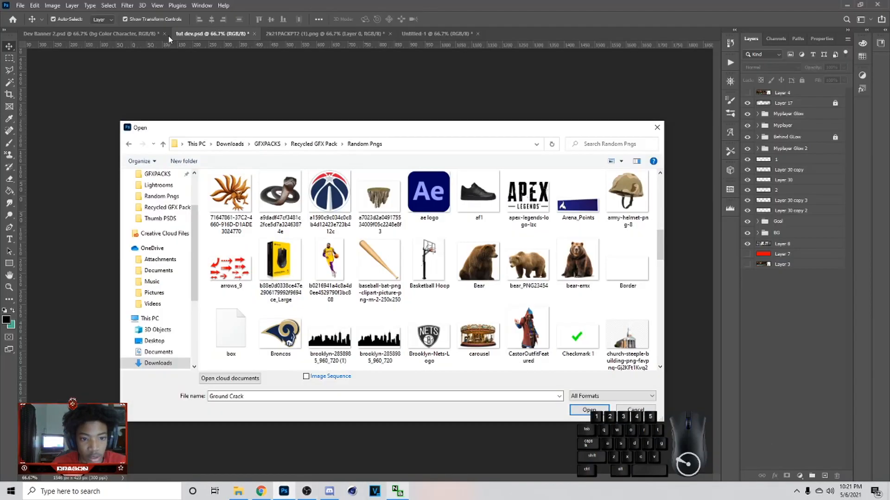
pyautogui.click(636, 410)
pyautogui.click(789, 223)
pyautogui.hotkey('ctrl', 'v')
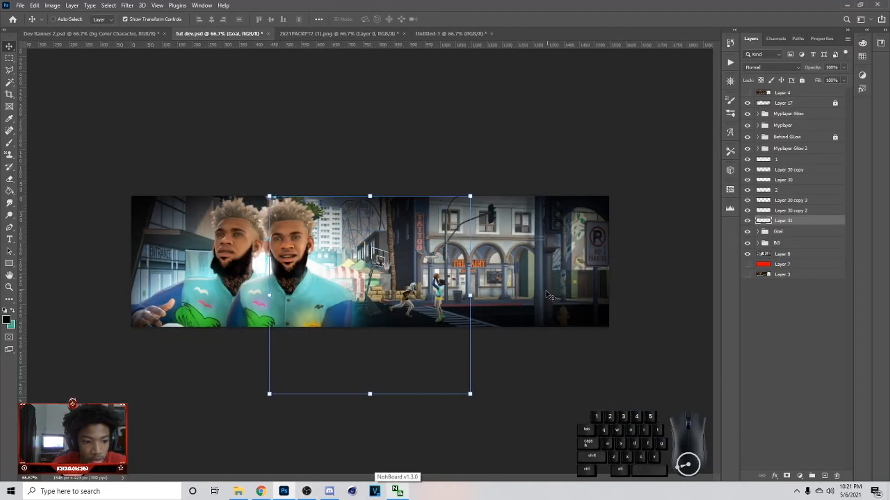
pyautogui.click(794, 68)
pyautogui.click(776, 104)
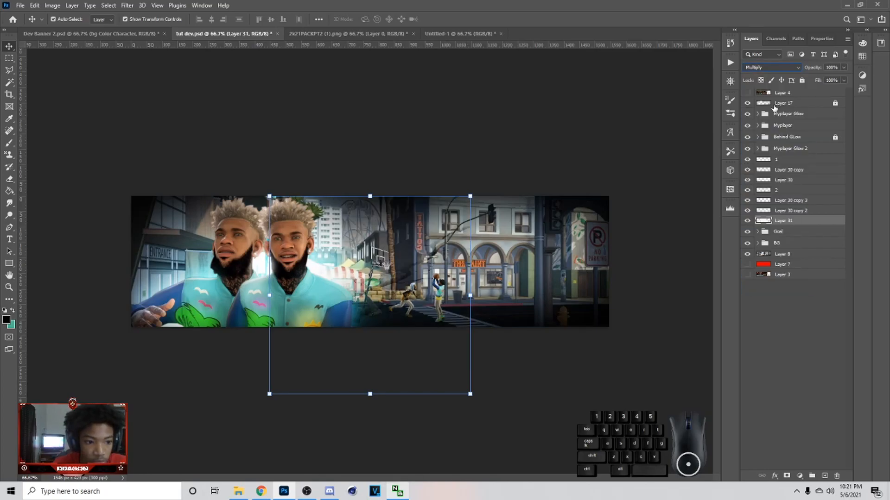
# Step: Scale the crack image to 89.69%, lower it over the street and place its layer beneath the Goal group
pyautogui.moveTo(471, 296); pyautogui.dragTo(450, 297)
pyautogui.moveTo(413, 301); pyautogui.dragTo(420, 350)
pyautogui.click(459, 19)
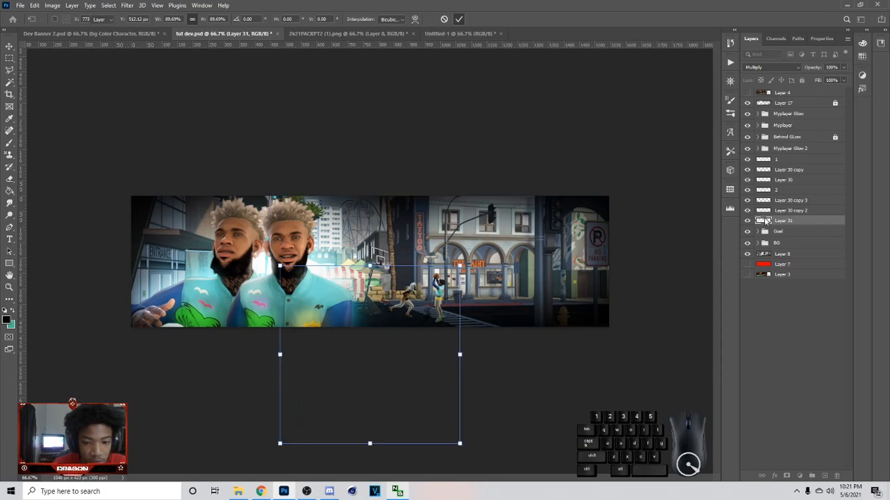
pyautogui.moveTo(790, 227); pyautogui.dragTo(790, 237)
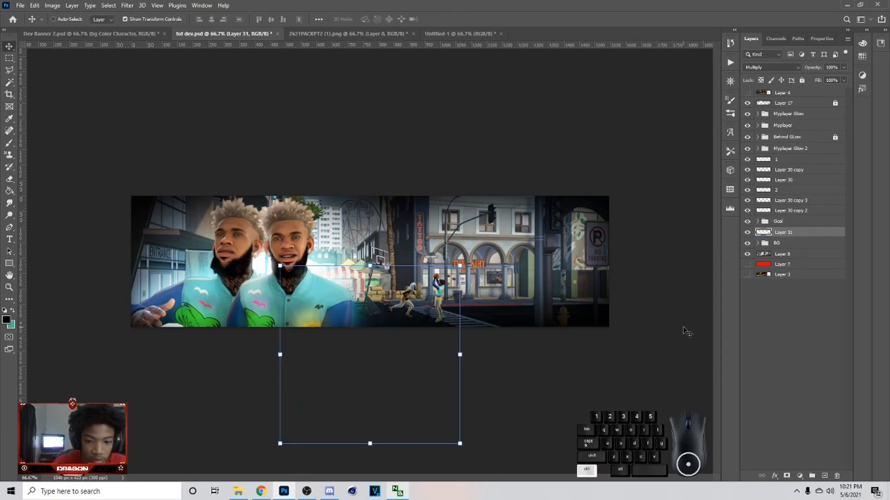
# Step: Squash the crack image to about 49% height and fit it onto the asphalt around the hoop's base
pyautogui.hotkey('ctrl', '+')
pyautogui.scroll(-3, 399, 204)
pyautogui.moveTo(399, 194); pyautogui.dragTo(399, 296)
pyautogui.moveTo(434, 334); pyautogui.dragTo(426, 263)
pyautogui.moveTo(402, 224); pyautogui.dragTo(402, 258)
pyautogui.moveTo(434, 285); pyautogui.dragTo(382, 268)
pyautogui.press('Left')
pyautogui.press('Left')
pyautogui.press('Left')
pyautogui.press('Left')
pyautogui.press('Left')
pyautogui.press('Up')
pyautogui.press('Up')
pyautogui.press('Up')
pyautogui.press('Up')
pyautogui.press('Up')
pyautogui.press('Right')
pyautogui.press('Right')
pyautogui.press('Right')
pyautogui.press('Right')
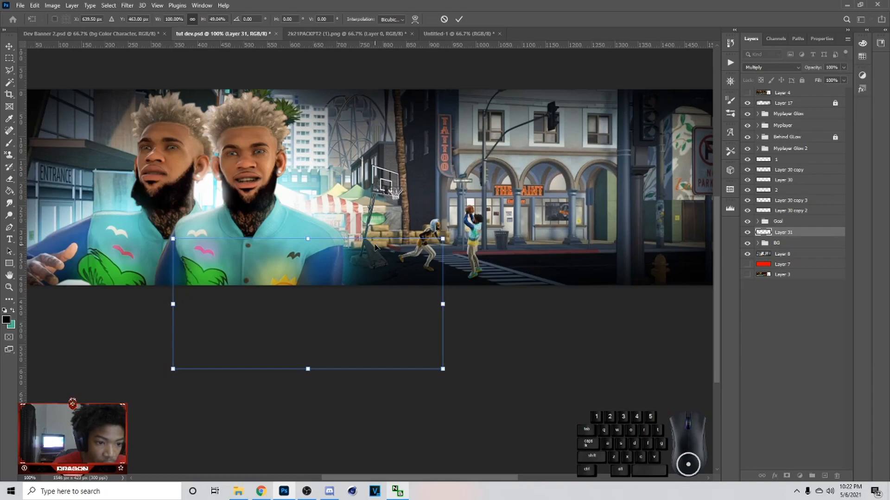
pyautogui.press('Right')
pyautogui.press('Right')
pyautogui.press('Right')
pyautogui.press('Right')
pyautogui.click(461, 21)
# Step: Duplicate the crack layer, rotate the copy about 16° and distort it to fit the street beneath the runner and shooter
pyautogui.hotkey('ctrl', 'j')
pyautogui.moveTo(387, 296); pyautogui.dragTo(515, 278)
pyautogui.moveTo(594, 250); pyautogui.dragTo(595, 297)
pyautogui.moveTo(517, 295); pyautogui.dragTo(549, 278)
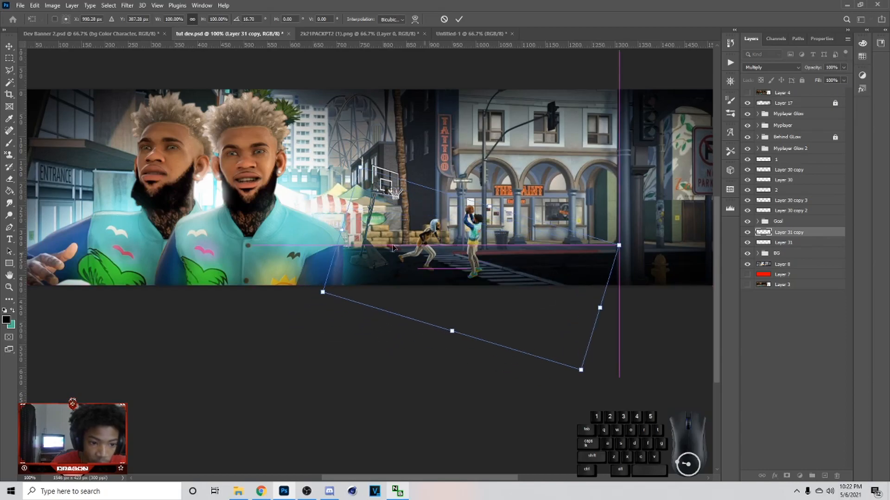
pyautogui.moveTo(360, 168); pyautogui.dragTo(374, 248)
pyautogui.moveTo(526, 281); pyautogui.dragTo(546, 278)
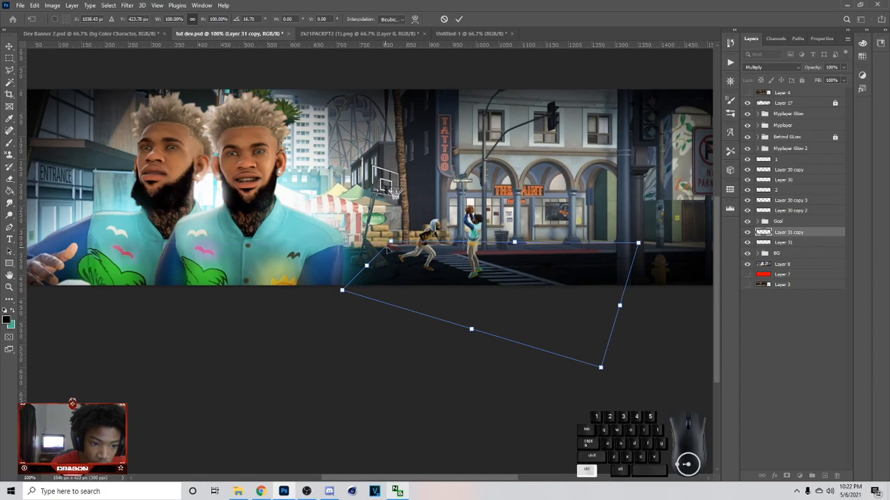
pyautogui.moveTo(391, 241); pyautogui.dragTo(392, 244)
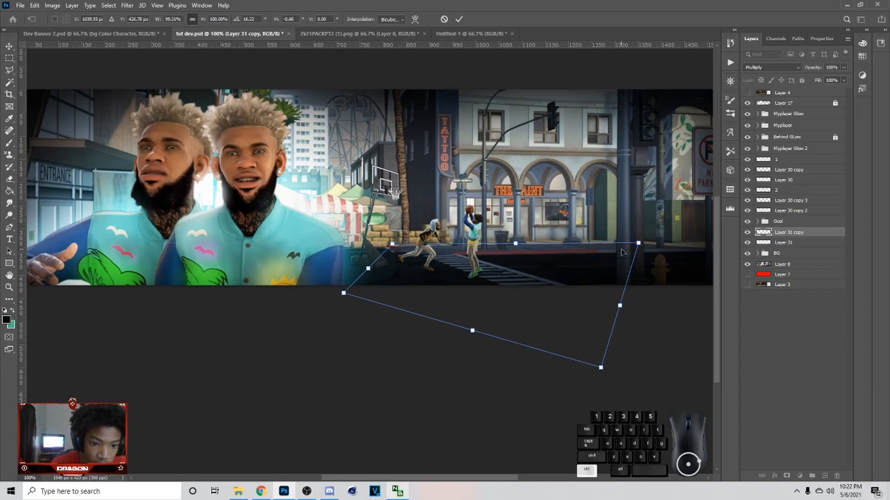
pyautogui.keyDown('ctrl'); pyautogui.click(655, 256); pyautogui.keyUp('ctrl')
# Step: Lower the opacity of the shadow under the runner's rear foot, Layer 30 copy 3
pyautogui.click(405, 264)
pyautogui.moveTo(838, 76); pyautogui.dragTo(830, 76)
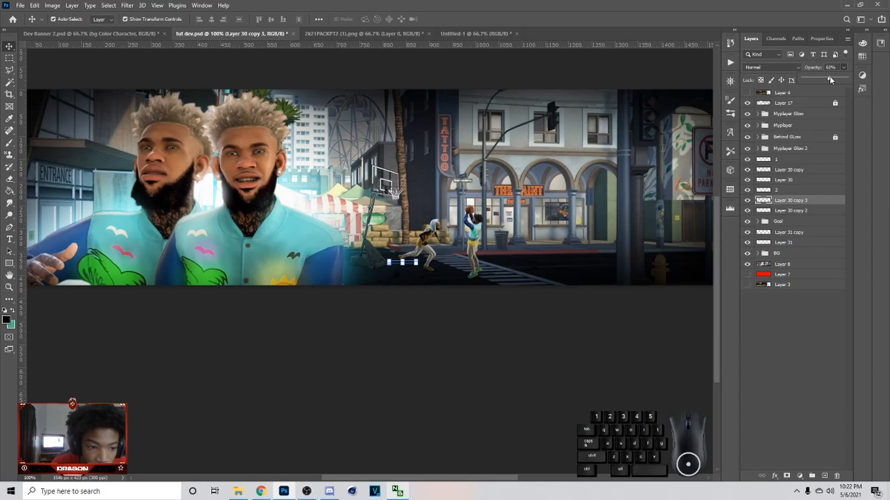
pyautogui.click(405, 266)
pyautogui.moveTo(830, 79); pyautogui.dragTo(823, 78)
# Step: Add a new layer directly above the runner cutout's layer 2 and clip it to the runner
pyautogui.click(432, 253)
pyautogui.scroll(1, 435, 255)
pyautogui.hotkey('ctrl', '+')
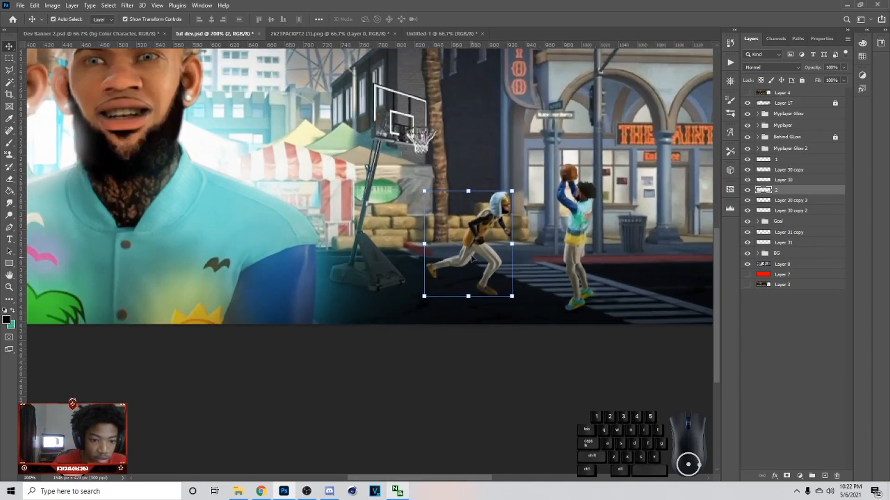
pyautogui.click(579, 234)
pyautogui.click(573, 269)
pyautogui.scroll(-1, 501, 252)
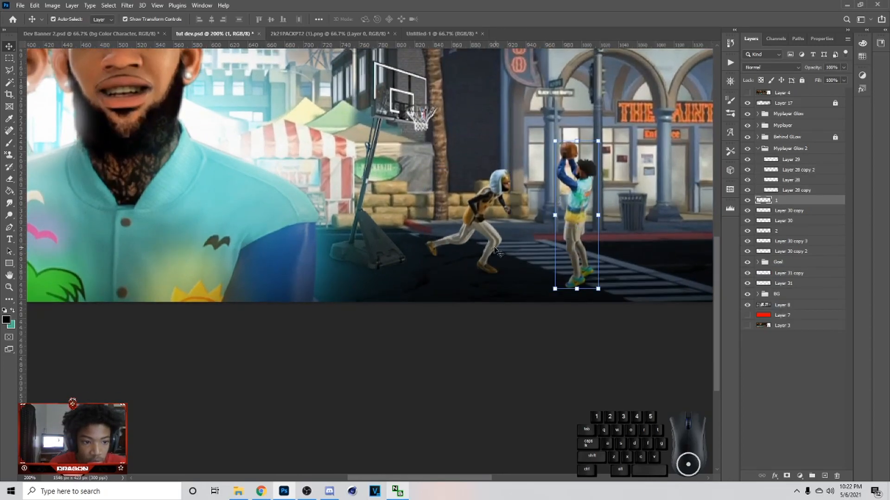
pyautogui.click(468, 211)
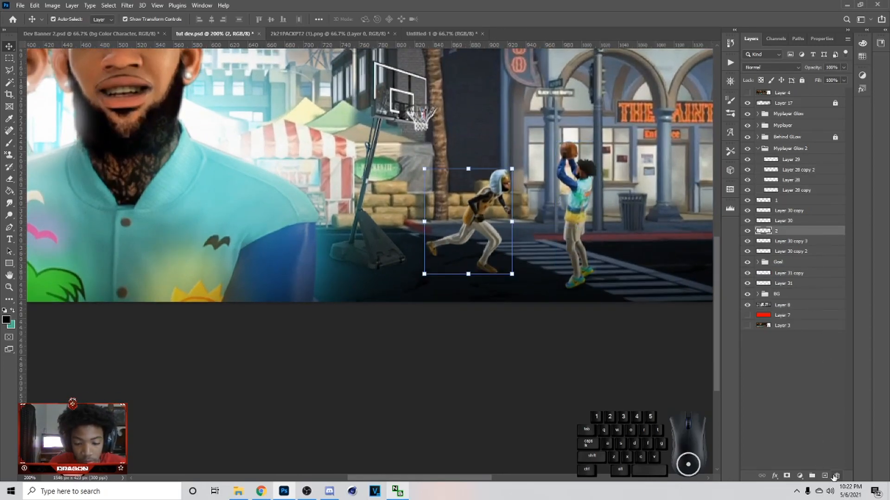
pyautogui.click(825, 474)
pyautogui.press('b')
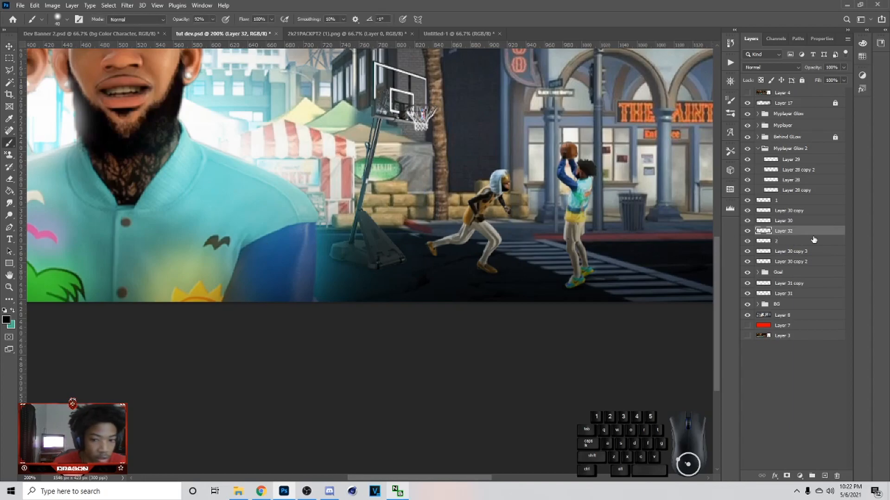
pyautogui.rightClick(805, 231)
pyautogui.click(709, 268)
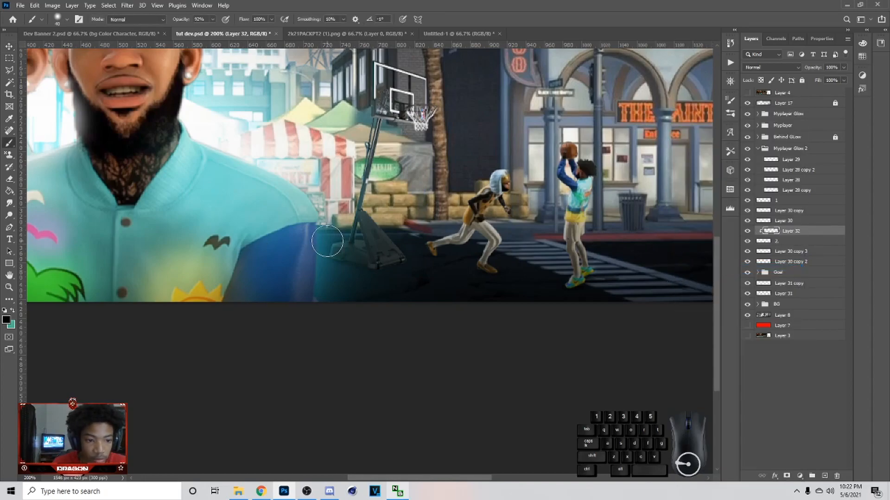
# Step: Set the foreground colour to teal 23a1ac and brush it over the runner's back and head on the clipped layer
pyautogui.click(7, 320)
pyautogui.click(713, 376)
pyautogui.click(669, 386)
pyautogui.click(683, 352)
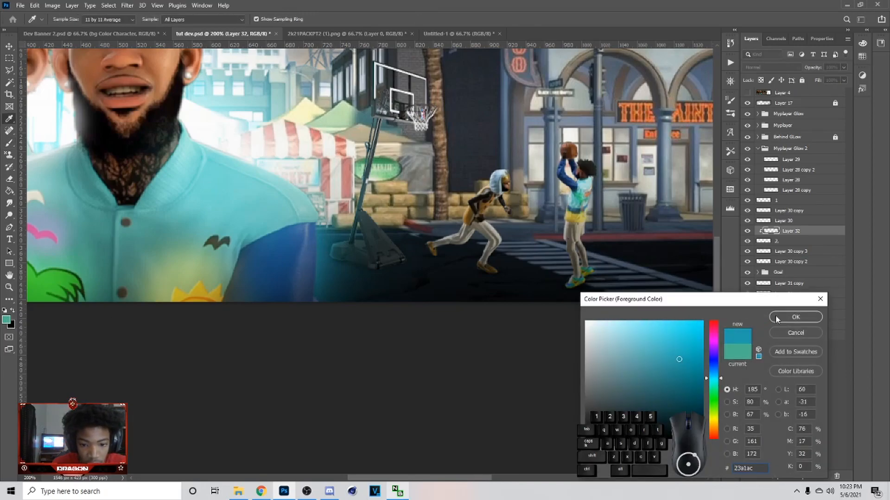
pyautogui.click(795, 317)
pyautogui.moveTo(424, 226)
pyautogui.mouseDown()
pyautogui.moveTo(450, 214)
pyautogui.moveTo(472, 176)
pyautogui.moveTo(448, 213)
pyautogui.mouseUp()
pyautogui.click(479, 165)
# Step: Set the runner's clipped glow layer to 48% opacity and the Linear Light blend mode
pyautogui.moveTo(841, 79); pyautogui.dragTo(821, 79)
pyautogui.click(769, 67)
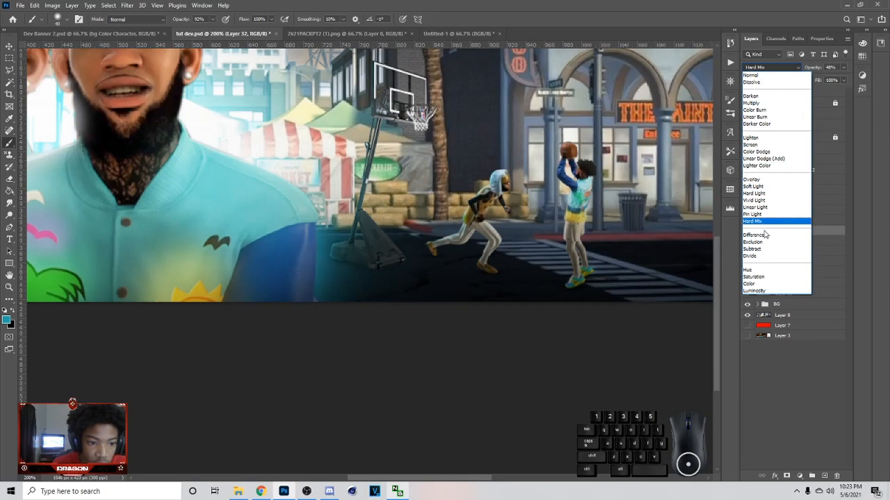
pyautogui.click(766, 207)
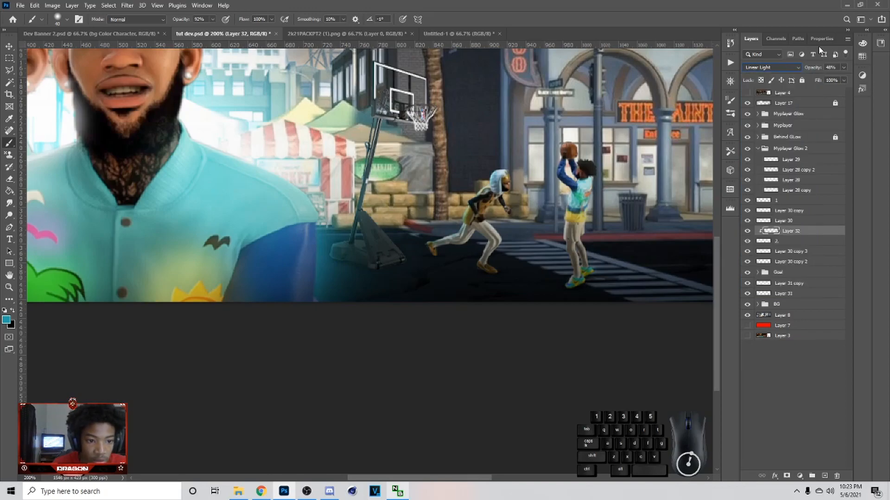
pyautogui.hotkey('ctrl', '-')
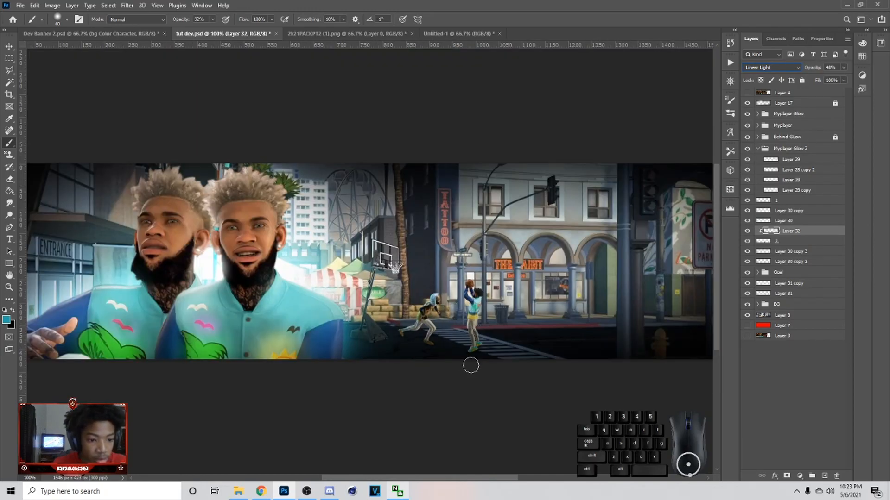
# Step: Add a new empty layer above the Myplayer Glow group
pyautogui.click(789, 210)
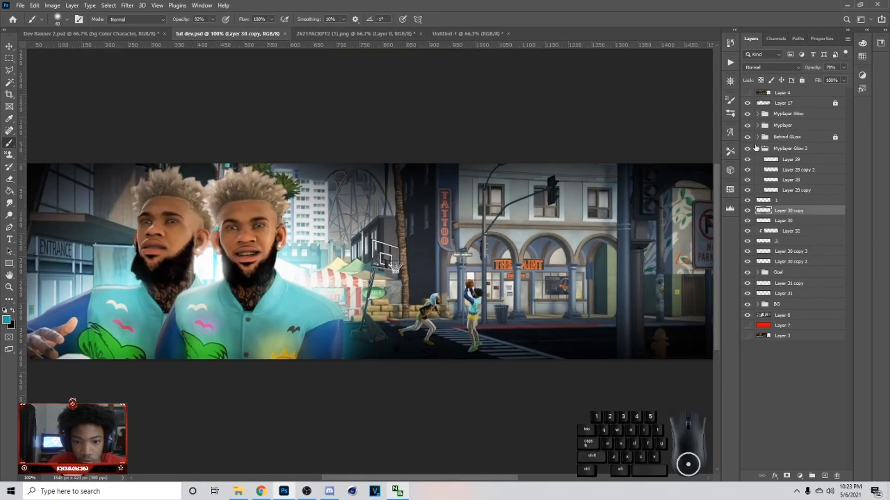
pyautogui.click(757, 148)
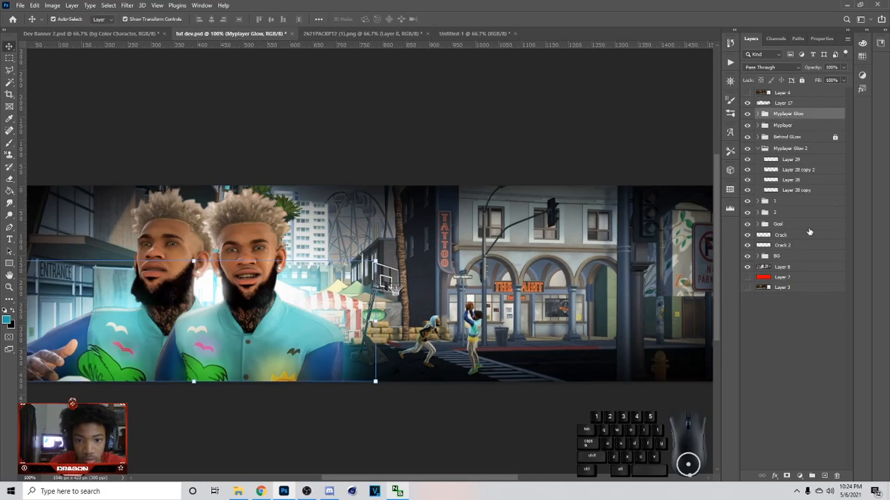
pyautogui.click(824, 475)
pyautogui.hotkey('ctrl', '-')
pyautogui.hotkey('ctrl', '-')
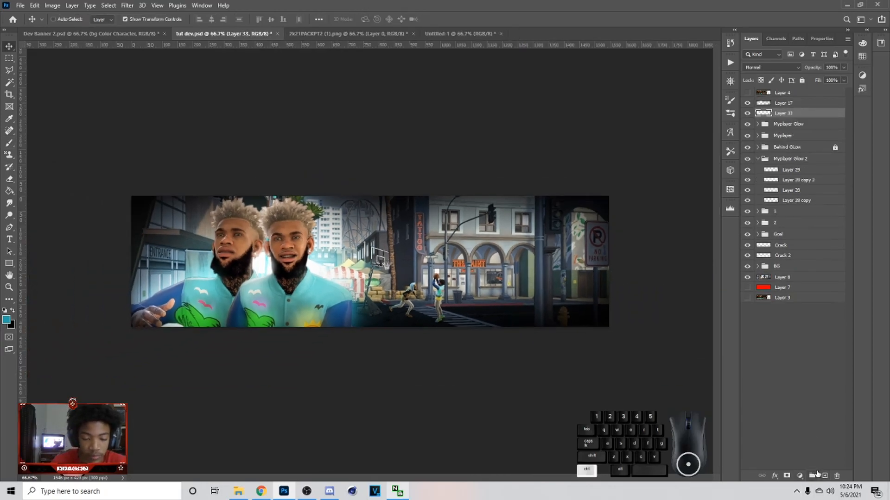
# Step: Paint a black vignette around the banner's outer edges on the new layer with a soft 1100 px brush
pyautogui.press('b')
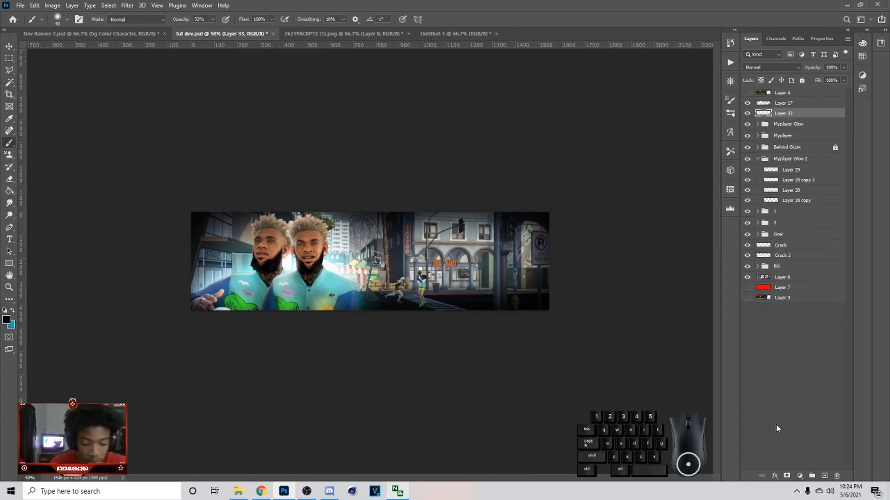
pyautogui.press(']')
pyautogui.press(']')
pyautogui.press(']')
pyautogui.press(']')
pyautogui.press(']')
pyautogui.press(']')
pyautogui.press(']')
pyautogui.press(']')
pyautogui.press(']')
pyautogui.press(']')
pyautogui.press(']')
pyautogui.press(']')
pyautogui.press(']')
pyautogui.press(']')
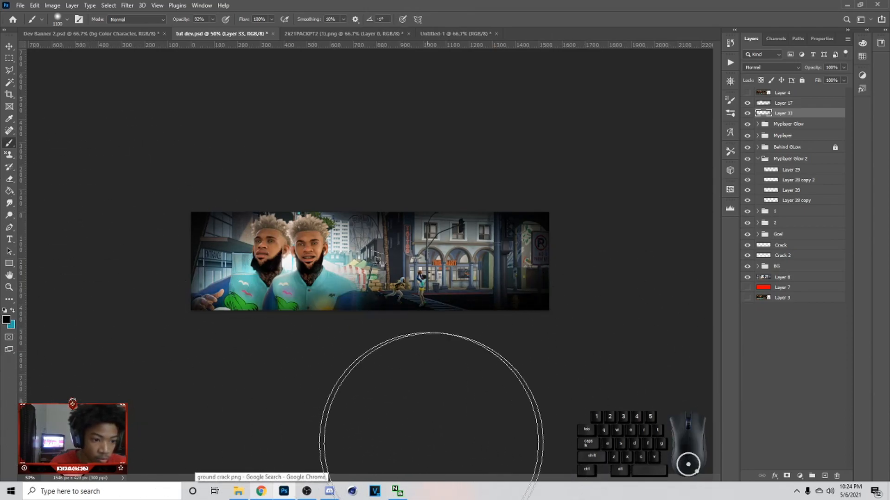
pyautogui.moveTo(277, 100)
pyautogui.mouseDown()
pyautogui.moveTo(351, 99)
pyautogui.moveTo(378, 88)
pyautogui.mouseUp()
pyautogui.moveTo(74, 324); pyautogui.dragTo(88, 339)
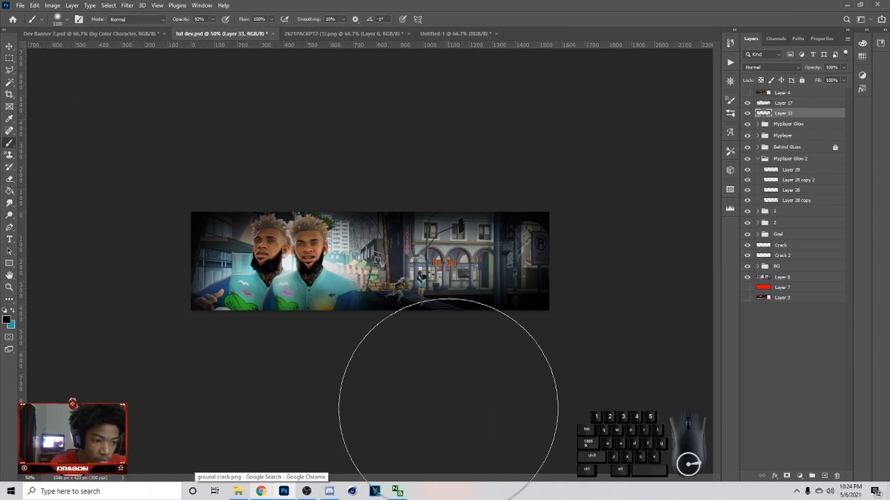
pyautogui.moveTo(436, 457); pyautogui.dragTo(601, 162)
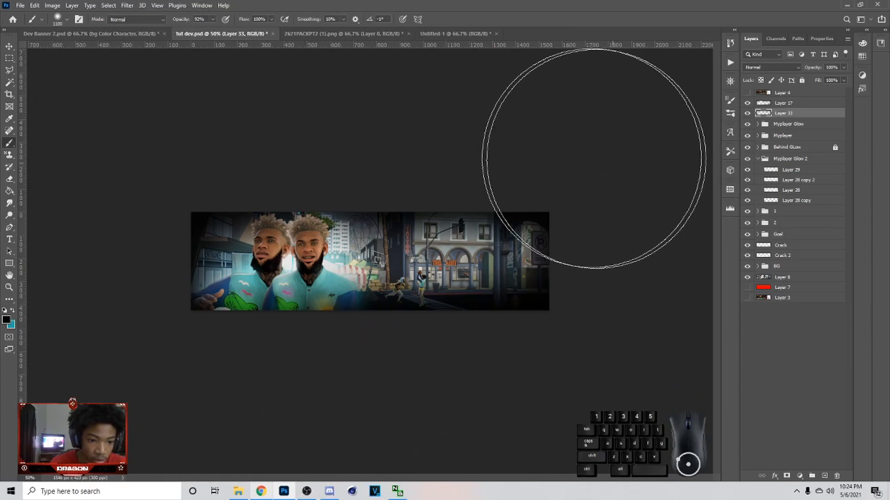
# Step: Lower the vignette layer's opacity to 47%
pyautogui.moveTo(829, 82); pyautogui.dragTo(819, 75)
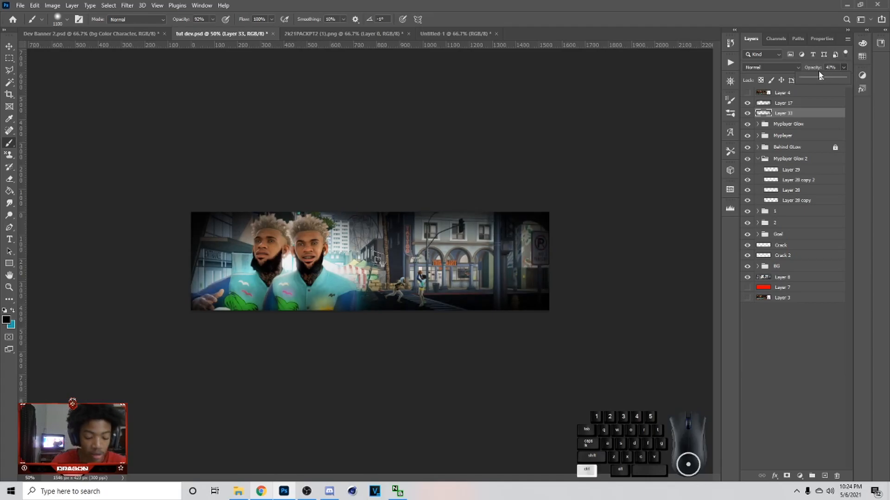
pyautogui.hotkey('ctrl', '+')
pyautogui.hotkey('ctrl', '+')
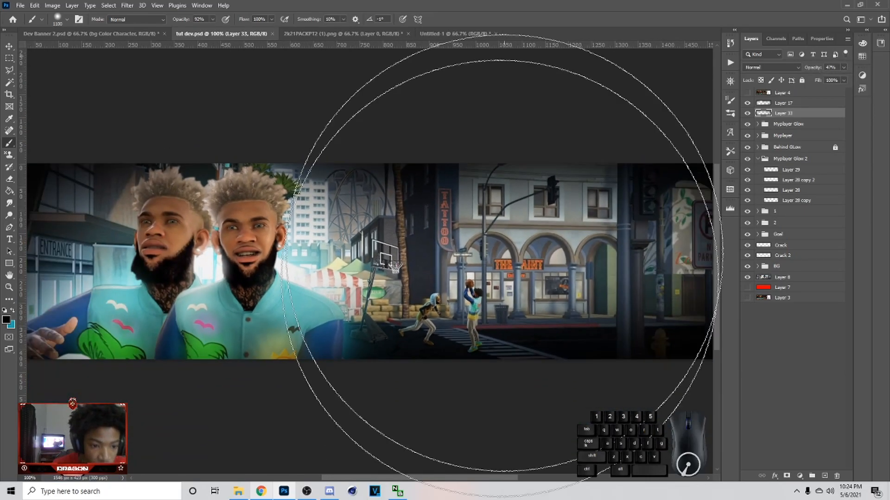
pyautogui.scroll(3, 468, 269)
pyautogui.moveTo(9, 39); pyautogui.dragTo(12, 40)
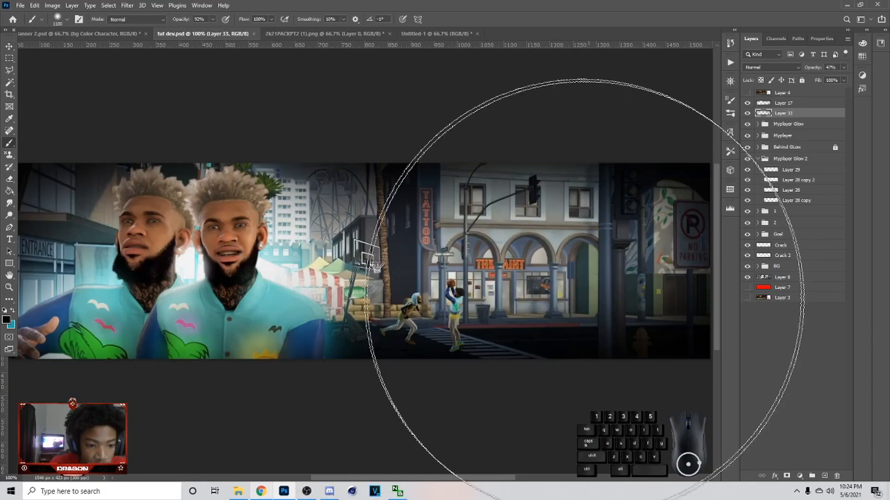
# Step: Lock the two vignette layers, Layer 33 and Layer 17
pyautogui.click(9, 46)
pyautogui.scroll(-1, 604, 328)
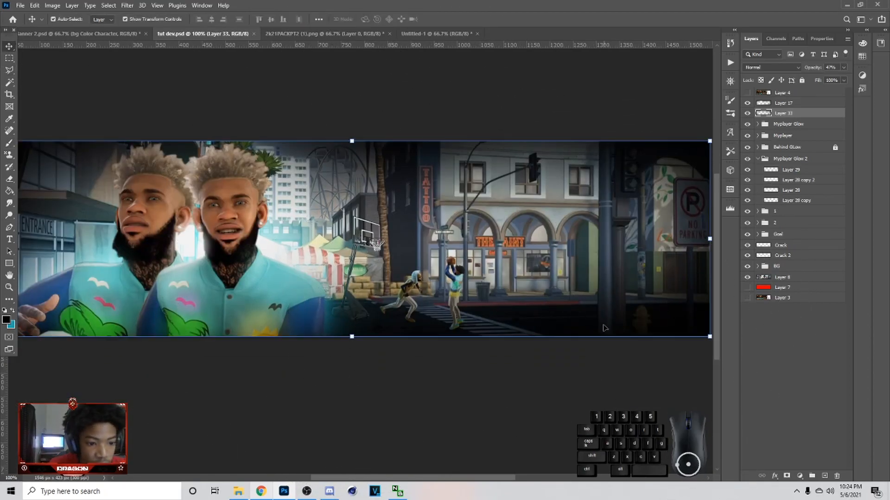
pyautogui.click(793, 102)
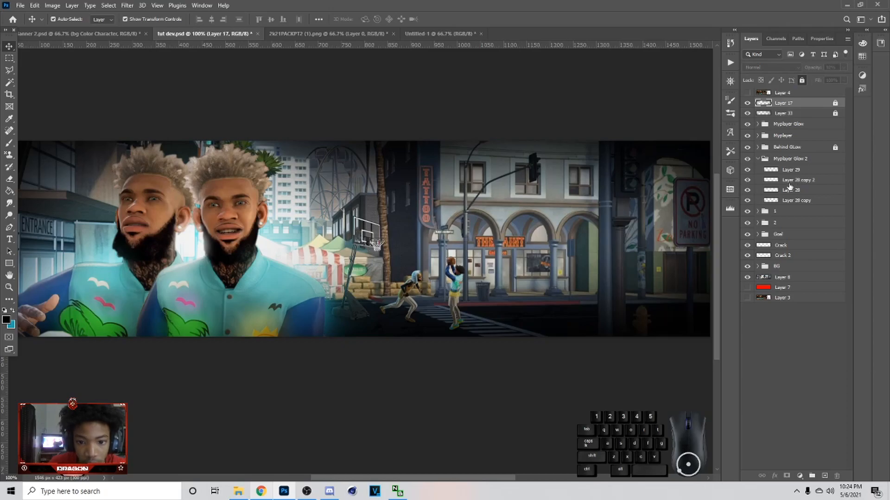
# Step: Add a new layer above the shooter cutout inside group 1 and clip it to the shooter
pyautogui.click(757, 212)
pyautogui.click(755, 222)
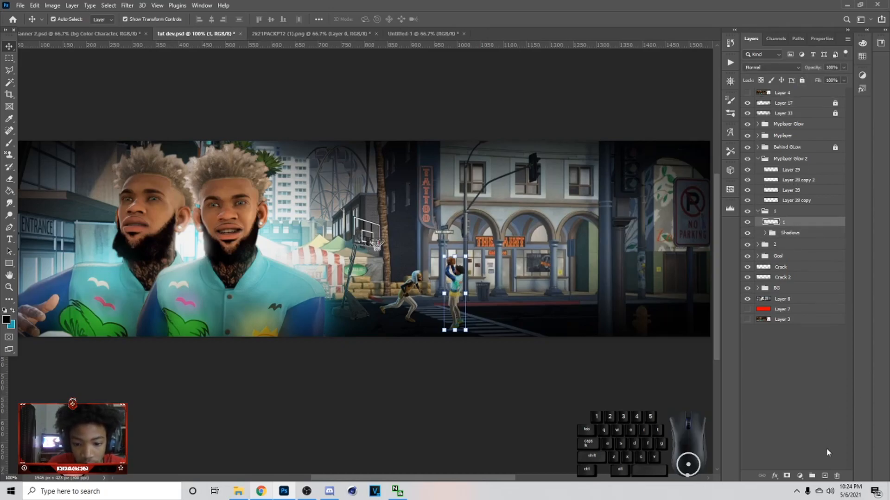
pyautogui.rightClick(789, 222)
pyautogui.click(709, 268)
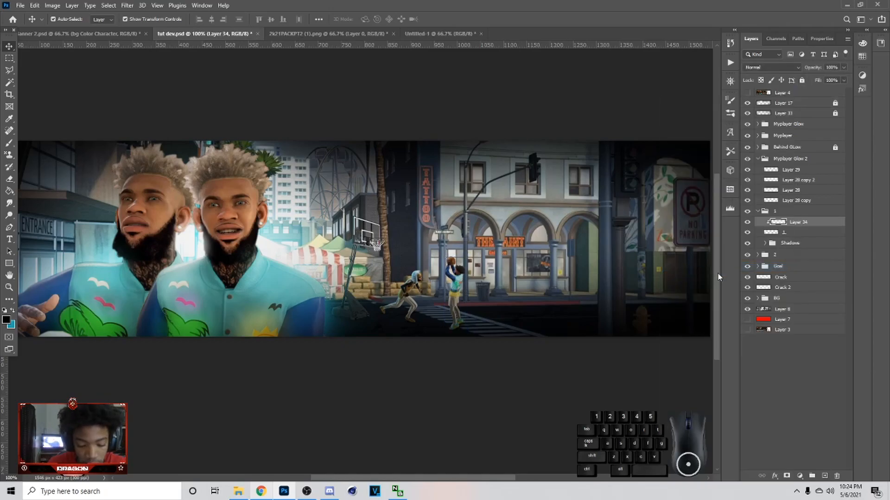
# Step: Shrink the brush tip for painting on the shooter's clipped layer
pyautogui.press('b')
pyautogui.press('[')
pyautogui.press('[')
pyautogui.press('[')
pyautogui.press('[')
pyautogui.press('[')
pyautogui.press('[')
pyautogui.press('[')
pyautogui.press('[')
pyautogui.press('[')
pyautogui.press('[')
pyautogui.press('[')
pyautogui.press('[')
pyautogui.press('[')
pyautogui.press('[')
pyautogui.press('[')
pyautogui.press('[')
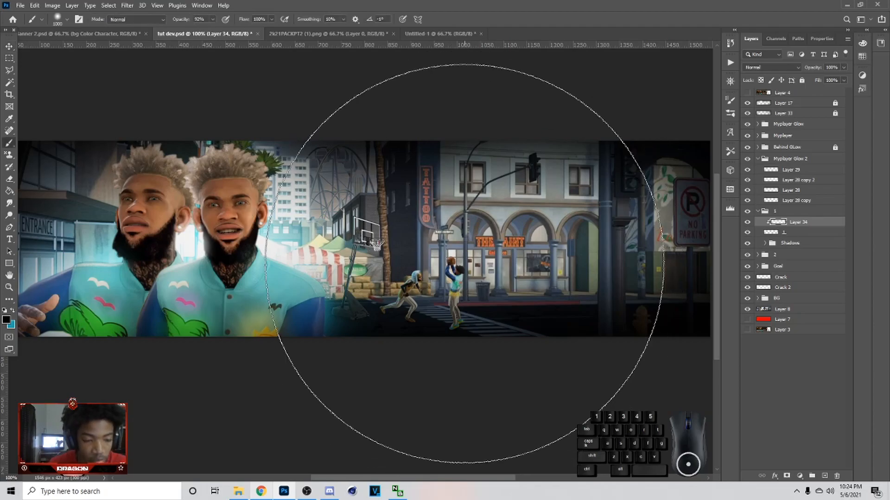
# Step: Shade the ball-holding player with soft black brush strokes on clipped Layer 34
pyautogui.moveTo(472, 313); pyautogui.dragTo(473, 272)
pyautogui.moveTo(476, 285); pyautogui.dragTo(475, 276)
pyautogui.moveTo(473, 274); pyautogui.dragTo(475, 283)
pyautogui.moveTo(473, 316); pyautogui.dragTo(470, 306)
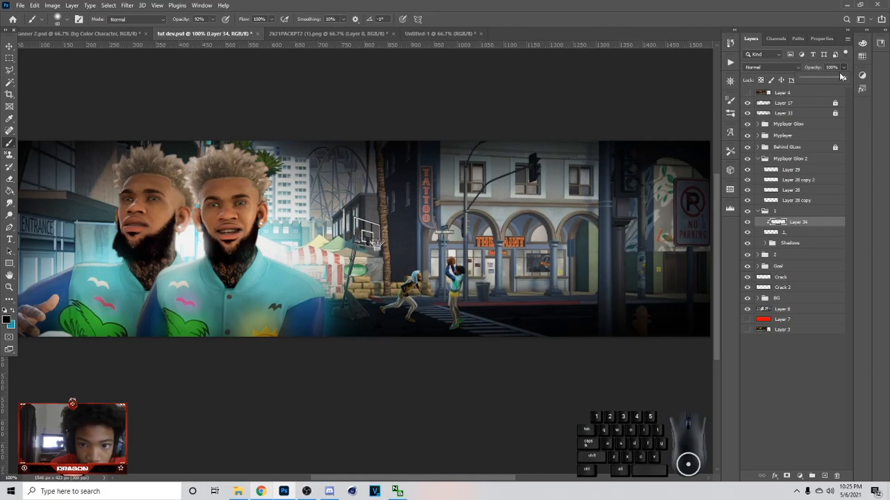
pyautogui.click(806, 233)
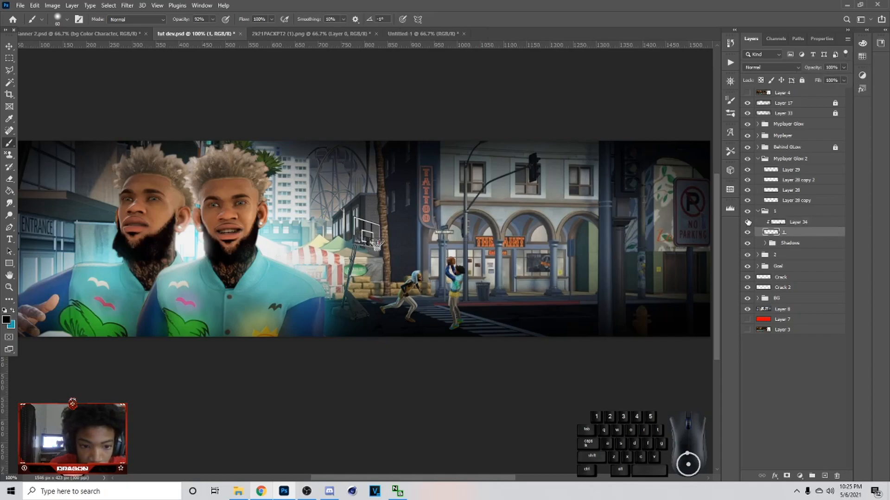
pyautogui.click(758, 212)
pyautogui.scroll(1, 591, 273)
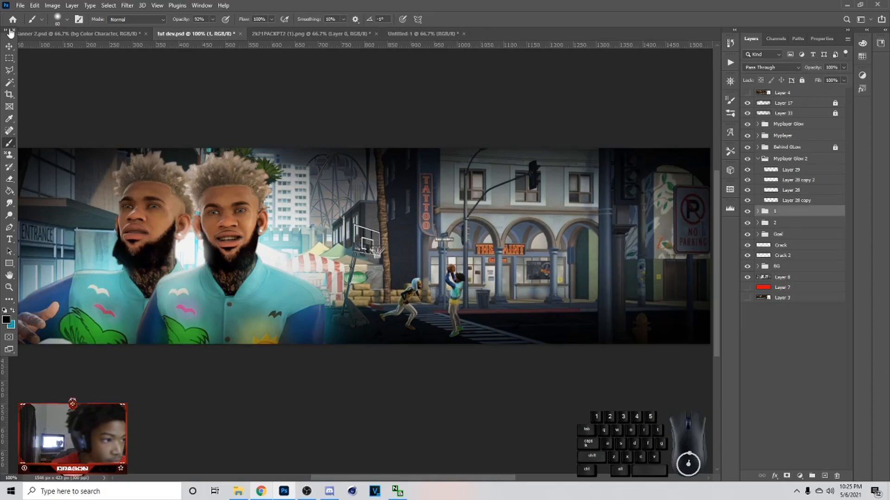
pyautogui.press('m')
pyautogui.moveTo(600, 148); pyautogui.dragTo(602, 383)
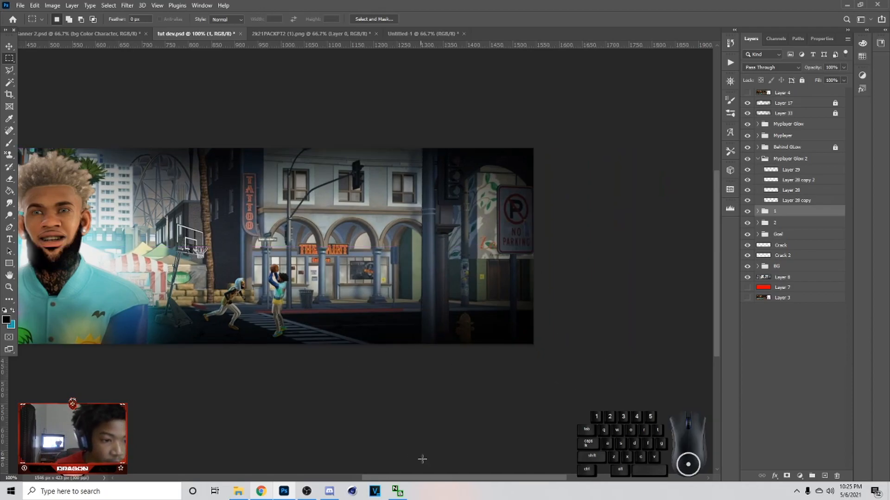
pyautogui.moveTo(427, 479); pyautogui.dragTo(329, 452)
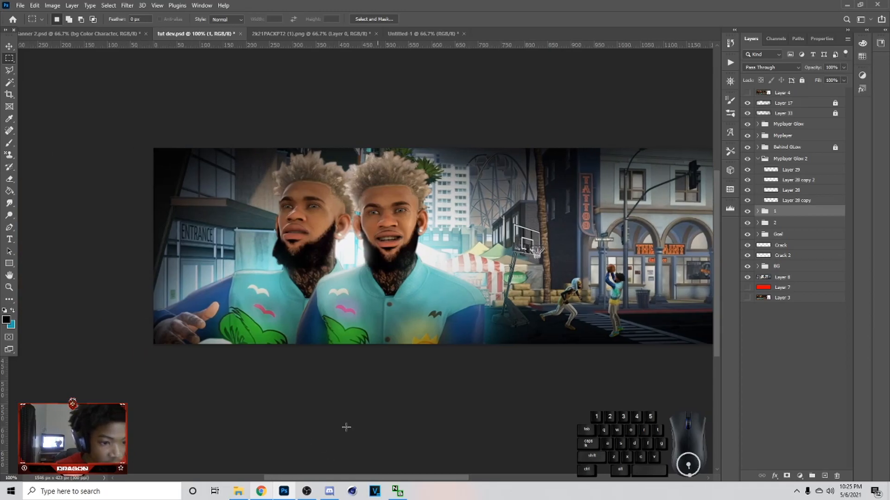
pyautogui.scroll(5, 401, 352)
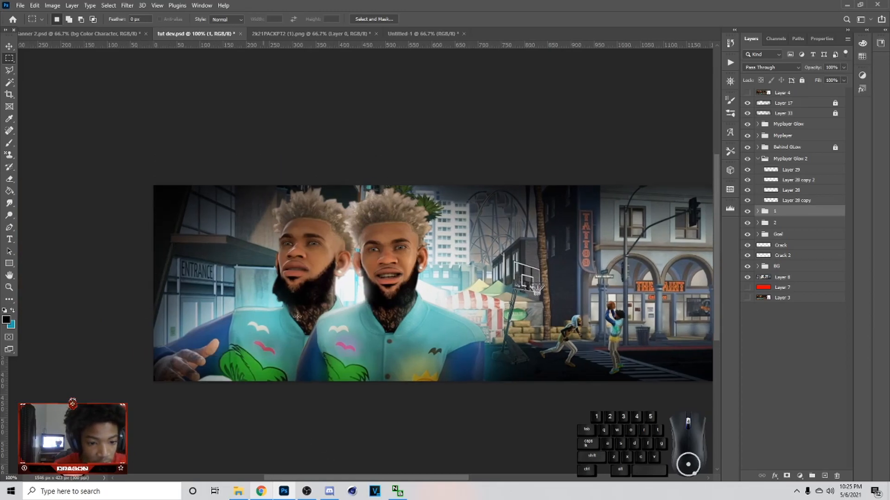
# Step: Slightly lower the highlights of the ball-holding player's layer in group 1 with the Camera Raw filter
pyautogui.click(9, 46)
pyautogui.scroll(-3, 613, 347)
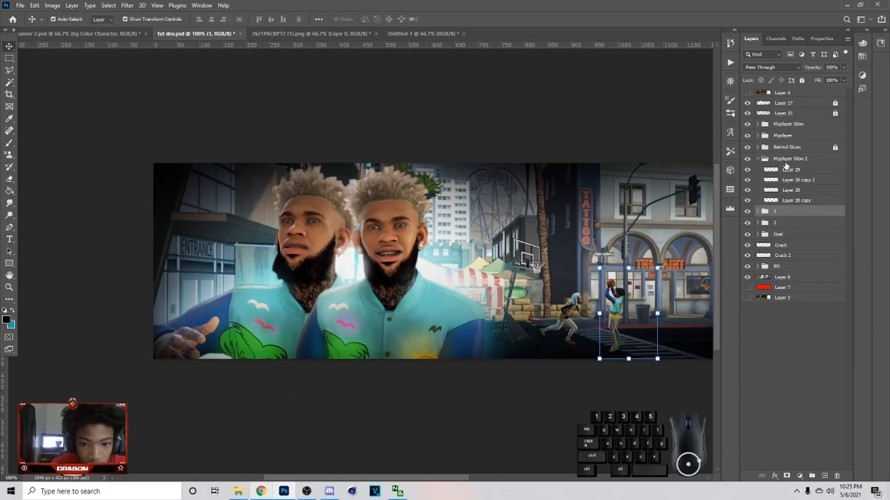
pyautogui.click(759, 212)
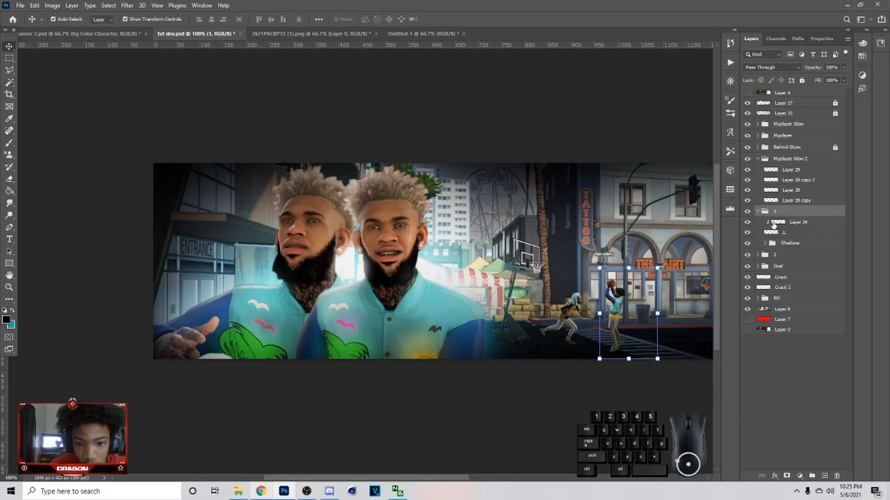
pyautogui.click(809, 233)
pyautogui.click(124, 7)
pyautogui.click(167, 71)
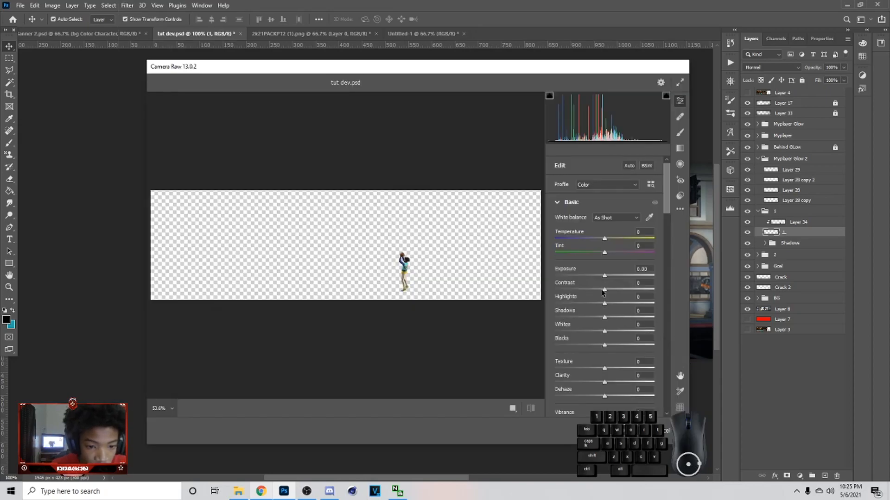
pyautogui.moveTo(604, 303); pyautogui.dragTo(598, 317)
pyautogui.click(679, 431)
# Step: Compare the ball-holding player before and after the filter using the document history
pyautogui.click(730, 43)
pyautogui.click(666, 217)
pyautogui.click(668, 228)
pyautogui.click(705, 39)
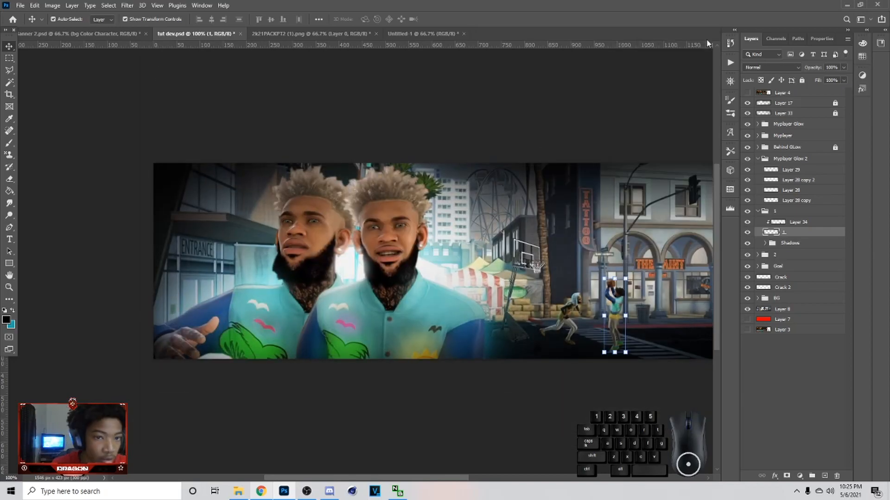
# Step: Reapply the last Camera Raw filter to the ball-holding player's layer and save the document
pyautogui.click(126, 6)
pyautogui.click(133, 14)
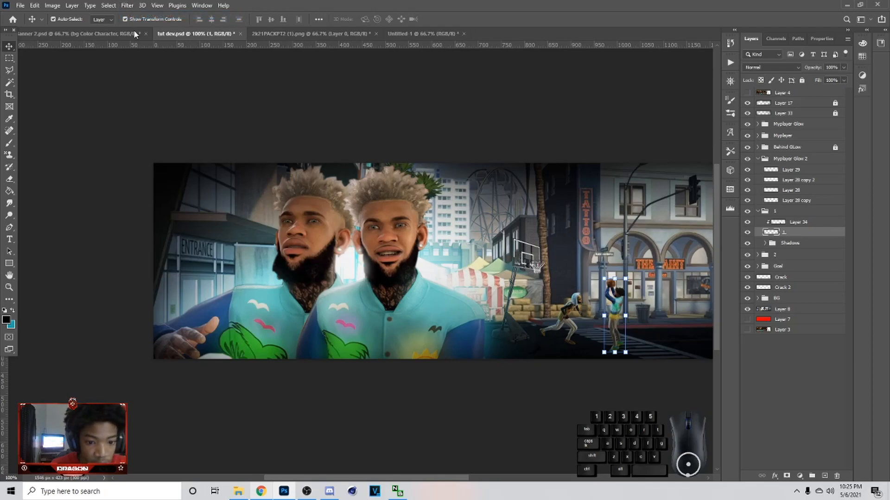
pyautogui.hotkey('ctrl', 's')
pyautogui.click(631, 377)
pyautogui.hotkey('ctrl', '-')
pyautogui.hotkey('ctrl', '+')
pyautogui.click(418, 315)
pyautogui.scroll(2, 468, 333)
pyautogui.scroll(-3, 467, 345)
pyautogui.click(371, 242)
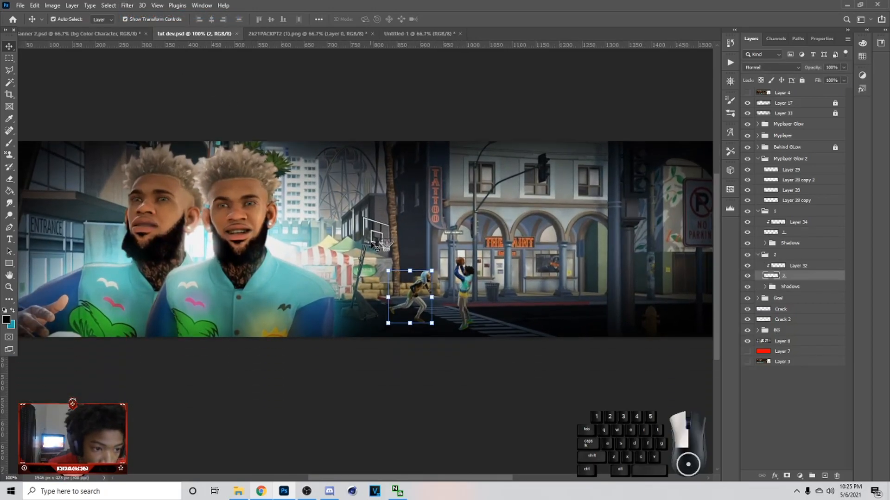
pyautogui.hscroll(-5, 351, 447)
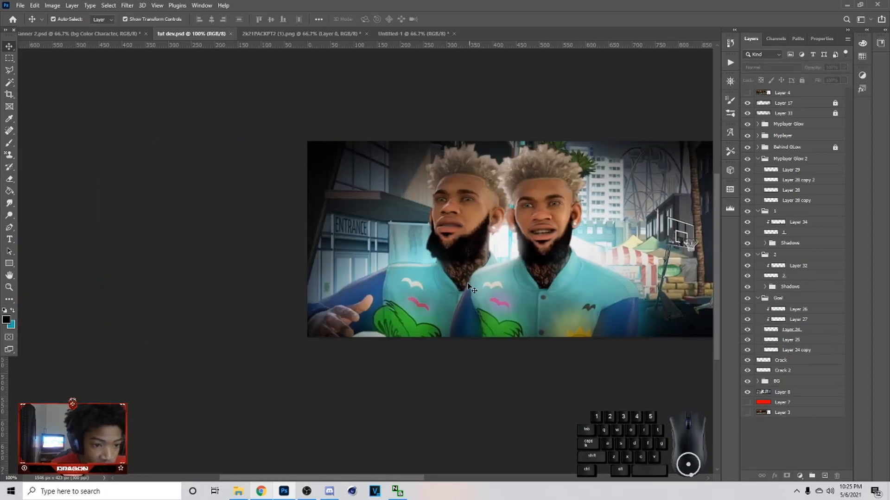
# Step: Bring the vines layer from Exodus.psd into tut dev.psd, placed directly above the BG group
pyautogui.hotkey('ctrl', 'Tab')
pyautogui.hotkey('ctrl', 'Tab')
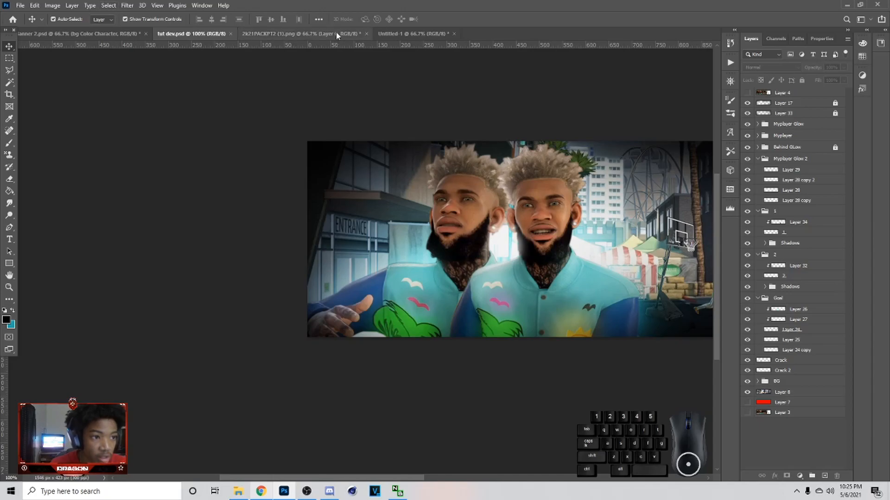
pyautogui.moveTo(660, 181); pyautogui.dragTo(311, 377)
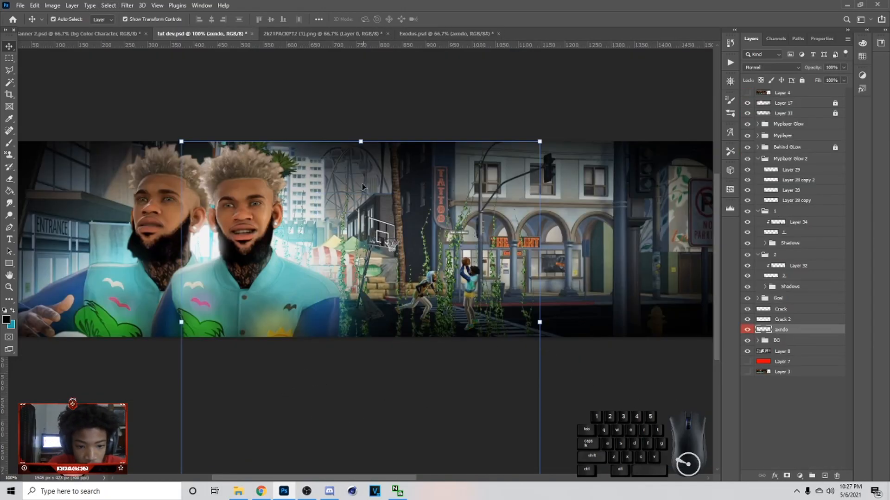
# Step: Collapse the BG group and flip the vines layer vertically
pyautogui.click(650, 320)
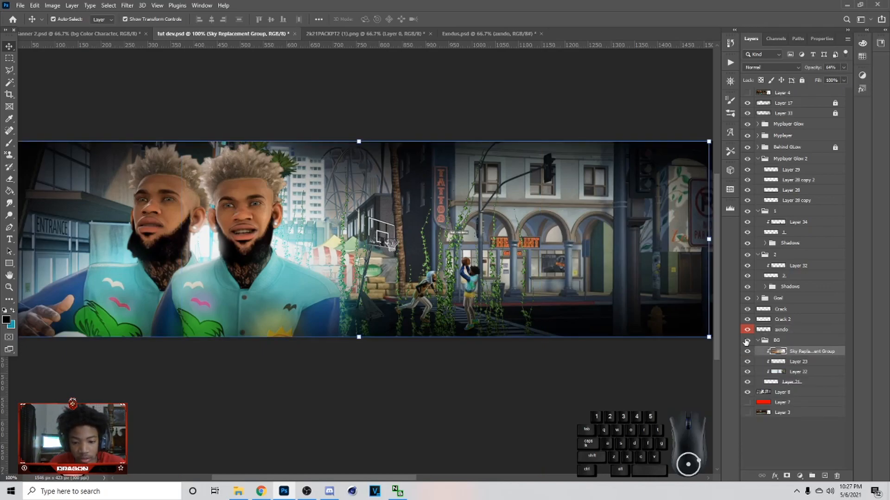
pyautogui.click(757, 341)
pyautogui.click(781, 329)
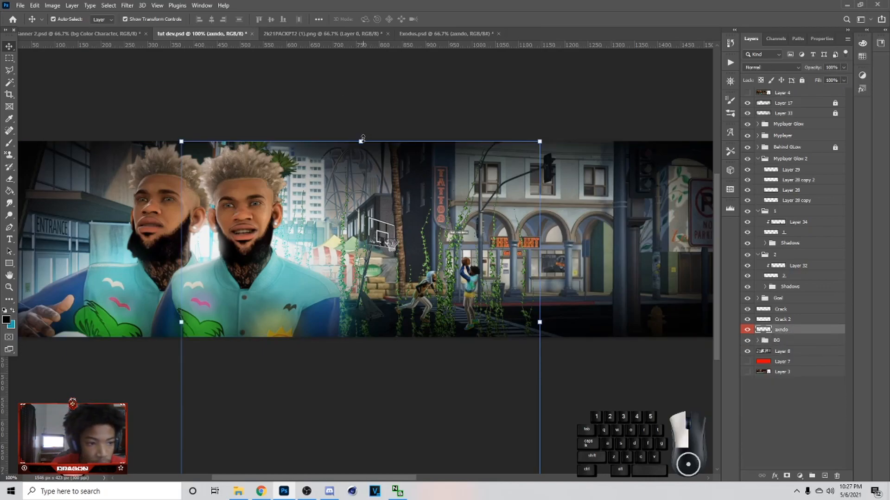
pyautogui.rightClick(394, 210)
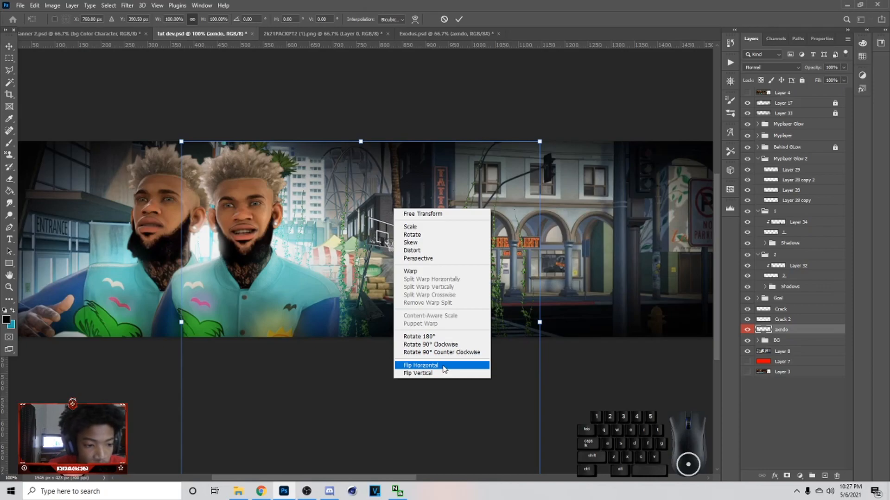
pyautogui.click(445, 372)
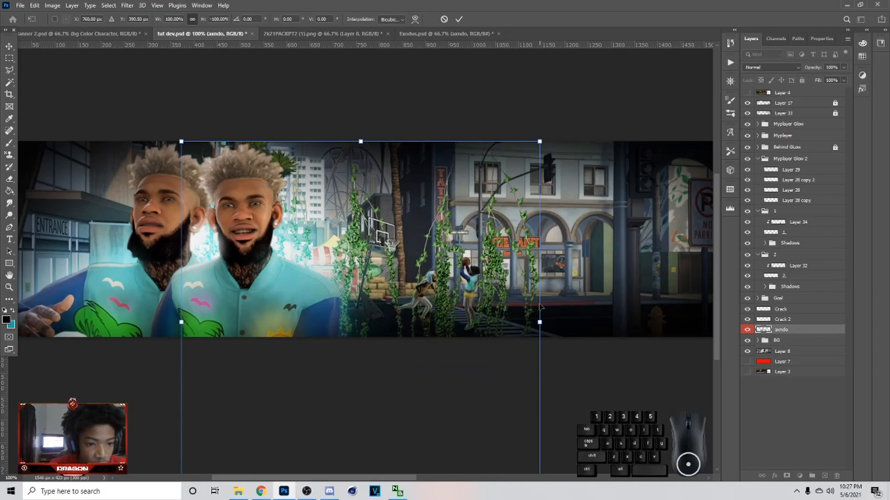
# Step: Scale the vines down to about 23% and position them over the entrance building at the banner's left edge
pyautogui.moveTo(538, 320); pyautogui.dragTo(130, 269)
pyautogui.hotkey('ctrl', '-')
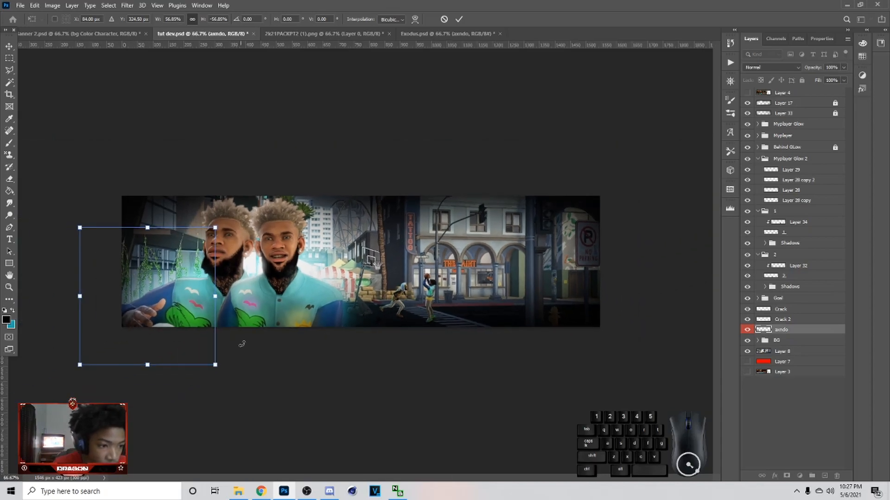
pyautogui.moveTo(217, 295); pyautogui.dragTo(157, 249)
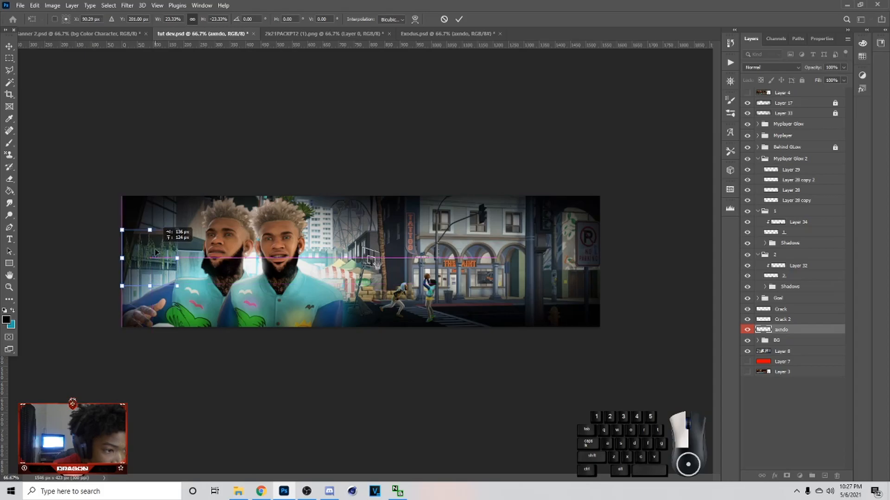
# Step: Warp the vines slightly, stretch their height to 160% and apply the transform
pyautogui.rightClick(153, 245)
pyautogui.click(182, 287)
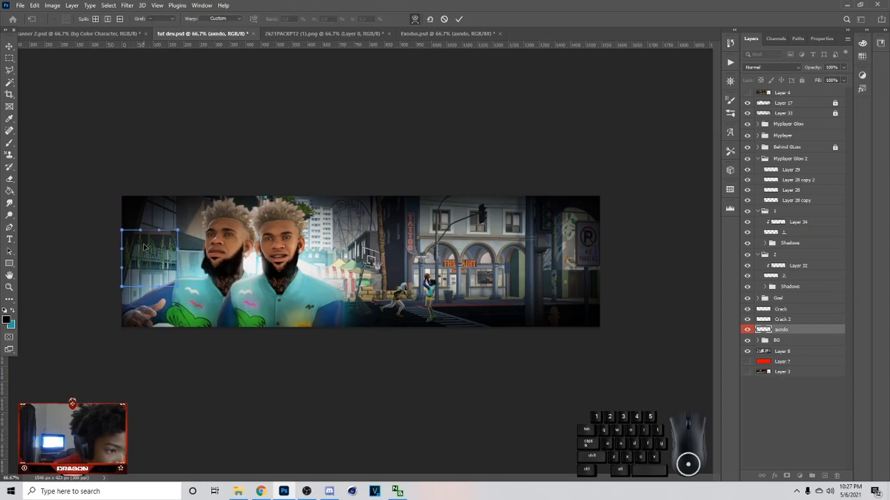
pyautogui.moveTo(142, 239)
pyautogui.mouseDown()
pyautogui.moveTo(177, 241)
pyautogui.moveTo(138, 245)
pyautogui.mouseUp()
pyautogui.click(415, 19)
pyautogui.moveTo(152, 287); pyautogui.dragTo(156, 327)
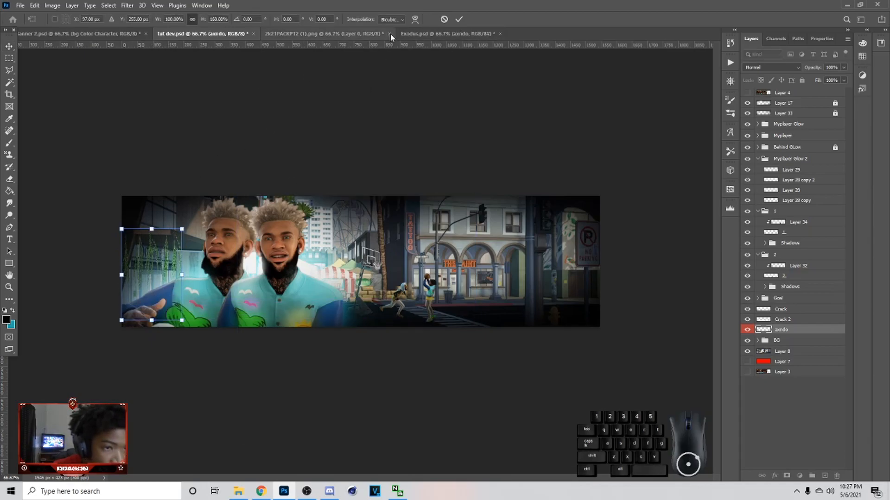
pyautogui.click(458, 19)
# Step: Outline the leftmost vine strand beside the entrance with the Polygonal Lasso and cut it away
pyautogui.hotkey('ctrl', '+')
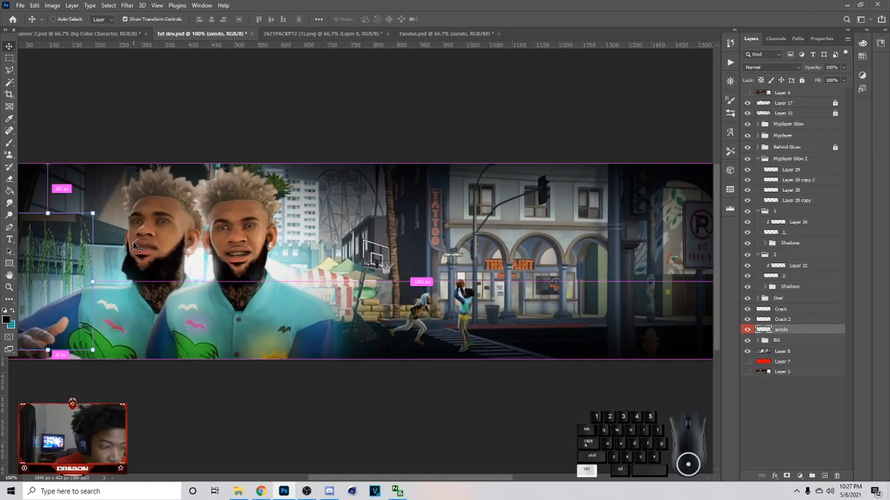
pyautogui.hotkey('ctrl', '+')
pyautogui.moveTo(343, 477); pyautogui.dragTo(231, 457)
pyautogui.press('l')
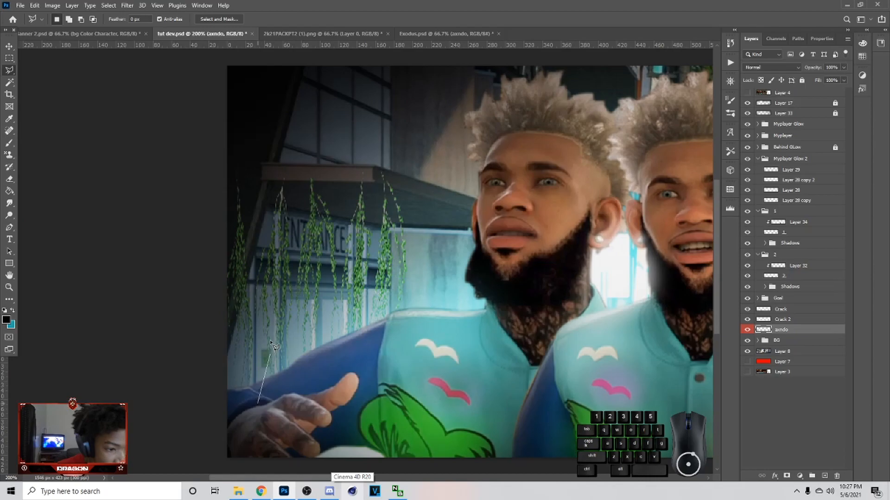
pyautogui.click(202, 133)
pyautogui.click(131, 336)
pyautogui.click(152, 422)
pyautogui.click(258, 404)
pyautogui.hotkey('ctrl', 'x')
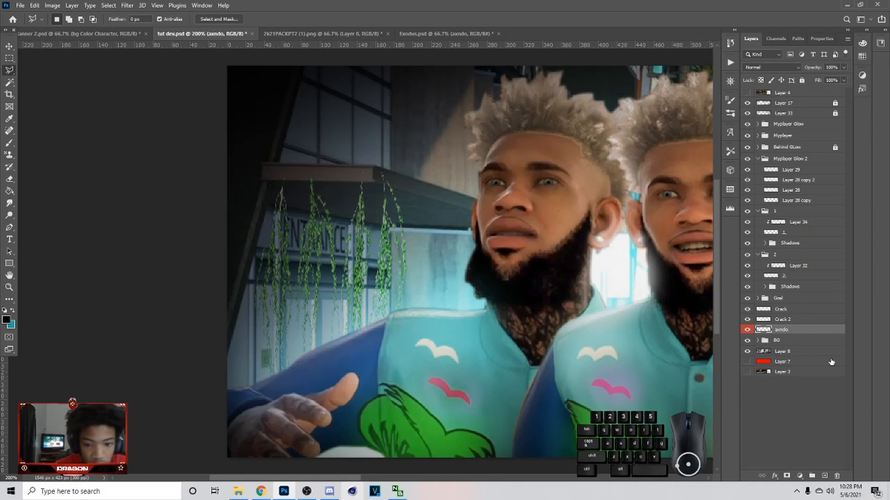
# Step: Add a new layer above the vines and clip it to them
pyautogui.click(828, 476)
pyautogui.rightClick(802, 330)
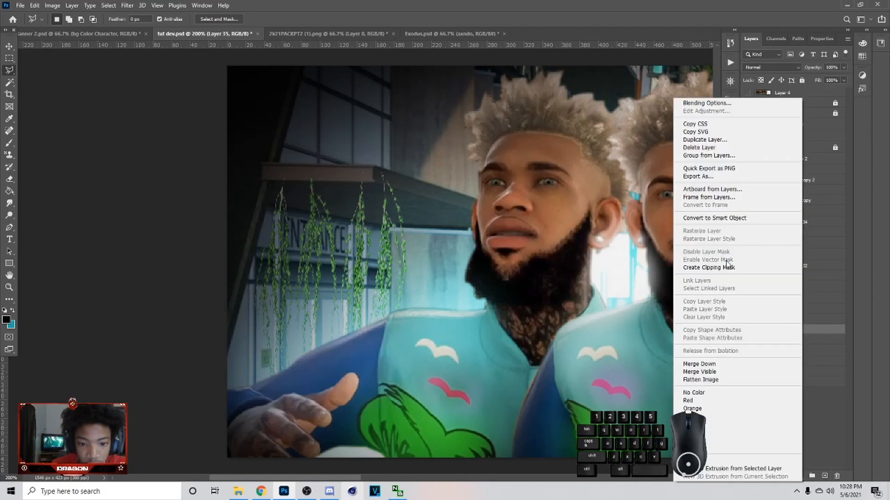
pyautogui.click(731, 269)
# Step: Paint black shading over the left vines with a 175-pixel brush, undoing the excess strokes toward the right strands
pyautogui.press('b')
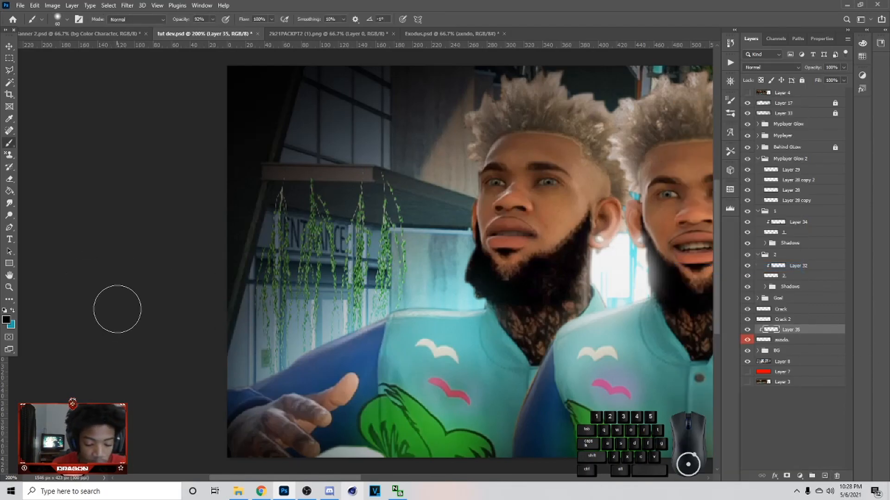
pyautogui.press(']')
pyautogui.press(']')
pyautogui.press(']')
pyautogui.press(']')
pyautogui.moveTo(264, 241); pyautogui.dragTo(273, 320)
pyautogui.moveTo(428, 232)
pyautogui.mouseDown()
pyautogui.moveTo(416, 235)
pyautogui.moveTo(400, 283)
pyautogui.mouseUp()
pyautogui.hotkey('ctrl', 'z')
pyautogui.hotkey('ctrl', 'z')
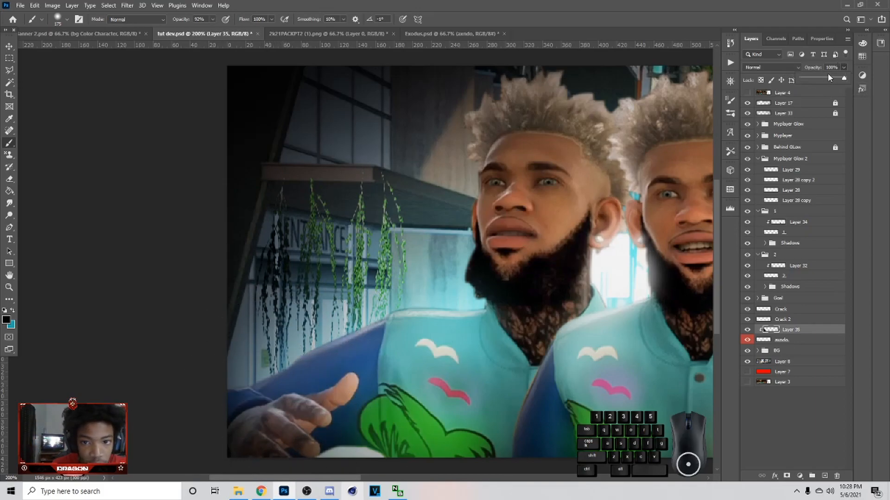
# Step: Reduce the vine shading layer's opacity to 33% and save the document
pyautogui.moveTo(823, 79); pyautogui.dragTo(823, 79)
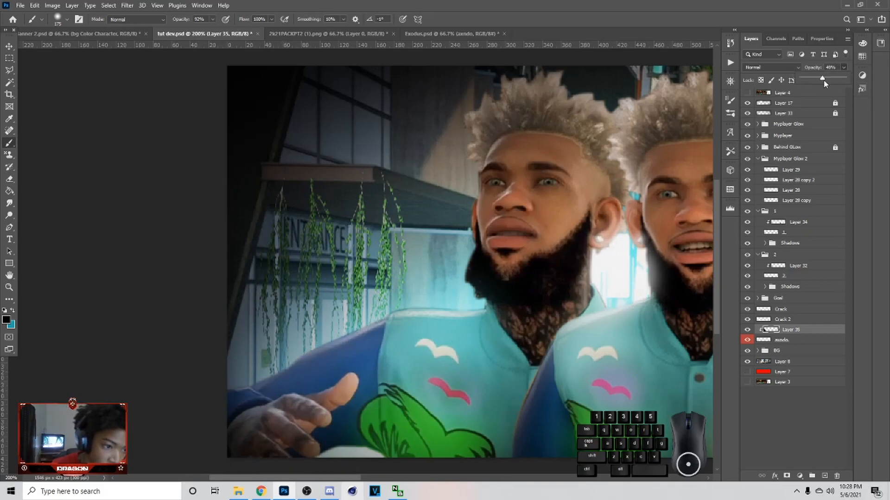
pyautogui.click(295, 146)
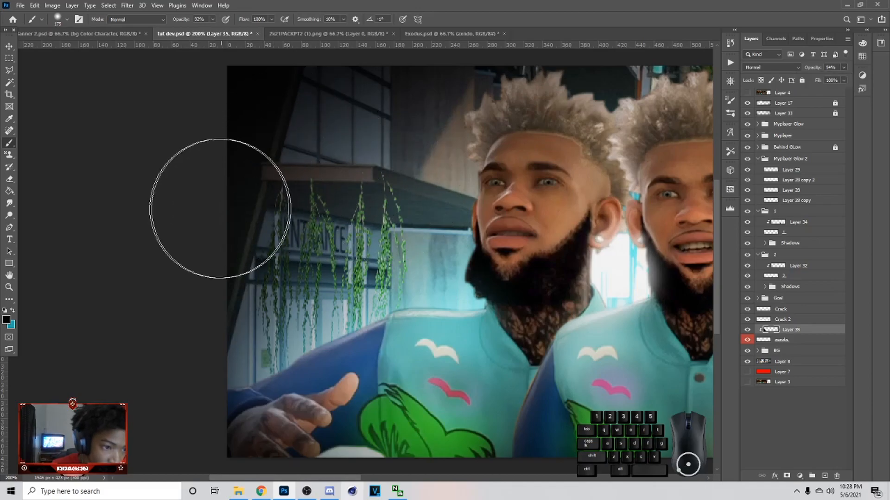
pyautogui.moveTo(826, 78); pyautogui.dragTo(816, 76)
pyautogui.hotkey('ctrl', 's')
# Step: Make teal the foreground colour and add another layer clipped to the vines, beneath the black shading layer
pyautogui.click(12, 310)
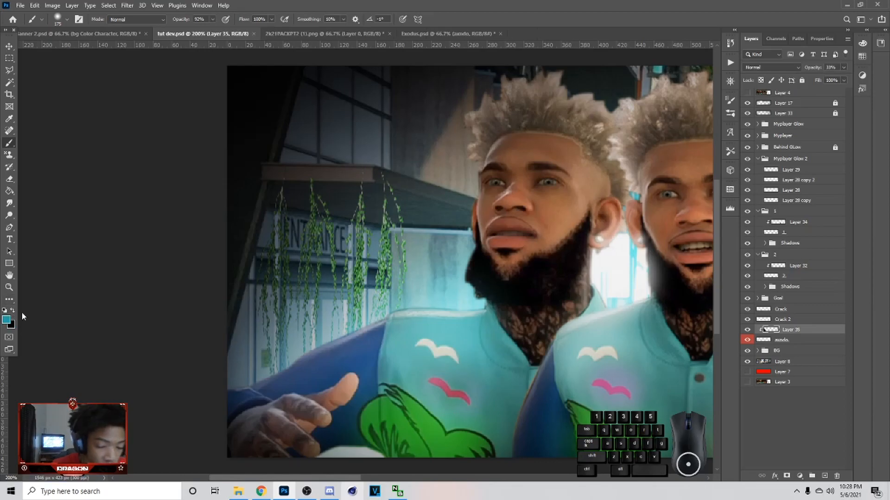
pyautogui.click(808, 350)
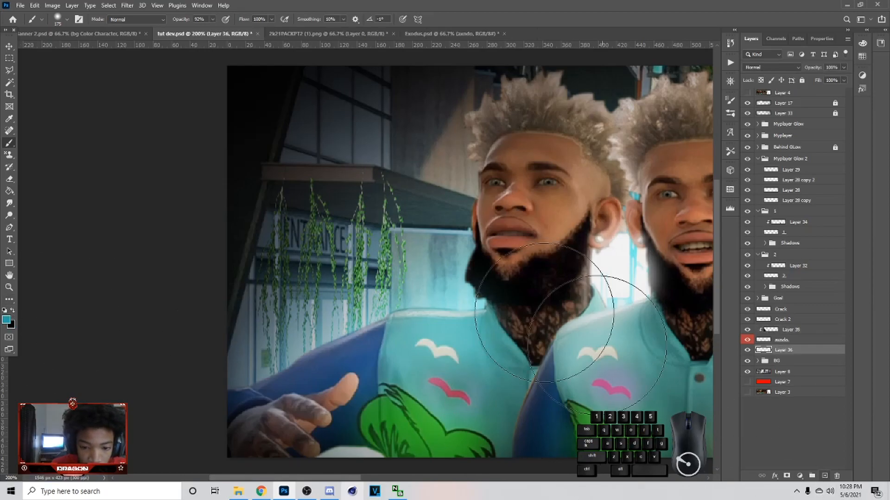
pyautogui.click(797, 342)
pyautogui.click(825, 476)
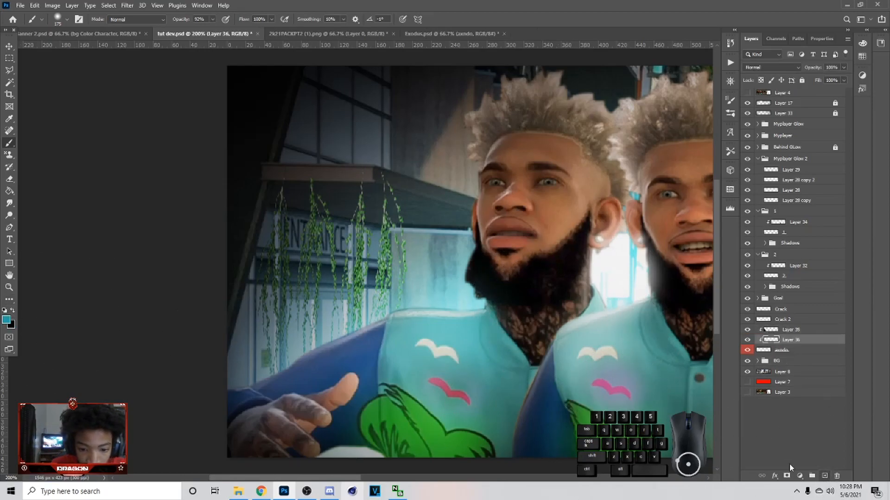
# Step: Paint a soft teal glow over the rightmost vine strands on the new clipped layer
pyautogui.moveTo(473, 311); pyautogui.dragTo(426, 400)
pyautogui.moveTo(412, 407)
pyautogui.mouseDown()
pyautogui.moveTo(393, 374)
pyautogui.moveTo(359, 407)
pyautogui.mouseUp()
pyautogui.moveTo(353, 414)
pyautogui.mouseDown()
pyautogui.moveTo(323, 407)
pyautogui.moveTo(370, 410)
pyautogui.mouseUp()
pyautogui.moveTo(477, 214)
pyautogui.mouseDown()
pyautogui.moveTo(444, 178)
pyautogui.moveTo(449, 225)
pyautogui.mouseUp()
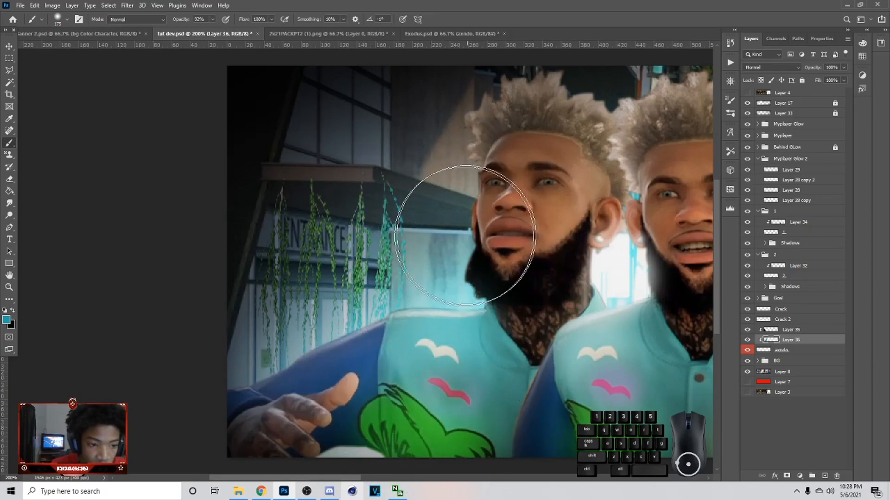
# Step: Set the teal layer clipped to the vines to Linear Dodge (Add) at 50% opacity
pyautogui.click(765, 68)
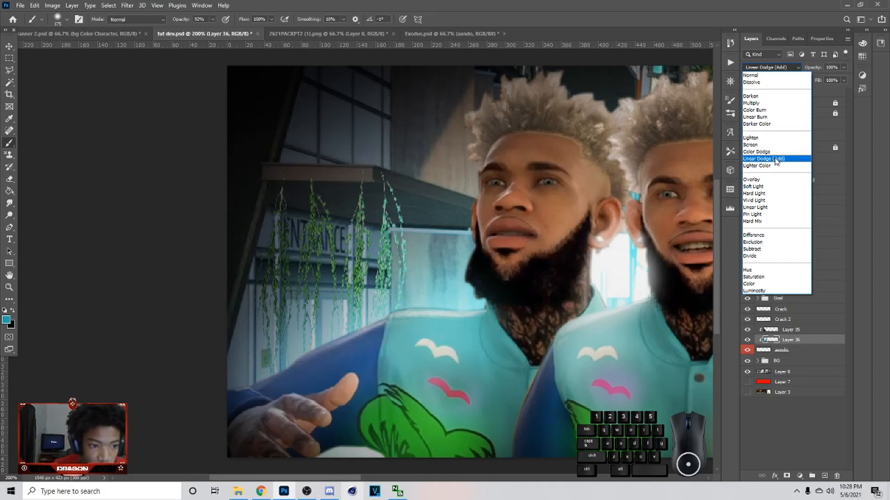
pyautogui.click(777, 161)
pyautogui.moveTo(840, 75); pyautogui.dragTo(825, 80)
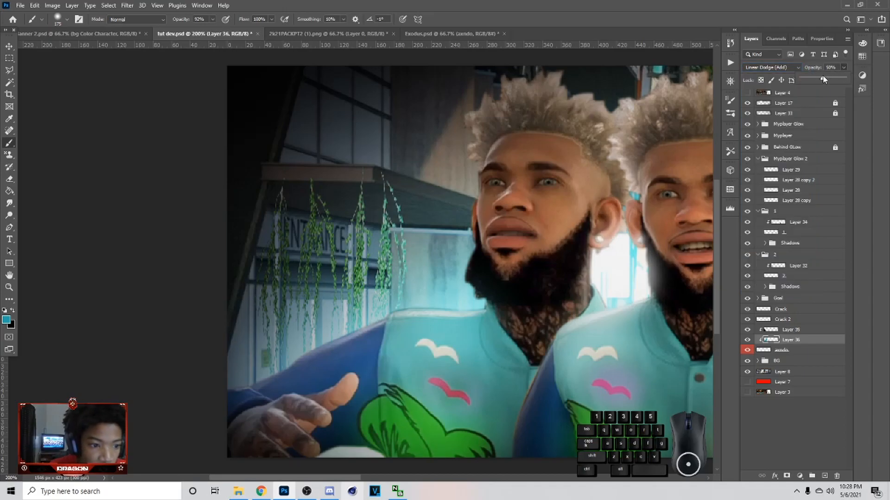
# Step: Add a layer above the vine shading, paint a soft teal glow beside the vines, and set it to Color Dodge at 30% opacity
pyautogui.click(793, 329)
pyautogui.click(823, 476)
pyautogui.click(427, 254)
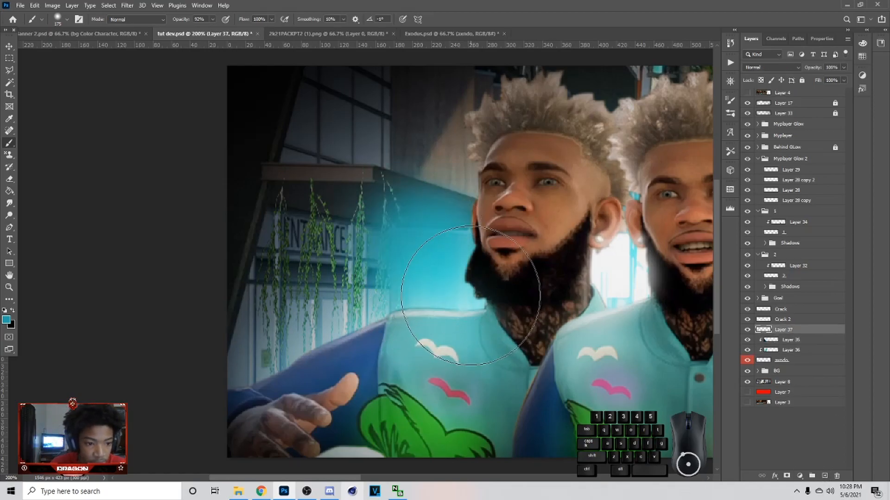
pyautogui.click(764, 67)
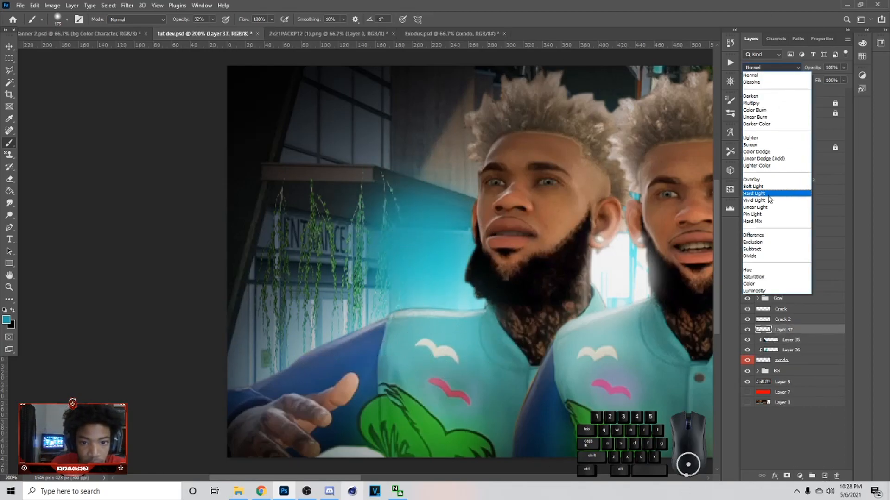
pyautogui.click(770, 153)
pyautogui.click(843, 68)
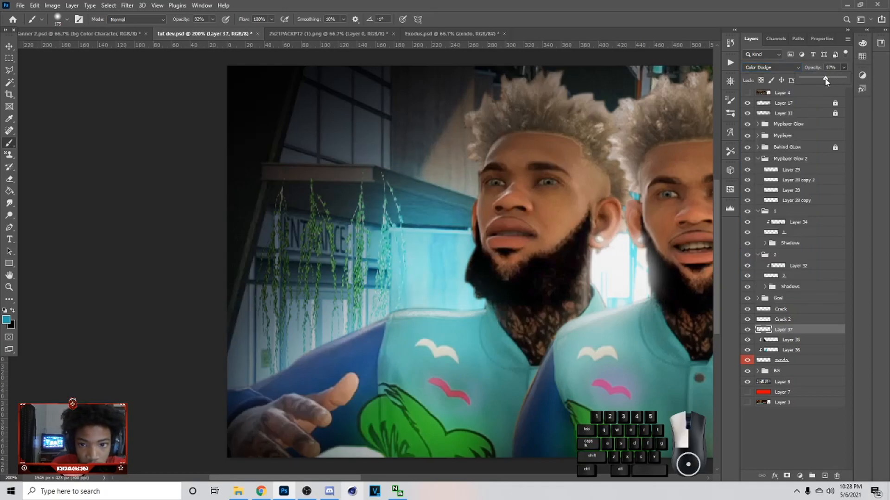
pyautogui.moveTo(843, 77); pyautogui.dragTo(822, 80)
# Step: Erase the excess Color Dodge glow over the vines and overhang with a much larger eraser
pyautogui.press('e')
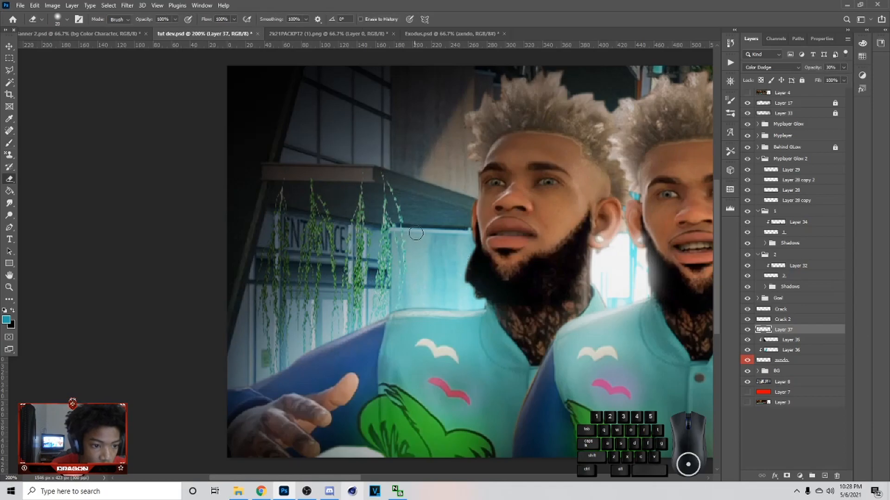
pyautogui.press(']')
pyautogui.press(']')
pyautogui.press(']')
pyautogui.press(']')
pyautogui.press(']')
pyautogui.press(']')
pyautogui.press(']')
pyautogui.press(']')
pyautogui.press(']')
pyautogui.press(']')
pyautogui.moveTo(401, 190)
pyautogui.mouseDown()
pyautogui.moveTo(382, 179)
pyautogui.moveTo(358, 213)
pyautogui.mouseUp()
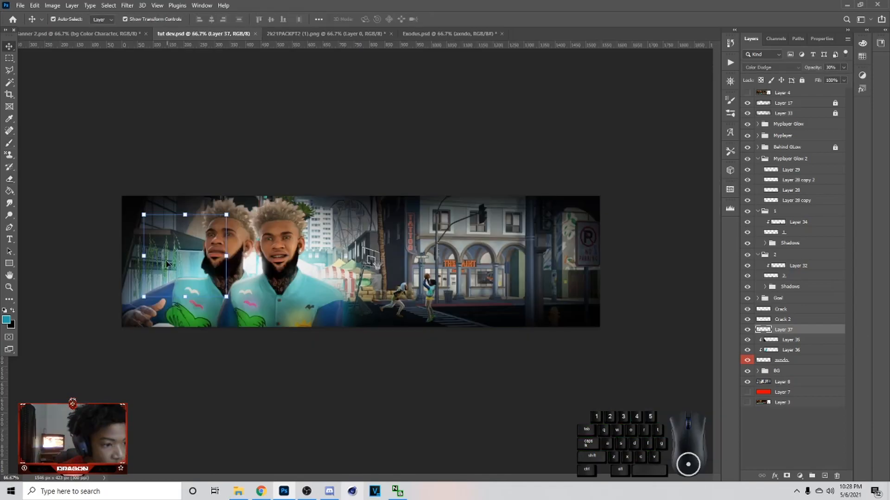
# Step: Erase the tops of the vines along the edge of the overhang with a smaller eraser on the vine layer
pyautogui.hotkey('ctrl', '+')
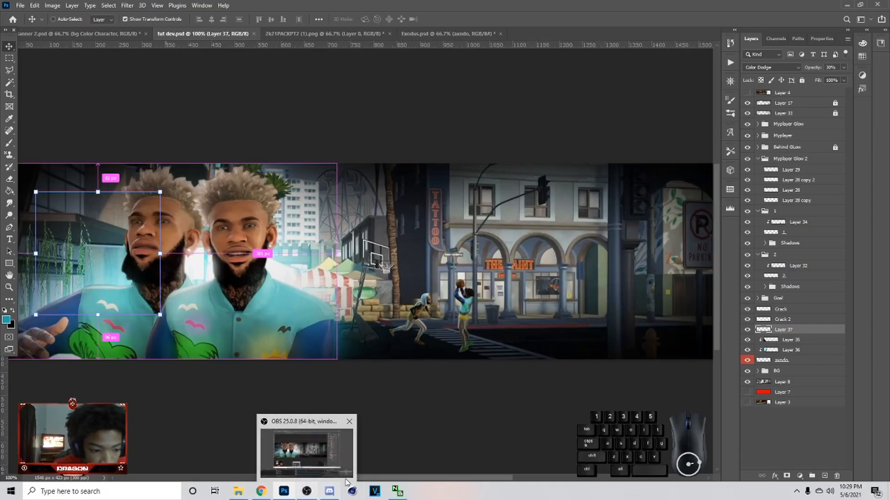
pyautogui.moveTo(422, 478); pyautogui.dragTo(326, 462)
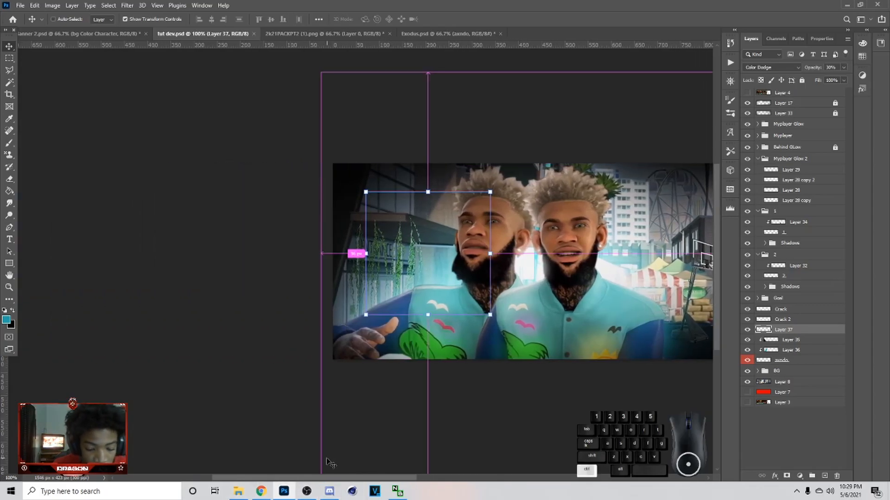
pyautogui.hotkey('ctrl', '+')
pyautogui.click(781, 360)
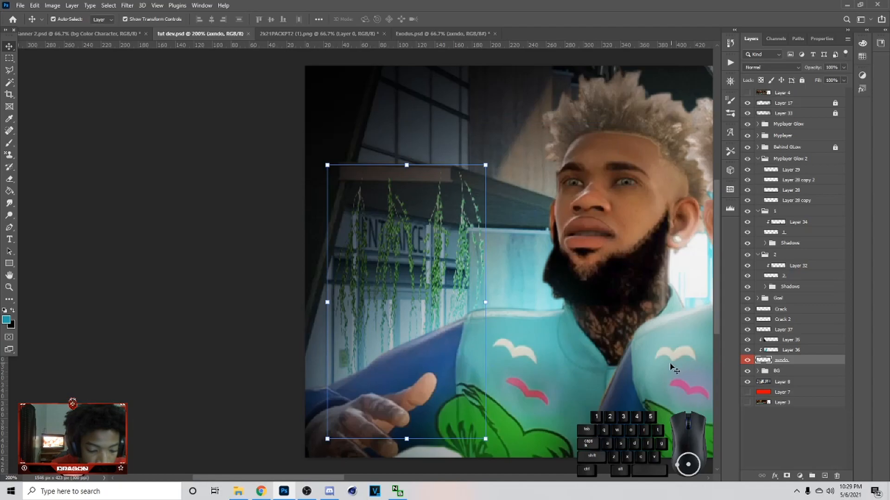
pyautogui.press('e')
pyautogui.press('[')
pyautogui.press('[')
pyautogui.press('[')
pyautogui.press('[')
pyautogui.press('[')
pyautogui.press('[')
pyautogui.press('[')
pyautogui.press('[')
pyautogui.press('[')
pyautogui.press('[')
pyautogui.press('[')
pyautogui.press('[')
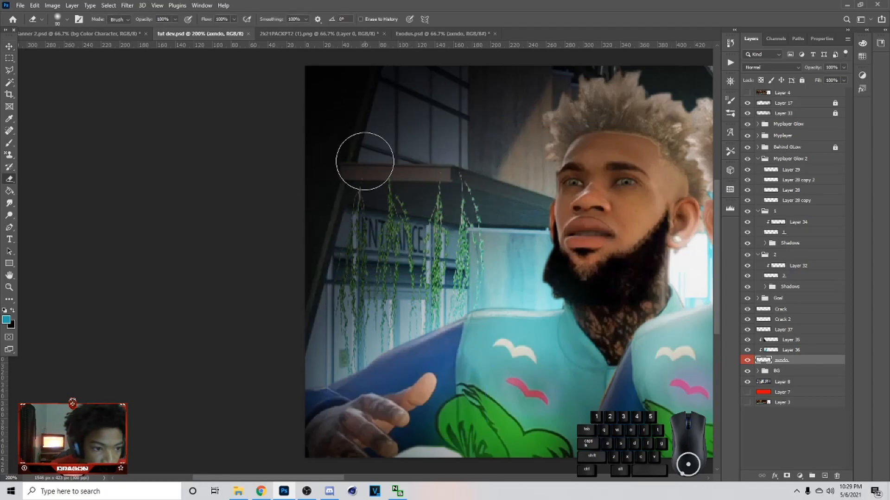
pyautogui.moveTo(448, 166)
pyautogui.mouseDown()
pyautogui.moveTo(465, 167)
pyautogui.moveTo(365, 172)
pyautogui.mouseUp()
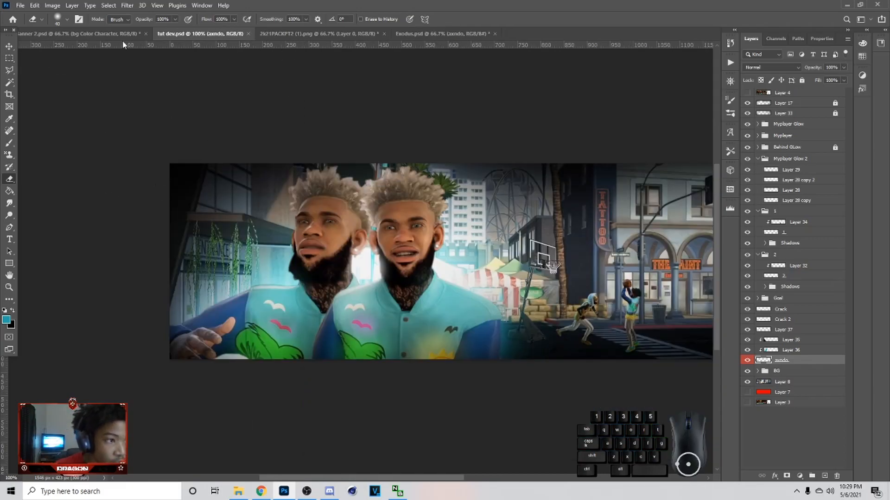
# Step: Check the reference banner and position the second plant cutout over the lower-left background of tut dev.psd
pyautogui.click(83, 32)
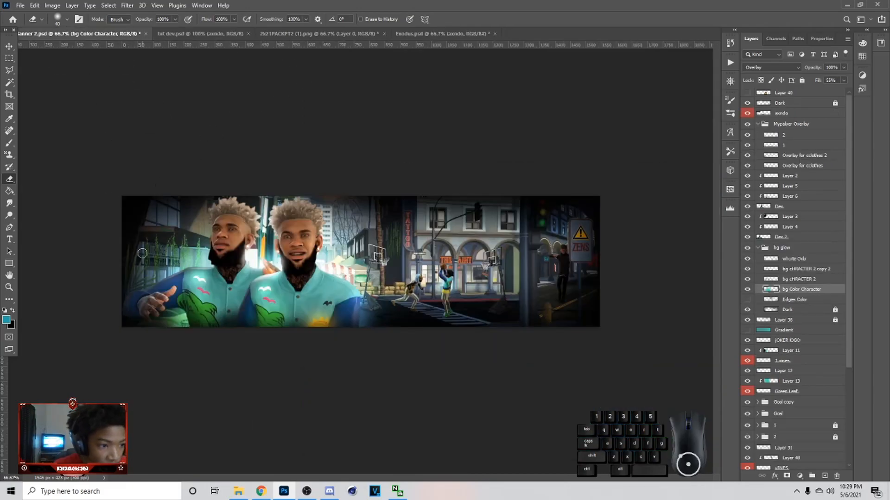
pyautogui.click(172, 33)
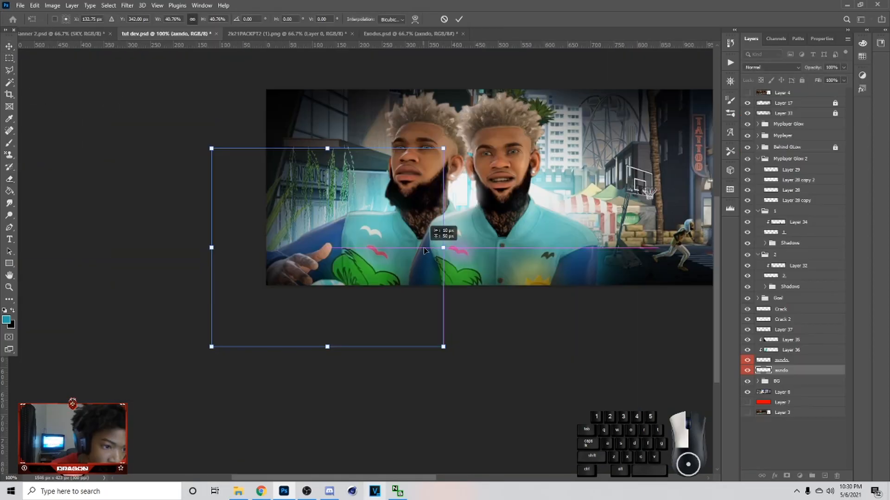
pyautogui.moveTo(440, 234); pyautogui.dragTo(429, 274)
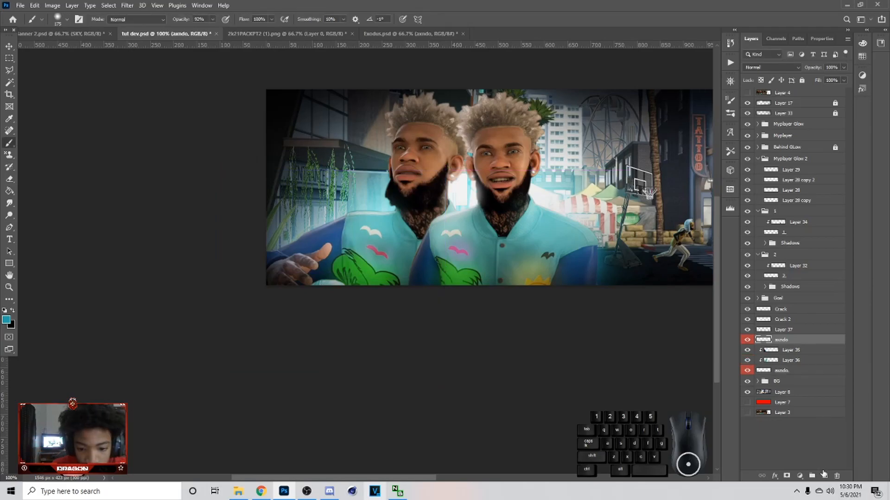
# Step: Clip a new layer to the second plant cutout and paint black shading along its left side at 39% opacity
pyautogui.click(824, 476)
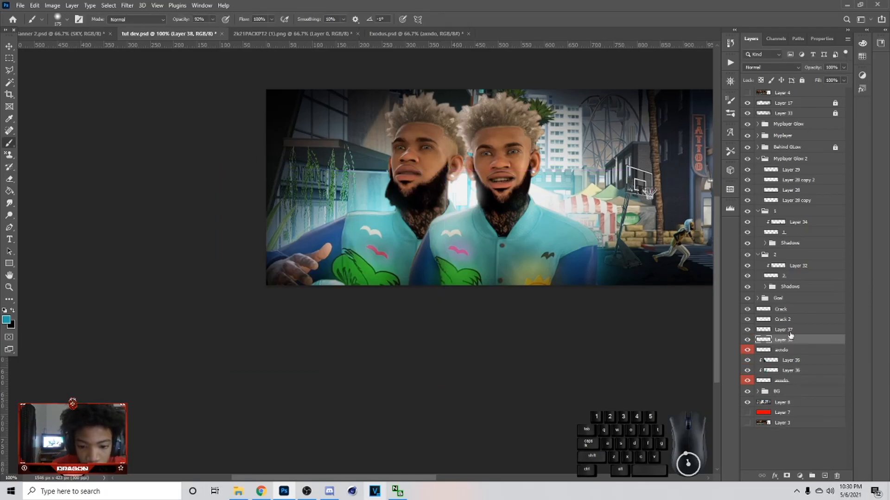
pyautogui.rightClick(797, 340)
pyautogui.click(704, 268)
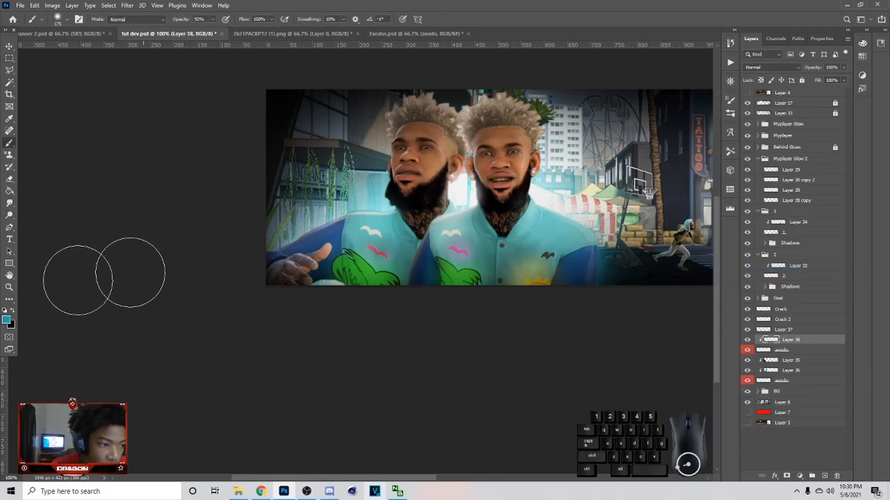
pyautogui.click(13, 308)
pyautogui.moveTo(253, 237); pyautogui.dragTo(257, 279)
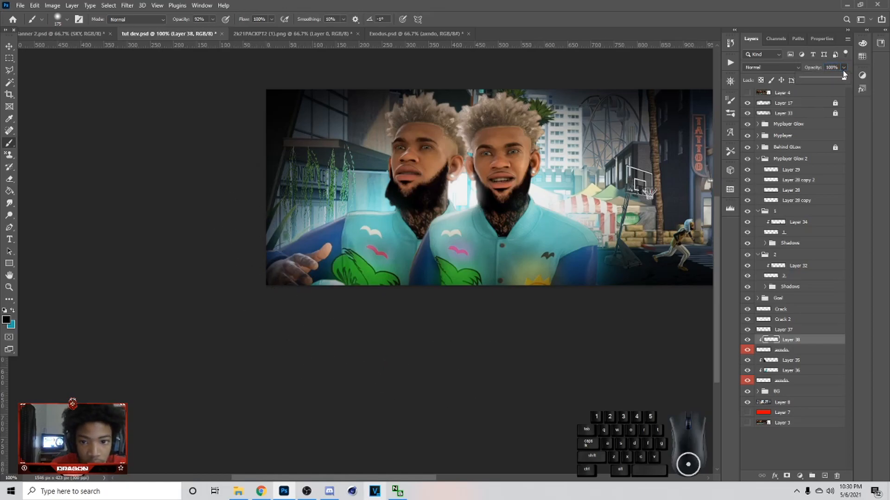
pyautogui.moveTo(829, 80); pyautogui.dragTo(820, 80)
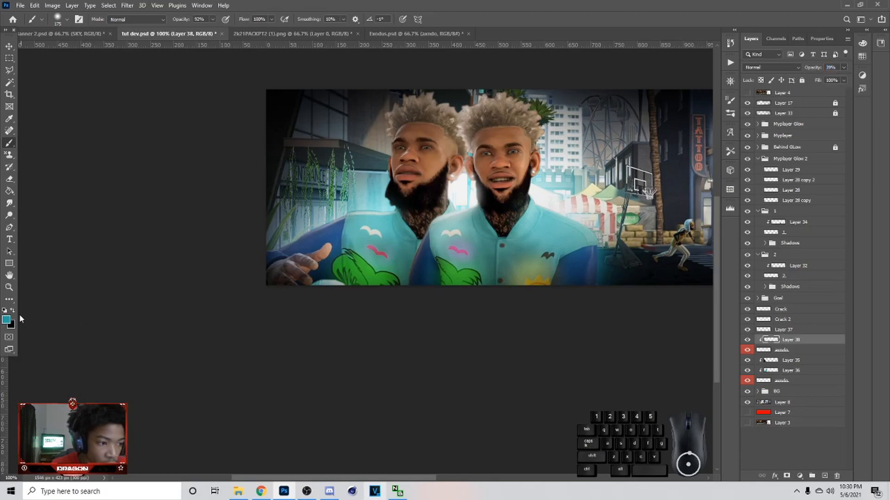
# Step: Paint teal light over the second plant cutout on its clipped shading layer
pyautogui.moveTo(302, 184)
pyautogui.mouseDown()
pyautogui.moveTo(344, 201)
pyautogui.moveTo(345, 251)
pyautogui.moveTo(316, 185)
pyautogui.moveTo(291, 176)
pyautogui.moveTo(313, 193)
pyautogui.mouseUp()
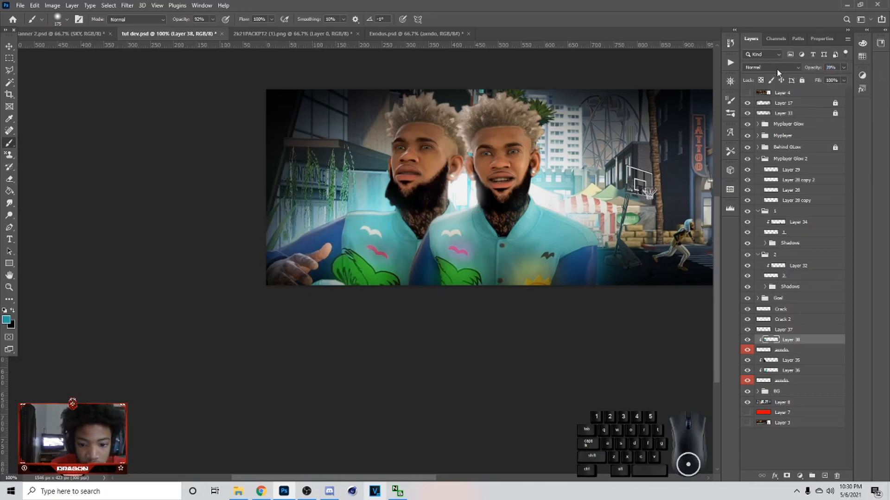
pyautogui.click(748, 341)
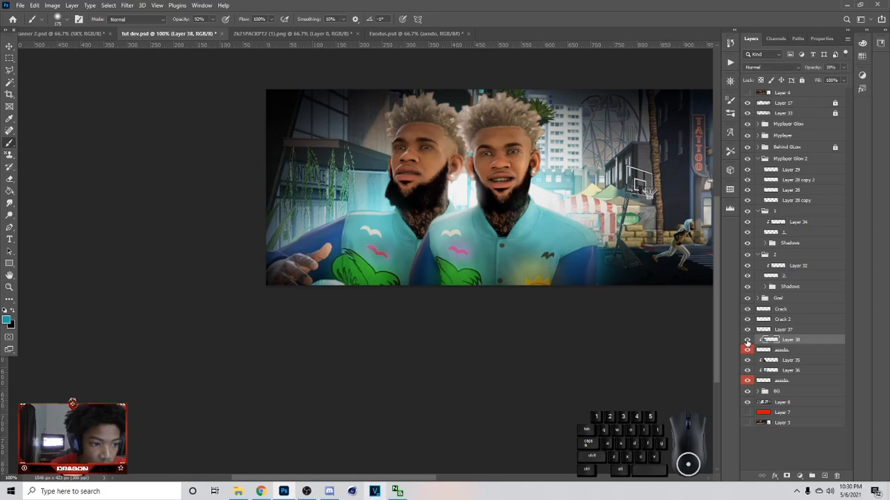
# Step: Add another layer above the clipped shading and dab a teal glow over the lower-left plants, undoing the first strokes
pyautogui.hotkey('ctrl', '-')
pyautogui.click(824, 476)
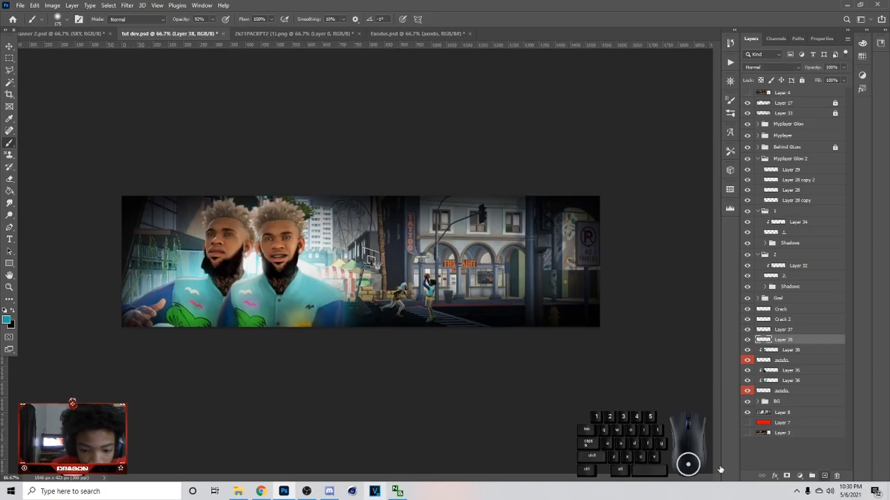
pyautogui.moveTo(152, 286); pyautogui.dragTo(183, 291)
pyautogui.hotkey('ctrl', 'z')
pyautogui.click(140, 281)
pyautogui.hotkey('ctrl', 'z')
pyautogui.click(149, 281)
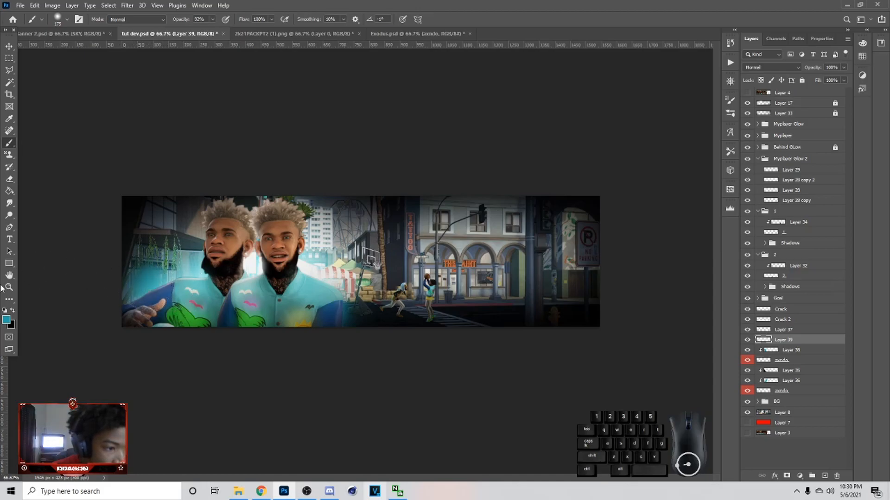
# Step: Set the new glow layer to Linear Dodge (Add) at 45% opacity and erase its excess around the left player's hand and sleeve
pyautogui.click(772, 67)
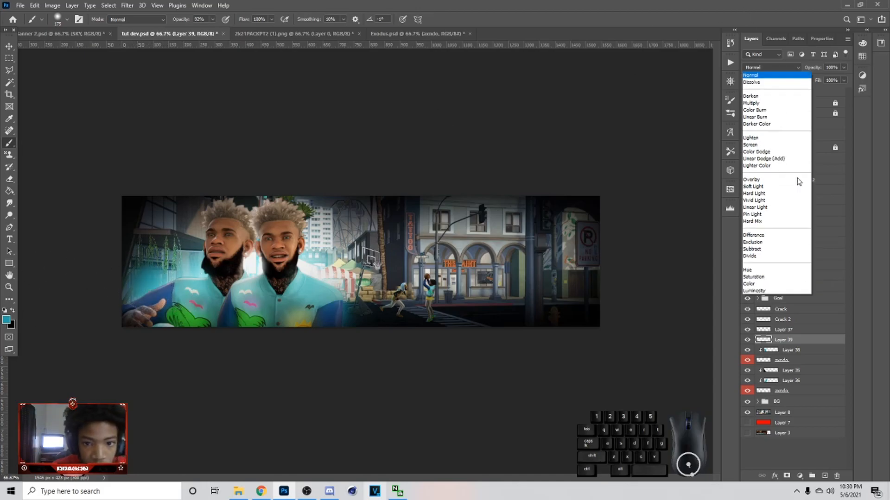
pyautogui.click(774, 158)
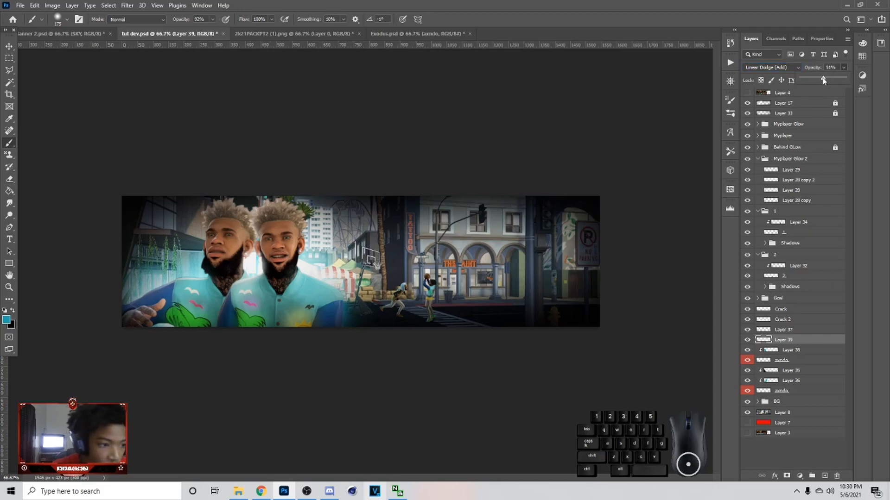
pyautogui.moveTo(823, 80); pyautogui.dragTo(821, 80)
pyautogui.press('e')
pyautogui.moveTo(155, 304); pyautogui.dragTo(170, 287)
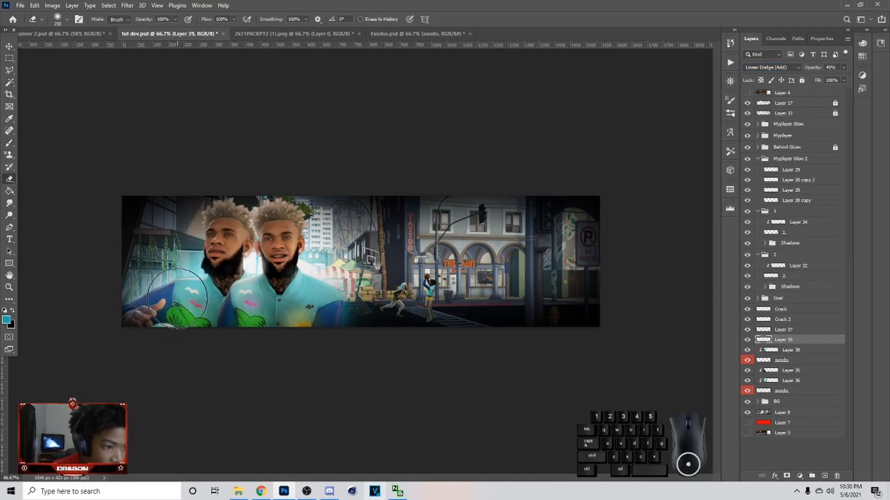
pyautogui.hotkey('ctrl', '+')
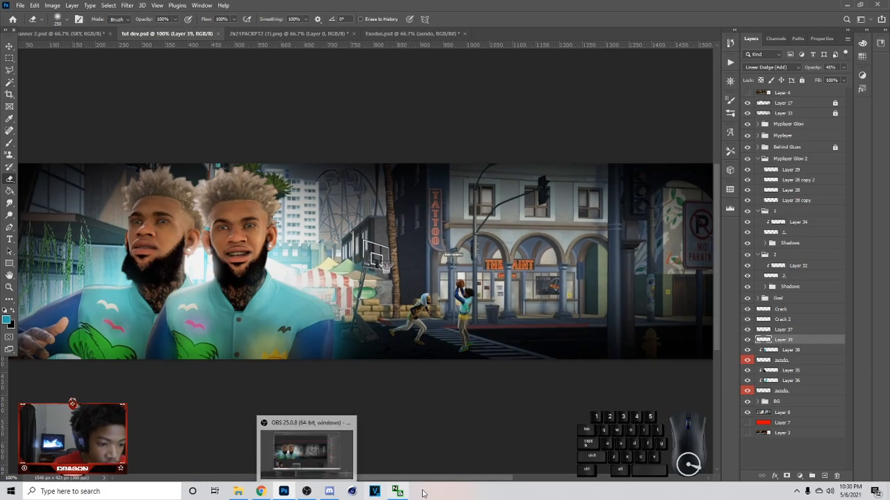
pyautogui.moveTo(488, 478); pyautogui.dragTo(390, 478)
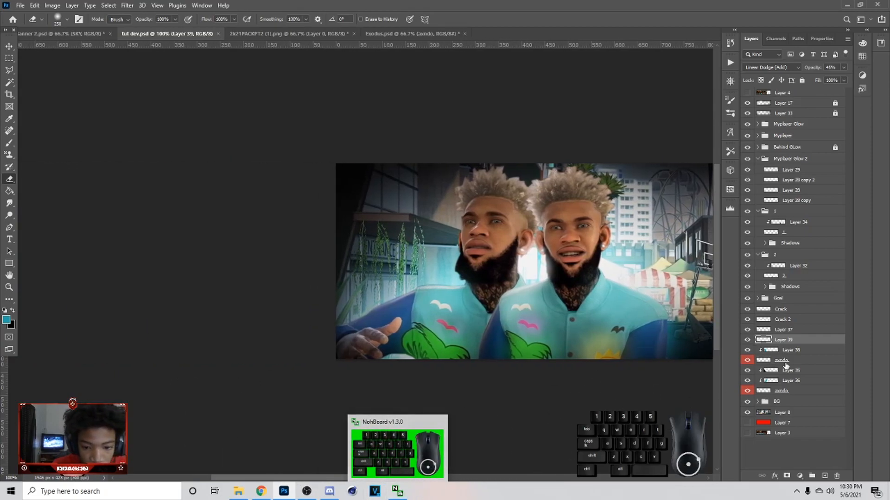
pyautogui.click(785, 361)
pyautogui.click(9, 47)
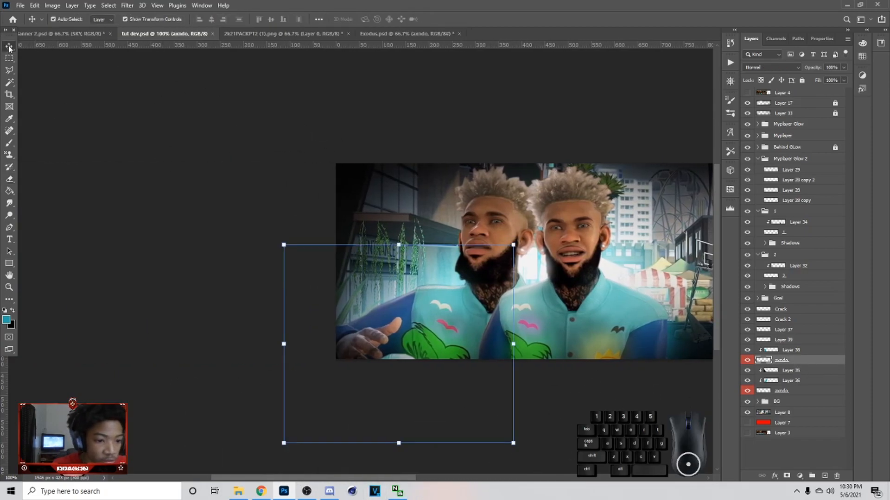
pyautogui.click(127, 6)
pyautogui.moveTo(159, 124)
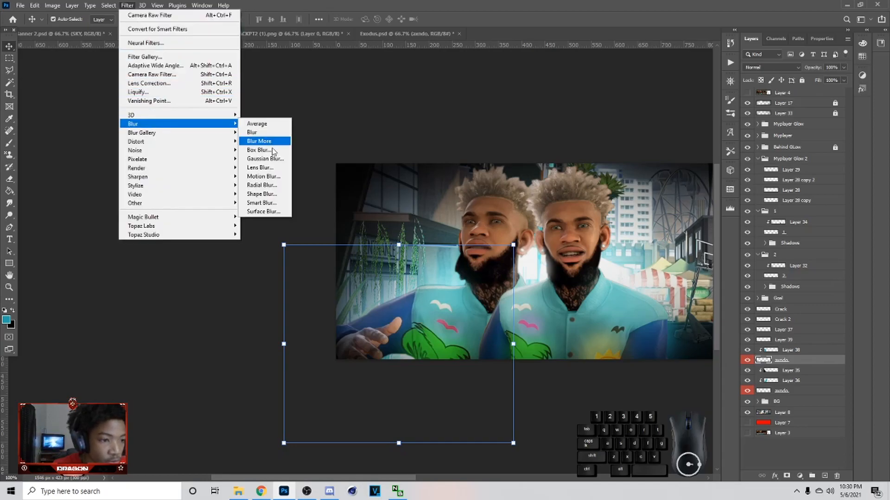
pyautogui.click(266, 159)
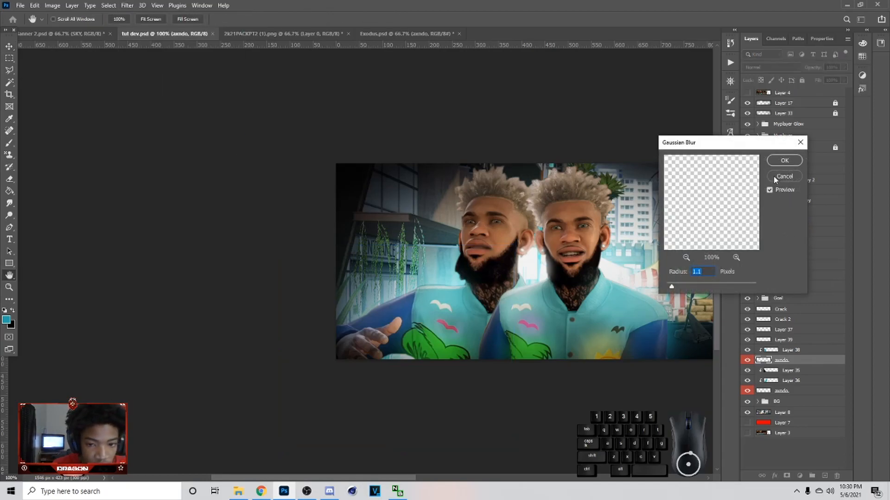
pyautogui.click(783, 177)
# Step: Look over the whole tut dev.psd banner and compare its background with the reference banner
pyautogui.keyDown('ctrl'); pyautogui.click(587, 401); pyautogui.keyUp('ctrl')
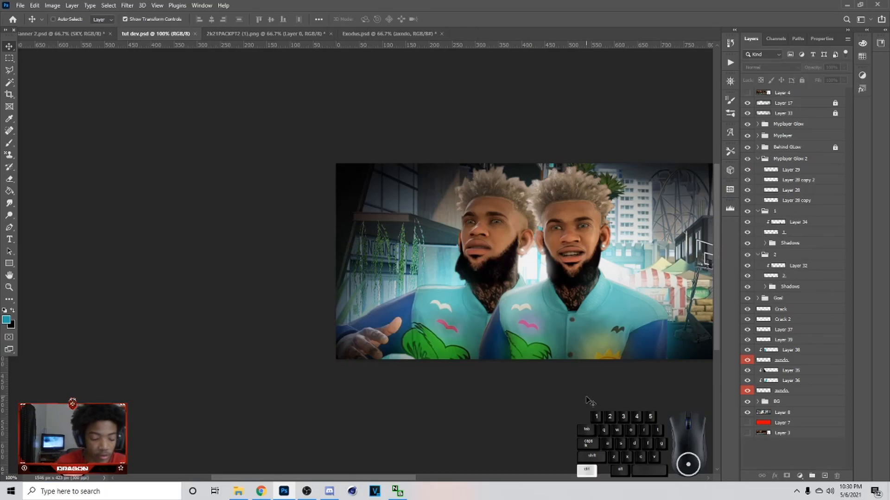
pyautogui.hotkey('ctrl', '-')
pyautogui.hotkey('ctrl', '-')
pyautogui.hotkey('ctrl', '+')
pyautogui.hotkey('ctrl', '+')
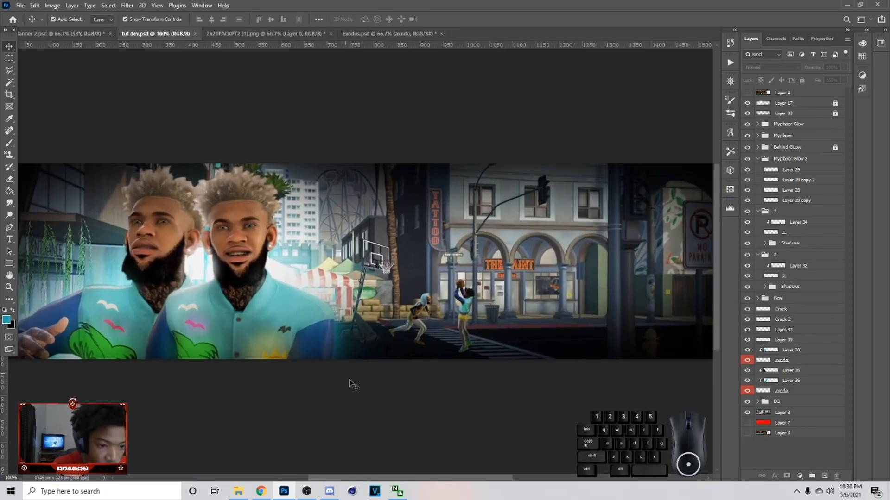
pyautogui.moveTo(491, 477); pyautogui.dragTo(528, 458)
pyautogui.click(69, 34)
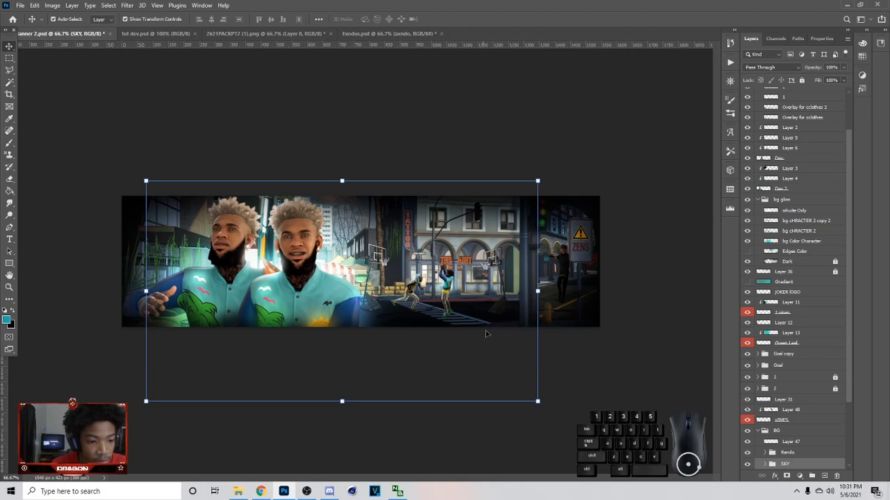
pyautogui.click(166, 34)
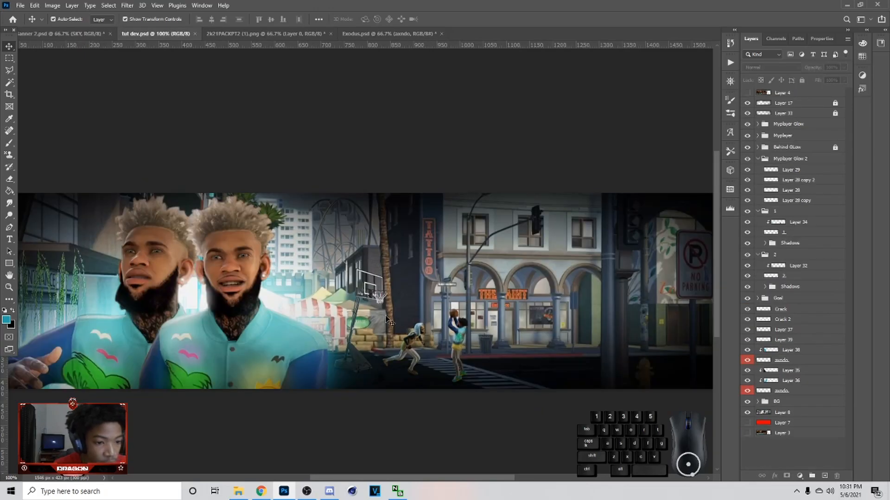
# Step: Paste another hanging-vine cutout and shrink and distort it to fit the dark wall beside the TATTOO sign
pyautogui.hotkey('ctrl', 'v')
pyautogui.hotkey('ctrl', 't')
pyautogui.moveTo(538, 271); pyautogui.dragTo(487, 277)
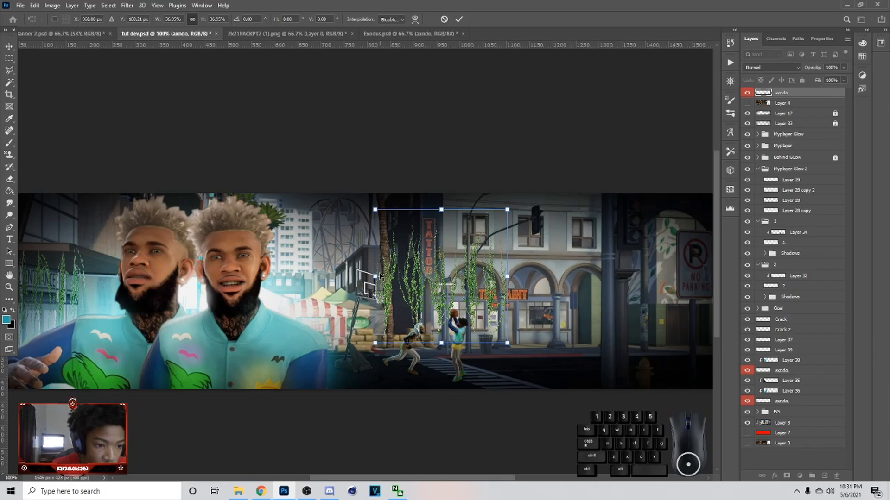
pyautogui.moveTo(375, 211); pyautogui.dragTo(425, 257)
pyautogui.moveTo(376, 344); pyautogui.dragTo(436, 338)
pyautogui.moveTo(440, 286); pyautogui.dragTo(448, 288)
pyautogui.moveTo(482, 284); pyautogui.dragTo(432, 256)
pyautogui.moveTo(388, 308); pyautogui.dragTo(407, 317)
pyautogui.moveTo(419, 270); pyautogui.dragTo(416, 268)
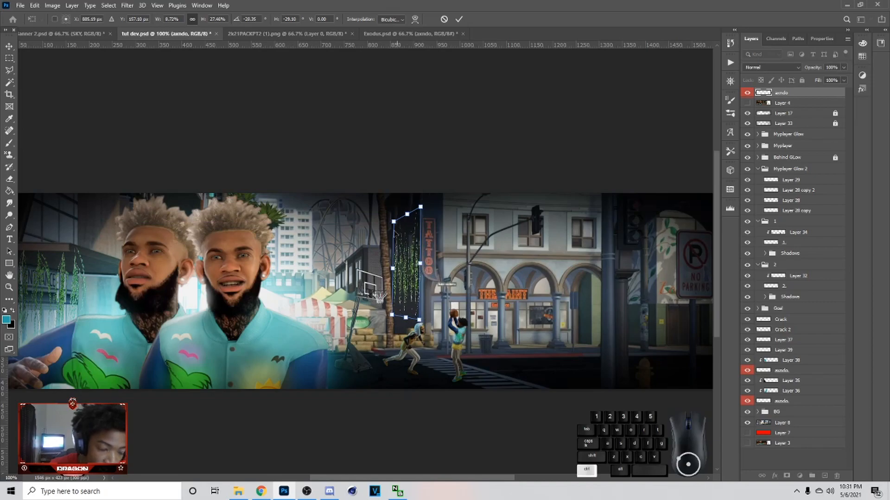
# Step: Fine-tune the vines' height and slanted edges to match the wall's perspective and apply the transform
pyautogui.moveTo(406, 216); pyautogui.dragTo(405, 212)
pyautogui.moveTo(406, 319); pyautogui.dragTo(405, 324)
pyautogui.moveTo(391, 272); pyautogui.dragTo(394, 272)
pyautogui.moveTo(394, 219)
pyautogui.mouseDown()
pyautogui.moveTo(417, 201)
pyautogui.moveTo(397, 215)
pyautogui.mouseUp()
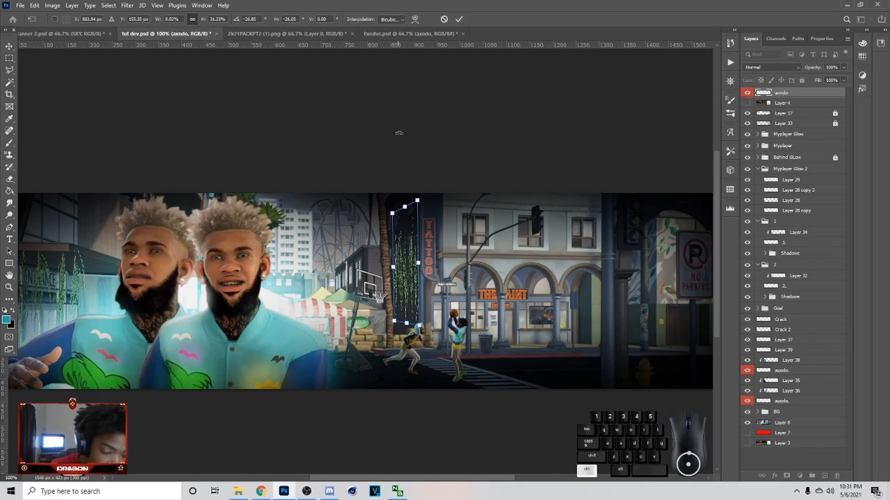
pyautogui.click(459, 19)
# Step: Place the new vine layer just above the BG group and add a new layer clipped to it
pyautogui.click(404, 282)
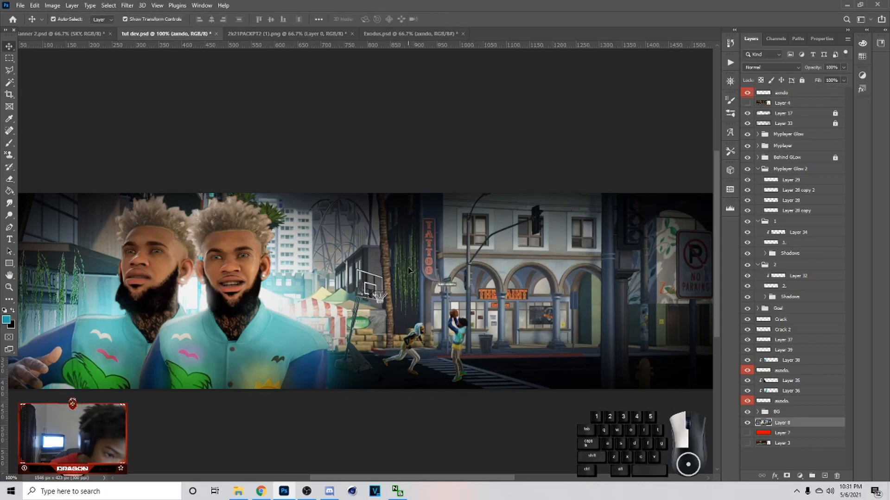
pyautogui.click(405, 282)
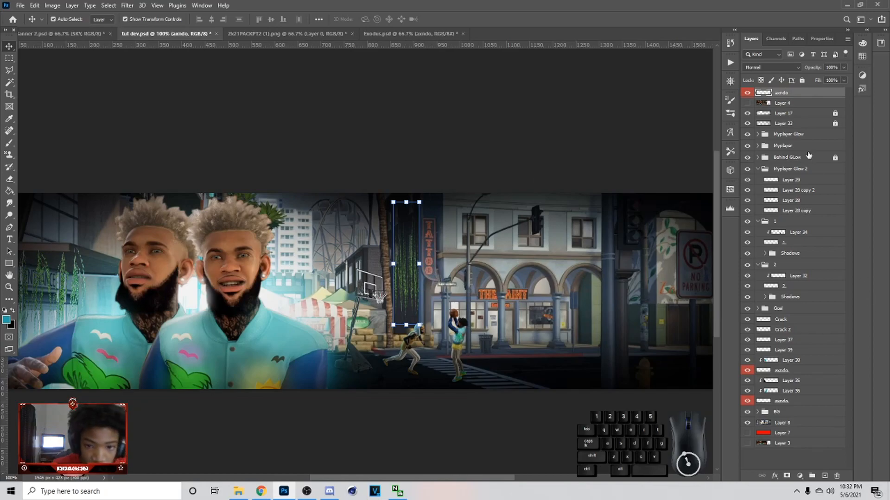
pyautogui.moveTo(780, 93); pyautogui.dragTo(776, 406)
pyautogui.click(824, 476)
pyautogui.rightClick(790, 402)
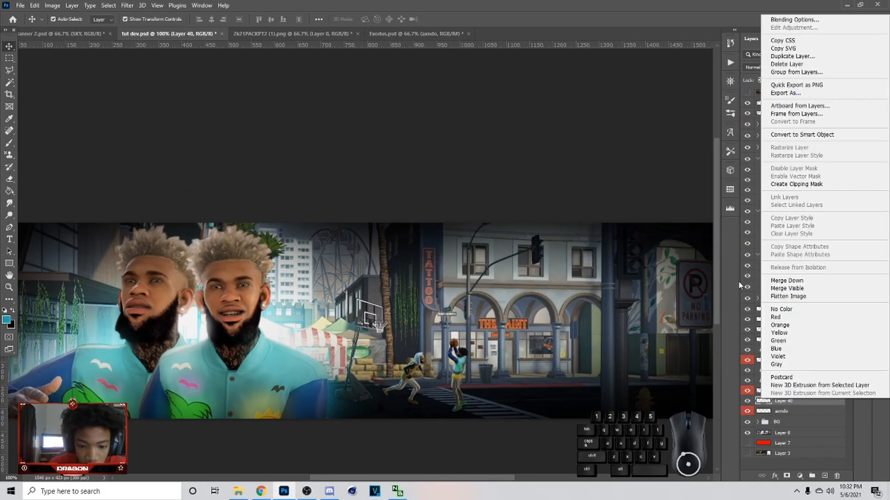
pyautogui.click(811, 185)
# Step: Paint black shading over the new vines with an enlarged Brush and lower the clipped layer's opacity to 20%
pyautogui.click(9, 143)
pyautogui.click(12, 311)
pyautogui.press(']')
pyautogui.moveTo(357, 315); pyautogui.dragTo(360, 299)
pyautogui.moveTo(380, 240)
pyautogui.mouseDown()
pyautogui.moveTo(404, 259)
pyautogui.moveTo(440, 273)
pyautogui.moveTo(447, 309)
pyautogui.mouseUp()
pyautogui.click(773, 68)
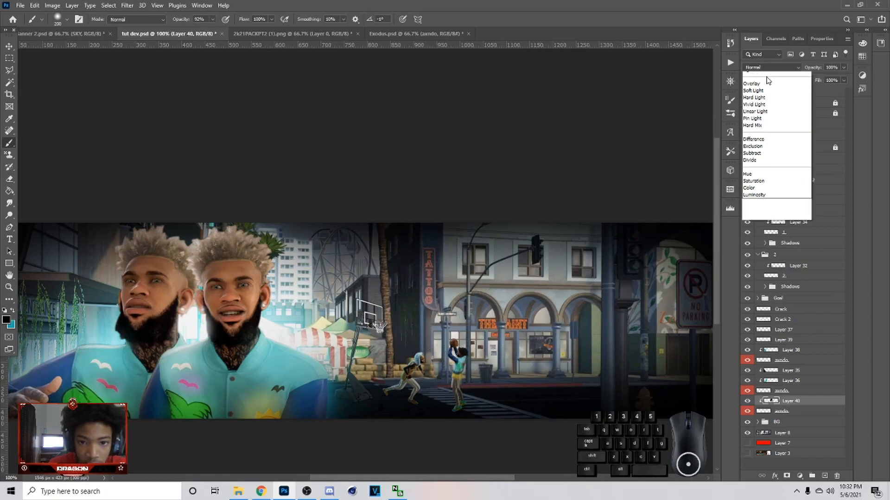
pyautogui.click(837, 70)
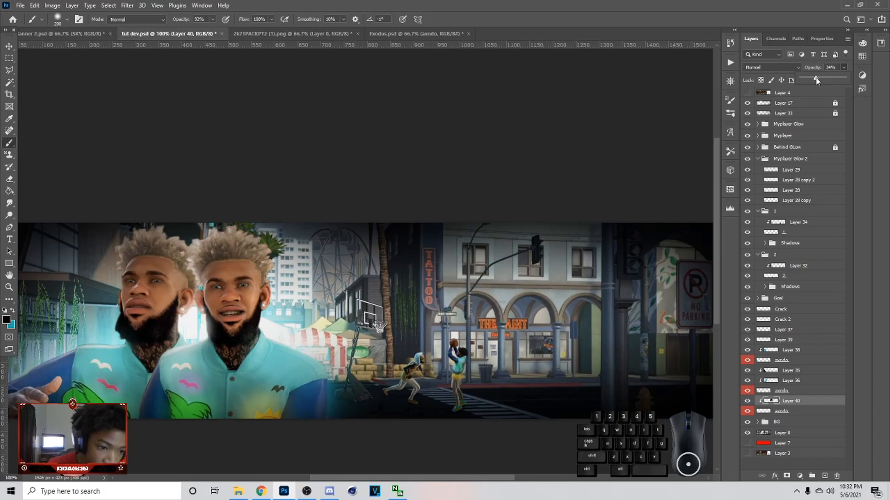
pyautogui.moveTo(816, 79); pyautogui.dragTo(813, 79)
# Step: Narrow and skew the vines beside the TATTOO sign slightly to follow the wall
pyautogui.press('v')
pyautogui.keyDown('ctrl'); pyautogui.click(792, 412); pyautogui.keyUp('ctrl')
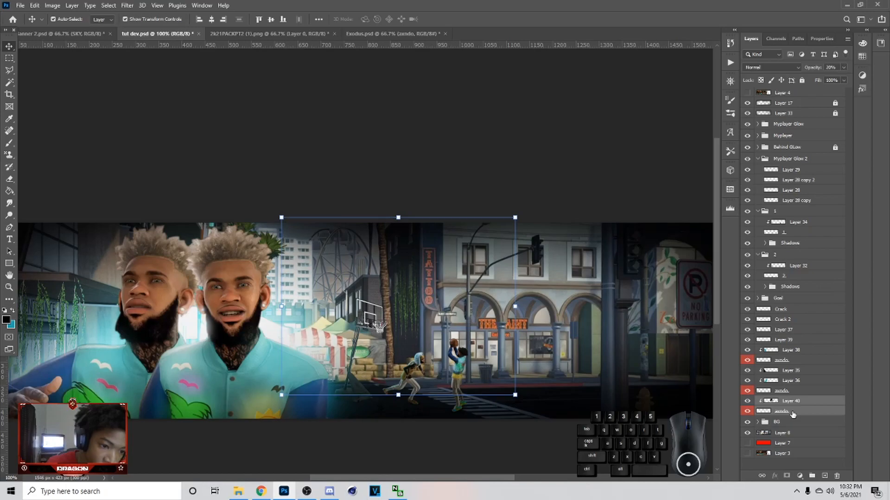
pyautogui.click(793, 413)
pyautogui.moveTo(397, 227); pyautogui.dragTo(395, 231)
pyautogui.moveTo(395, 290); pyautogui.dragTo(397, 294)
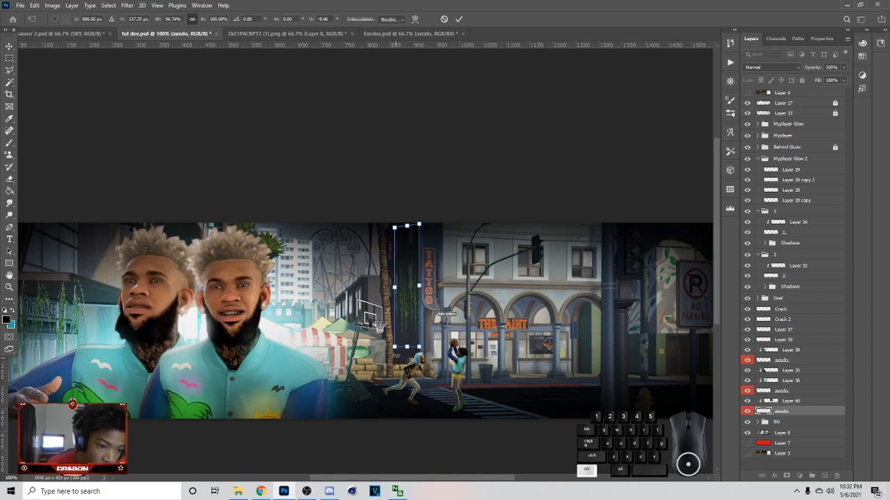
pyautogui.click(530, 454)
# Step: Save the banner document and view it whole
pyautogui.hotkey('ctrl', '-')
pyautogui.hotkey('ctrl', '-')
pyautogui.hotkey('ctrl', 's')
pyautogui.hotkey('ctrl', '=')
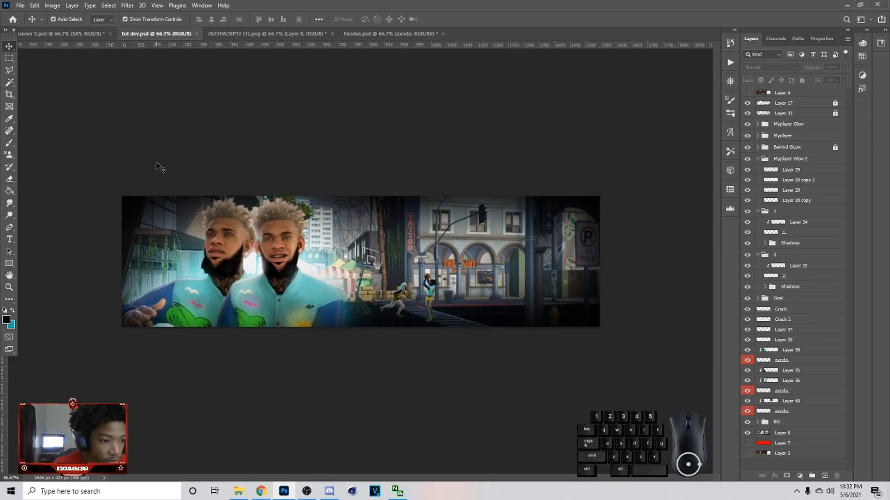
# Step: Group the plant cutouts and their clipped shading layers into a folder named Plantes and lock it
pyautogui.click(783, 433)
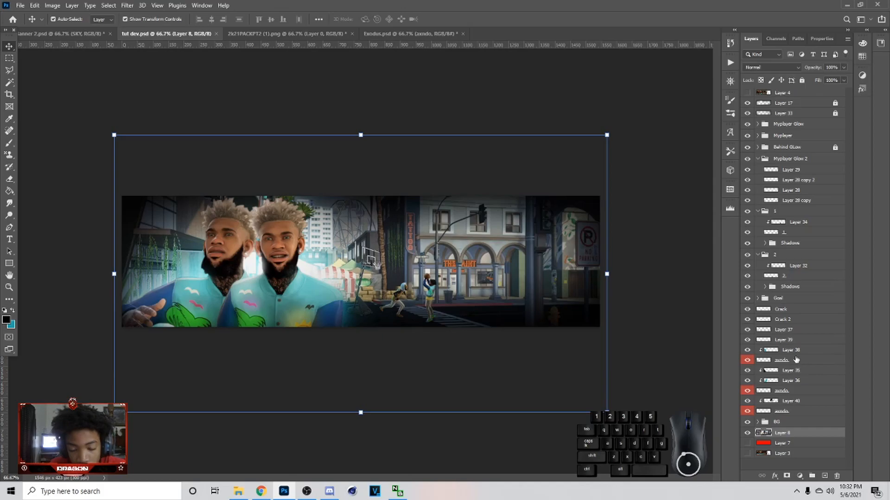
pyautogui.click(797, 350)
pyautogui.keyDown('shift'); pyautogui.click(805, 413); pyautogui.keyUp('shift')
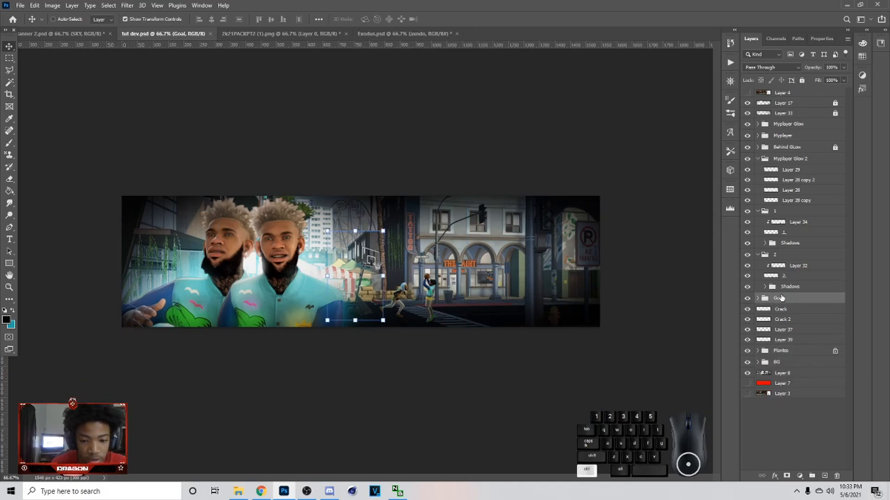
# Step: Duplicate the Goal group, flip the copy horizontally and move it in front of the arched building behind the small players
pyautogui.hotkey('ctrl', 'j')
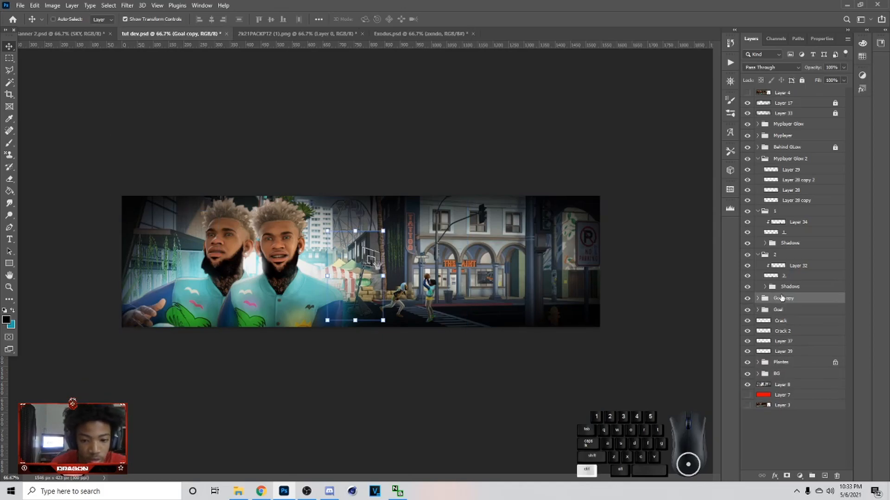
pyautogui.hotkey('ctrl', 't')
pyautogui.rightClick(363, 265)
pyautogui.click(384, 421)
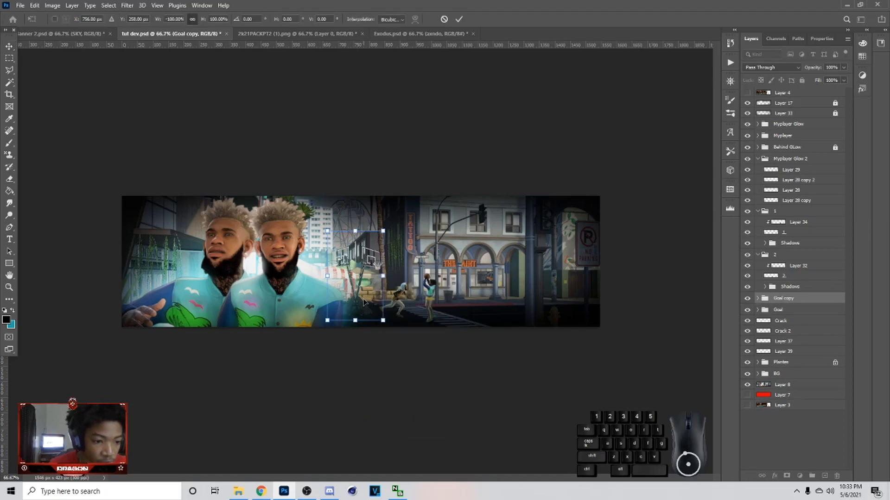
pyautogui.moveTo(362, 303); pyautogui.dragTo(486, 306)
pyautogui.click(459, 18)
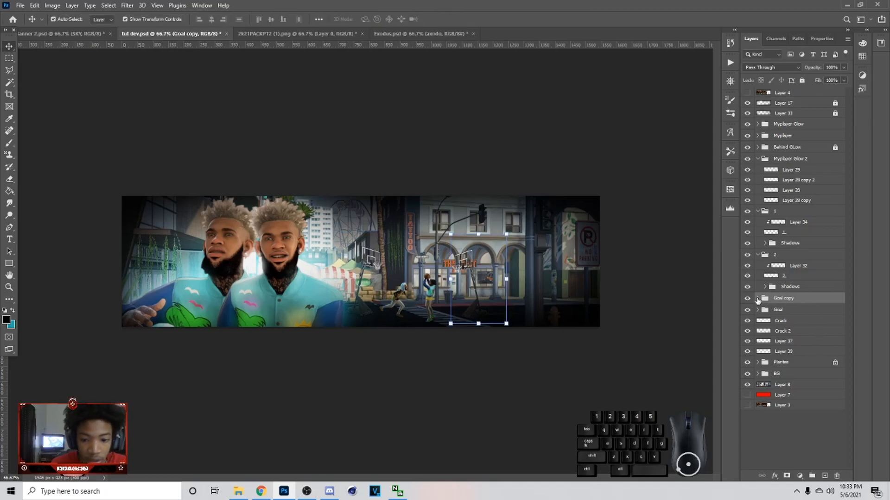
# Step: Hide Layer 26 and Layer 27 in the Goal copy group and clip a new layer to its Layer 24
pyautogui.click(758, 299)
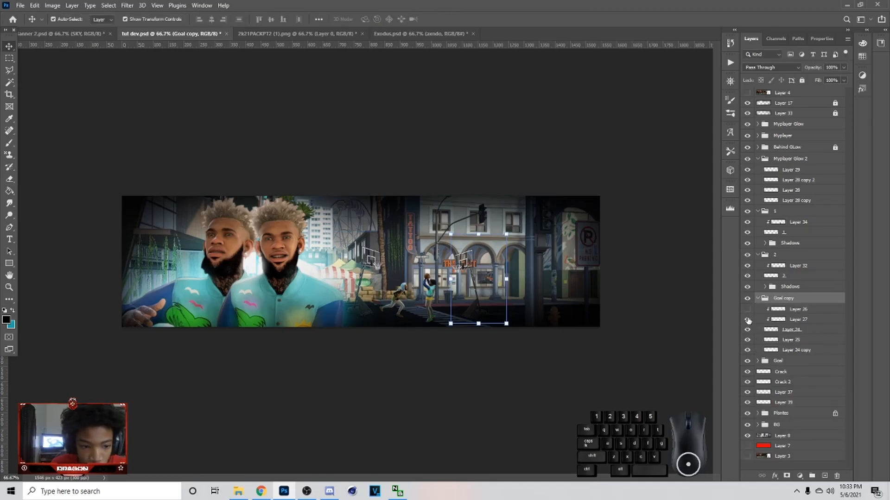
pyautogui.click(788, 330)
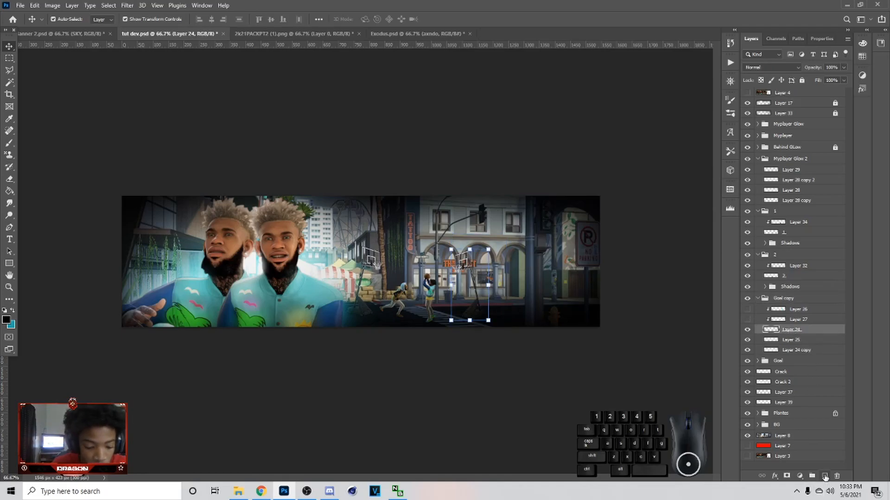
pyautogui.click(824, 476)
pyautogui.hotkey('ctrl', 'alt', 'g')
# Step: Paint black shading over the copied goal on the clipped layer and lower its opacity to 68%
pyautogui.press('b')
pyautogui.moveTo(503, 279); pyautogui.dragTo(496, 272)
pyautogui.moveTo(497, 272); pyautogui.dragTo(522, 306)
pyautogui.moveTo(842, 69); pyautogui.dragTo(830, 80)
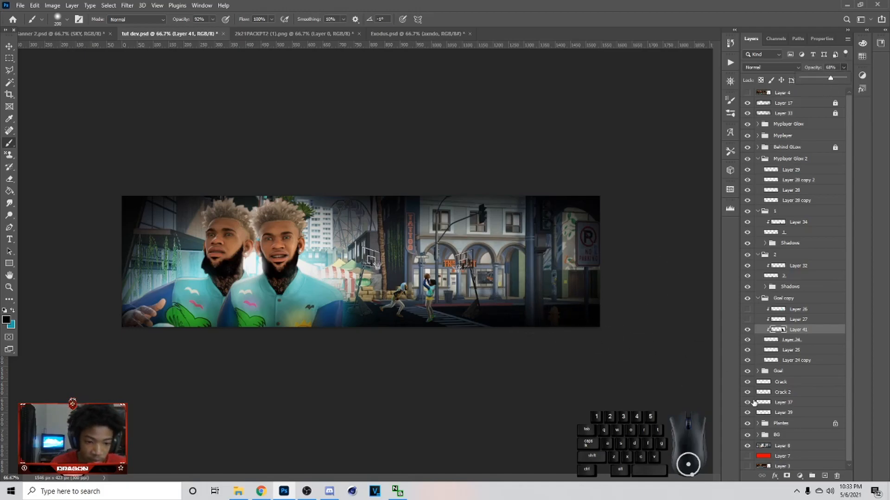
# Step: Expand the BG group to reach its background layers
pyautogui.scroll(-1, 753, 402)
pyautogui.click(786, 370)
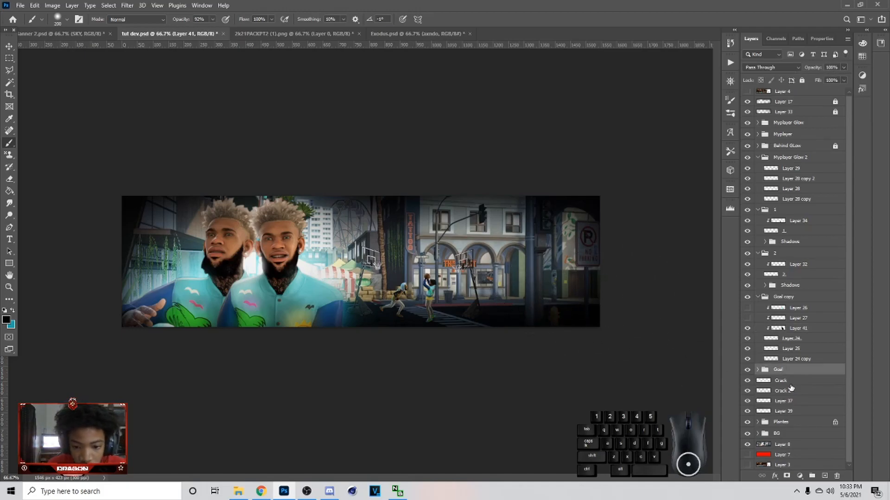
pyautogui.click(786, 390)
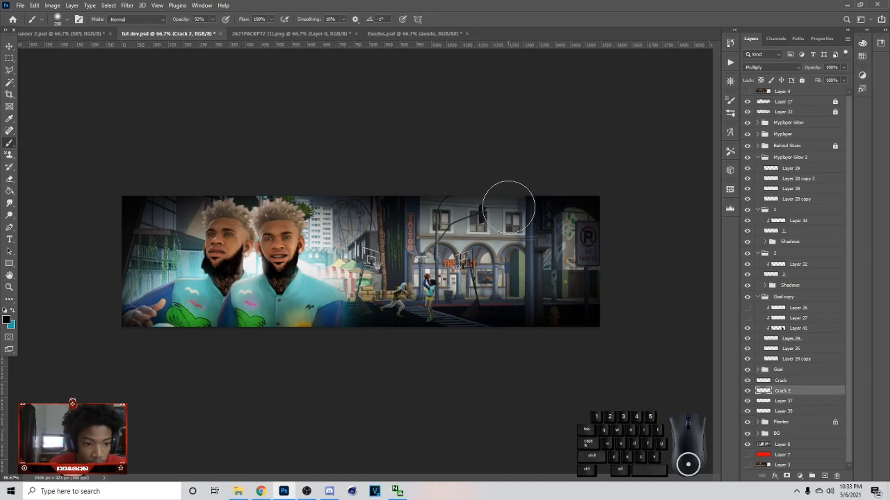
pyautogui.click(758, 433)
pyautogui.click(783, 444)
pyautogui.press('m')
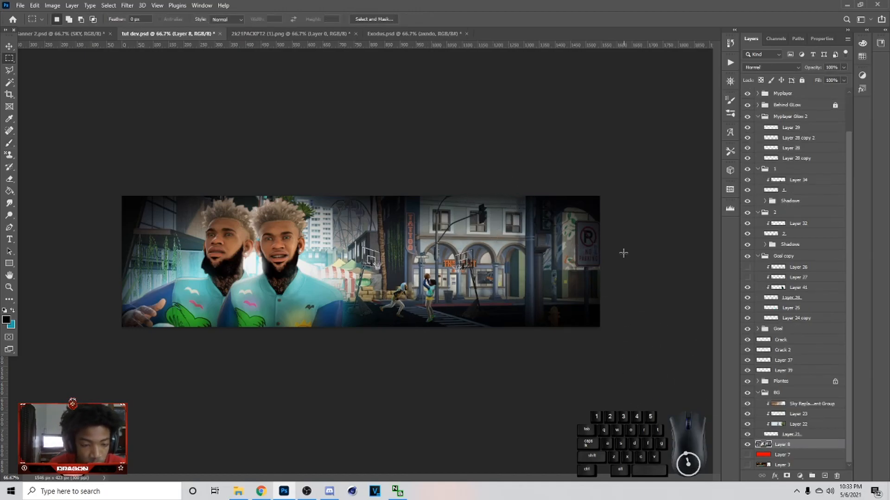
pyautogui.moveTo(526, 195); pyautogui.dragTo(526, 195)
pyautogui.moveTo(305, 338); pyautogui.dragTo(274, 332)
pyautogui.click(318, 345)
# Step: Add a layer above the Sky Replacement Group and dab black over the middle of the street with a 900 px soft brush
pyautogui.press('b')
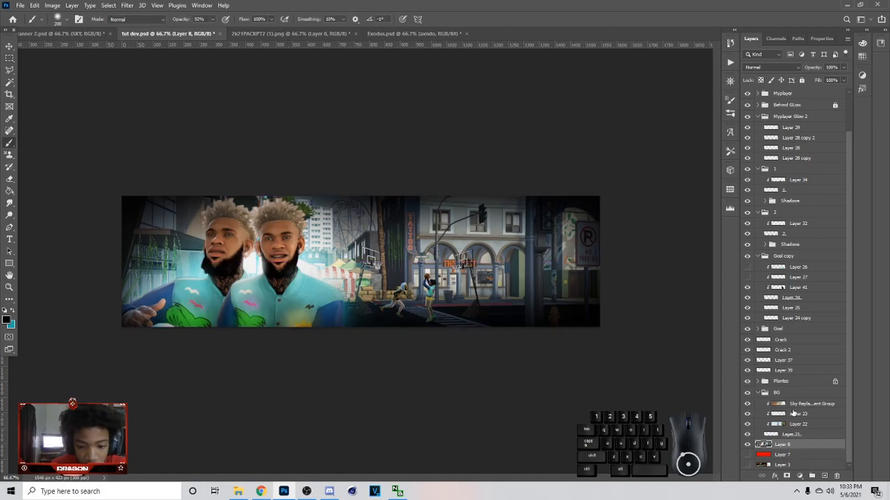
pyautogui.click(793, 405)
pyautogui.click(825, 476)
pyautogui.press(']')
pyautogui.press(']')
pyautogui.press(']')
pyautogui.press(']')
pyautogui.press(']')
pyautogui.press(']')
pyautogui.press(']')
pyautogui.press(']')
pyautogui.click(400, 266)
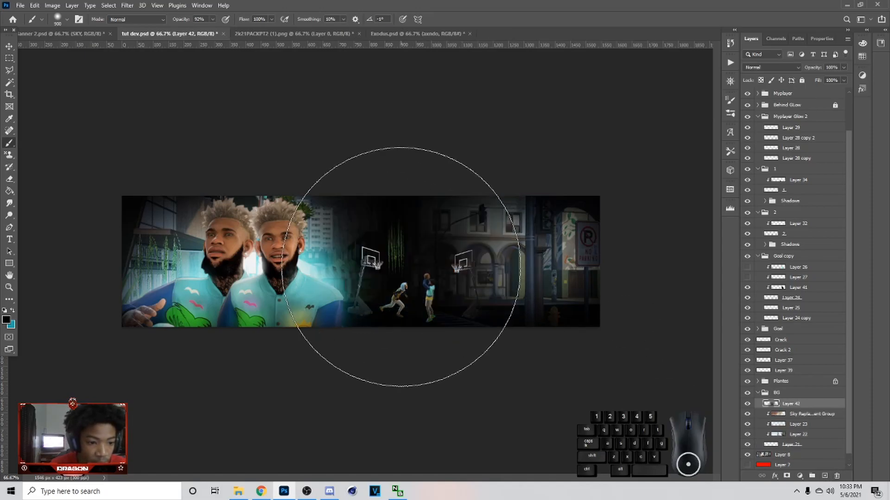
pyautogui.click(401, 266)
pyautogui.click(401, 266)
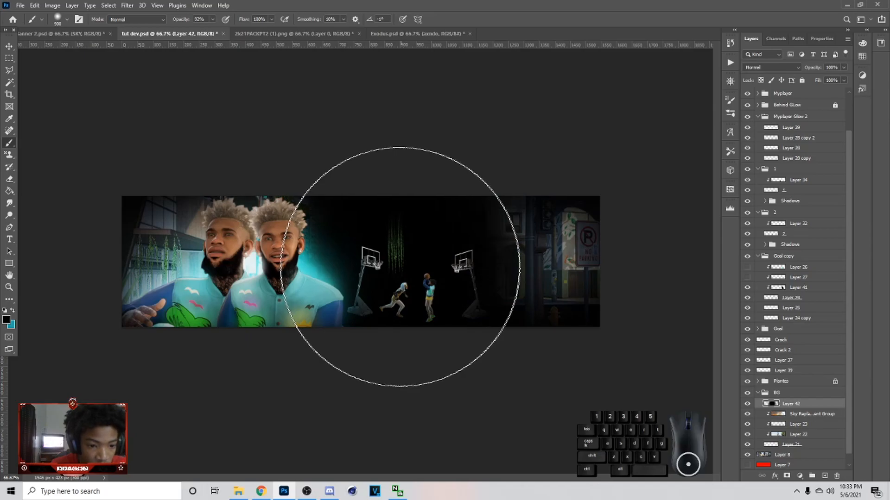
# Step: Copy the dark no-parking section at the banner's right end from Layer 8 to a new layer atop the BG group
pyautogui.scroll(-1, 817, 379)
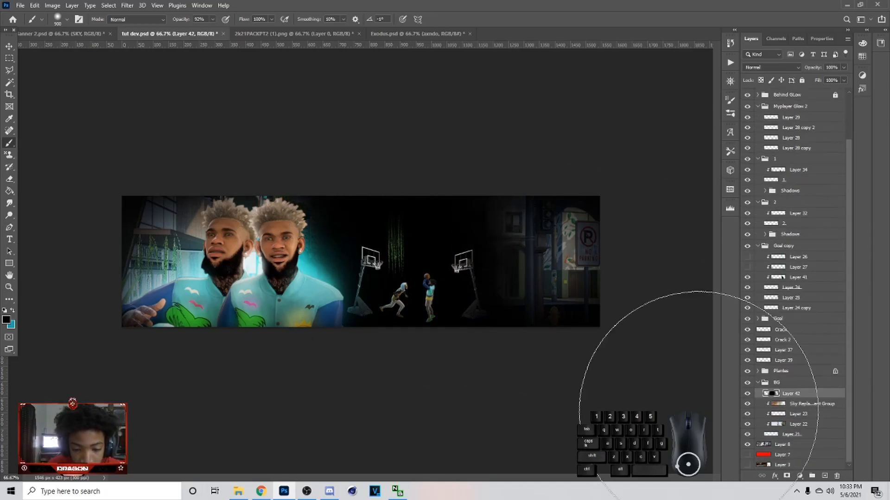
pyautogui.press('m')
pyautogui.moveTo(526, 195)
pyautogui.mouseDown()
pyautogui.moveTo(109, 331)
pyautogui.moveTo(609, 333)
pyautogui.mouseUp()
pyautogui.click(810, 448)
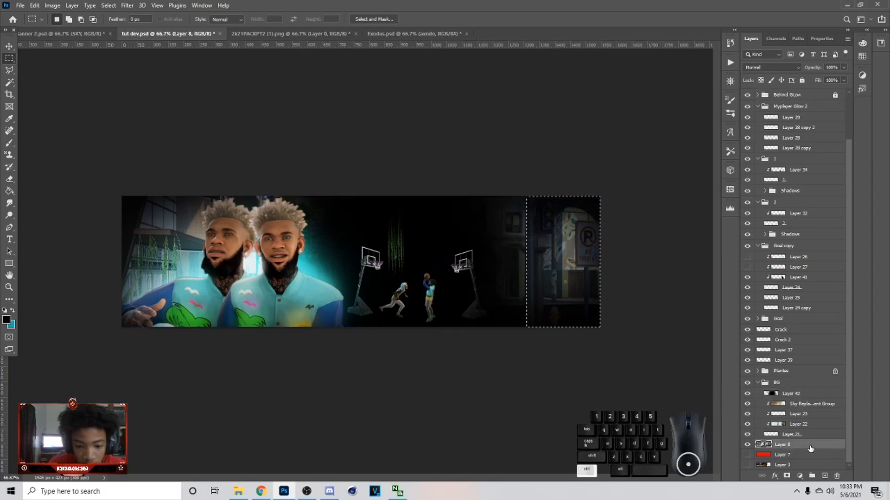
pyautogui.hotkey('ctrl', 'j')
pyautogui.moveTo(789, 390); pyautogui.dragTo(781, 389)
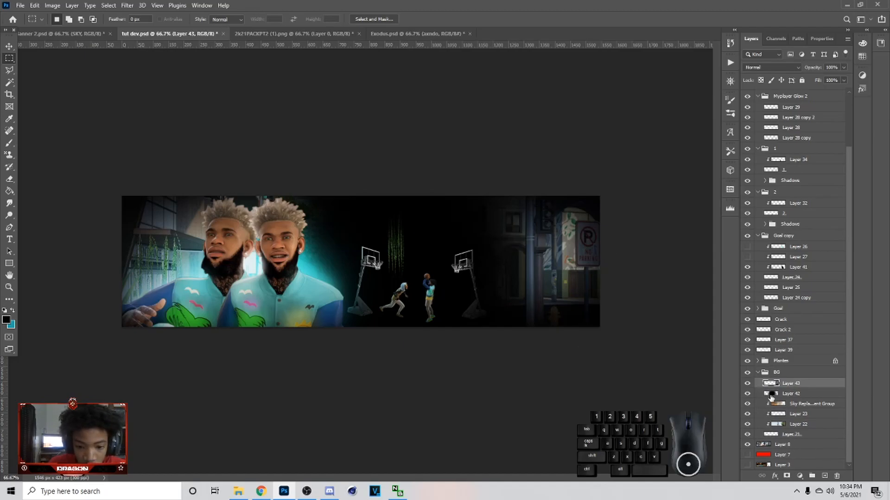
# Step: Load Layer 42's black dab as a selection, copy that area of Layer 8 to a new layer, and hide Layer 42
pyautogui.rightClick(770, 395)
pyautogui.click(794, 231)
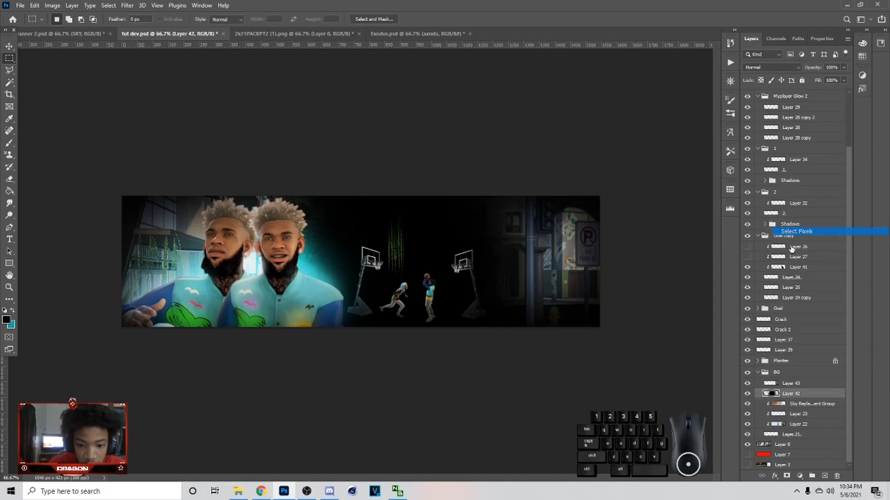
pyautogui.click(778, 445)
pyautogui.hotkey('ctrl', 'j')
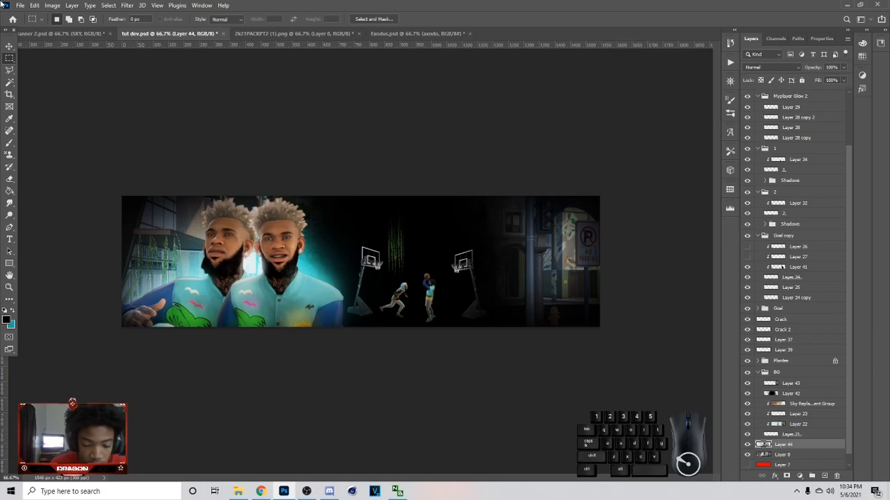
pyautogui.click(748, 393)
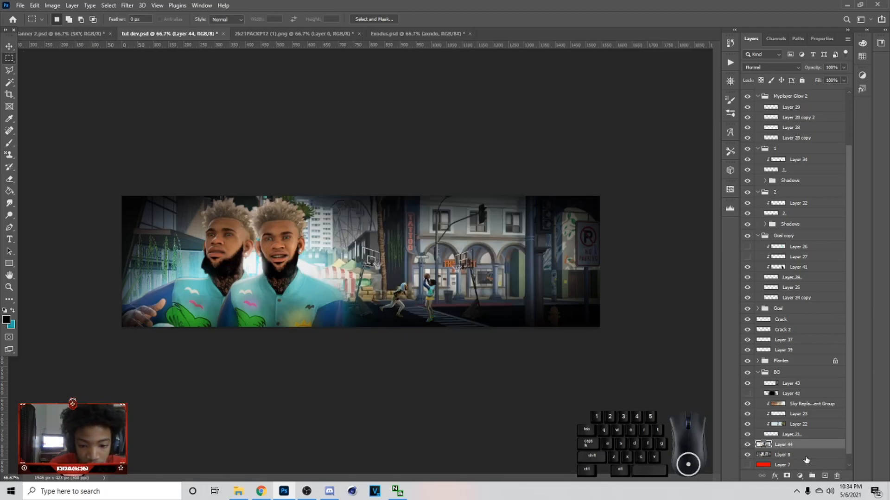
pyautogui.press('v')
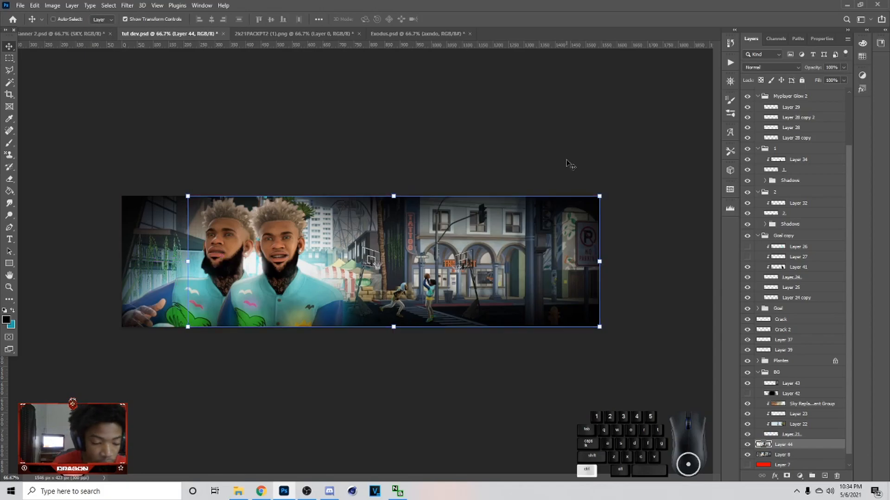
pyautogui.hotkey('ctrl', 'u')
pyautogui.moveTo(565, 232); pyautogui.dragTo(541, 229)
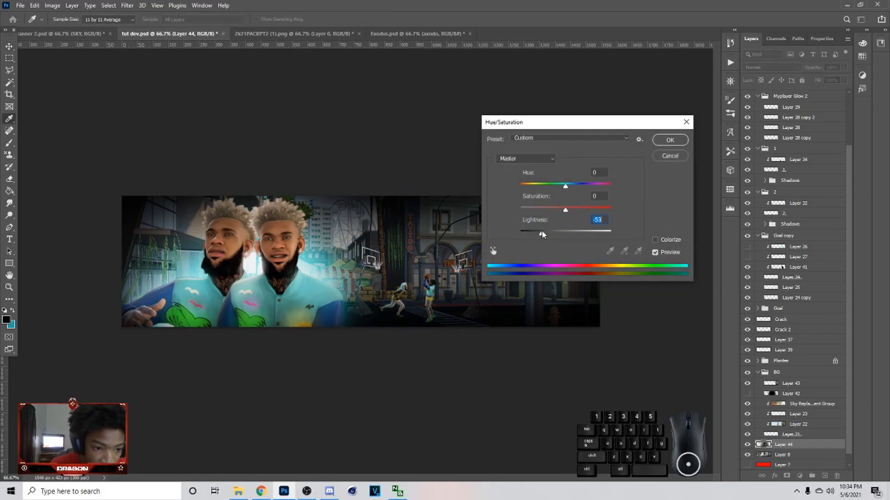
pyautogui.click(667, 154)
# Step: Apply the Camera Raw filter to Layer 44 with Highlights -30, Shadows -31, Whites -40 and Blacks -7
pyautogui.click(127, 6)
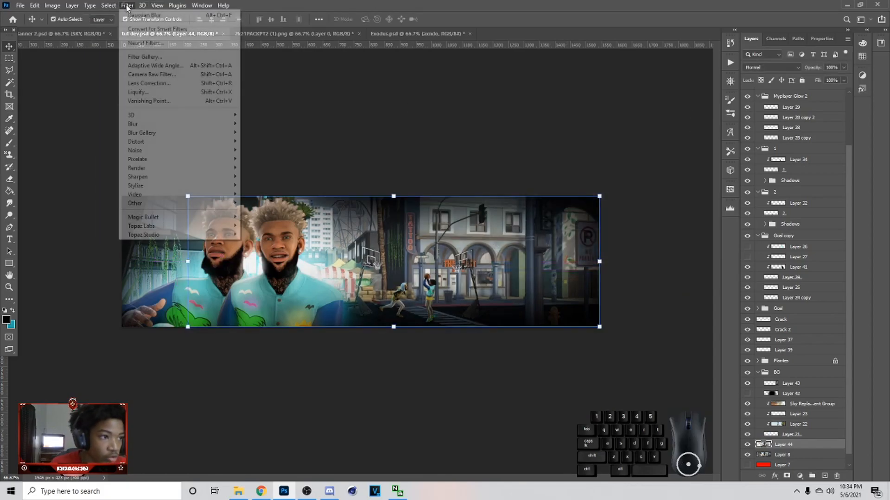
pyautogui.click(166, 80)
pyautogui.moveTo(604, 304); pyautogui.dragTo(601, 349)
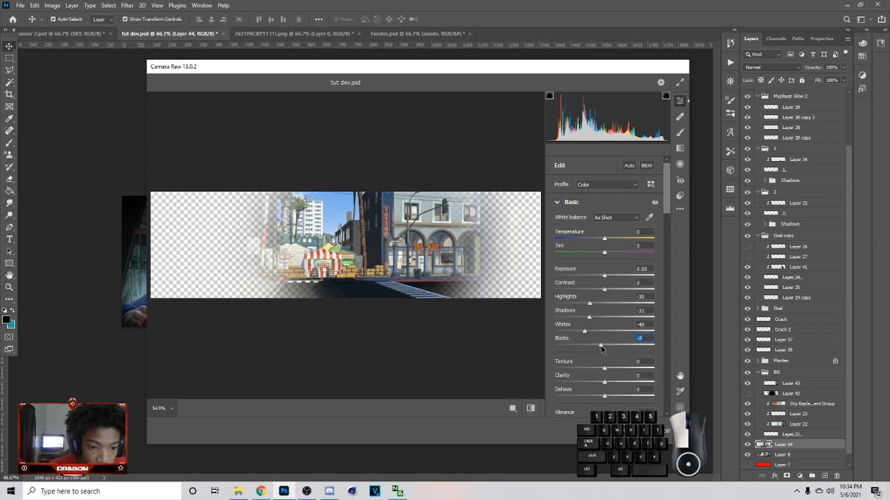
pyautogui.click(680, 431)
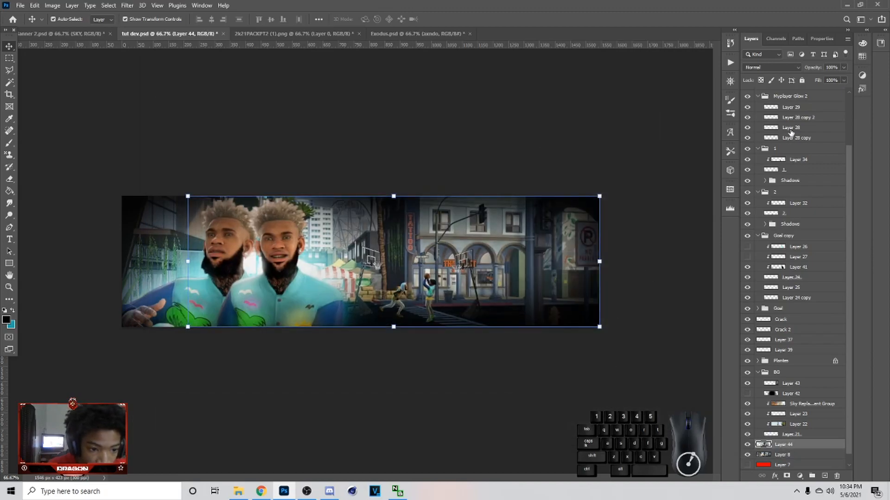
# Step: Lower Layer 44's opacity to 62%, compare the background with the layer hidden and shown, and save the document
pyautogui.click(844, 67)
pyautogui.moveTo(844, 79); pyautogui.dragTo(828, 80)
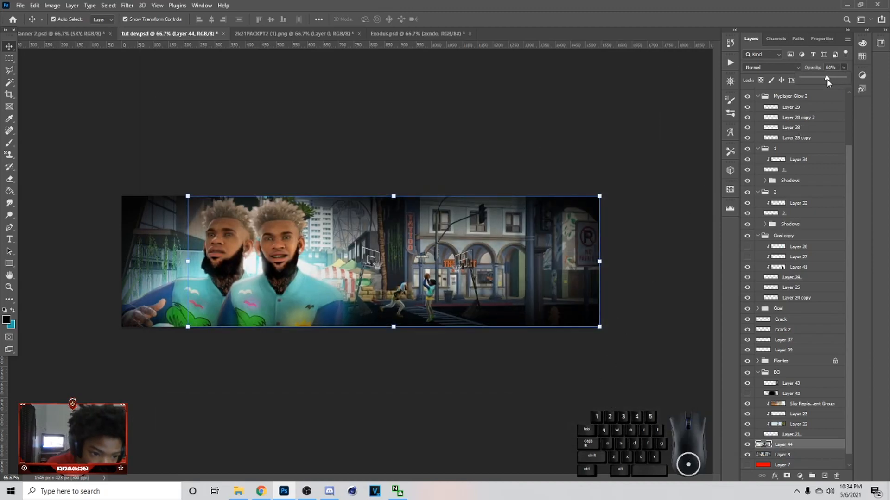
pyautogui.click(747, 445)
pyautogui.click(747, 445)
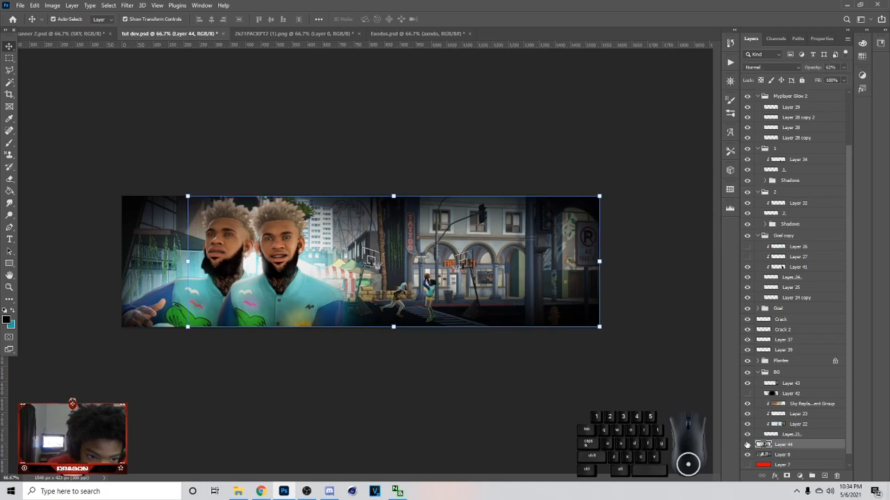
pyautogui.press('ctrl')
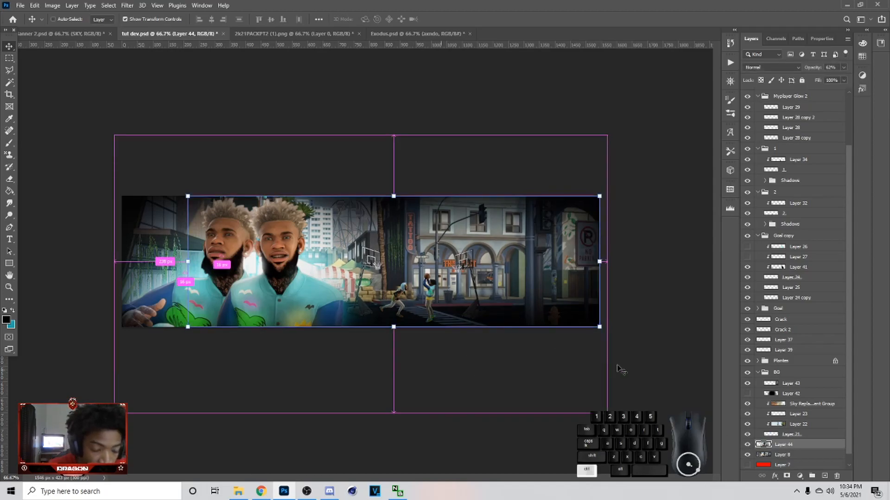
pyautogui.hotkey('ctrl', 's')
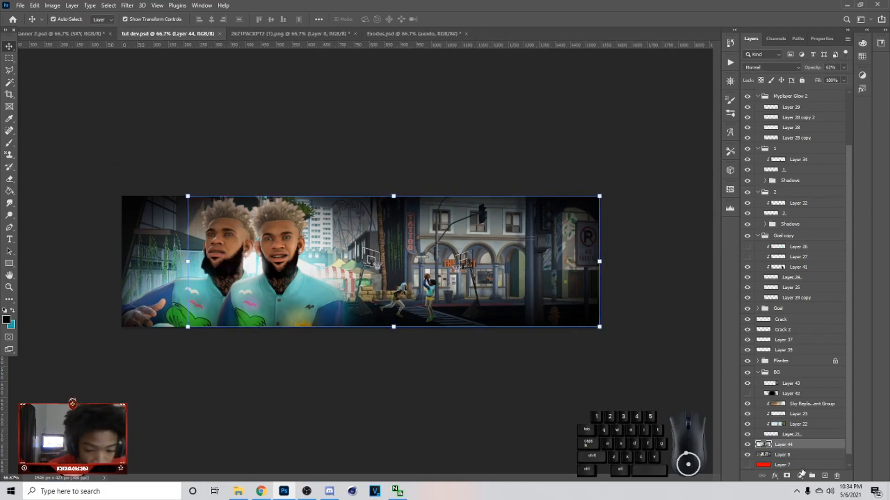
# Step: Add a layer above Layer 44 and dab black over the upper building area with a large soft brush
pyautogui.scroll(-1, 806, 464)
pyautogui.click(824, 476)
pyautogui.press('b')
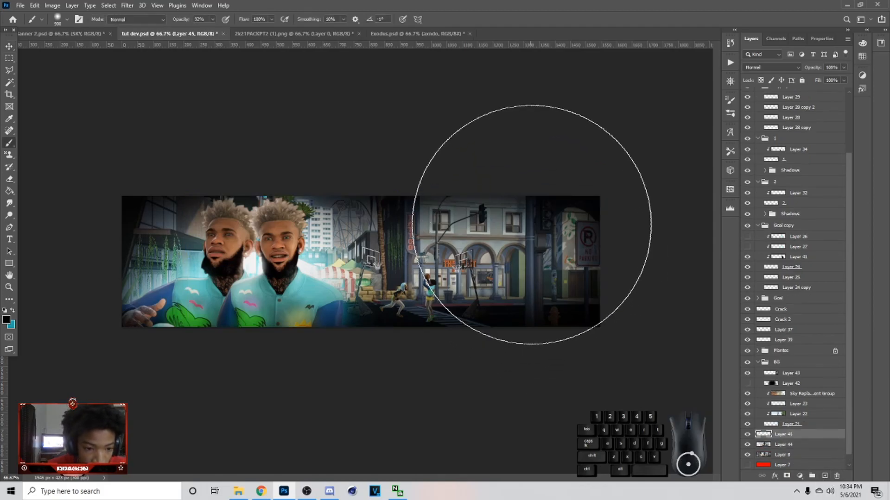
pyautogui.press(']')
pyautogui.press(']')
pyautogui.press(']')
pyautogui.moveTo(512, 166)
pyautogui.mouseDown()
pyautogui.moveTo(466, 175)
pyautogui.moveTo(546, 199)
pyautogui.mouseUp()
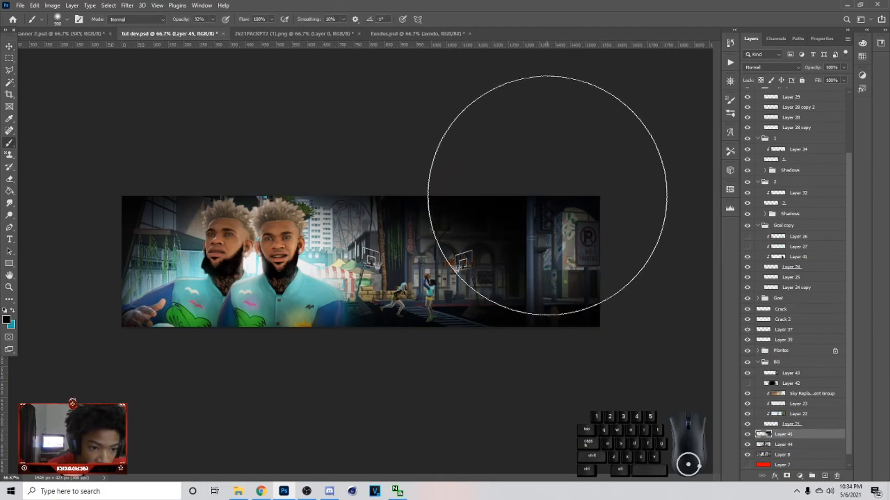
# Step: Lower Layer 45's opacity to soften the black dab over the building, deselect the layer and save the document
pyautogui.moveTo(837, 81); pyautogui.dragTo(819, 77)
pyautogui.click(814, 69)
pyautogui.click(843, 68)
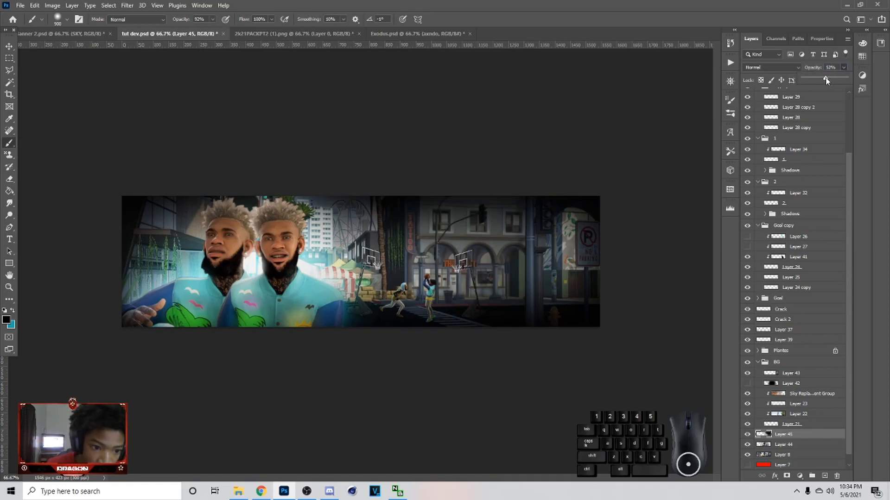
pyautogui.moveTo(825, 79); pyautogui.dragTo(811, 82)
pyautogui.press('v')
pyautogui.click(596, 353)
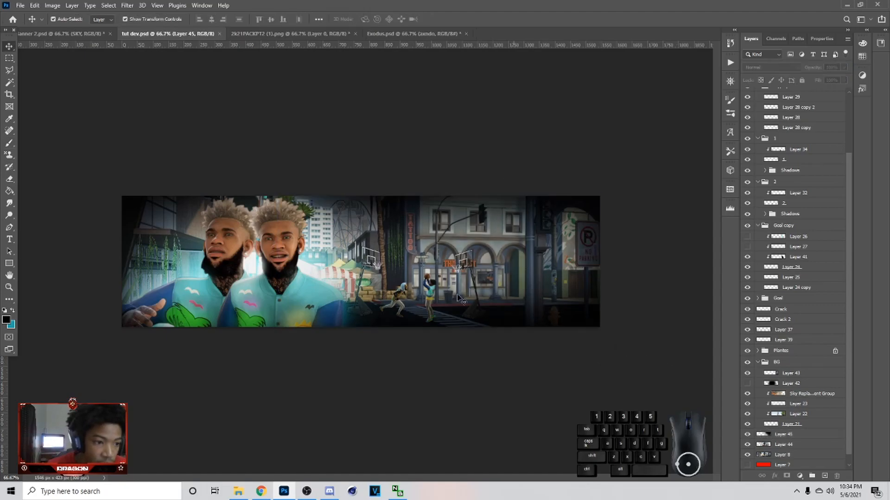
# Step: Compare the current banner with the finished reference banner in the other open document
pyautogui.click(63, 36)
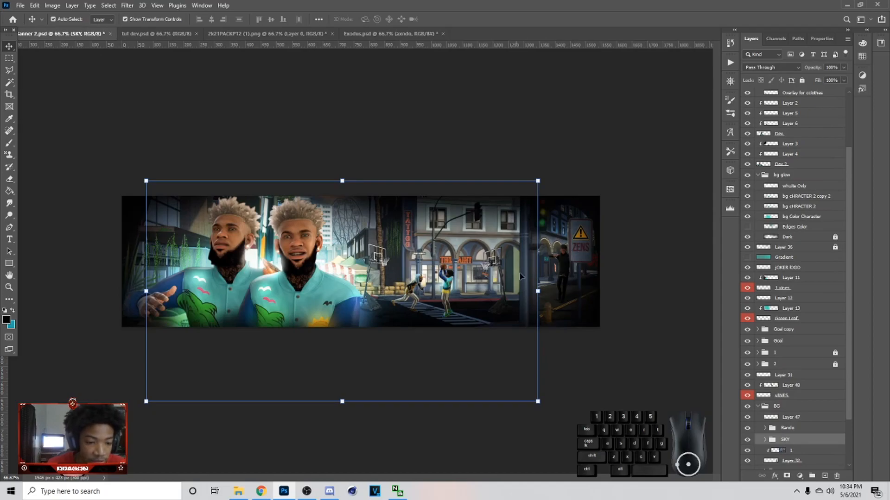
pyautogui.click(165, 34)
pyautogui.click(55, 33)
pyautogui.click(156, 35)
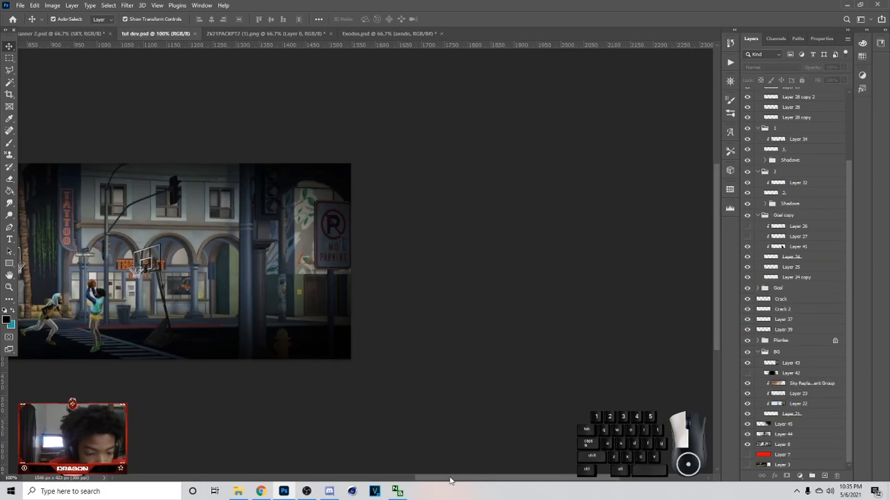
# Step: Trace the archway area beside the no-parking sign on Layer 8 with the Pen tool, select it with a 1 px feather and copy it to a new layer
pyautogui.moveTo(451, 479); pyautogui.dragTo(417, 478)
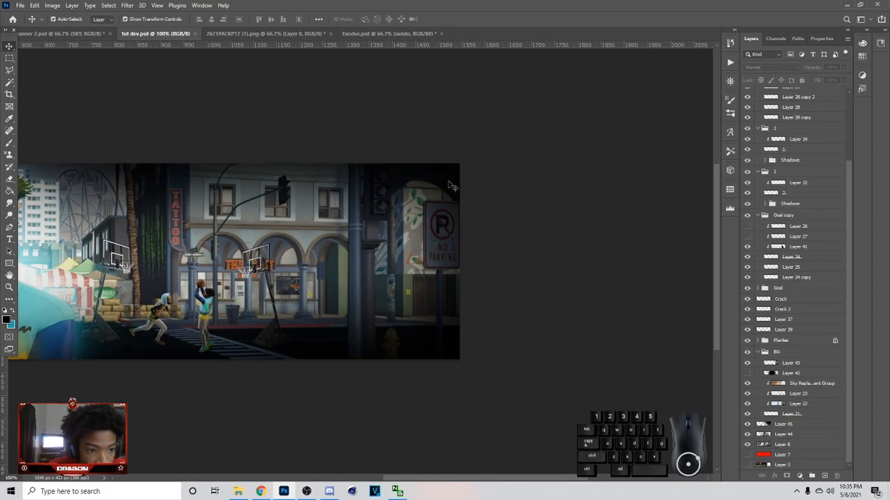
pyautogui.click(790, 446)
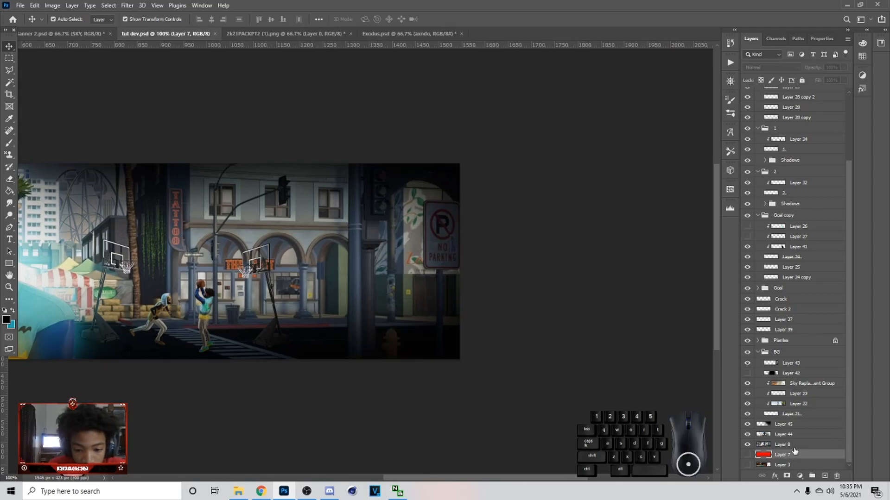
pyautogui.press('p')
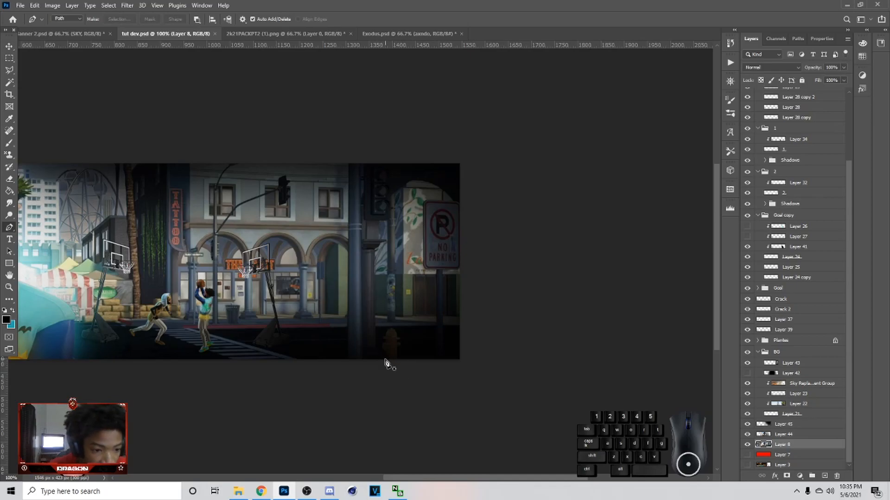
pyautogui.click(387, 355)
pyautogui.click(384, 354)
pyautogui.click(384, 350)
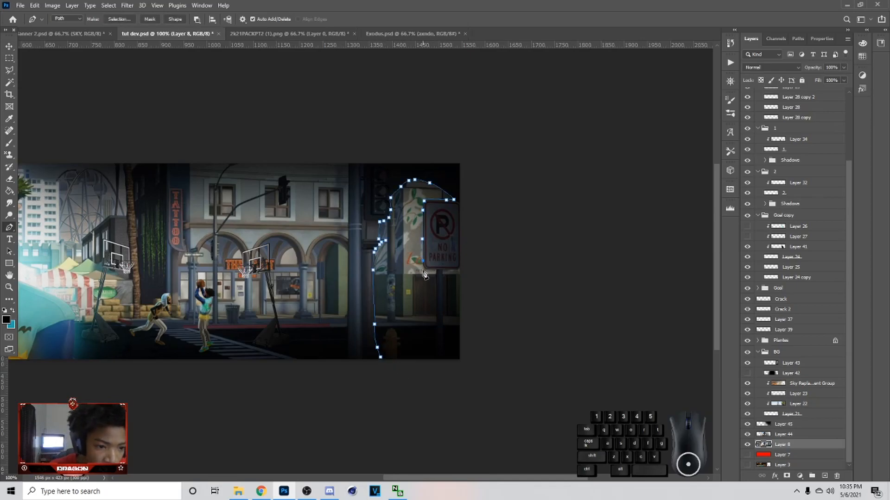
pyautogui.rightClick(423, 107)
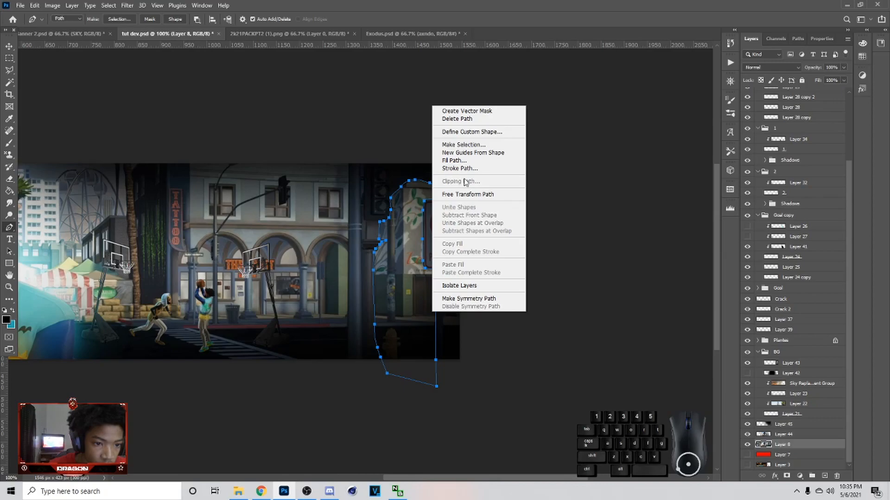
pyautogui.click(468, 143)
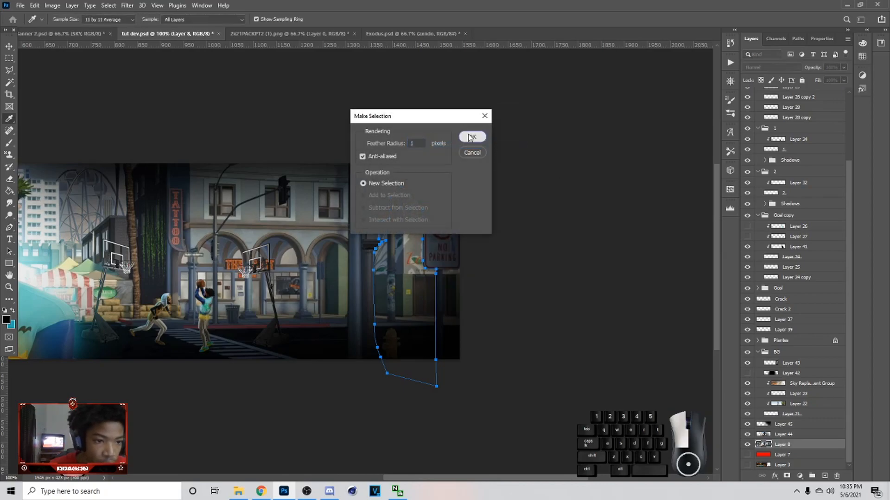
pyautogui.click(470, 137)
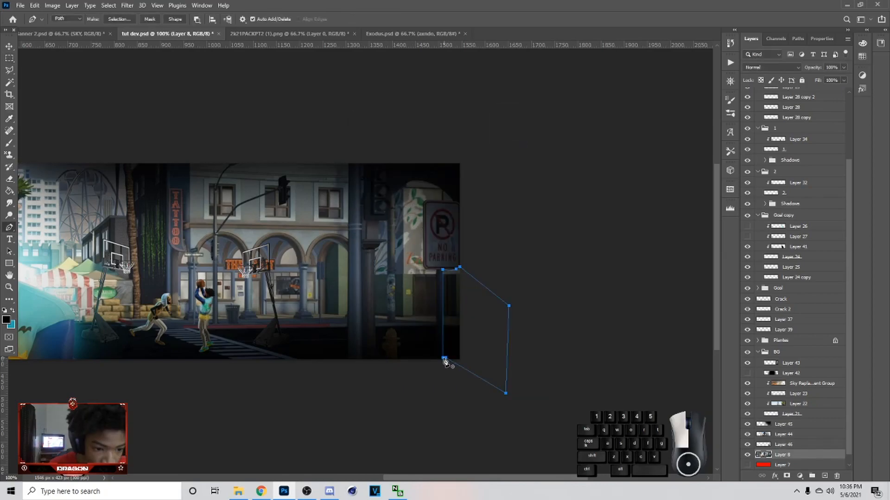
# Step: Turn the path around the strip beyond the no-parking signpost into a selection and copy that area of Layer 8 to a new layer
pyautogui.rightClick(461, 338)
pyautogui.rightClick(443, 315)
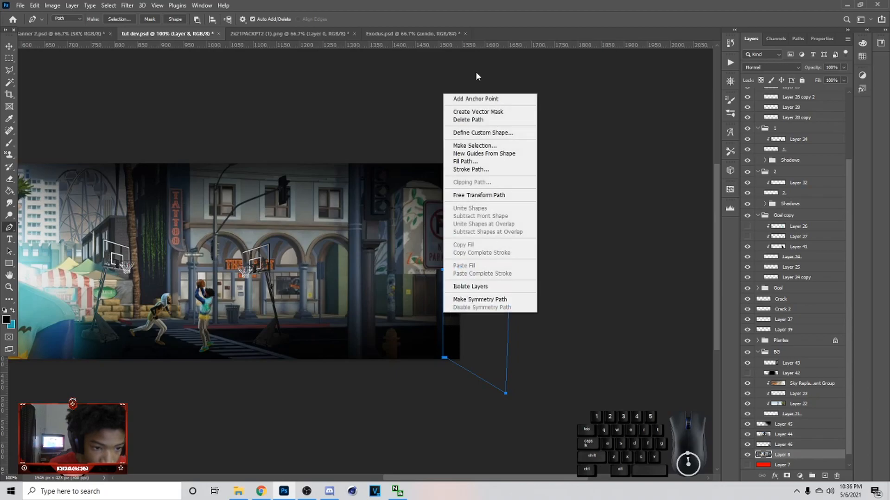
pyautogui.click(473, 147)
pyautogui.click(471, 137)
pyautogui.press('m')
pyautogui.hotkey('ctrl', 'j')
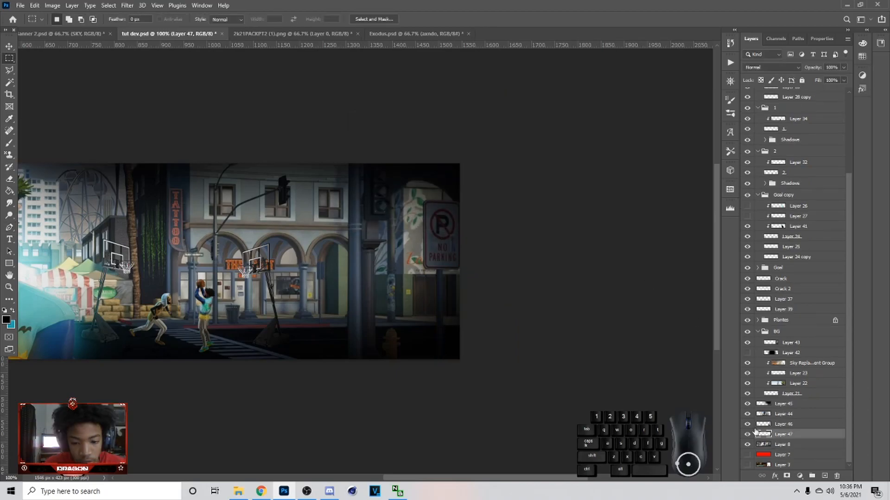
# Step: Merge the two copied archway pieces, Layer 46 and Layer 47, into one layer
pyautogui.click(780, 427)
pyautogui.press('v')
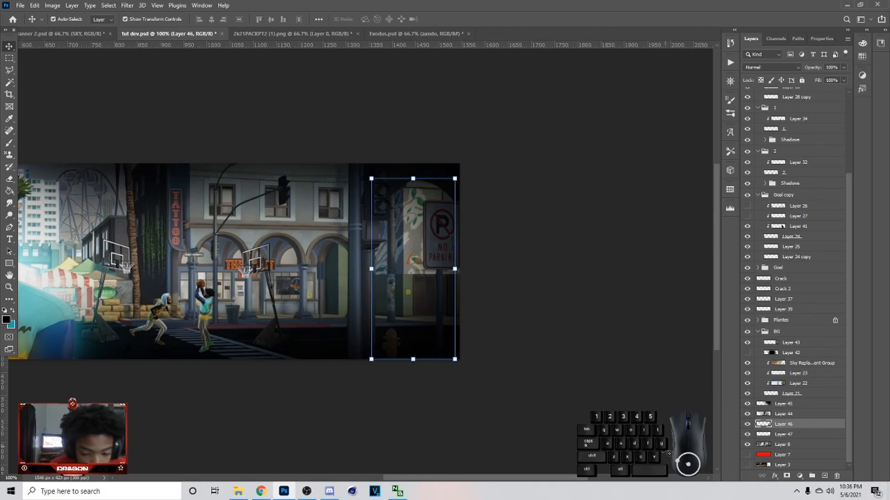
pyautogui.press('ctrl')
pyautogui.keyDown('ctrl'); pyautogui.click(795, 437); pyautogui.keyUp('ctrl')
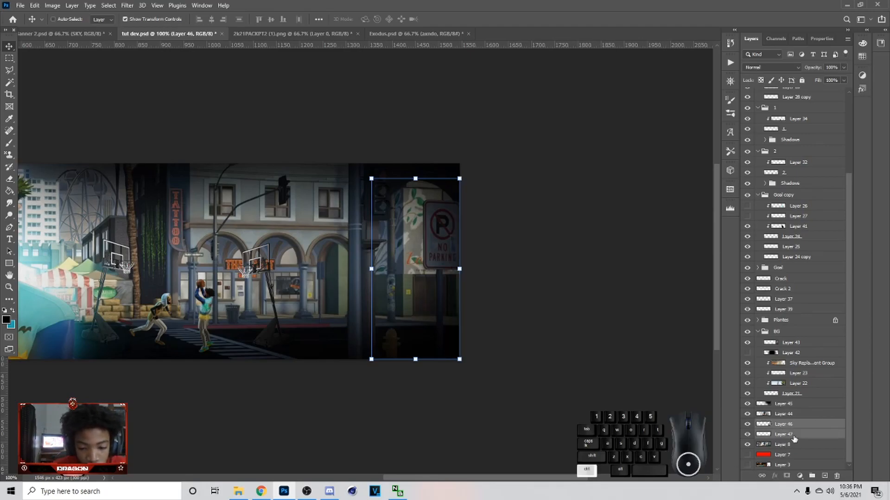
pyautogui.hotkey('ctrl', 'e')
# Step: Place the merged Layer 46 at the top of the BG group above Layer 43 and check both layers by toggling their visibility
pyautogui.moveTo(779, 430); pyautogui.dragTo(752, 365)
pyautogui.click(747, 364)
pyautogui.click(748, 365)
pyautogui.click(748, 364)
pyautogui.moveTo(804, 365); pyautogui.dragTo(798, 349)
pyautogui.click(748, 354)
pyautogui.click(748, 364)
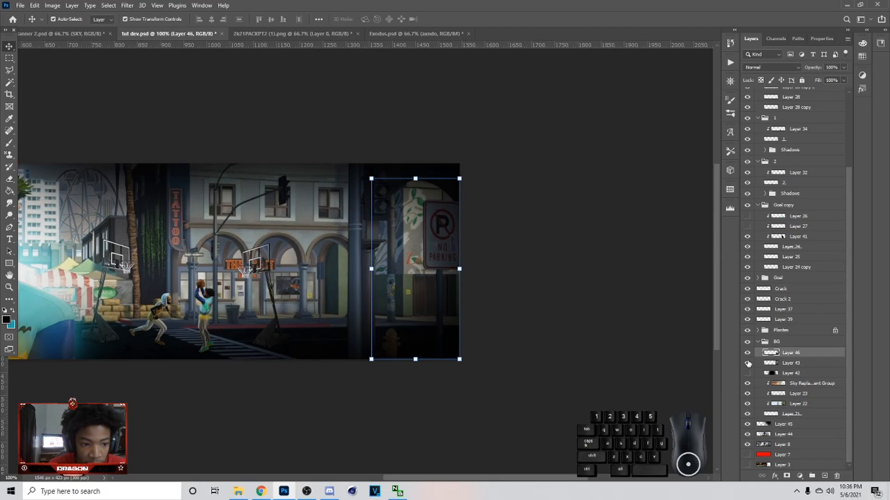
# Step: Switch to Chrome, open the related NBA 2K21 Neighborhood Guide image of the arcade street corner, and copy it
pyautogui.click(261, 491)
pyautogui.click(238, 7)
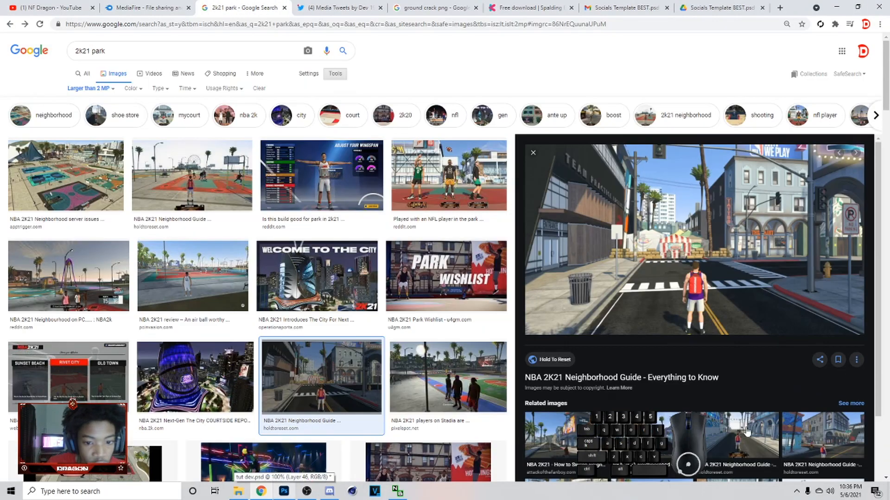
pyautogui.scroll(-5, 585, 217)
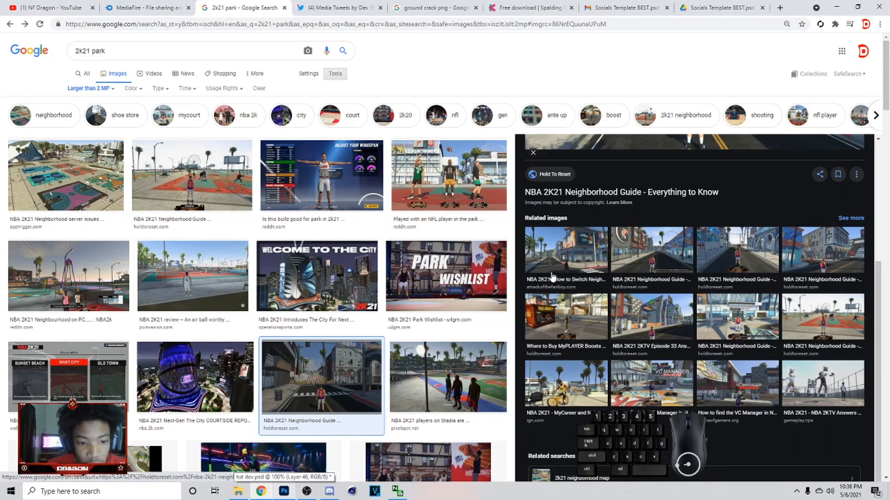
pyautogui.click(808, 280)
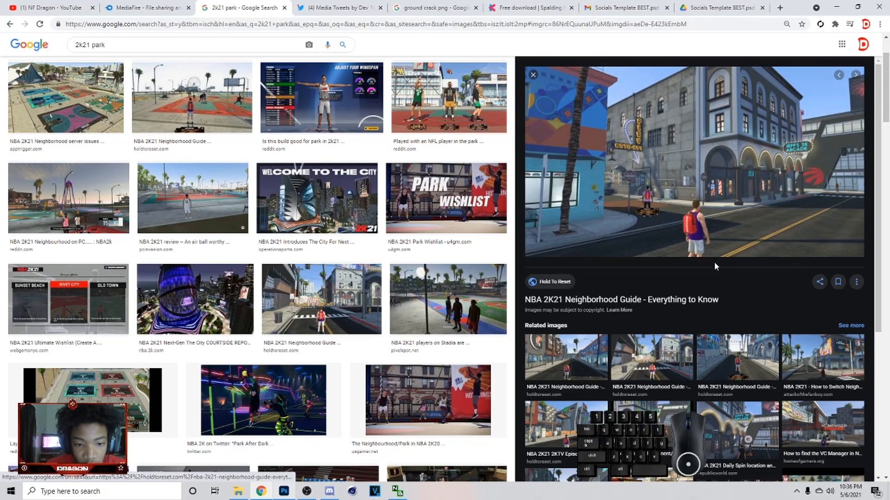
pyautogui.rightClick(709, 204)
pyautogui.click(742, 313)
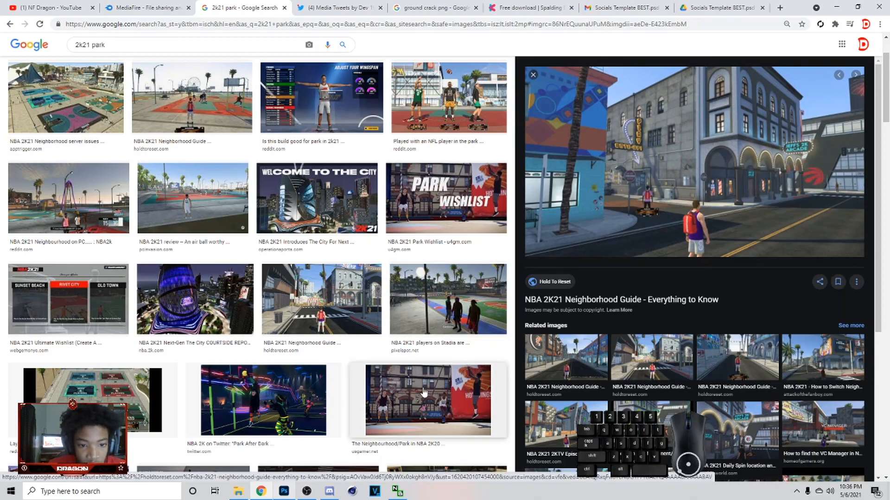
# Step: Return to Photoshop, paste the copied street image above Layer 46 and clip it to that layer
pyautogui.hotkey('alt', 'Tab')
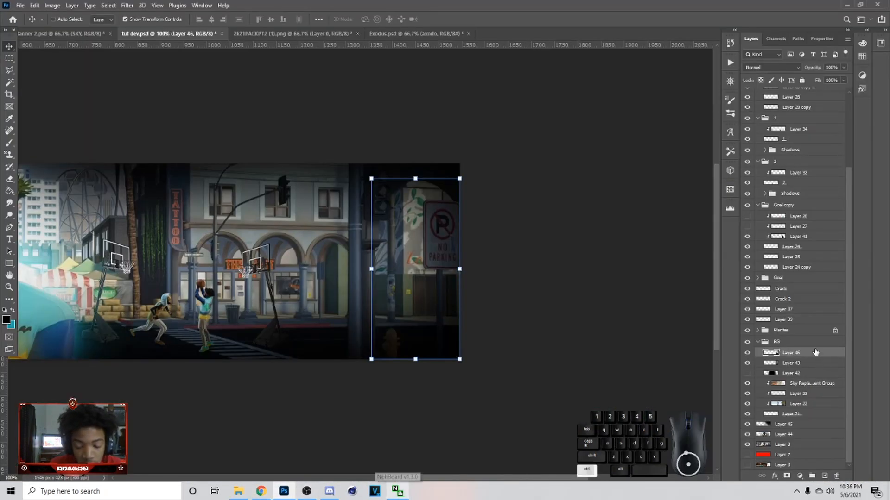
pyautogui.hotkey('ctrl', 'v')
pyautogui.rightClick(806, 354)
pyautogui.click(737, 275)
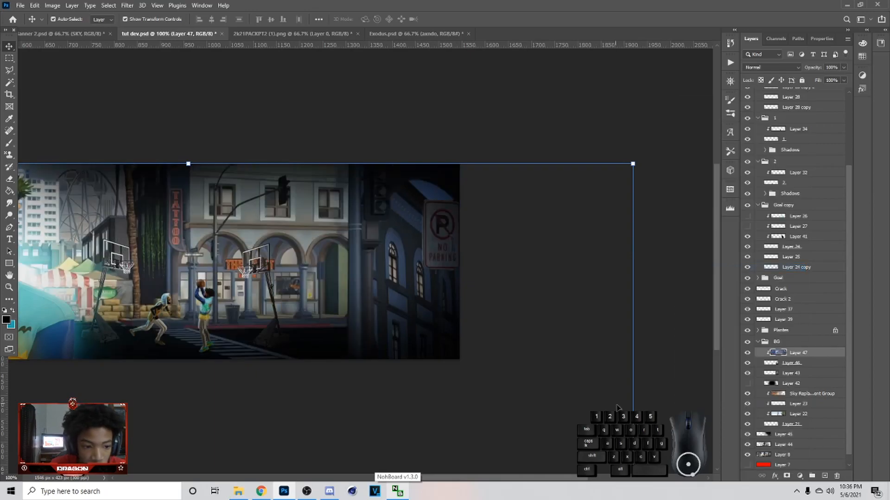
# Step: Scale the clipped street image to about 49.5%, position its lit arches behind the no-parking sign, and save the document
pyautogui.moveTo(632, 414); pyautogui.dragTo(503, 413)
pyautogui.moveTo(417, 394); pyautogui.dragTo(631, 193)
pyautogui.moveTo(544, 243); pyautogui.dragTo(553, 228)
pyautogui.moveTo(350, 410); pyautogui.dragTo(350, 248)
pyautogui.moveTo(431, 147); pyautogui.dragTo(431, 258)
pyautogui.moveTo(355, 361); pyautogui.dragTo(355, 341)
pyautogui.moveTo(466, 300); pyautogui.dragTo(424, 320)
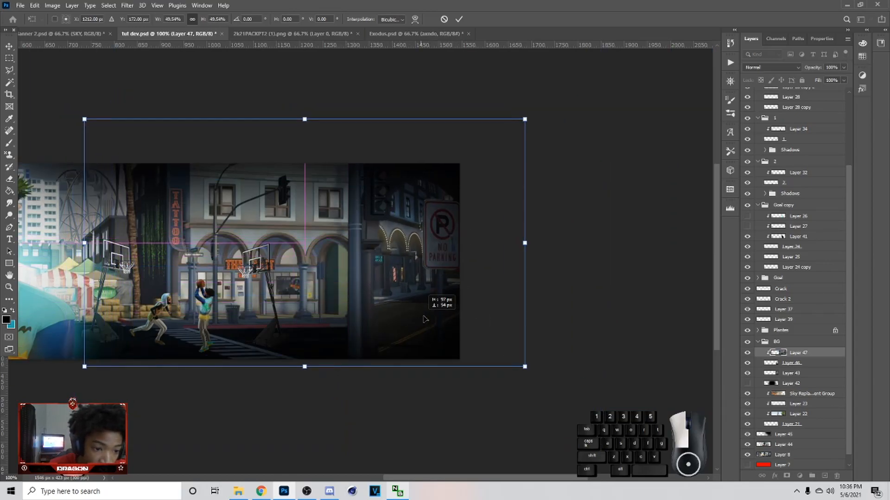
pyautogui.click(458, 19)
pyautogui.click(456, 106)
pyautogui.hotkey('ctrl', 's')
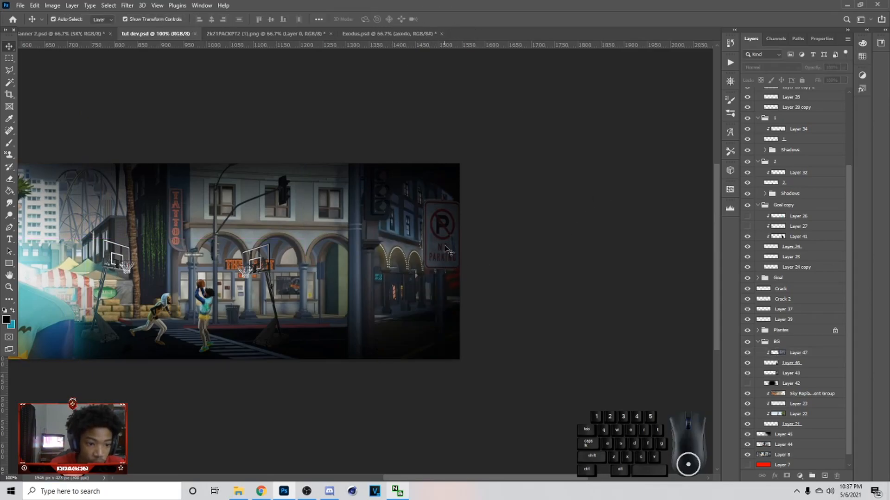
pyautogui.click(389, 224)
pyautogui.scroll(-3, 389, 223)
pyautogui.moveTo(826, 373); pyautogui.dragTo(790, 353)
pyautogui.click(127, 5)
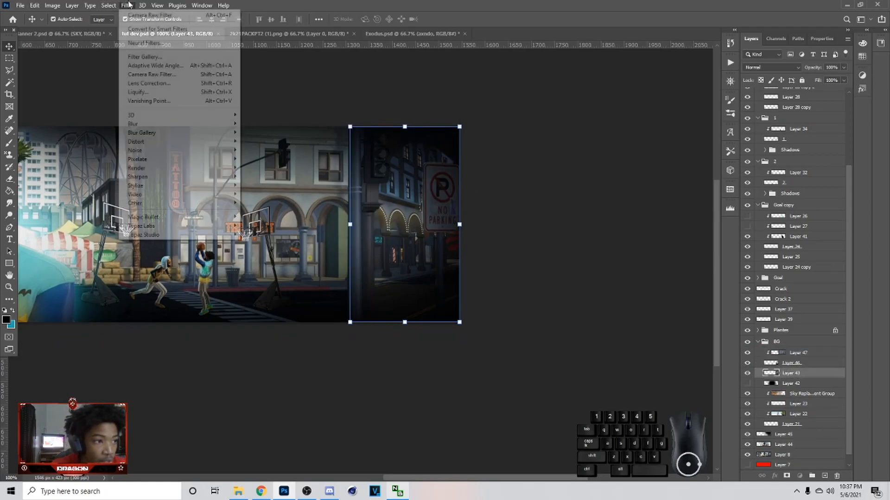
pyautogui.moveTo(149, 124)
pyautogui.click(264, 159)
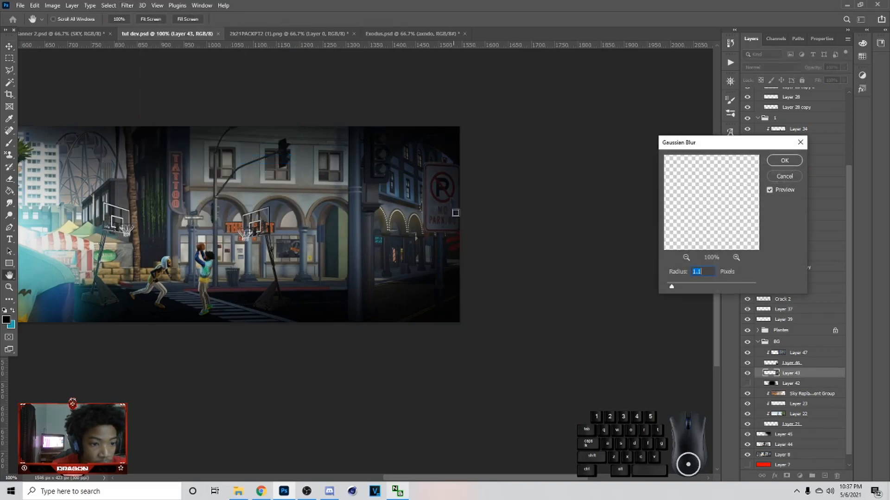
pyautogui.moveTo(671, 285); pyautogui.dragTo(670, 286)
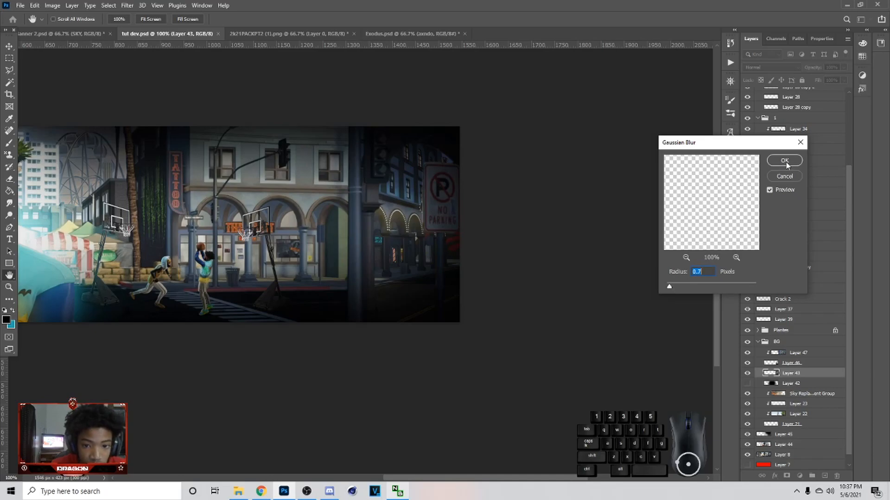
pyautogui.click(788, 179)
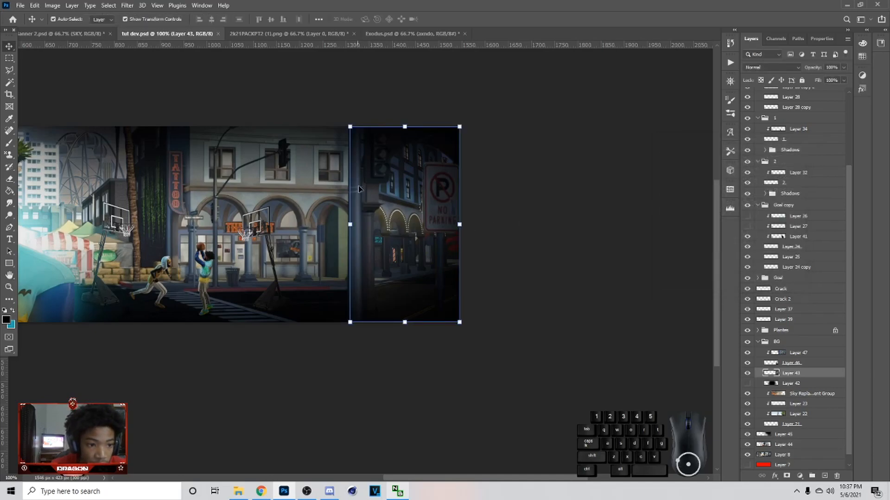
# Step: Add a new layer above Layer 47 and shrink the brush to about the size of a traffic-light lamp
pyautogui.click(806, 354)
pyautogui.click(824, 477)
pyautogui.press('b')
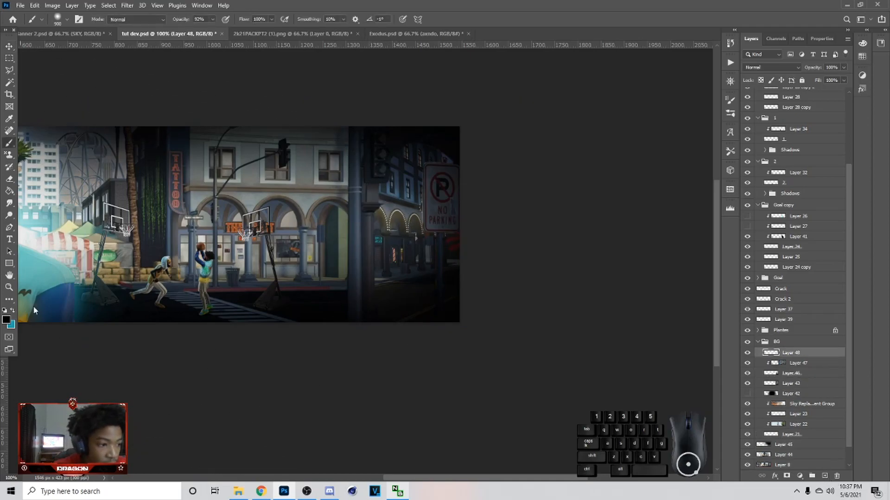
pyautogui.press('[')
pyautogui.press('[')
pyautogui.press('[')
pyautogui.press('[')
pyautogui.press('[')
pyautogui.press('[')
pyautogui.press('[')
pyautogui.press('[')
pyautogui.press('[')
pyautogui.press('[')
pyautogui.press('[')
pyautogui.press('[')
pyautogui.press('[')
pyautogui.press('[')
pyautogui.press('[')
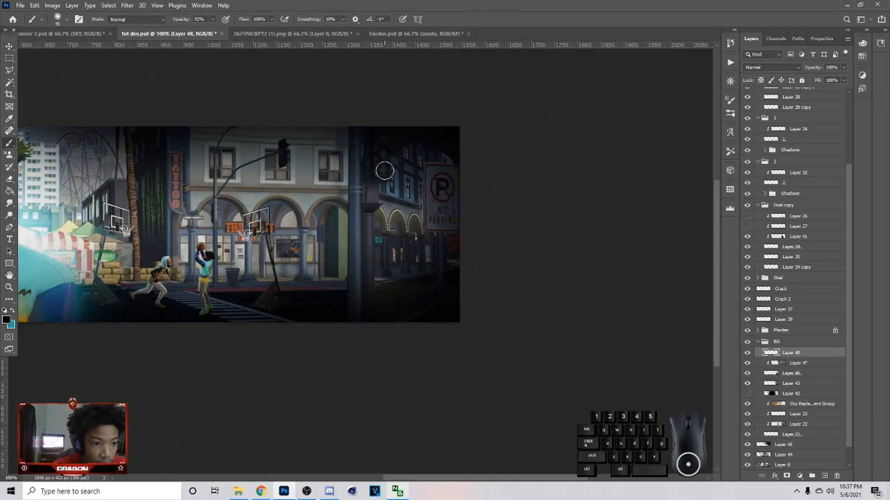
# Step: Set the foreground color to green #1ed438 and paint the lowest lamp of the traffic light beside the no-parking sign
pyautogui.press('x')
pyautogui.click(6, 320)
pyautogui.click(383, 170)
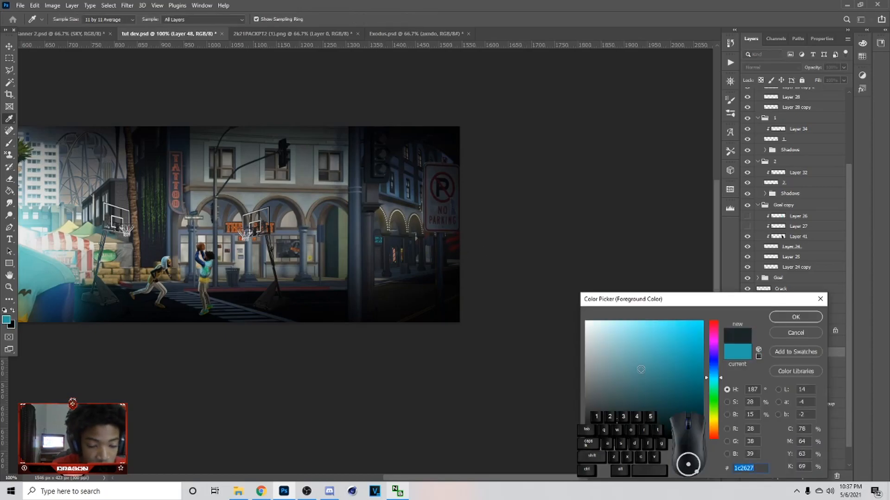
pyautogui.click(712, 397)
pyautogui.click(686, 341)
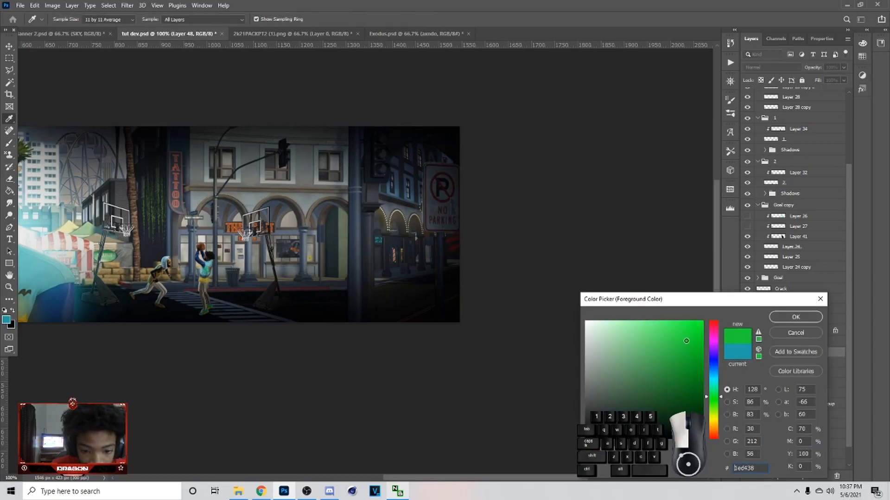
pyautogui.click(795, 317)
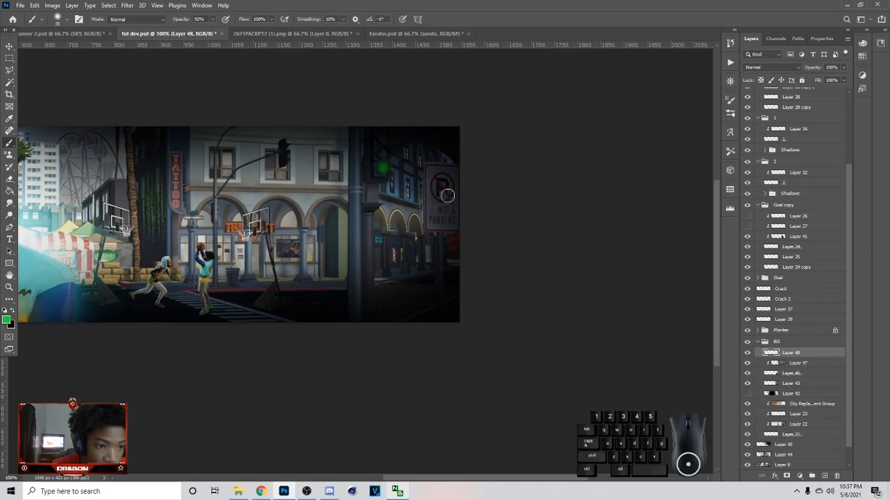
# Step: Paint the traffic light's middle lamp yellow and its upper lamp red on the same layer
pyautogui.click(6, 320)
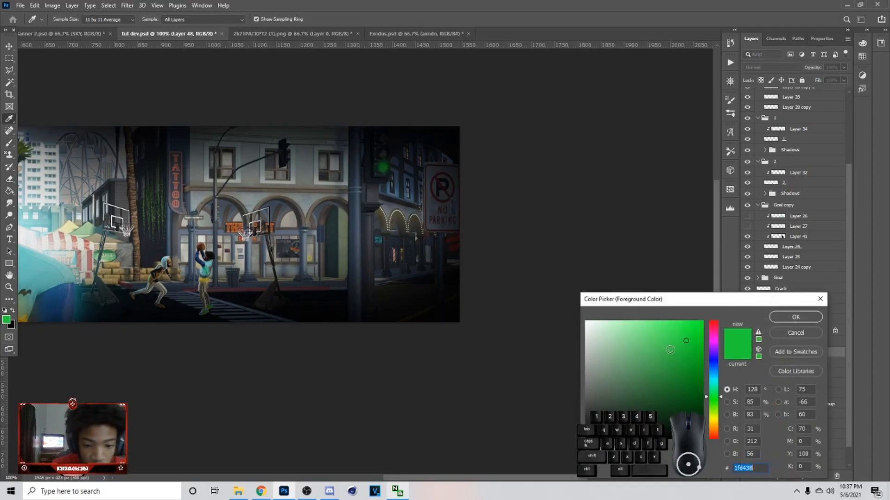
pyautogui.click(712, 419)
pyautogui.click(795, 317)
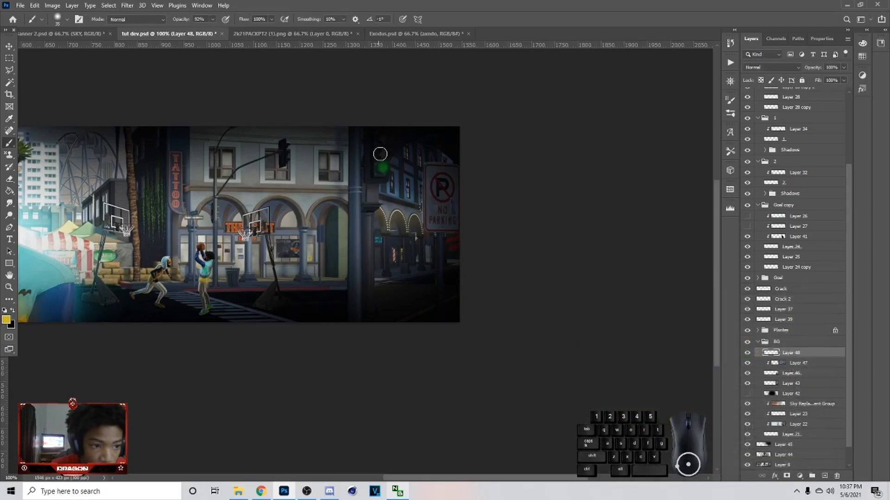
pyautogui.click(384, 151)
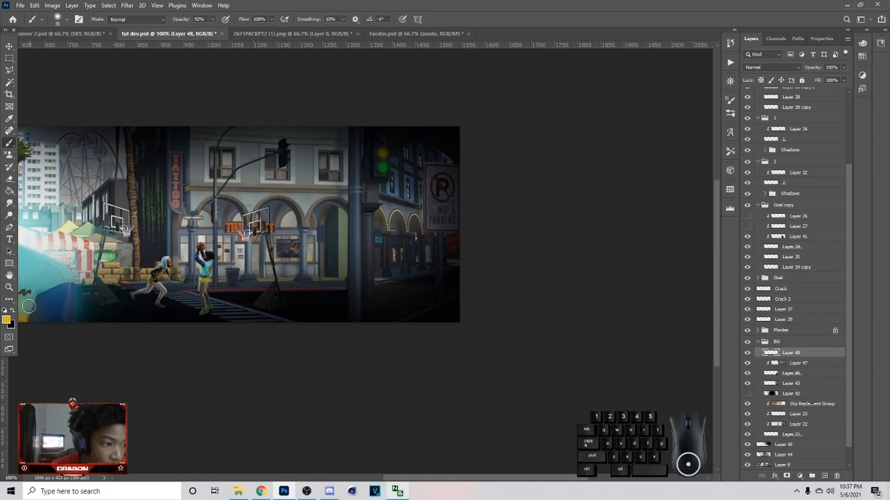
pyautogui.click(6, 320)
pyautogui.moveTo(714, 420); pyautogui.dragTo(714, 323)
pyautogui.click(795, 317)
pyautogui.click(382, 138)
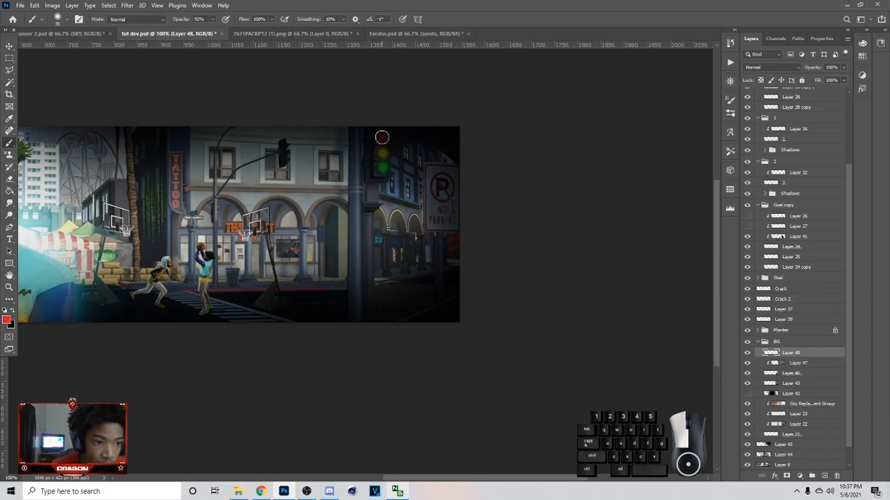
# Step: Set Layer 48 to Overlay blending, then duplicate it and set the copy to Linear Dodge (Add)
pyautogui.click(770, 67)
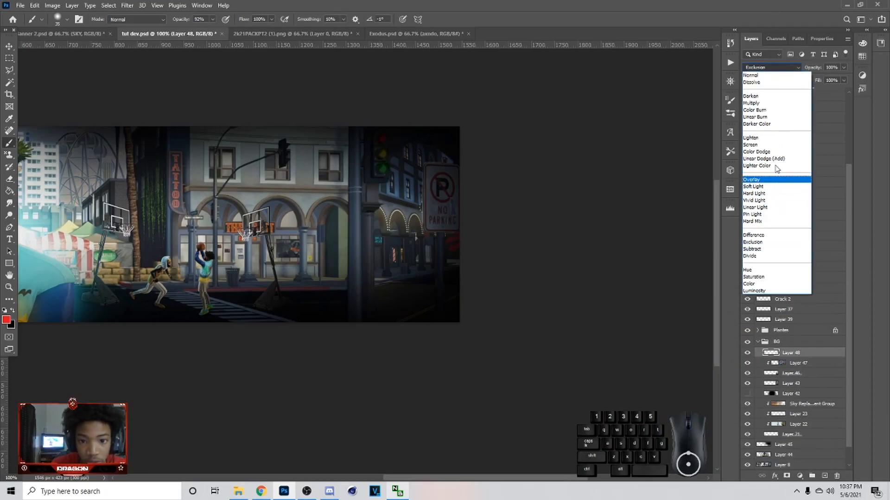
pyautogui.click(764, 180)
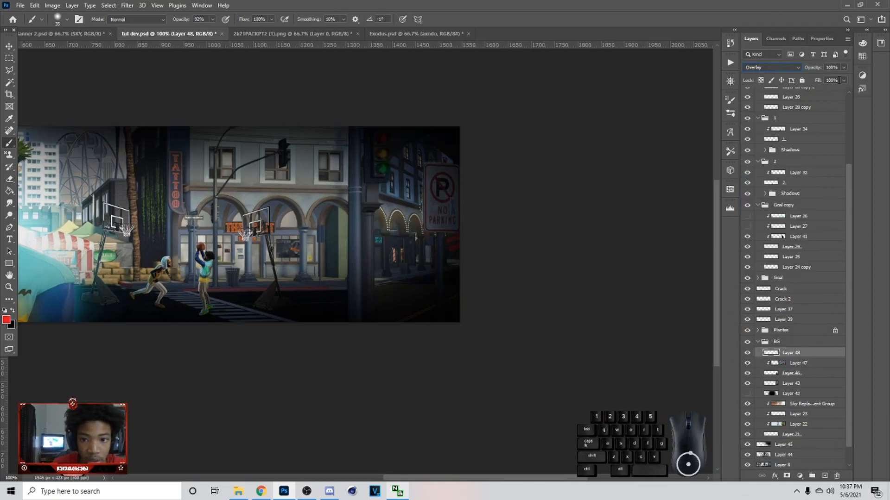
pyautogui.hotkey('ctrl', 'j')
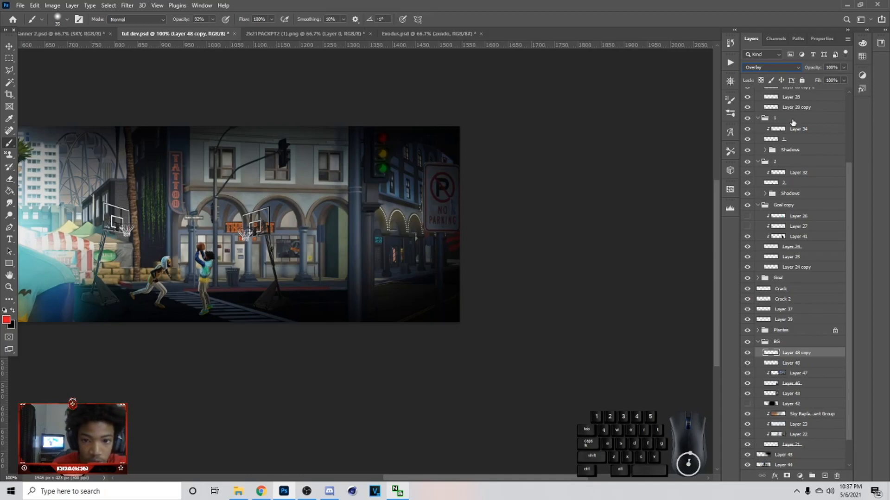
pyautogui.click(775, 68)
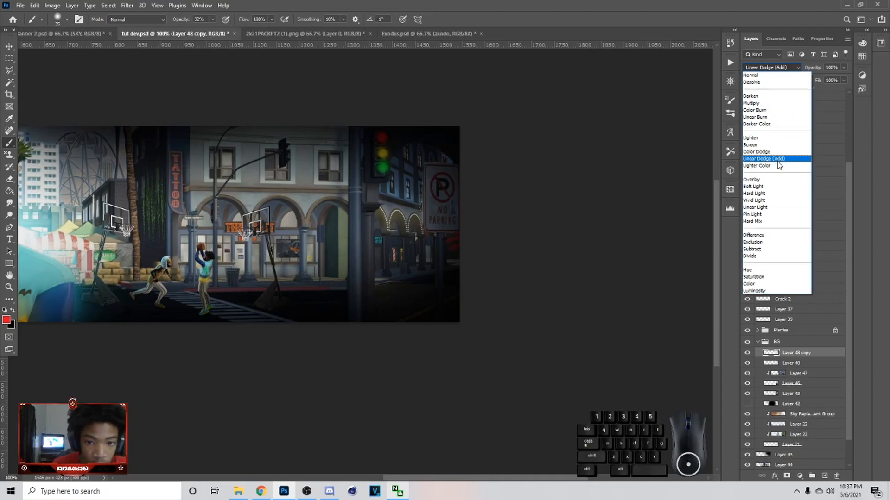
pyautogui.click(777, 160)
# Step: Duplicate the lamp glow again, try Color Dodge on the new copy, and settle on Linear Dodge (Add) at 64% opacity
pyautogui.hotkey('ctrl', 'j')
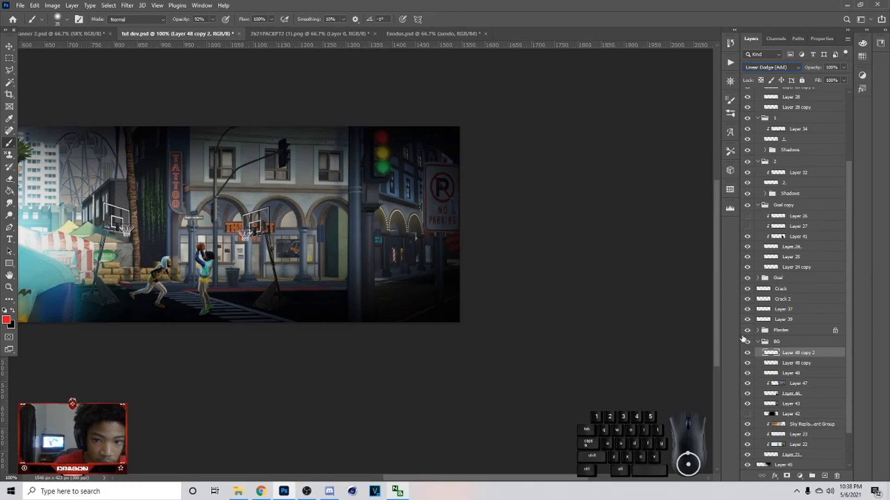
pyautogui.click(783, 67)
pyautogui.click(783, 151)
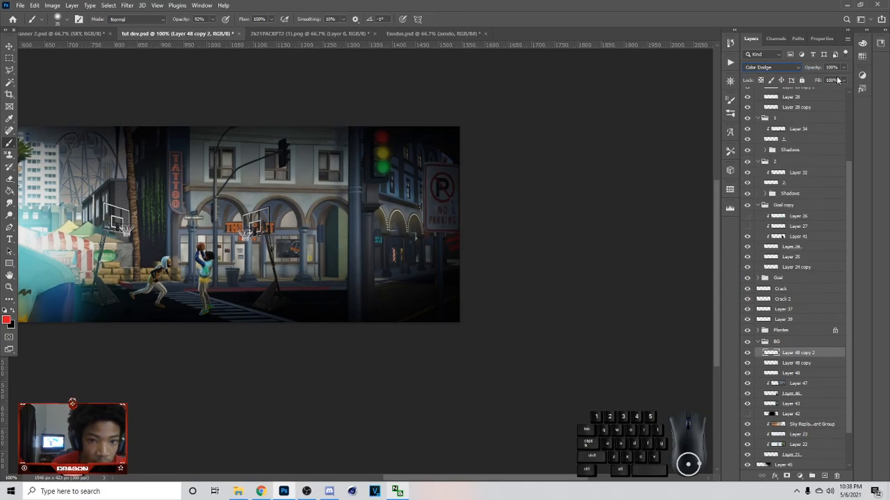
pyautogui.hotkey('alt', '[')
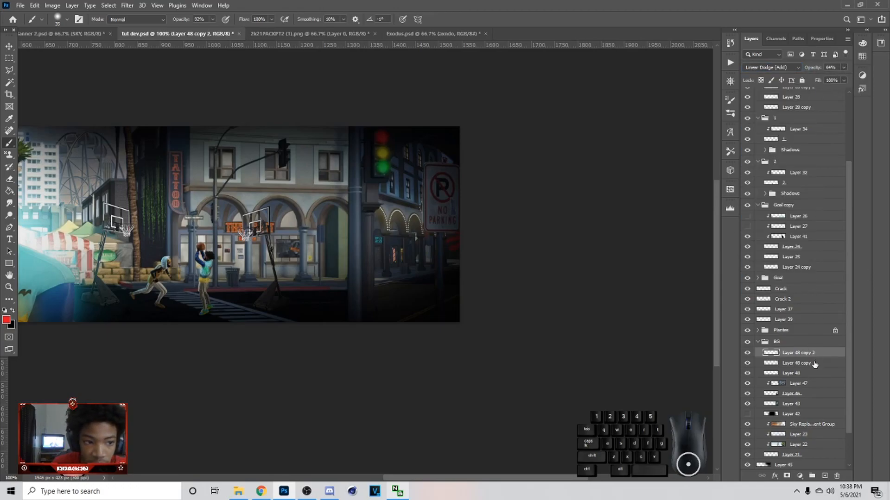
pyautogui.moveTo(840, 79); pyautogui.dragTo(825, 80)
# Step: Lower the opacity of the original Layer 48 to 64% and save the document
pyautogui.click(822, 375)
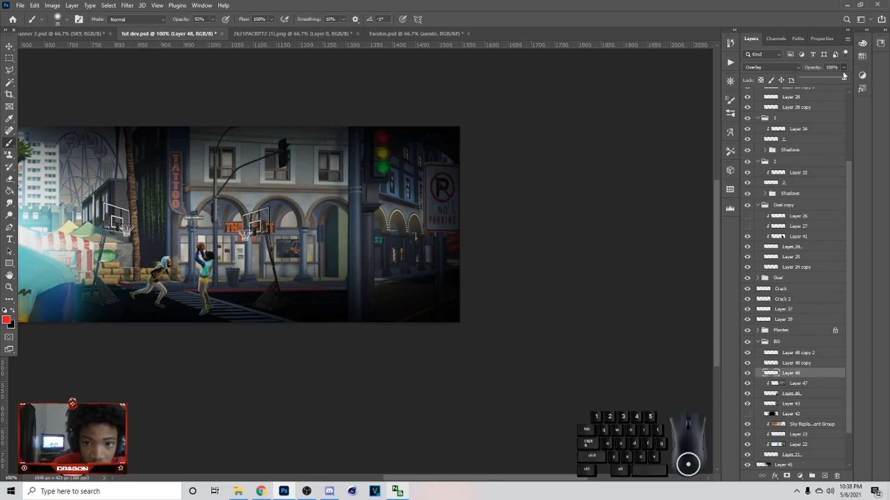
pyautogui.moveTo(829, 77); pyautogui.dragTo(829, 77)
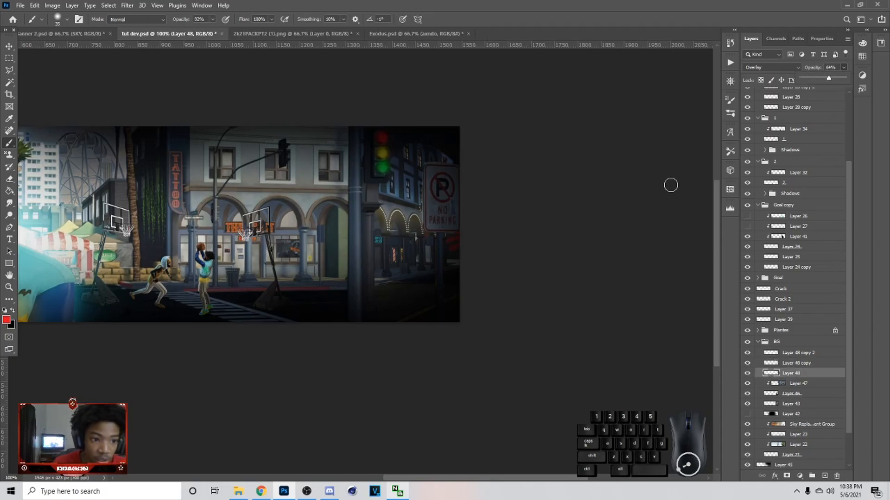
pyautogui.hotkey('ctrl', 's')
# Step: Review the glowing traffic light in the whole banner and compare the street corner with the finished banner 2 document
pyautogui.hotkey('ctrl', '-')
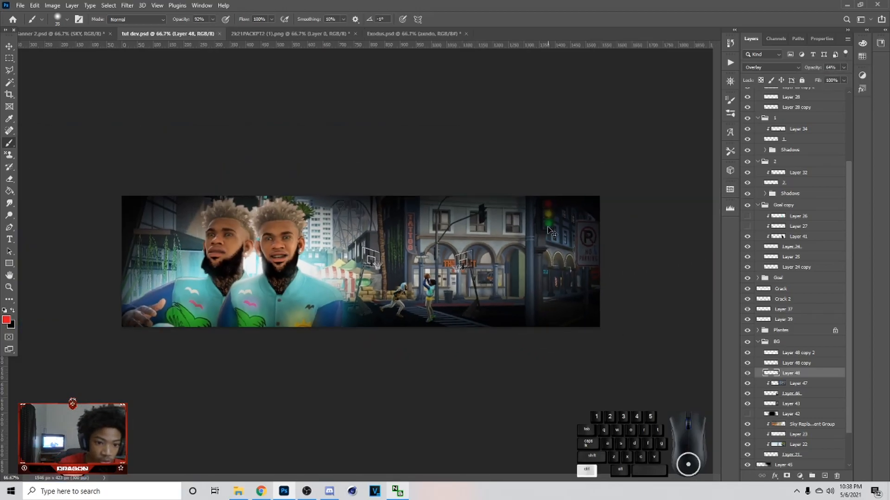
pyautogui.hotkey('ctrl', '+')
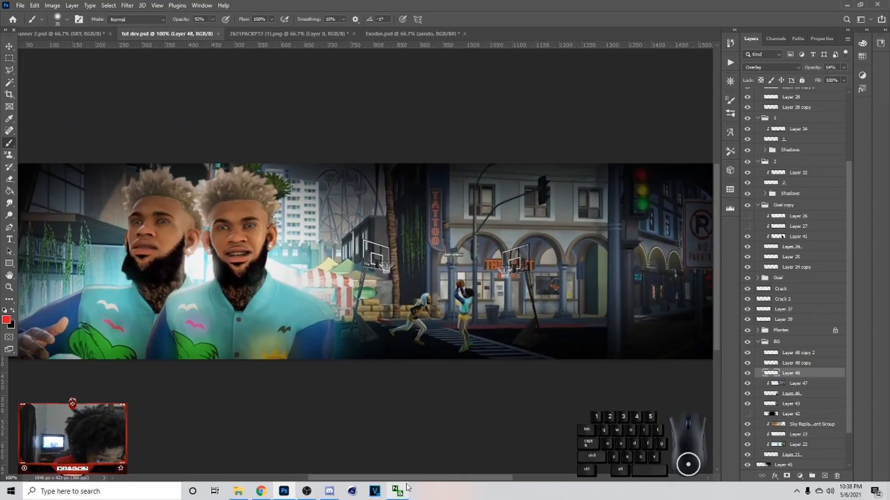
pyautogui.moveTo(426, 478); pyautogui.dragTo(477, 477)
pyautogui.scroll(3, 139, 236)
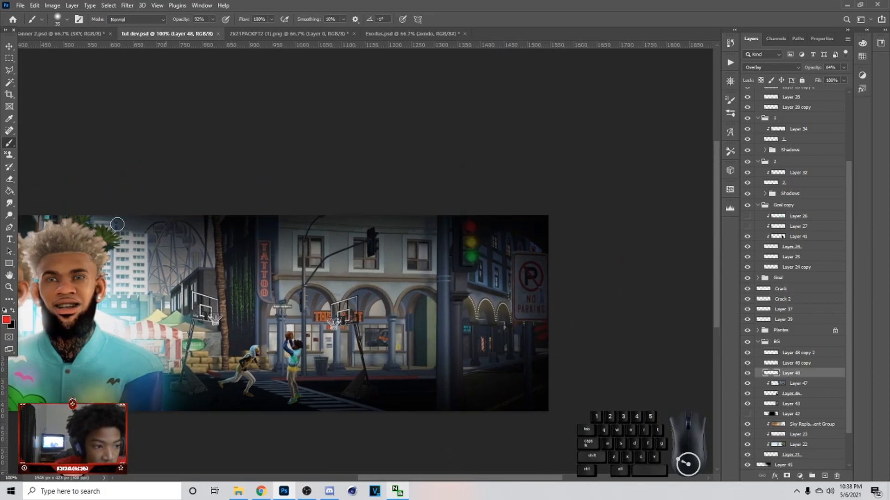
pyautogui.click(9, 46)
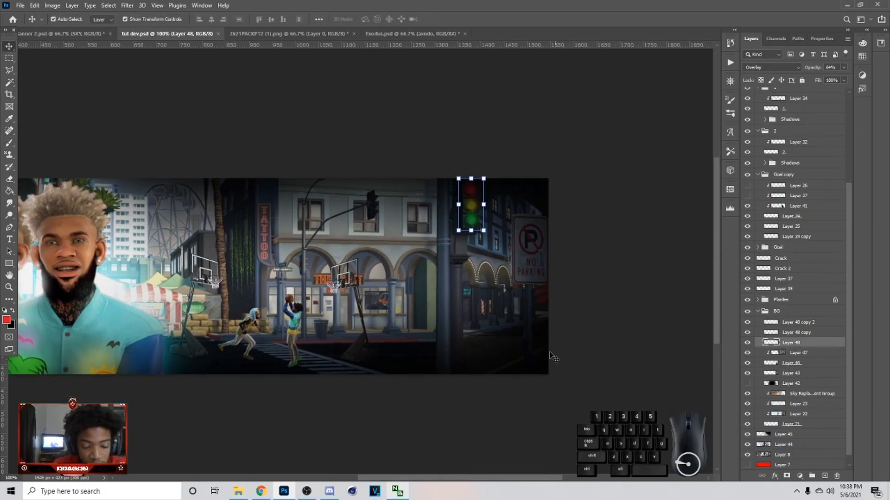
pyautogui.click(500, 345)
pyautogui.hotkey('ctrl', 'shift', 'Tab')
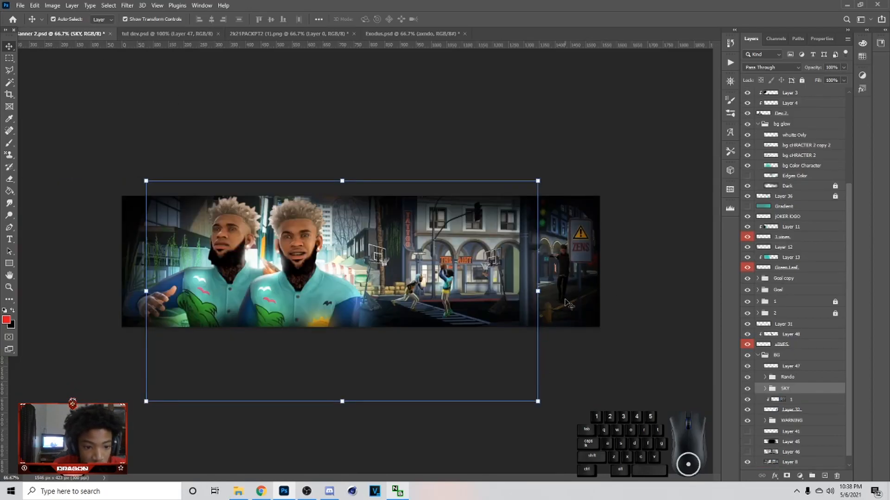
pyautogui.click(186, 35)
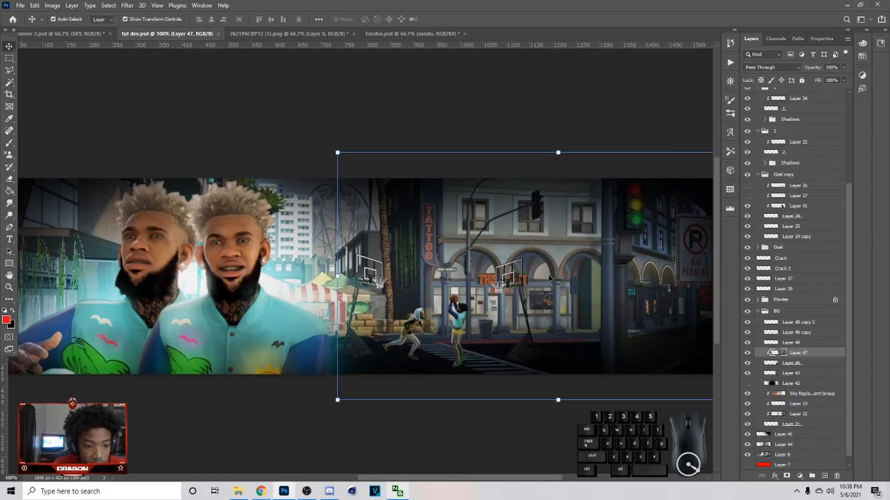
pyautogui.scroll(-1, 620, 406)
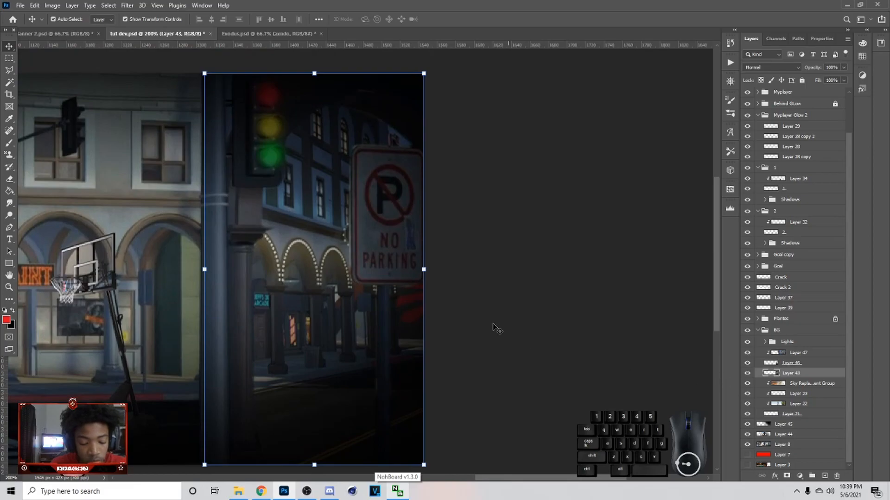
# Step: Copy the no-parking sign's face from Layer 43 to a new layer using the Polygonal Lasso, and place it directly below Layer 4
pyautogui.press('l')
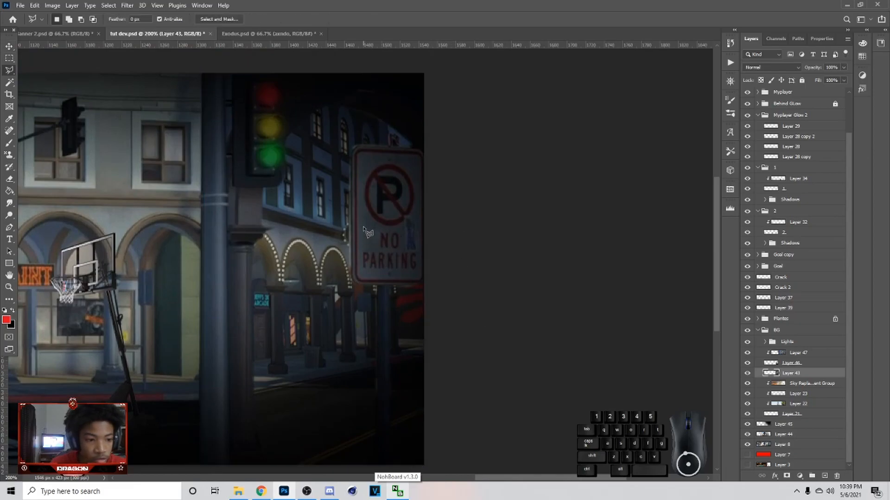
pyautogui.click(356, 158)
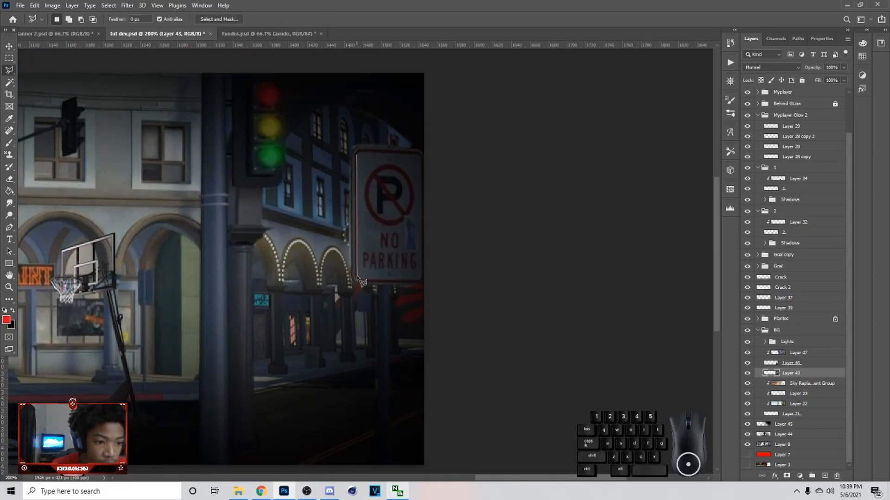
pyautogui.click(419, 281)
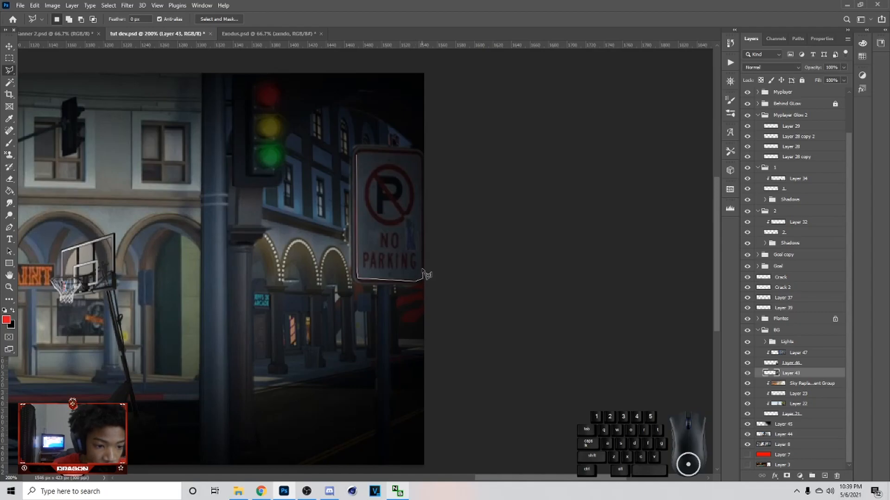
pyautogui.click(421, 176)
pyautogui.click(420, 154)
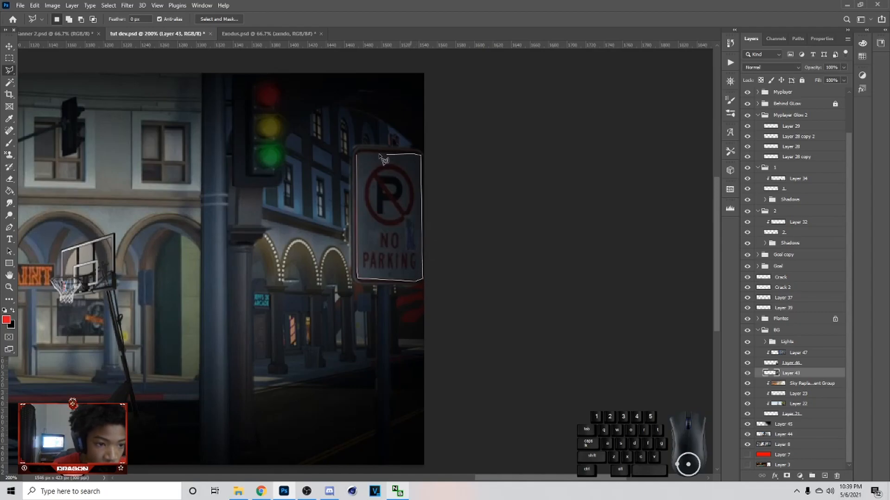
pyautogui.click(360, 163)
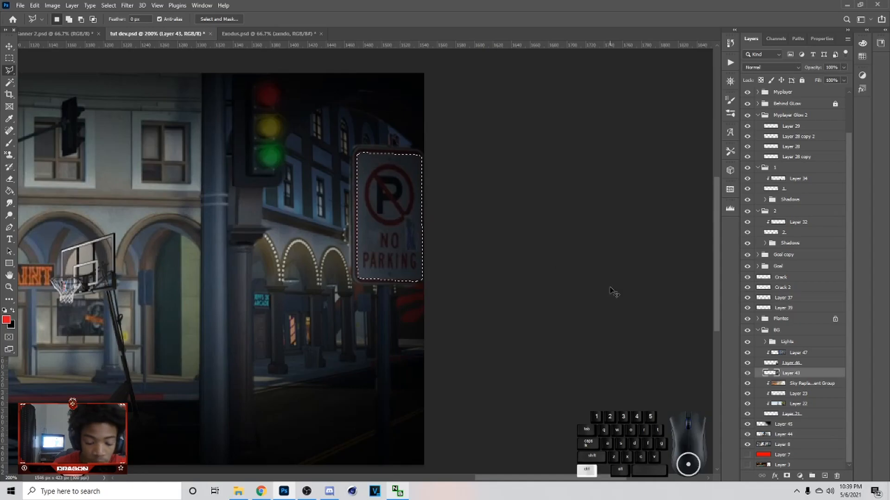
pyautogui.hotkey('ctrl', 'j')
pyautogui.moveTo(790, 380); pyautogui.dragTo(772, 97)
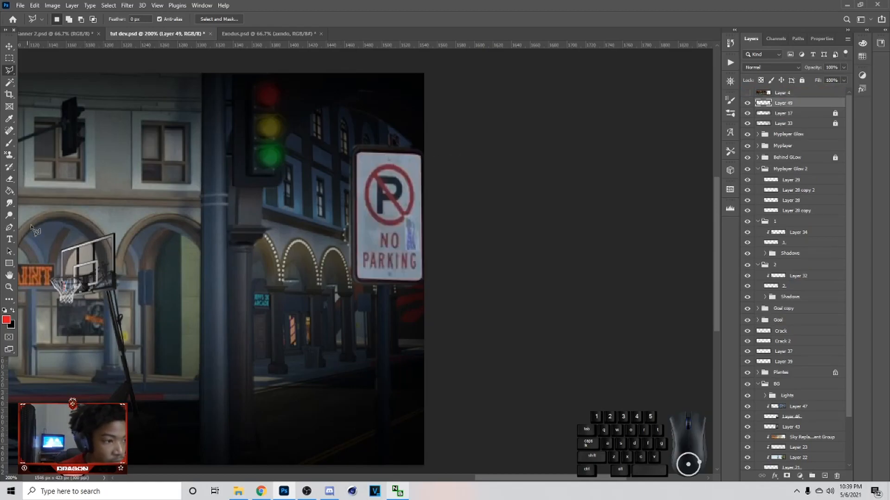
# Step: Paint over the no-parking symbol and lettering on Layer 49 with the Brush in grey sampled from the sign face
pyautogui.press('b')
pyautogui.press('alt')
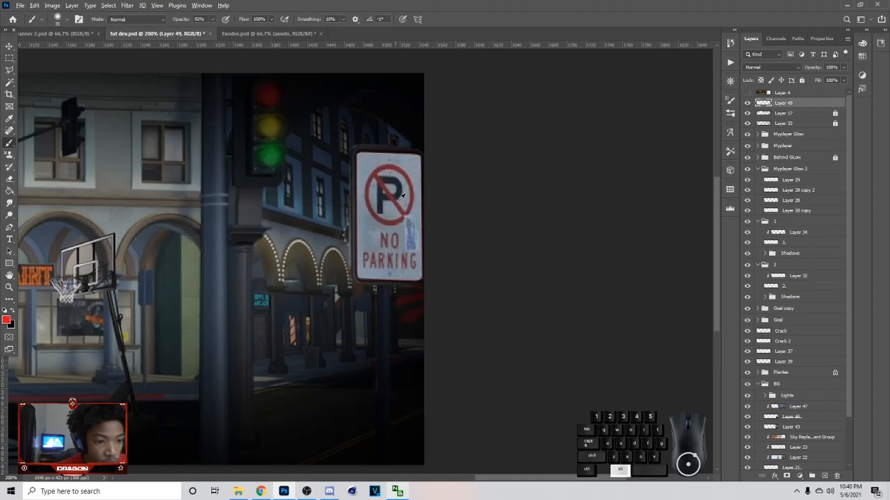
pyautogui.click(414, 170)
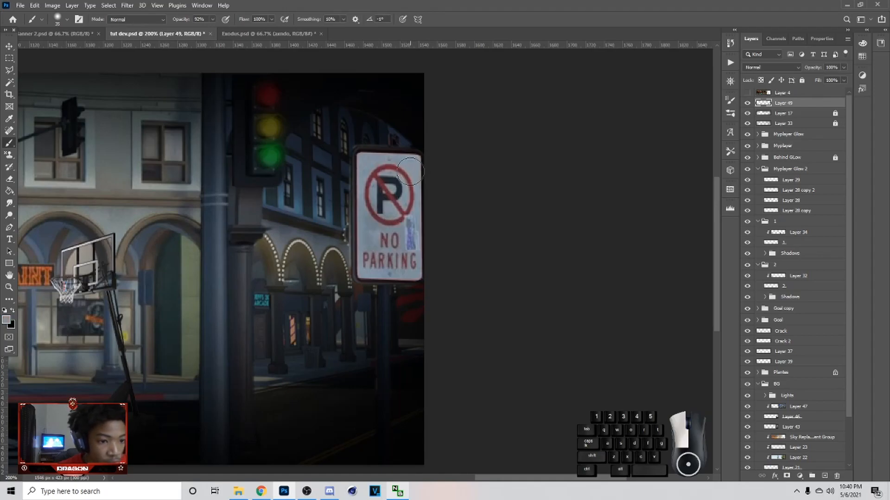
pyautogui.moveTo(402, 177)
pyautogui.mouseDown()
pyautogui.moveTo(399, 211)
pyautogui.moveTo(396, 181)
pyautogui.mouseUp()
pyautogui.moveTo(392, 176)
pyautogui.mouseDown()
pyautogui.moveTo(382, 191)
pyautogui.moveTo(382, 253)
pyautogui.moveTo(372, 182)
pyautogui.moveTo(386, 172)
pyautogui.moveTo(396, 173)
pyautogui.moveTo(402, 223)
pyautogui.moveTo(386, 232)
pyautogui.moveTo(371, 200)
pyautogui.moveTo(391, 240)
pyautogui.moveTo(410, 235)
pyautogui.moveTo(412, 246)
pyautogui.moveTo(407, 262)
pyautogui.moveTo(374, 260)
pyautogui.moveTo(403, 257)
pyautogui.mouseUp()
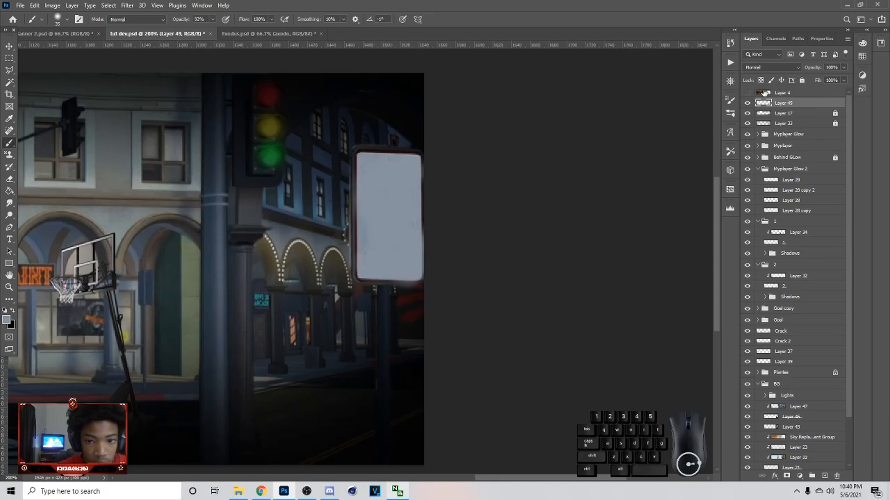
# Step: Cut away the grey paint spilling past the sign's right edge using the Polygonal Lasso
pyautogui.press('l')
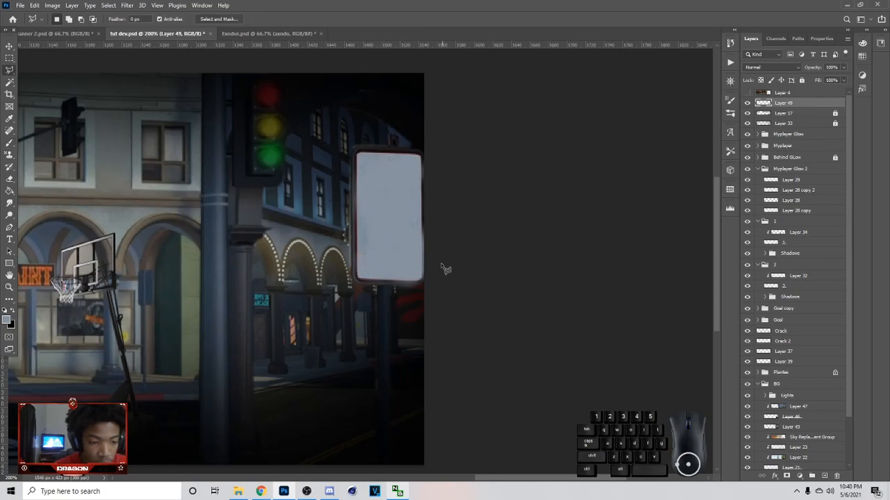
pyautogui.click(422, 228)
pyautogui.click(413, 285)
pyautogui.click(402, 296)
pyautogui.click(423, 226)
pyautogui.click(423, 224)
pyautogui.hotkey('ctrl', 'x')
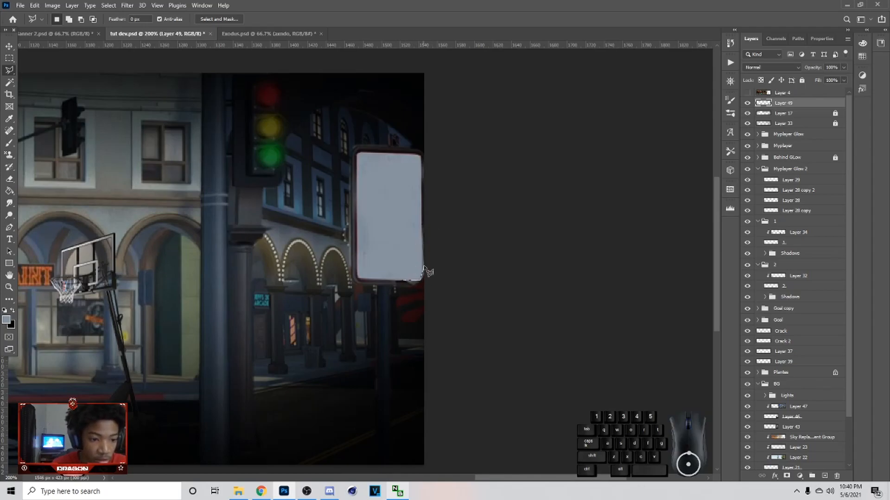
# Step: Trim the remaining overspill around the sign's bottom edge and upper right side with Polygonal Lasso selections
pyautogui.click(436, 259)
pyautogui.click(438, 300)
pyautogui.click(345, 284)
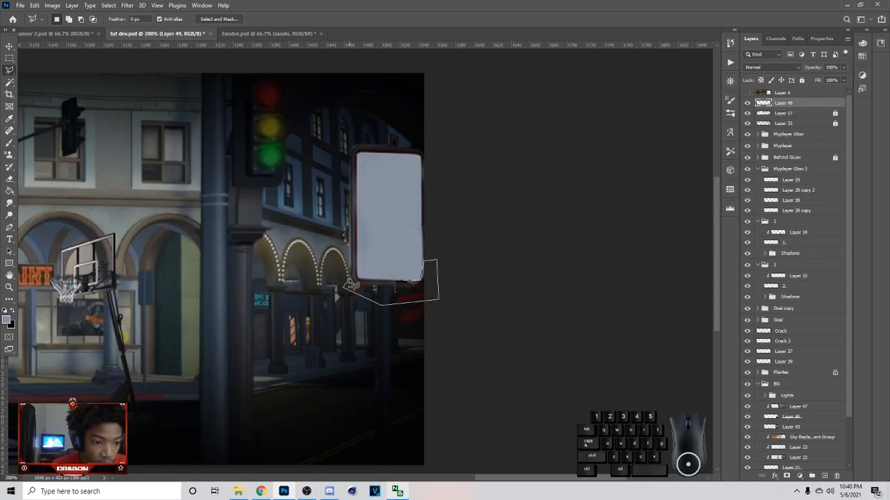
pyautogui.doubleClick(410, 288)
pyautogui.hotkey('ctrl', 'x')
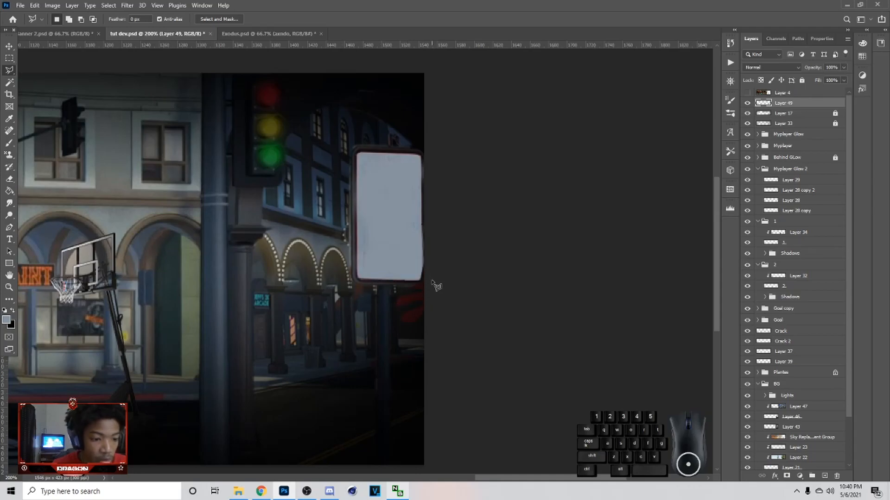
pyautogui.click(421, 156)
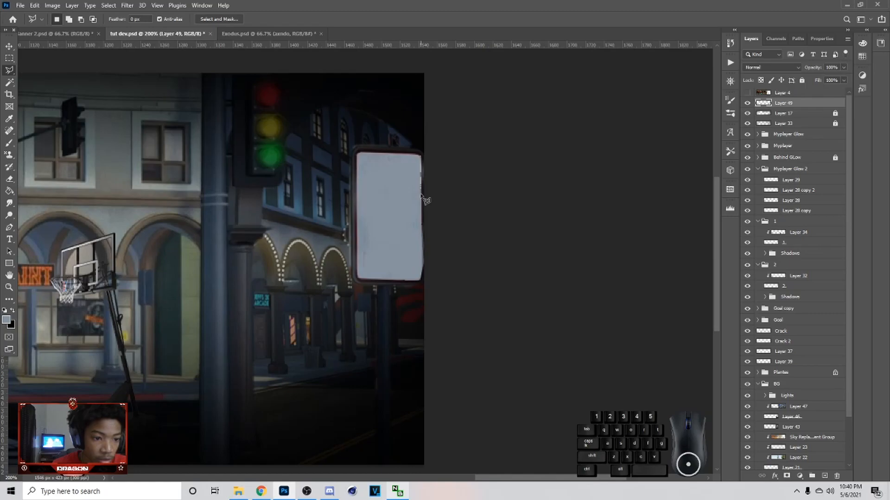
pyautogui.click(420, 159)
pyautogui.hotkey('ctrl', 'x')
# Step: Move Layer 49 into the BG group between Layer 46 and Layer 43, and save the document
pyautogui.scroll(1, 501, 198)
pyautogui.moveTo(791, 106); pyautogui.dragTo(755, 373)
pyautogui.scroll(2, 592, 351)
pyautogui.scroll(-2, 591, 350)
pyautogui.hotkey('ctrl', 's')
pyautogui.hotkey('ctrl', '-')
pyautogui.hotkey('ctrl', '-')
pyautogui.hotkey('ctrl', '-')
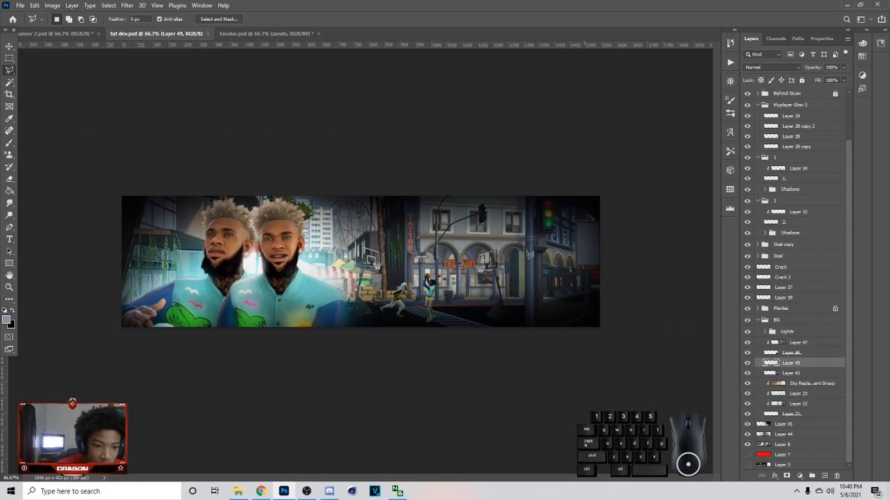
# Step: Compare the blank sign with the sign design in the finished banner 2 document
pyautogui.click(20, 5)
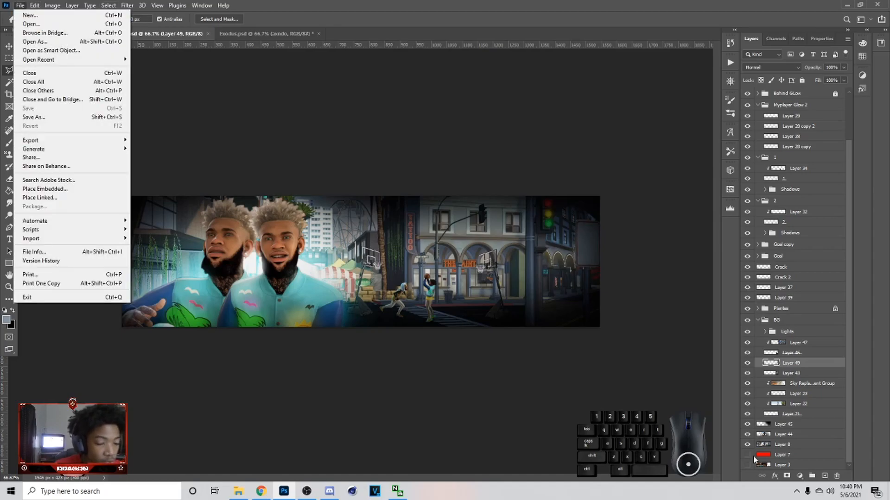
pyautogui.click(314, 100)
pyautogui.click(57, 35)
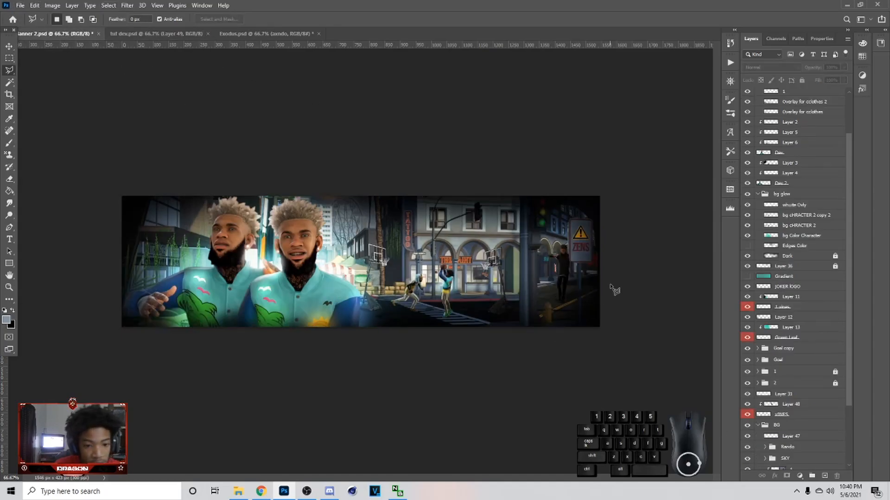
pyautogui.click(171, 34)
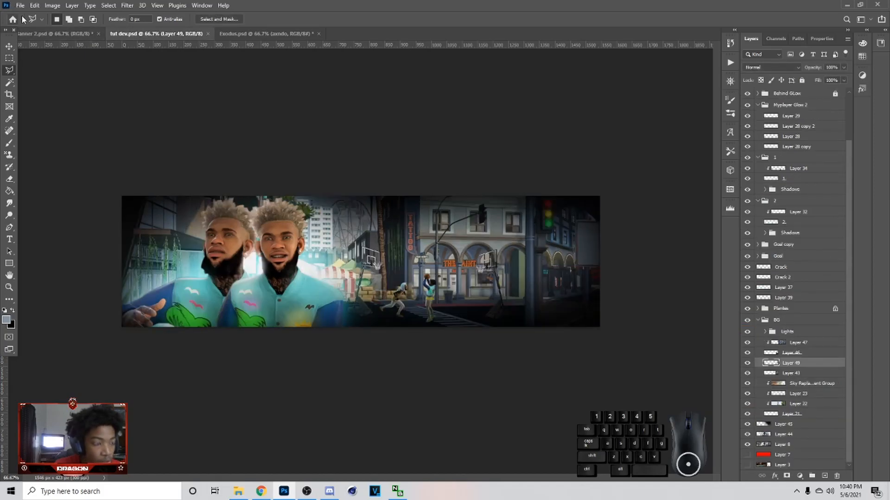
pyautogui.click(19, 6)
pyautogui.click(30, 24)
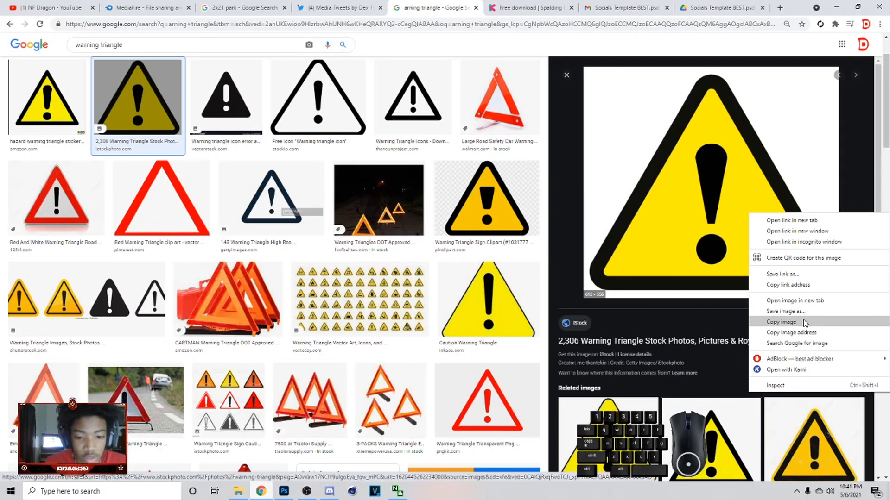
# Step: Copy the yellow iStock warning triangle image from the Google Images results in Chrome and return to Photoshop
pyautogui.click(805, 323)
pyautogui.rightClick(747, 259)
pyautogui.click(787, 370)
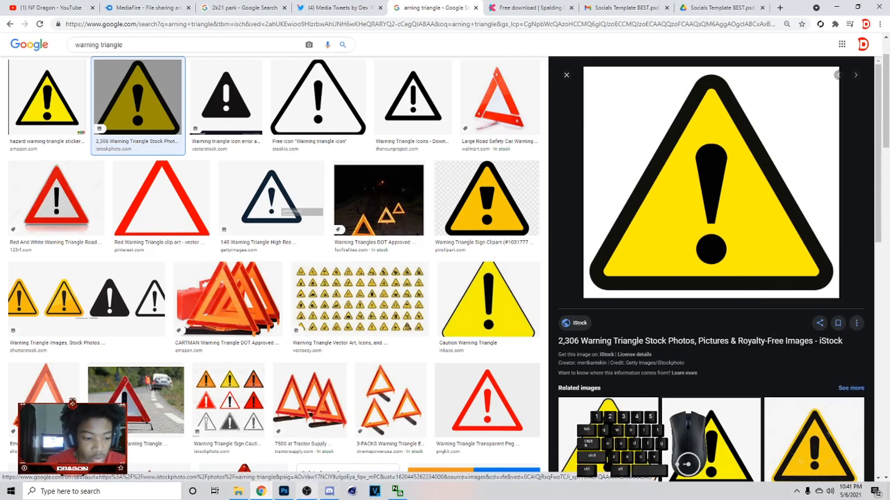
pyautogui.click(282, 492)
pyautogui.press('Escape')
pyautogui.scroll(1, 809, 340)
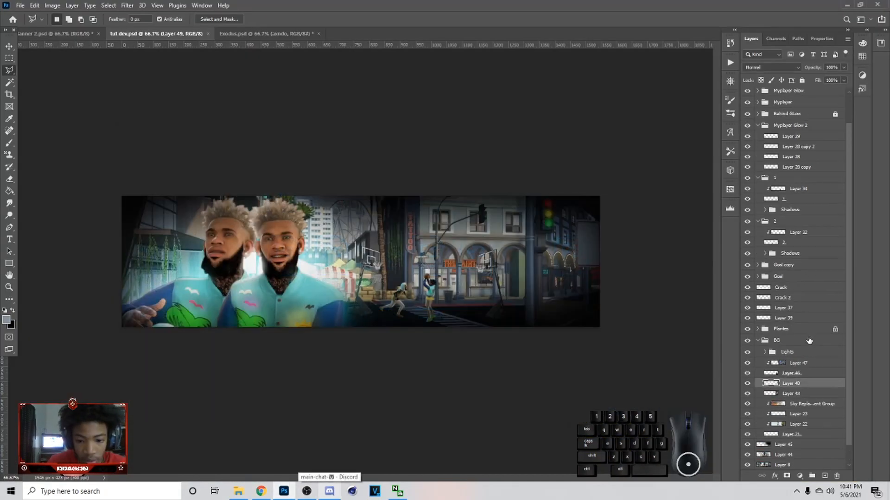
# Step: Place the warning triangle above Layer 47 and scale it to 17.18% over the street sign
pyautogui.click(792, 363)
pyautogui.press('v')
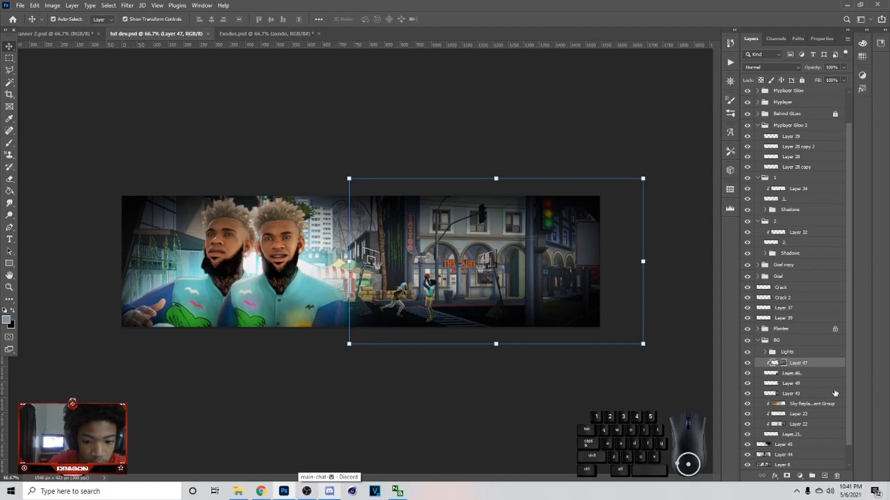
pyautogui.moveTo(603, 233); pyautogui.dragTo(607, 231)
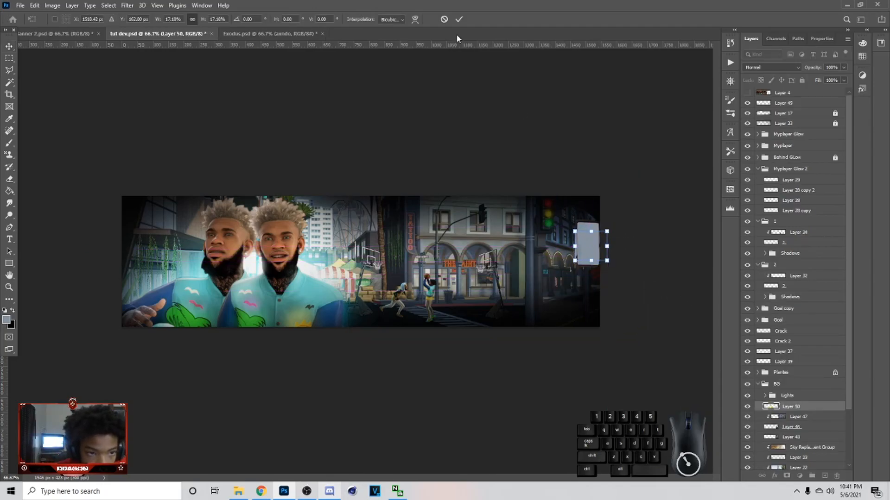
pyautogui.click(458, 19)
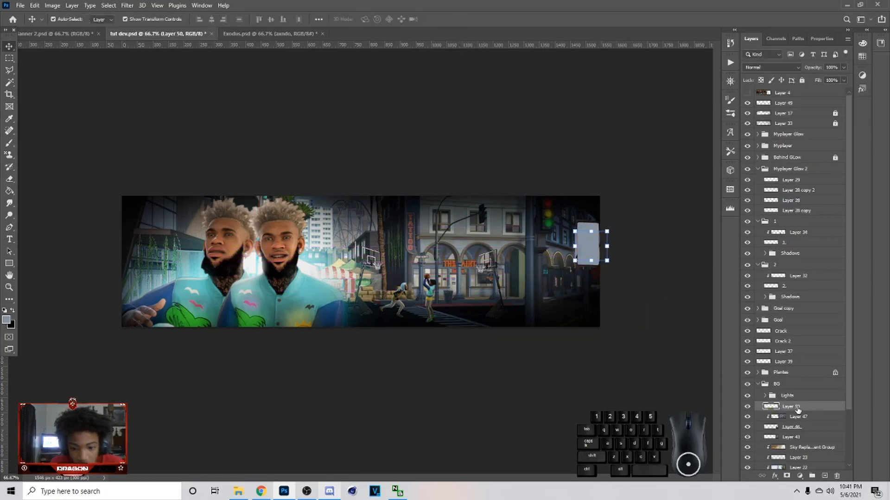
# Step: Move Layer 50 to the top of the BG group and Layer 49 directly above Layer 47, and save
pyautogui.moveTo(790, 409); pyautogui.dragTo(790, 394)
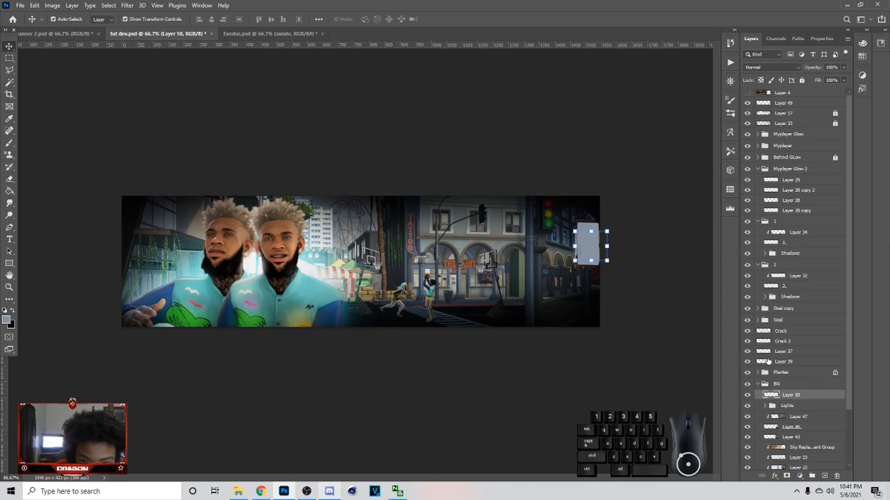
pyautogui.moveTo(778, 103); pyautogui.dragTo(787, 414)
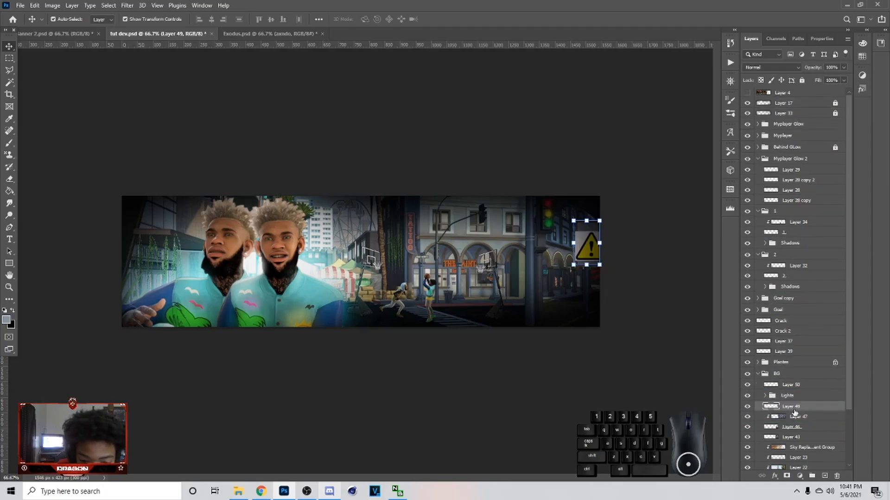
pyautogui.click(799, 385)
pyautogui.hotkey('ctrl', 's')
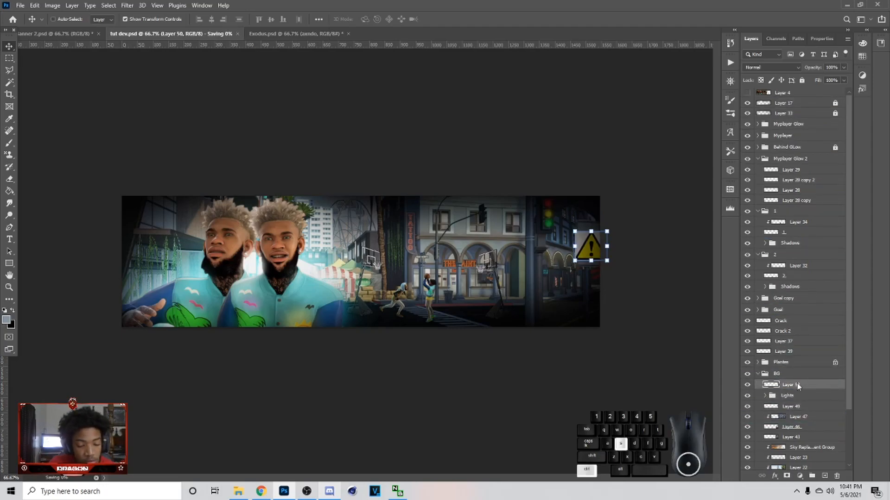
# Step: Set the warning triangle layer to Overlay and scale it to 78.13%, shifting it toward the sign's upper left
pyautogui.click(771, 67)
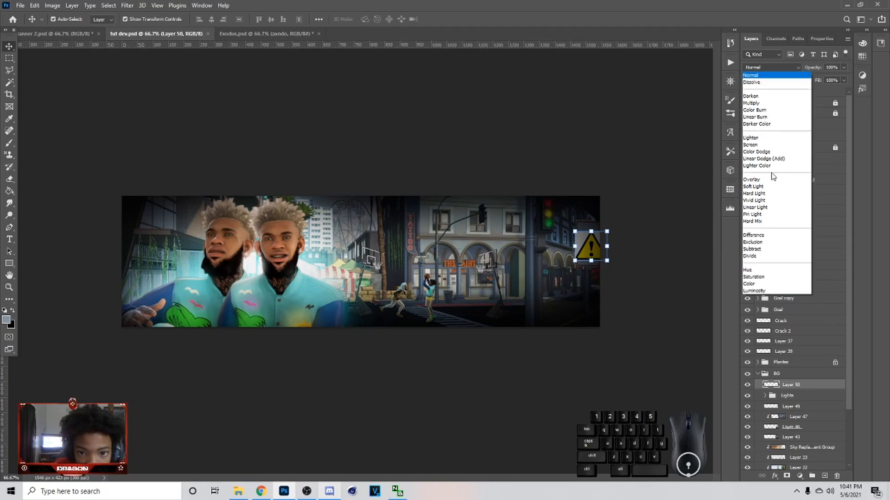
pyautogui.click(768, 181)
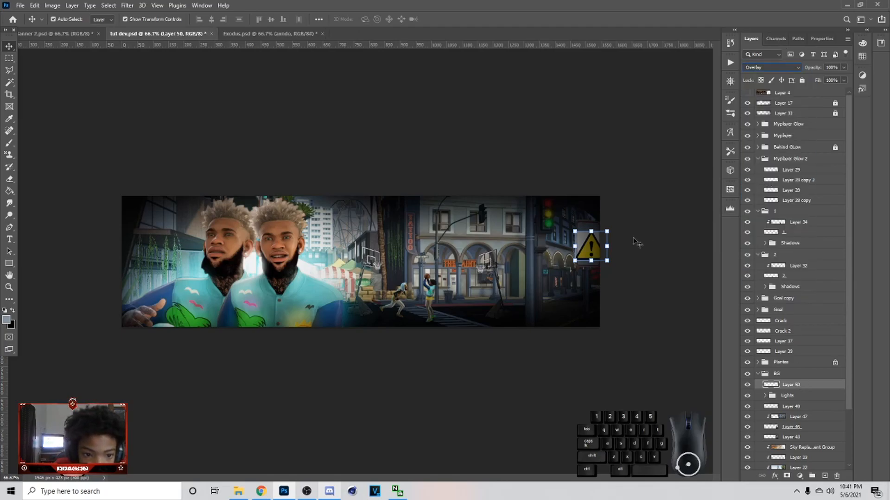
pyautogui.moveTo(589, 231); pyautogui.dragTo(578, 246)
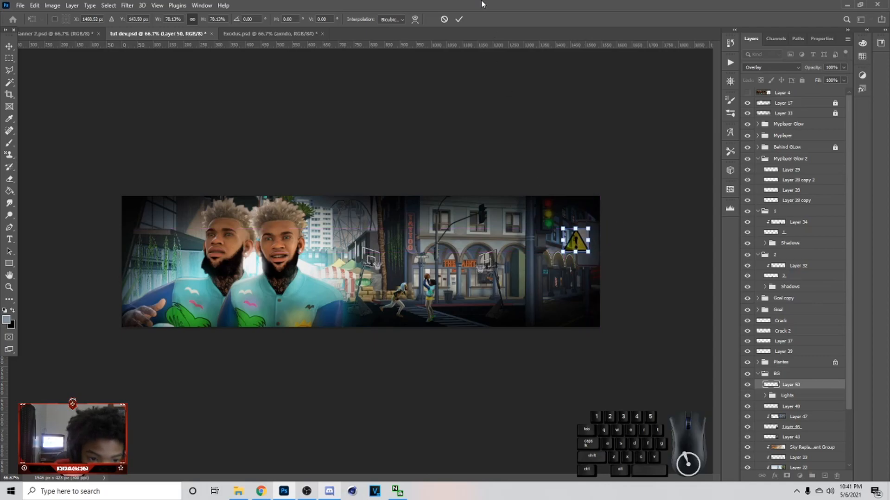
pyautogui.click(459, 19)
# Step: Shrink the warning triangle further and center it in the upper half of the sign
pyautogui.click(10, 82)
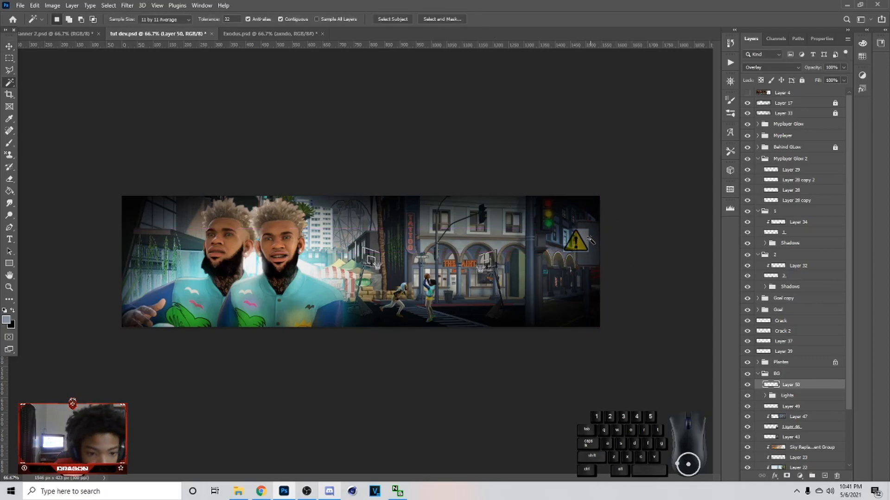
pyautogui.hotkey('ctrl', 'd')
pyautogui.click(8, 46)
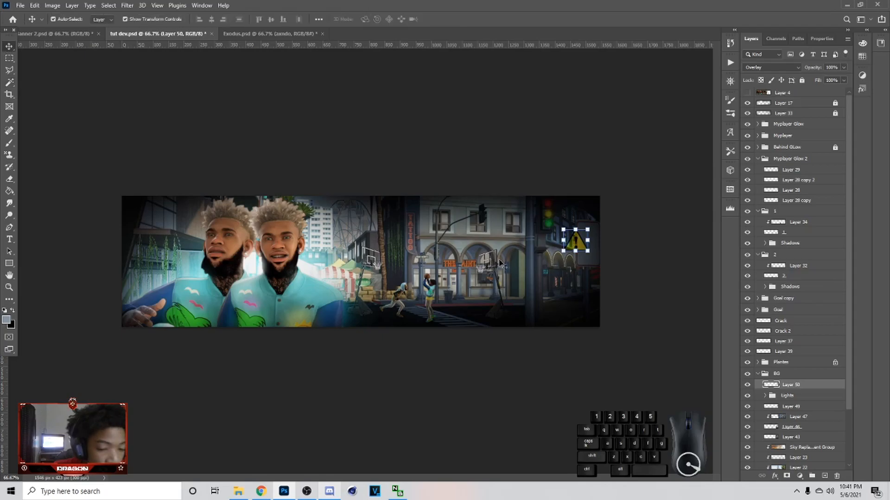
pyautogui.moveTo(578, 239); pyautogui.dragTo(594, 239)
pyautogui.moveTo(586, 241); pyautogui.dragTo(590, 241)
pyautogui.press('Return')
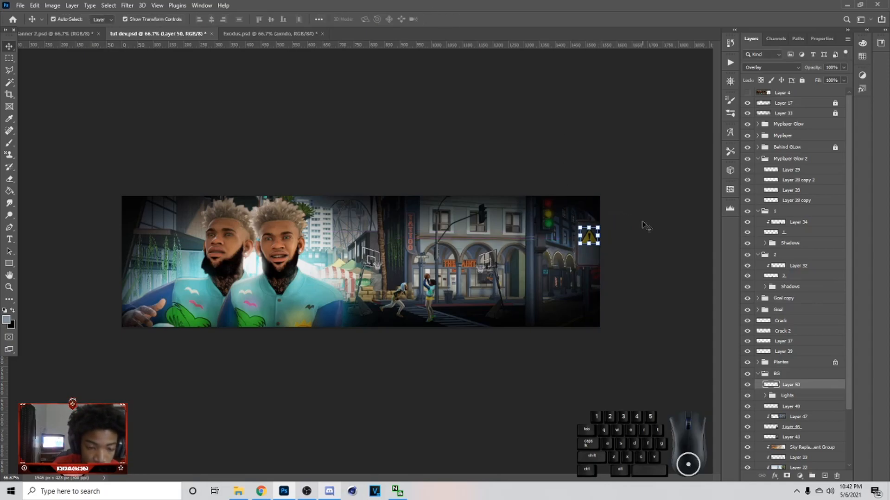
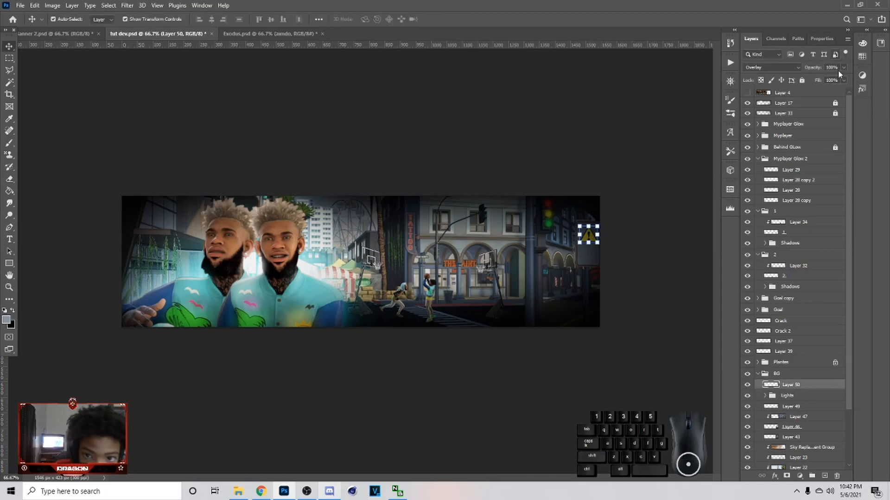
# Step: Fine-tune the warning triangle's fit on the sign and lower Layer 50's opacity to 53%
pyautogui.moveTo(844, 67); pyautogui.dragTo(831, 80)
pyautogui.moveTo(602, 237); pyautogui.dragTo(616, 233)
pyautogui.click(458, 19)
pyautogui.click(843, 67)
pyautogui.moveTo(837, 79); pyautogui.dragTo(827, 80)
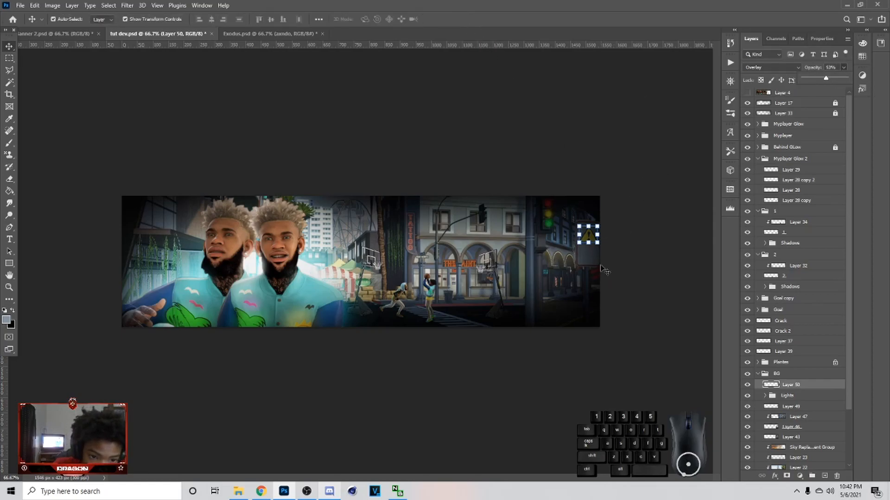
pyautogui.click(656, 245)
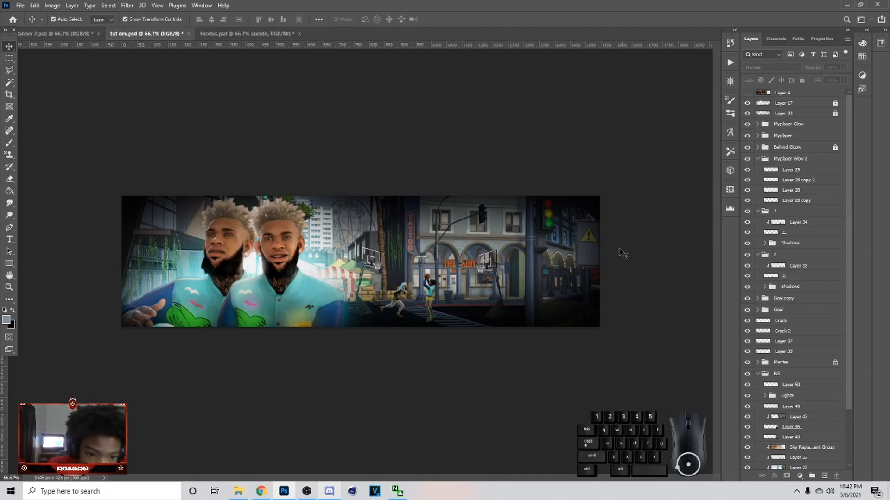
# Step: Raise the warning triangle's layer opacity slightly and deselect the layer
pyautogui.click(589, 236)
pyautogui.click(842, 68)
pyautogui.moveTo(833, 80); pyautogui.dragTo(833, 79)
pyautogui.click(616, 218)
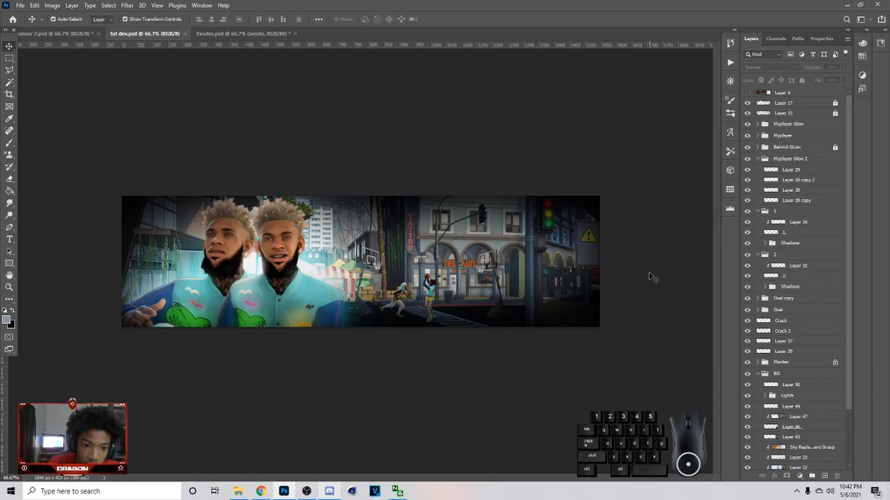
# Step: Add the text "ZENS" in Bebas Neue Regular at 36 pt over the street beside the basketball players
pyautogui.hotkey('ctrl', '1')
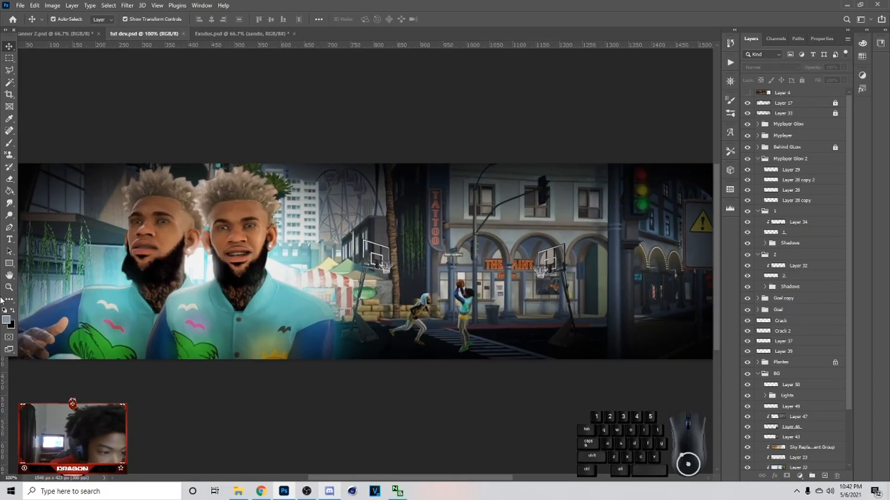
pyautogui.click(8, 240)
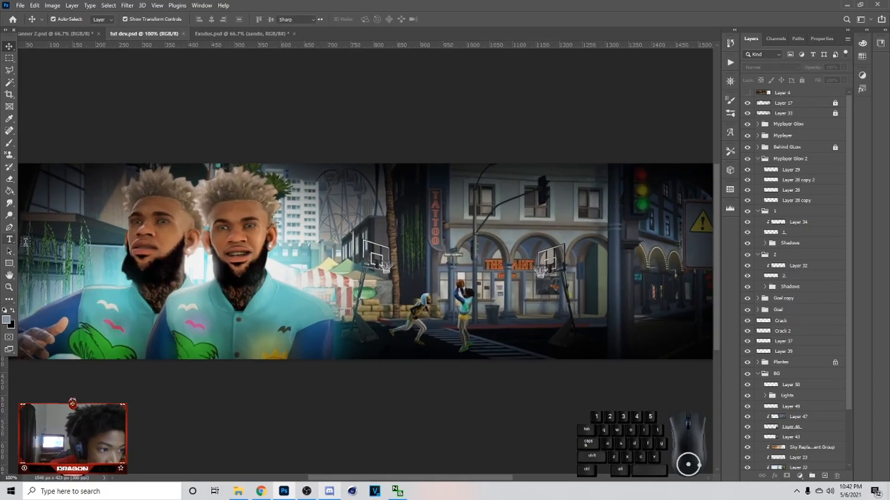
pyautogui.click(506, 315)
pyautogui.write('ZNES')
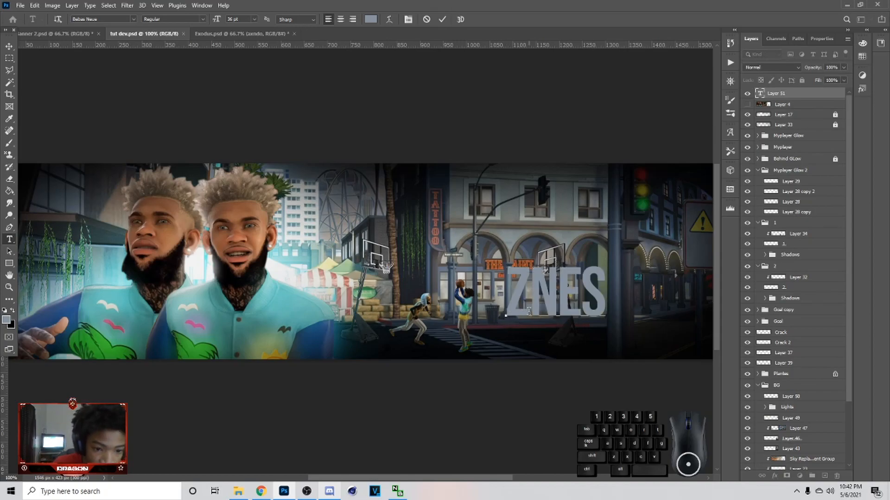
pyautogui.press('BackSpace')
pyautogui.press('BackSpace')
pyautogui.press('BackSpace')
pyautogui.write('ENS')
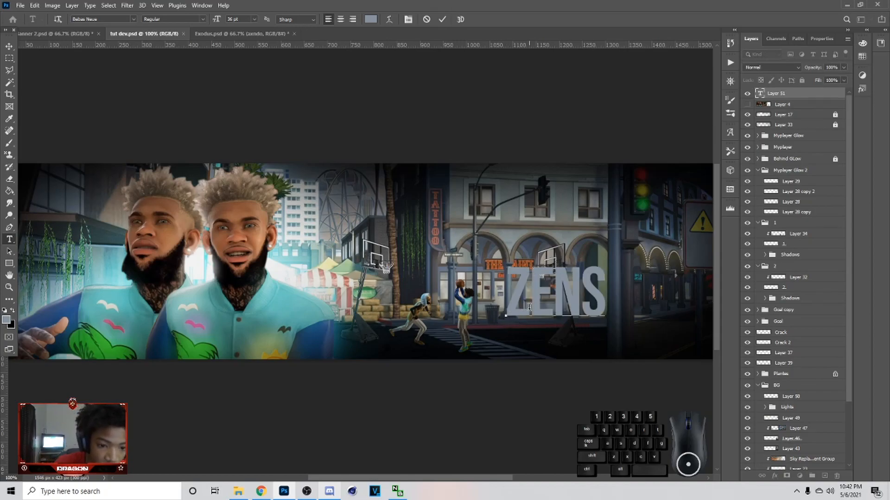
# Step: Recolor the "ZENS" text bright red
pyautogui.doubleClick(509, 291)
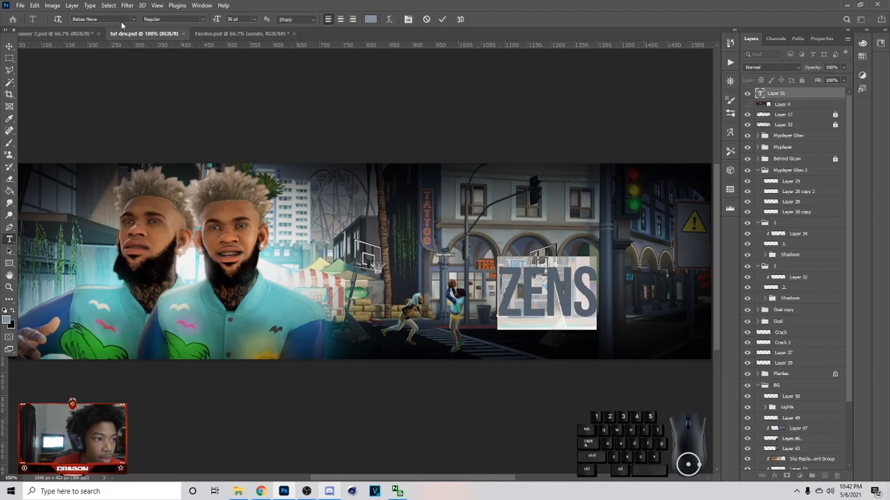
pyautogui.click(132, 21)
pyautogui.click(138, 22)
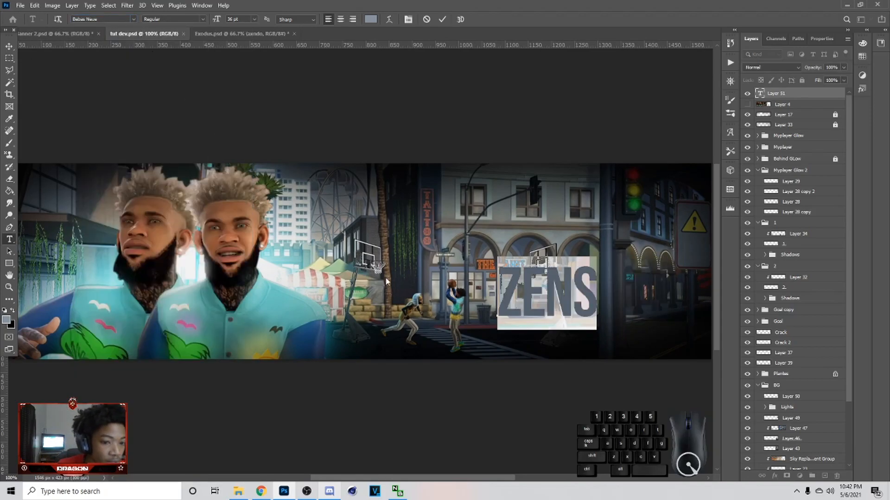
pyautogui.click(6, 320)
pyautogui.moveTo(714, 360); pyautogui.dragTo(703, 319)
pyautogui.click(791, 318)
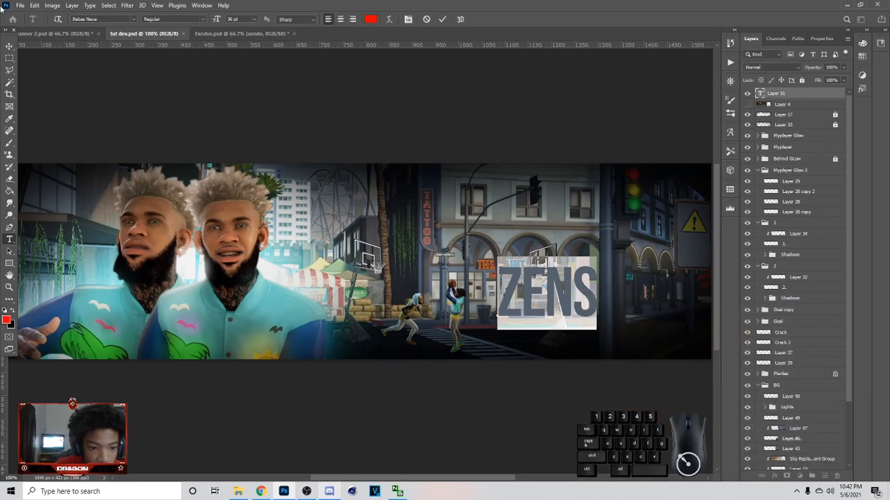
# Step: Move the zens text layer above Layer 50 in the BG group and shrink it onto the sign below the warning triangle
pyautogui.click(9, 44)
pyautogui.moveTo(782, 95); pyautogui.dragTo(790, 328)
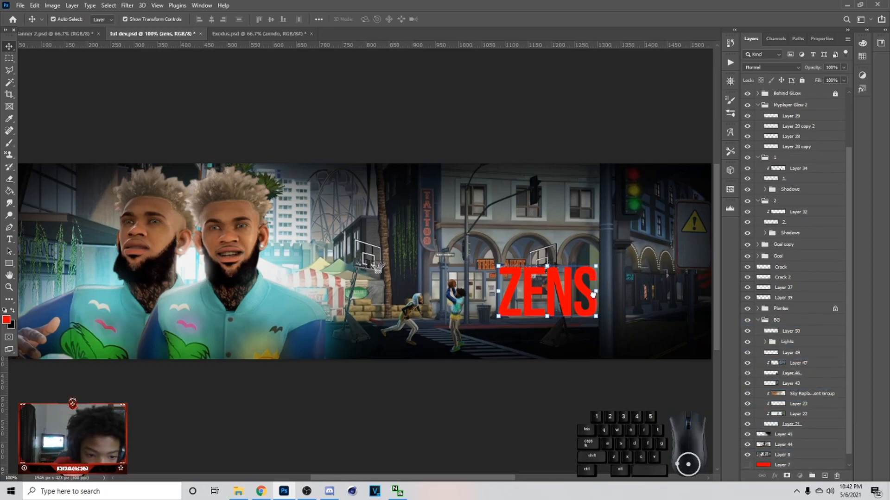
pyautogui.moveTo(595, 292); pyautogui.dragTo(695, 254)
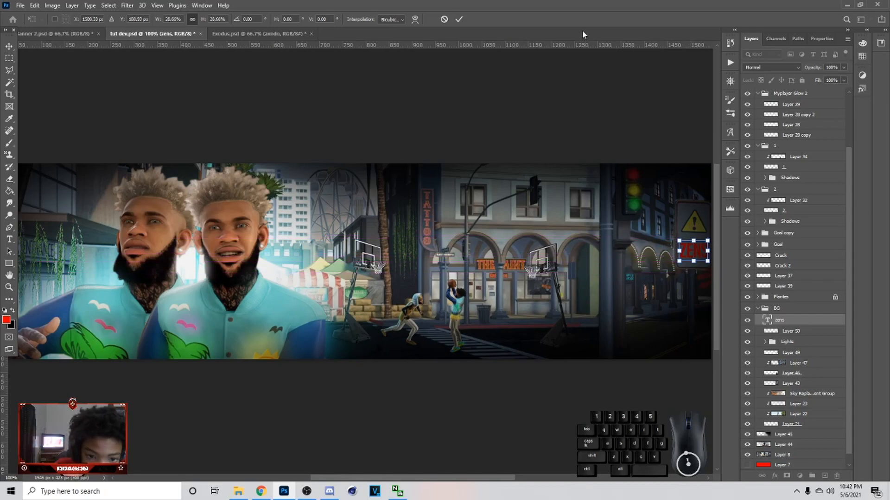
pyautogui.click(460, 21)
# Step: Rasterize the zens layer and blend it into the sign with Overlay mode at 55% opacity
pyautogui.rightClick(811, 321)
pyautogui.click(735, 210)
pyautogui.click(843, 68)
pyautogui.click(831, 78)
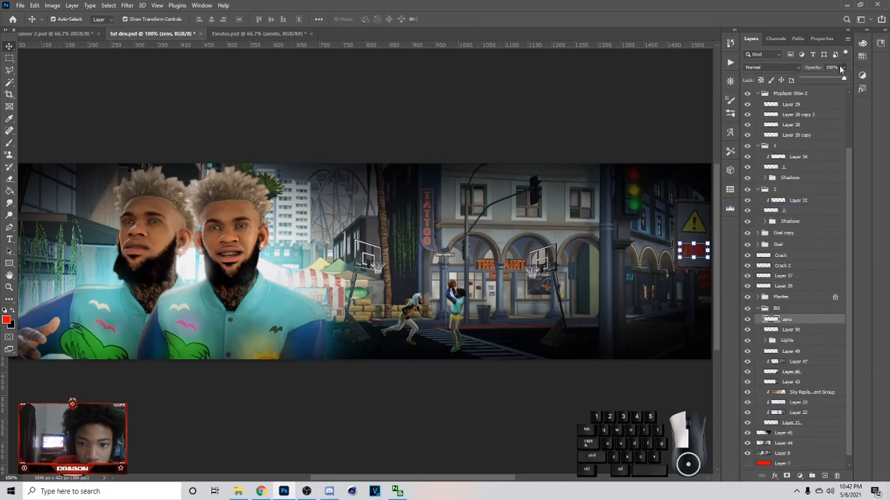
pyautogui.click(825, 79)
pyautogui.click(786, 69)
pyautogui.click(775, 180)
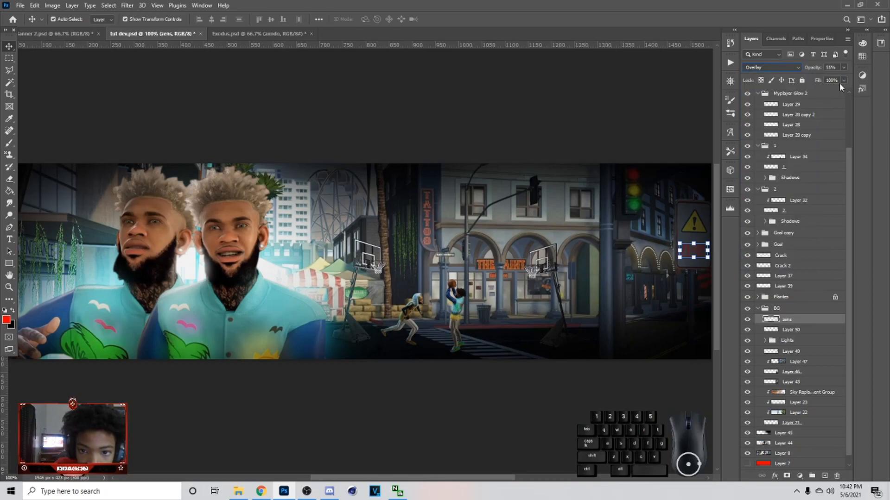
# Step: Nudge the ZENS lettering up toward the warning triangle at 53% opacity and deselect its layer
pyautogui.click(701, 260)
pyautogui.click(700, 255)
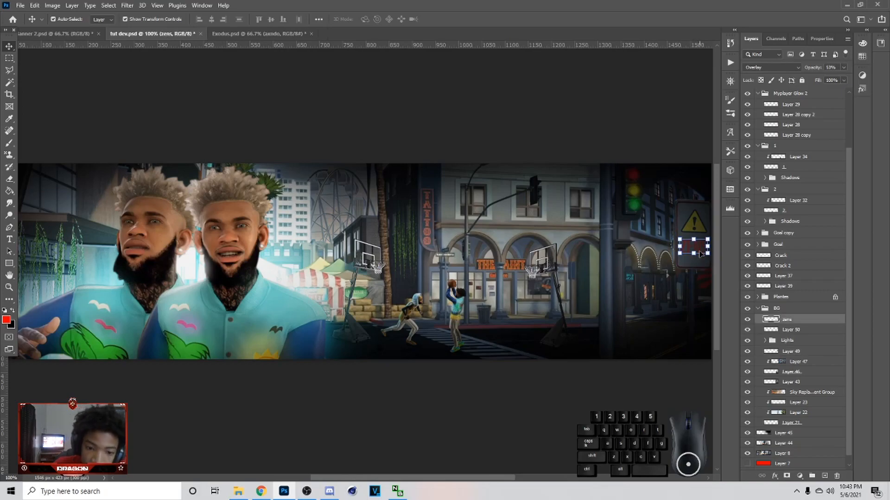
pyautogui.click(604, 393)
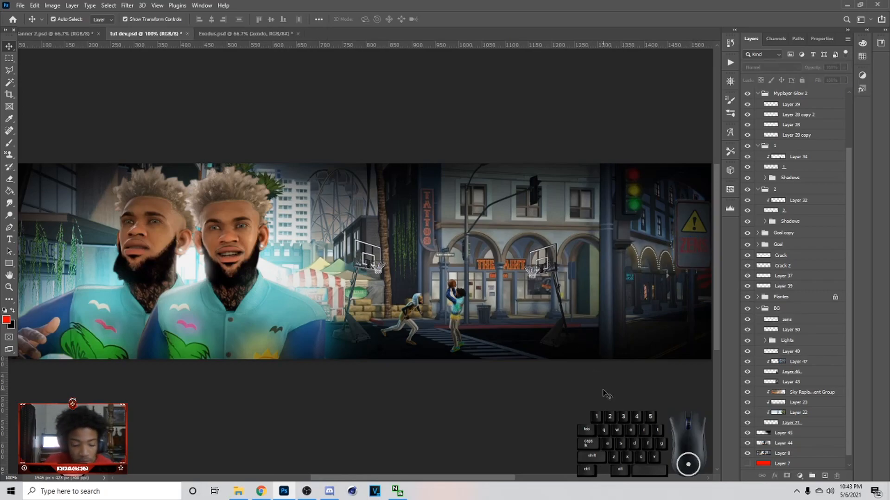
# Step: Fine-tune the size of the ZENS lettering on the sign and save the banner
pyautogui.hotkey('ctrl', '-')
pyautogui.click(600, 252)
pyautogui.moveTo(599, 252); pyautogui.dragTo(613, 252)
pyautogui.click(459, 20)
pyautogui.click(650, 213)
pyautogui.hotkey('ctrl', 's')
# Step: Adjust the warning triangle's fit on the sign and save the banner again
pyautogui.click(591, 237)
pyautogui.moveTo(606, 237); pyautogui.dragTo(627, 224)
pyautogui.click(686, 157)
pyautogui.hotkey('ctrl', 's')
# Step: Compare the tut dev banner with the reference design in the Banner 2 document
pyautogui.click(73, 34)
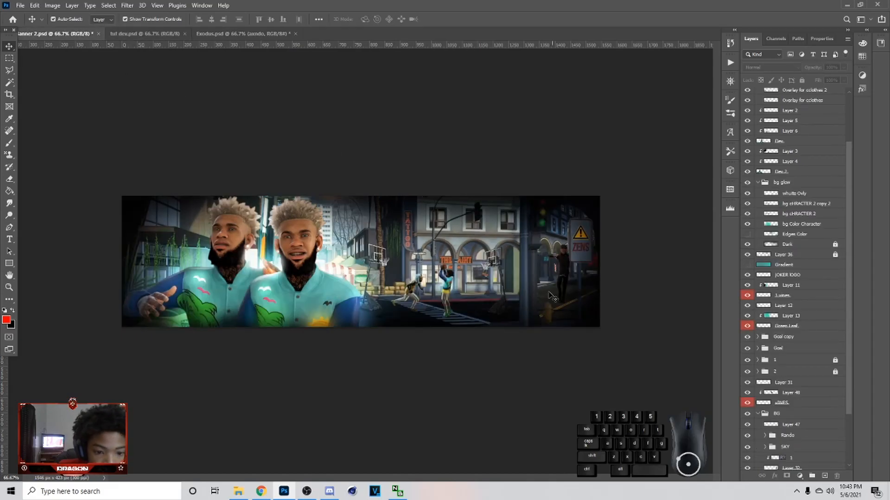
pyautogui.click(156, 34)
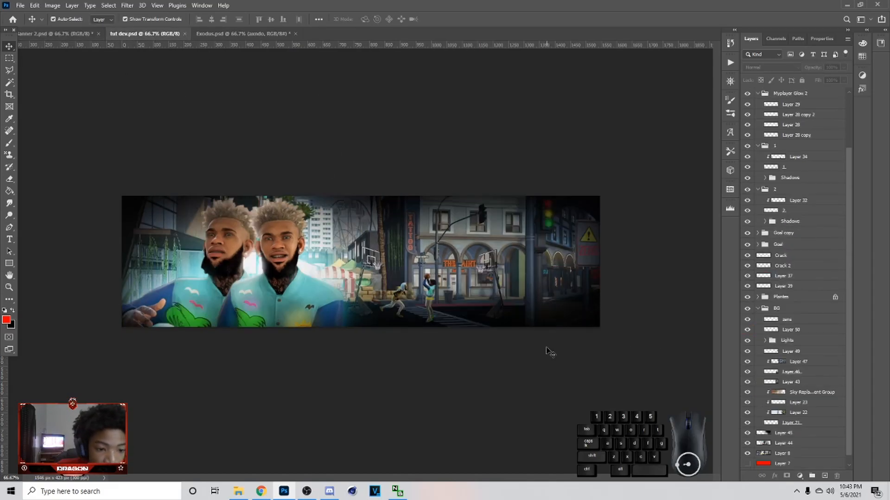
pyautogui.hotkey('ctrl', '+')
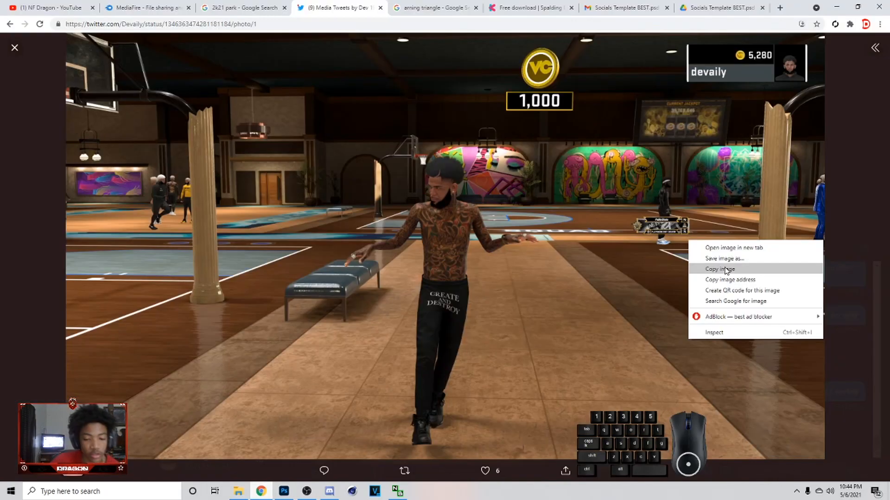
# Step: Copy the photo of the shirtless tattooed player from the browser and switch back to Photoshop
pyautogui.rightClick(517, 266)
pyautogui.click(547, 292)
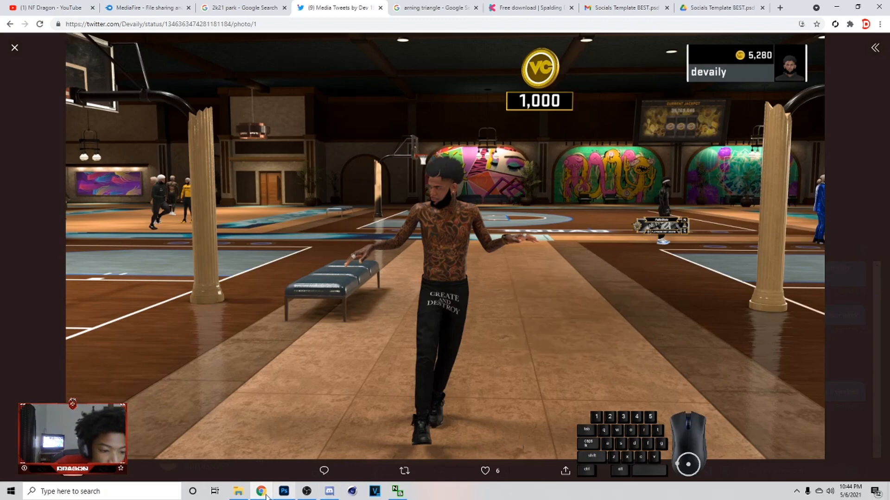
pyautogui.click(284, 491)
# Step: Create a transparent 1280 x 720 px document at 300 ppi and paste the player photo scaled to fill the canvas
pyautogui.hotkey('ctrl', 'n')
pyautogui.click(278, 217)
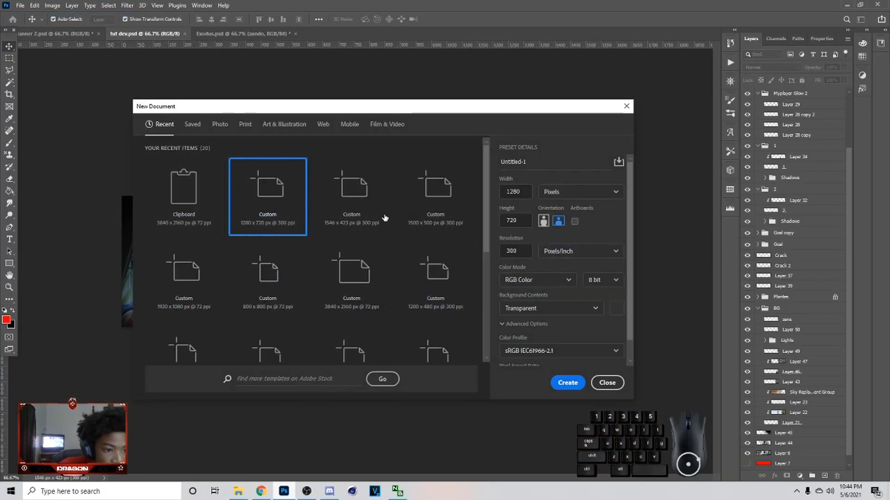
pyautogui.click(567, 382)
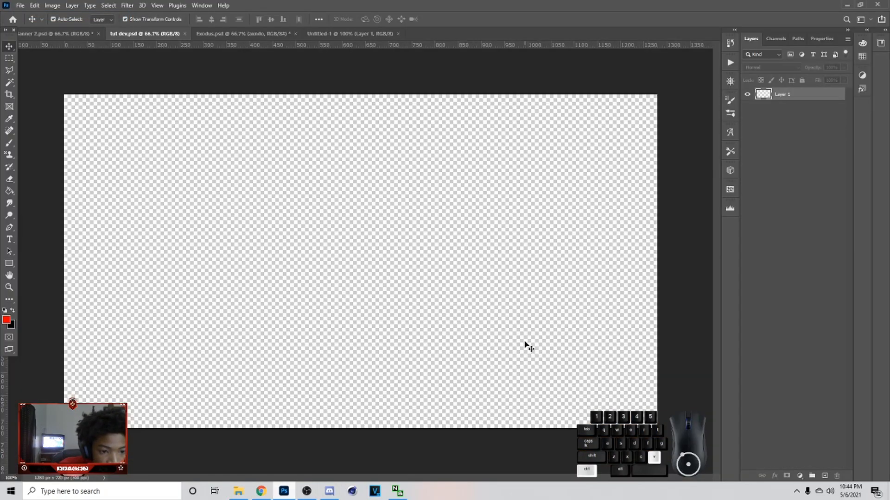
pyautogui.hotkey('ctrl', 'v')
pyautogui.moveTo(525, 343); pyautogui.dragTo(101, 67)
pyautogui.moveTo(579, 417); pyautogui.dragTo(387, 65)
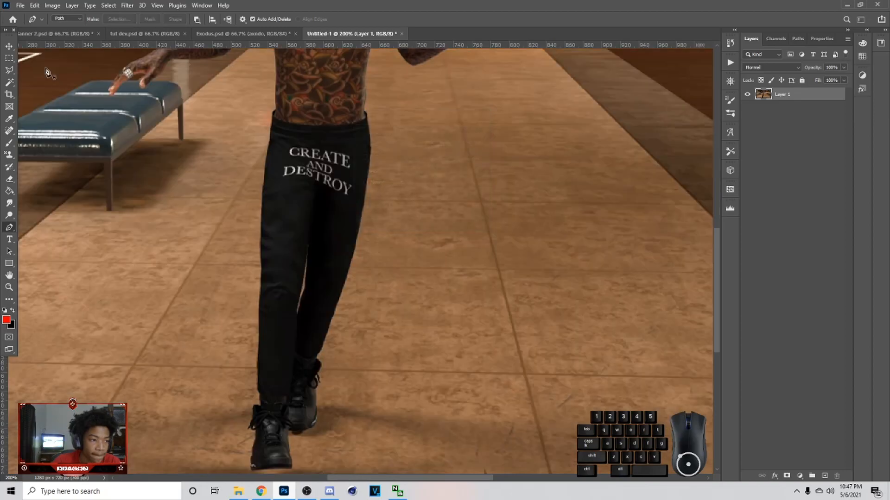
# Step: Turn the path around the player into a selection, copy it to a new layer and hide the original photo
pyautogui.press('m')
pyautogui.rightClick(314, 137)
pyautogui.click(364, 149)
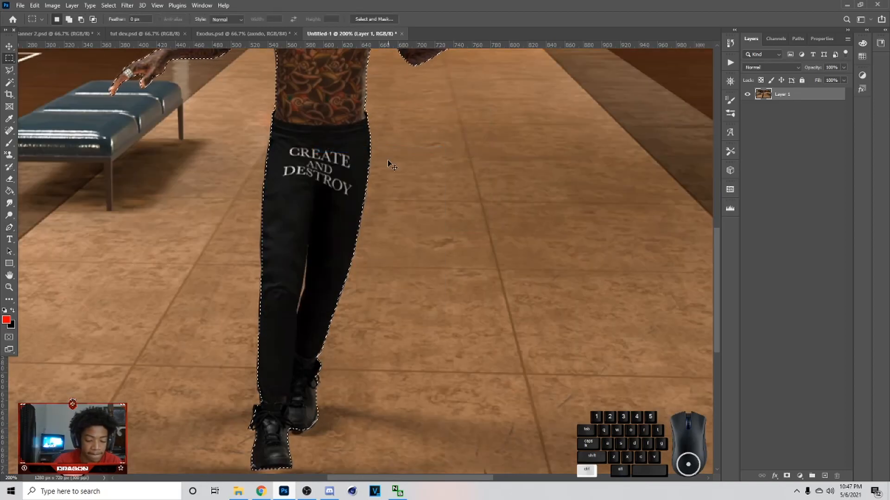
pyautogui.hotkey('ctrl', 'j')
pyautogui.click(747, 107)
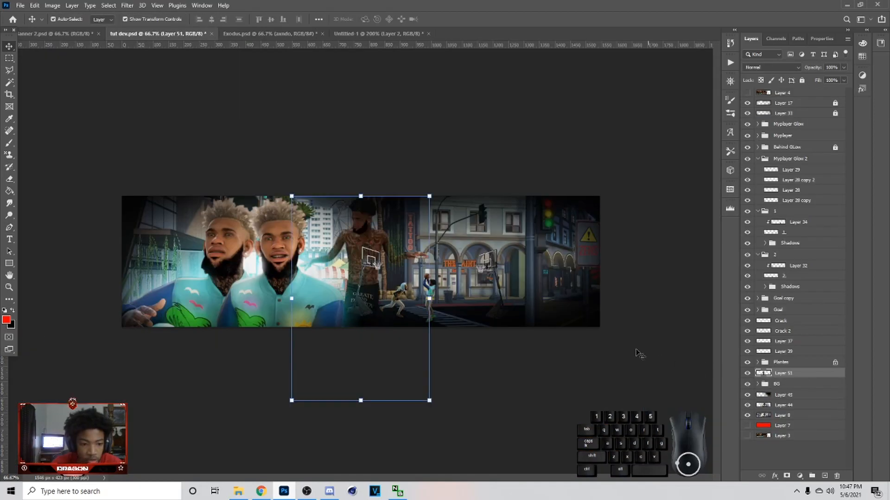
# Step: Shrink the cut-out player in the tut dev banner and stand him on the street in front of the ZENS sign
pyautogui.moveTo(430, 298); pyautogui.dragTo(563, 247)
pyautogui.moveTo(567, 258); pyautogui.dragTo(564, 243)
pyautogui.moveTo(565, 281); pyautogui.dragTo(566, 284)
pyautogui.moveTo(565, 245); pyautogui.dragTo(565, 250)
pyautogui.moveTo(565, 282); pyautogui.dragTo(569, 279)
pyautogui.moveTo(570, 247); pyautogui.dragTo(570, 250)
pyautogui.press('Return')
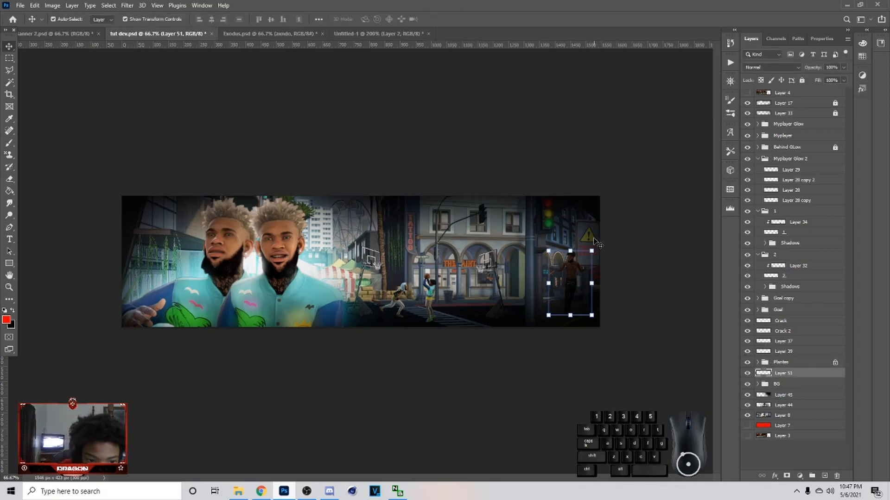
# Step: Cut away the leftover area above the player's arm beside the sign on Layer 51 using the Polygonal Lasso
pyautogui.click(581, 226)
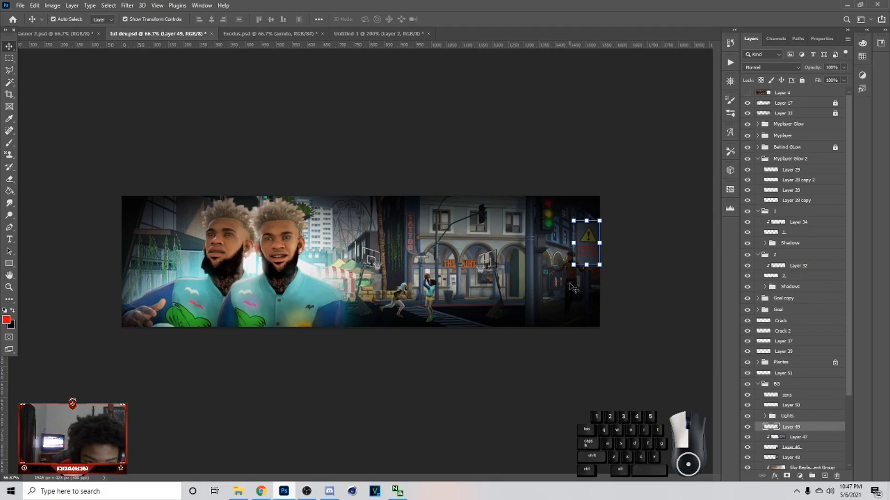
pyautogui.click(584, 296)
pyautogui.hotkey('ctrl', '+')
pyautogui.hotkey('ctrl', '+')
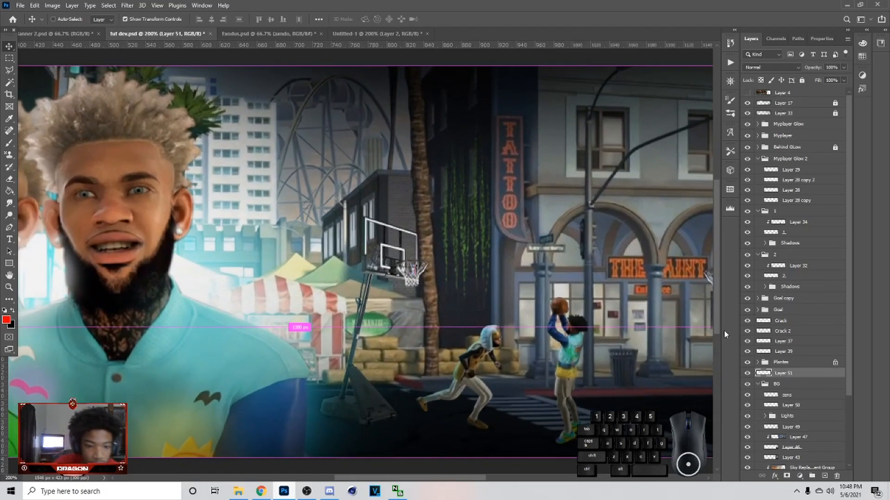
pyautogui.moveTo(452, 479); pyautogui.dragTo(598, 479)
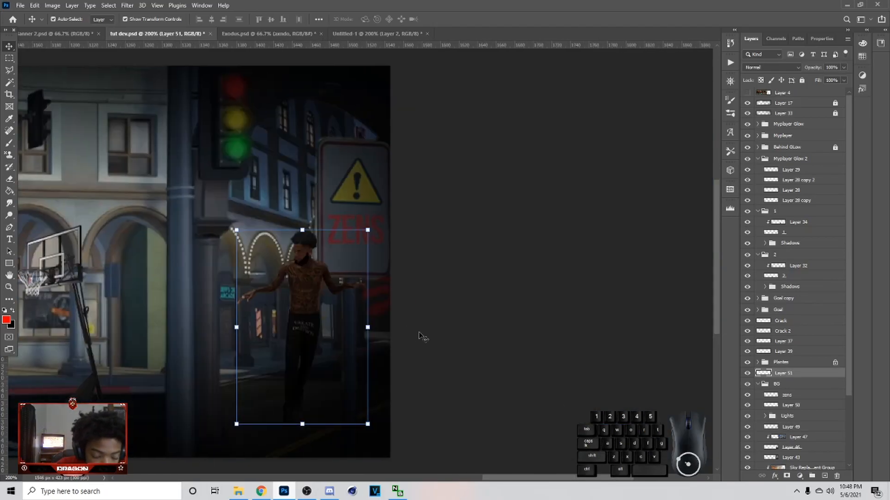
pyautogui.press('l')
pyautogui.moveTo(318, 273); pyautogui.dragTo(319, 280)
pyautogui.click(341, 278)
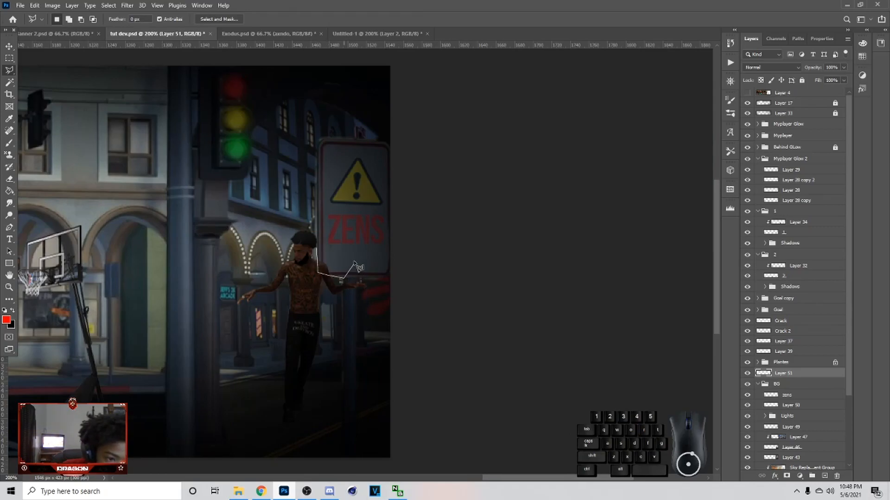
pyautogui.click(317, 249)
pyautogui.hotkey('ctrl', 'x')
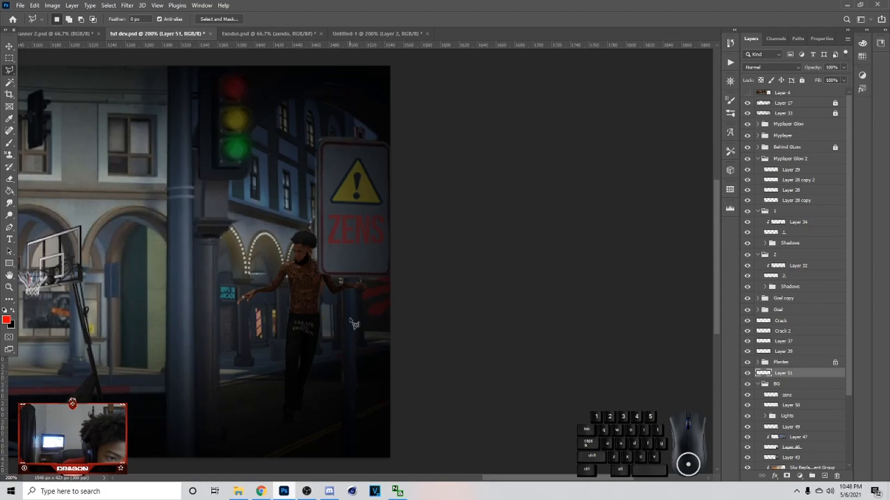
pyautogui.scroll(-2, 354, 324)
pyautogui.scroll(-5, 317, 274)
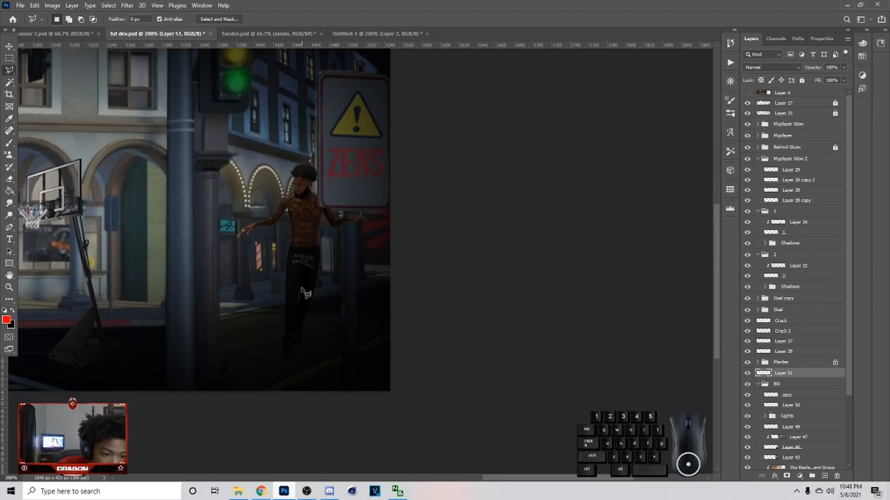
pyautogui.click(319, 161)
pyautogui.click(317, 157)
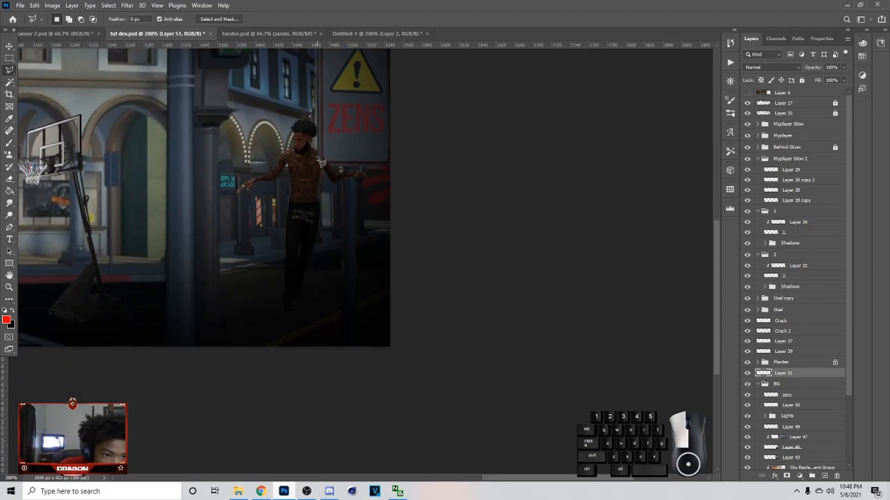
pyautogui.click(316, 147)
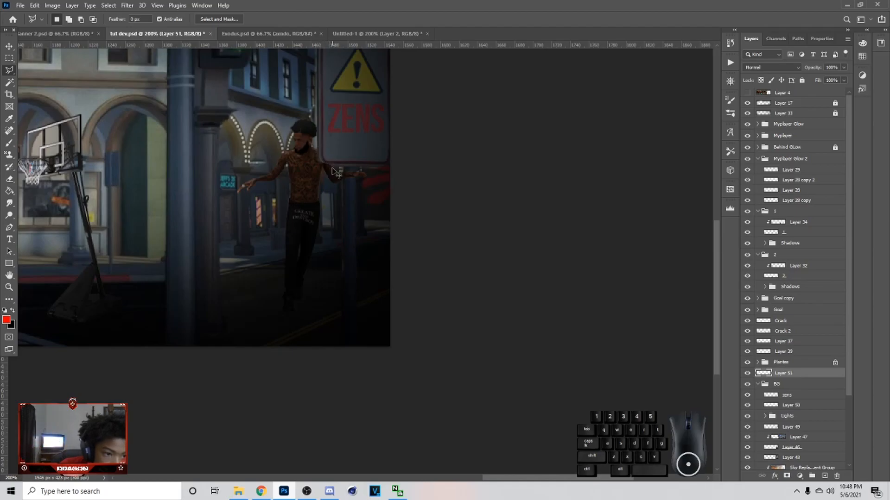
pyautogui.scroll(-2, 334, 194)
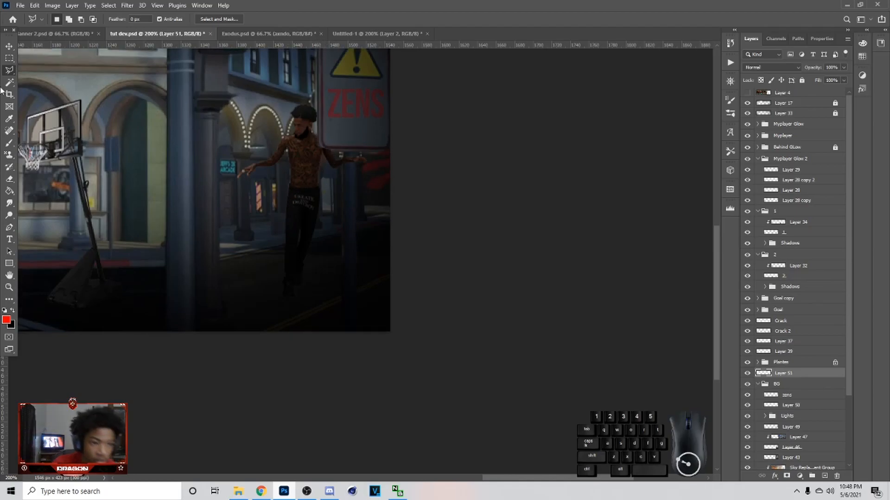
# Step: Put Layer 51 in a new group named "3" and rename the layer "3"
pyautogui.press('v')
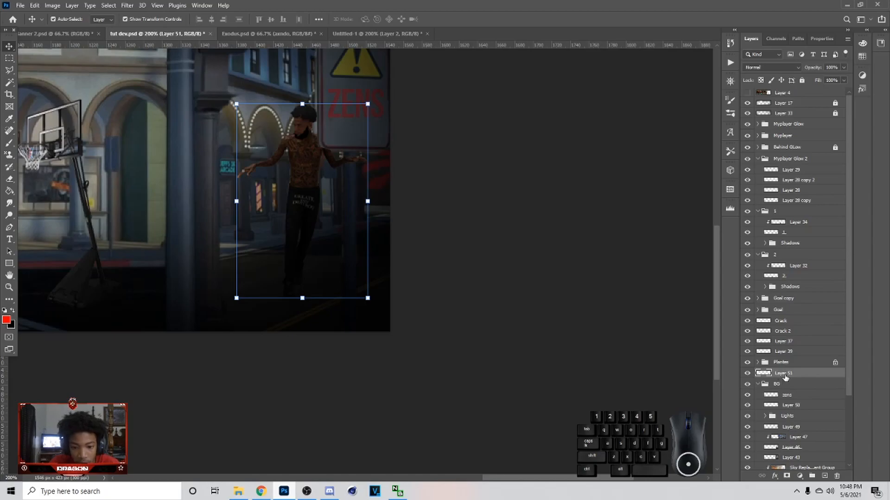
pyautogui.click(811, 477)
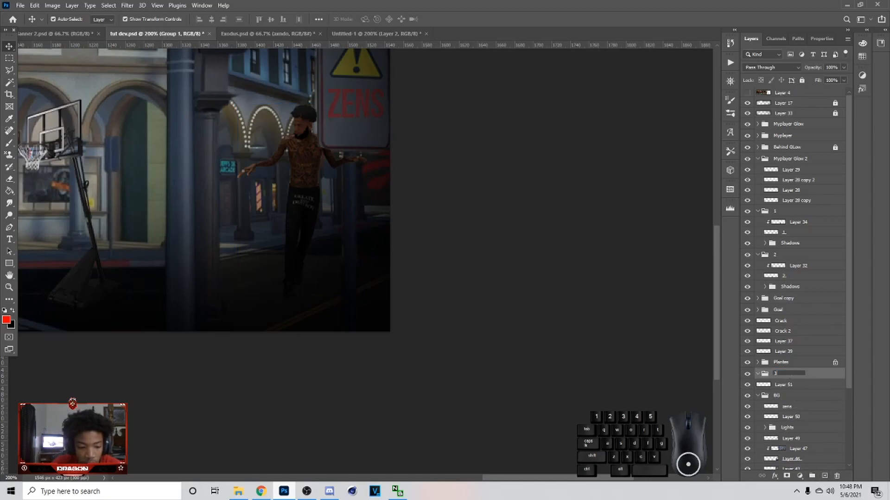
pyautogui.click(792, 387)
pyautogui.moveTo(791, 388)
pyautogui.mouseDown()
pyautogui.moveTo(789, 377)
pyautogui.moveTo(786, 389)
pyautogui.mouseUp()
pyautogui.doubleClick(791, 385)
pyautogui.write('3')
pyautogui.press('Return')
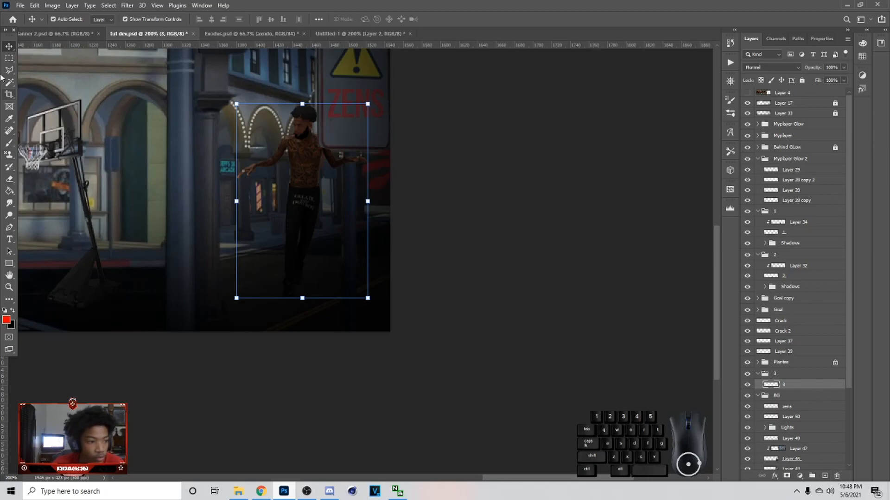
# Step: Duplicate layer 3 and make the copy a black silhouette beneath it with Lightness at -100
pyautogui.hotkey('ctrl', 'j')
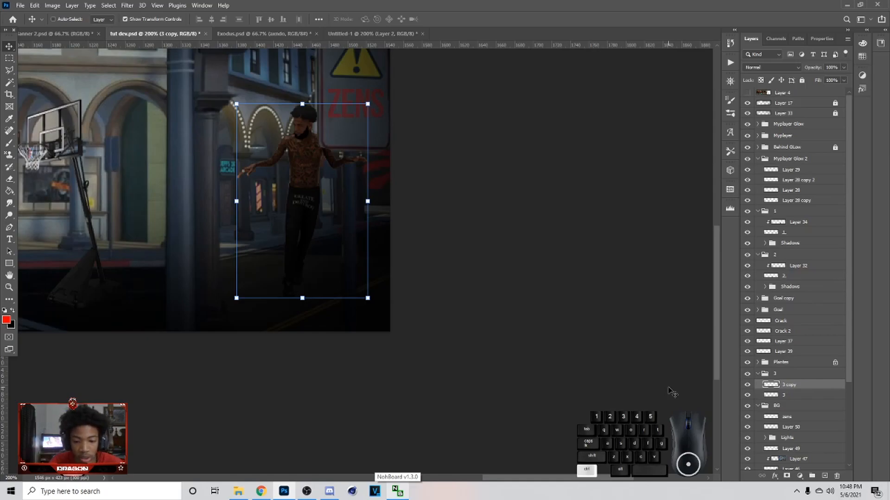
pyautogui.hotkey('ctrl', 'u')
pyautogui.moveTo(546, 234); pyautogui.dragTo(458, 227)
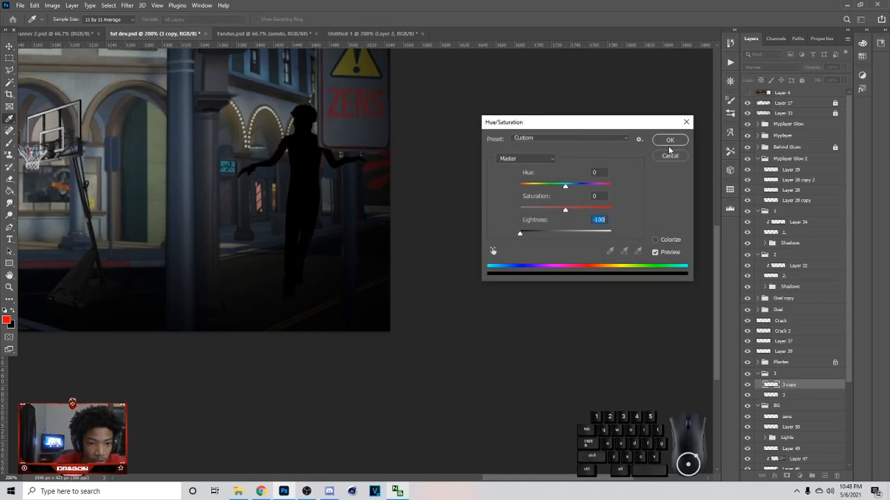
pyautogui.click(669, 146)
pyautogui.press('v')
pyautogui.moveTo(794, 389); pyautogui.dragTo(794, 401)
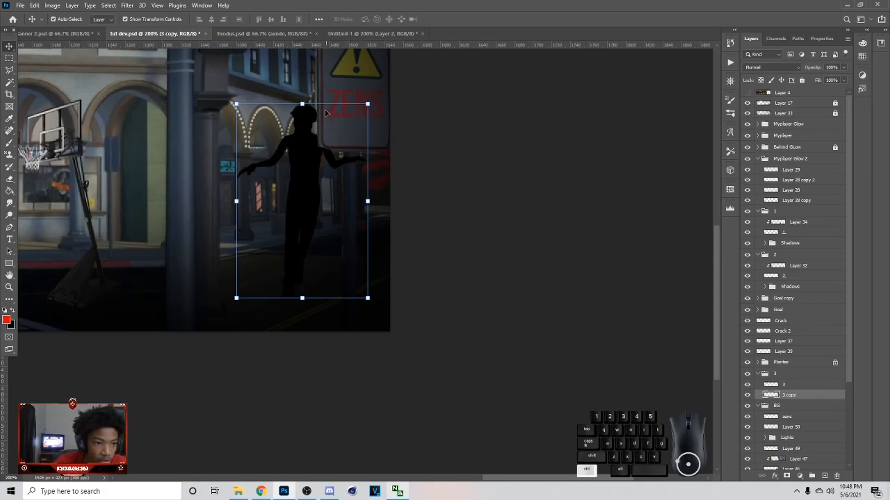
# Step: Flatten and distort the black silhouette on layer 3 copy into a cast shadow lying on the street at the player's feet
pyautogui.hotkey('ctrl', 't')
pyautogui.moveTo(303, 105); pyautogui.dragTo(317, 253)
pyautogui.moveTo(367, 270)
pyautogui.mouseDown()
pyautogui.moveTo(366, 246)
pyautogui.moveTo(361, 262)
pyautogui.mouseUp()
pyautogui.moveTo(298, 291); pyautogui.dragTo(299, 296)
pyautogui.moveTo(363, 237); pyautogui.dragTo(353, 253)
pyautogui.moveTo(333, 272); pyautogui.dragTo(341, 265)
pyautogui.moveTo(290, 290); pyautogui.dragTo(291, 294)
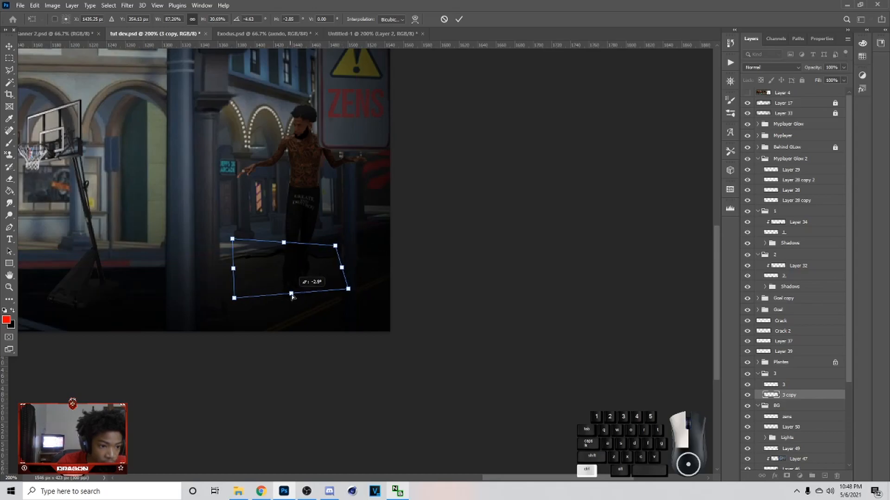
pyautogui.moveTo(232, 239); pyautogui.dragTo(235, 249)
pyautogui.moveTo(236, 304); pyautogui.dragTo(241, 304)
pyautogui.click(459, 19)
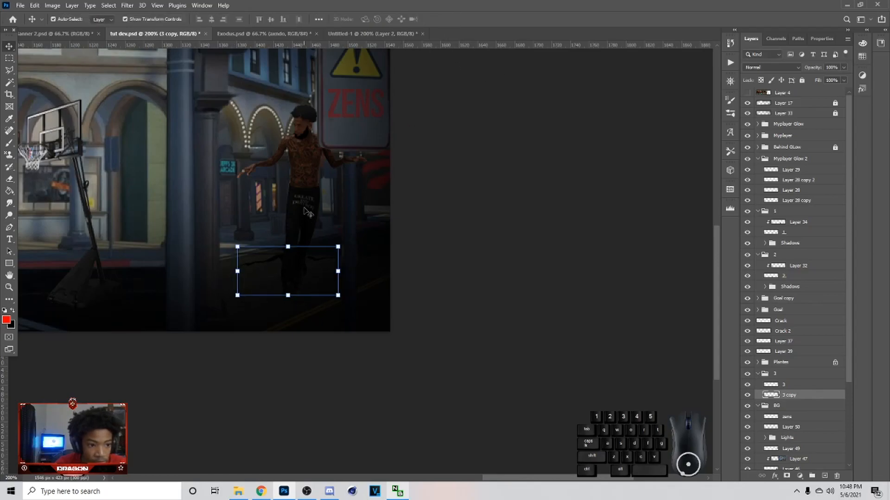
# Step: Soften the 3 copy shadow with a 1.1-pixel Gaussian Blur and reduce its opacity to 24%
pyautogui.click(127, 5)
pyautogui.moveTo(155, 126)
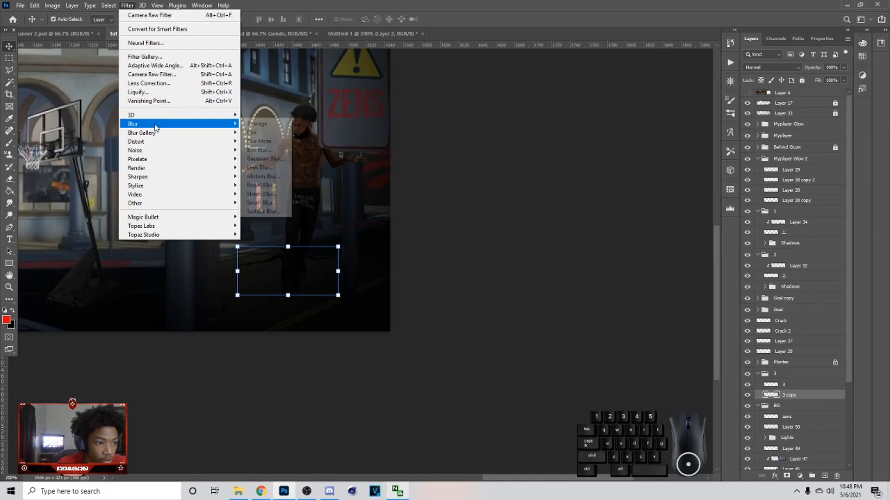
pyautogui.click(262, 158)
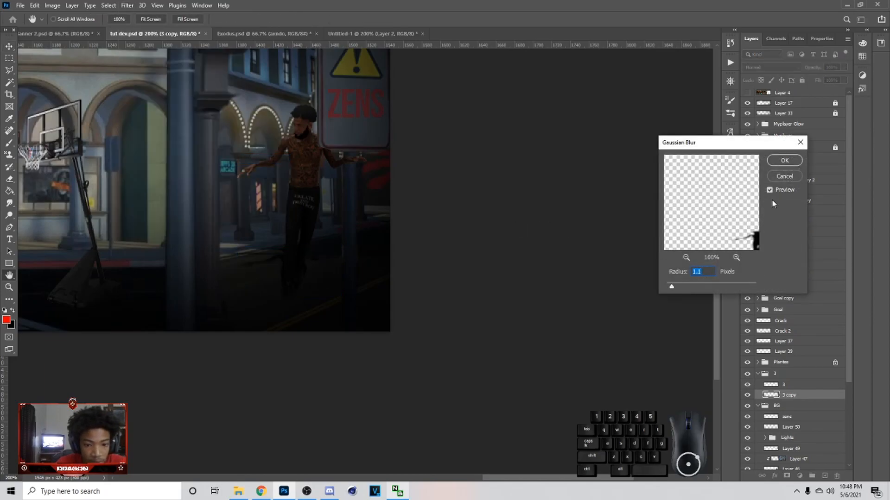
pyautogui.click(784, 160)
pyautogui.click(844, 70)
pyautogui.moveTo(831, 79); pyautogui.dragTo(822, 77)
pyautogui.click(317, 308)
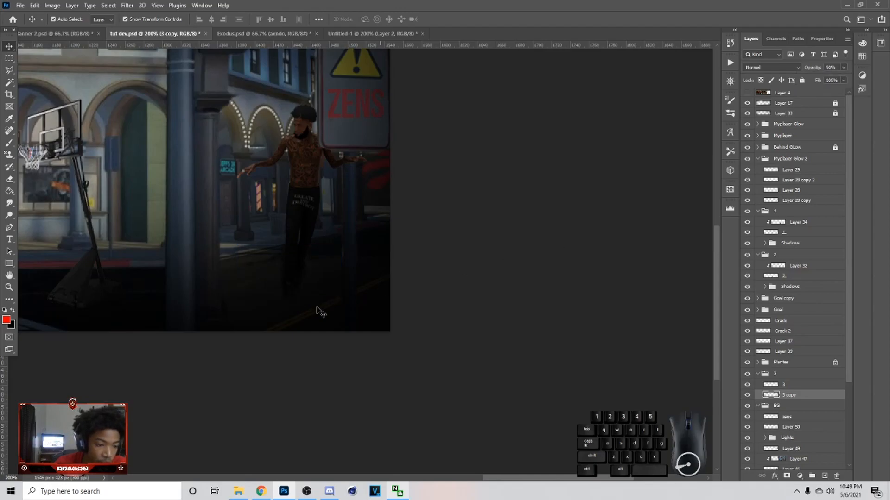
pyautogui.click(321, 312)
pyautogui.click(277, 263)
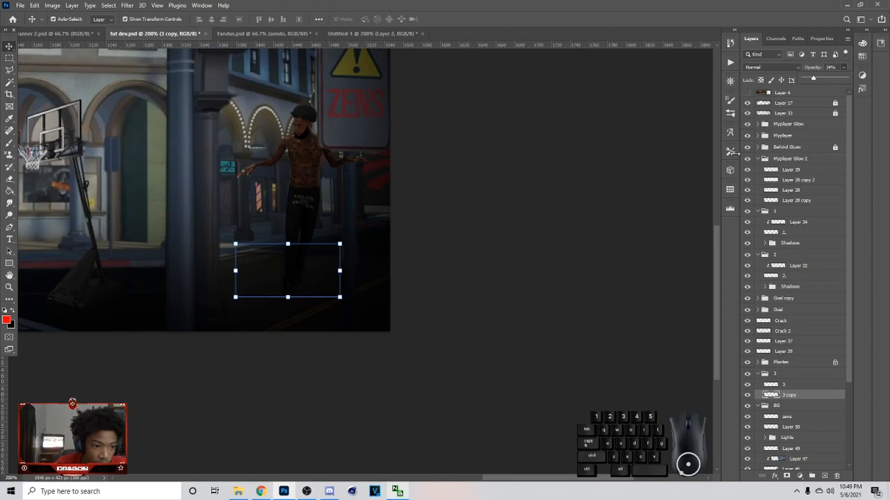
pyautogui.click(285, 282)
# Step: Add a new layer beneath 3 copy in group 3 and paint a soft black dab beside the player's feet
pyautogui.click(808, 396)
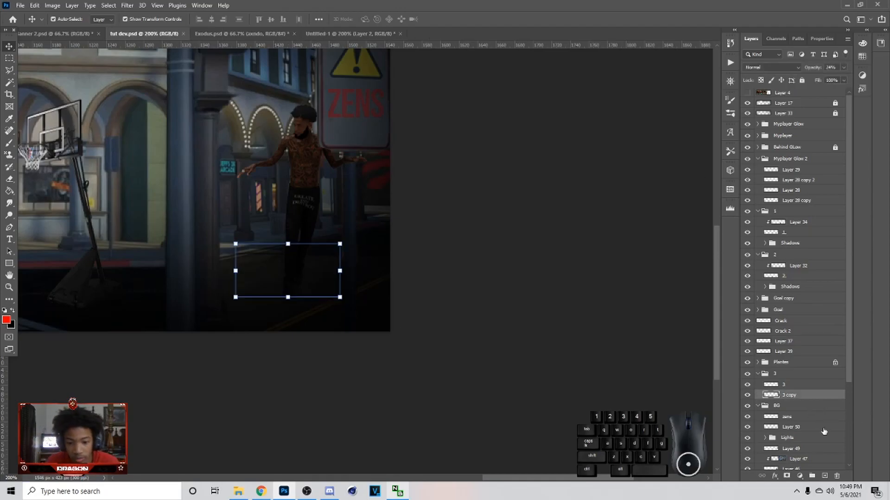
pyautogui.keyDown('ctrl'); pyautogui.click(825, 476); pyautogui.keyUp('ctrl')
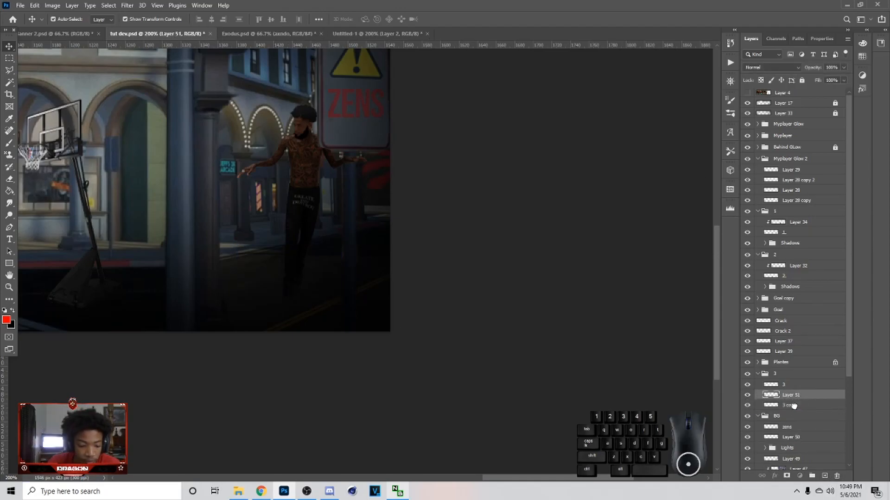
pyautogui.press('b')
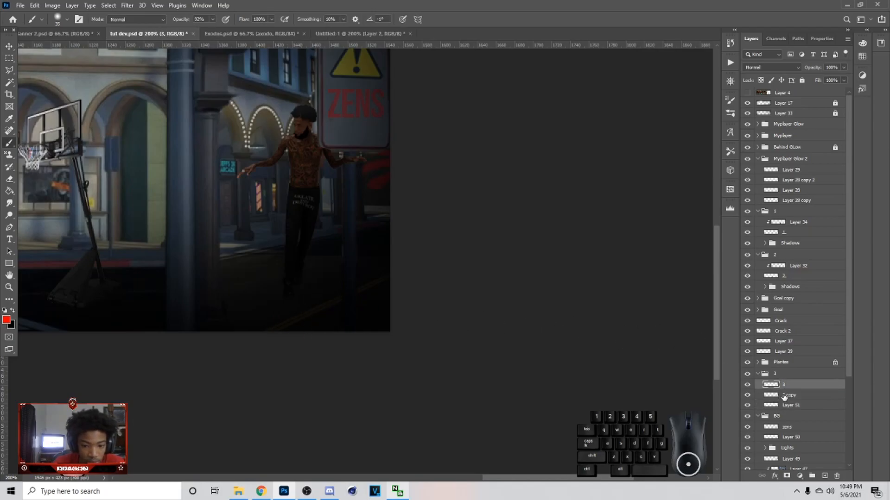
pyautogui.click(788, 395)
pyautogui.click(793, 406)
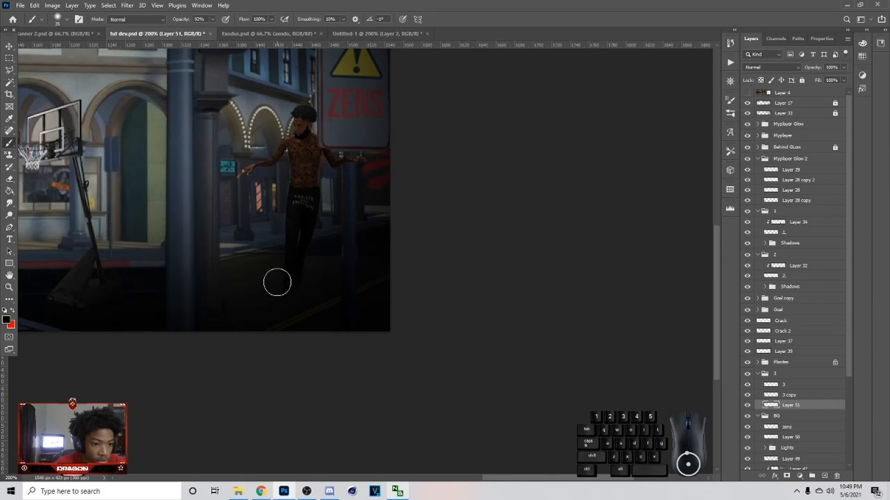
pyautogui.click(264, 275)
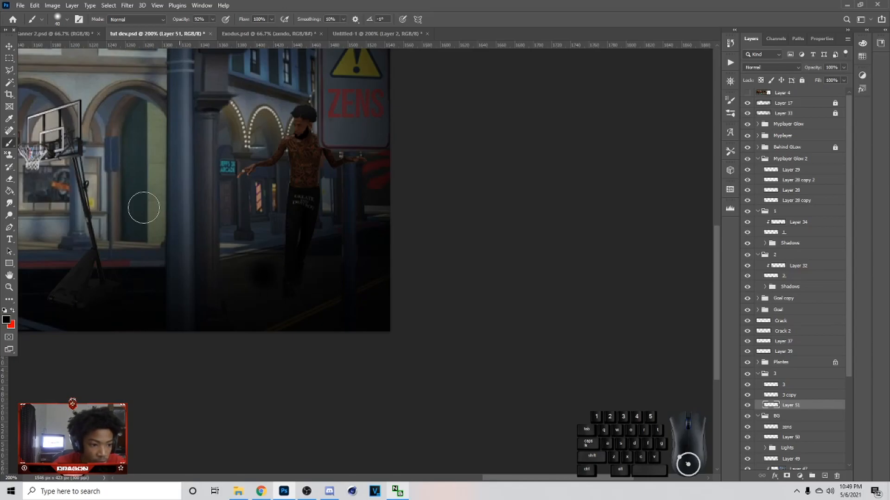
pyautogui.click(8, 48)
pyautogui.moveTo(271, 252); pyautogui.dragTo(272, 280)
pyautogui.hotkey('ctrl', 'z')
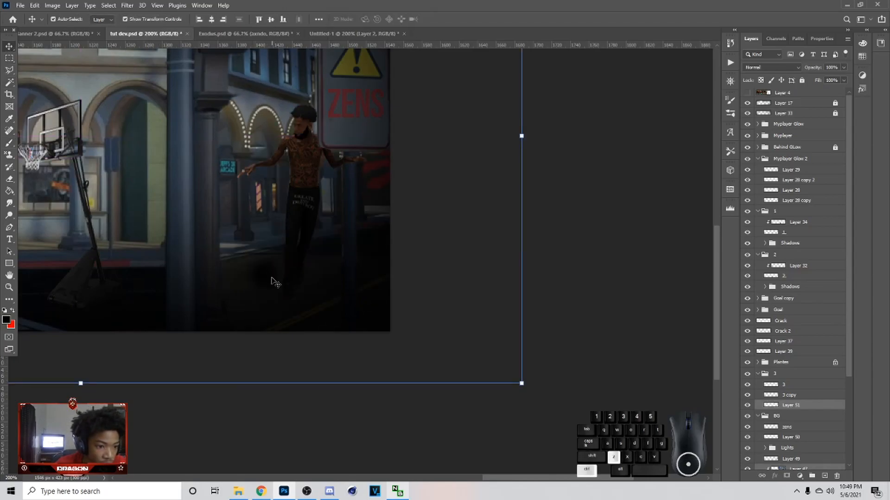
# Step: Squash the black dab on Layer 51 to about 28% height and place it under the player's front foot
pyautogui.click(797, 405)
pyautogui.press('b')
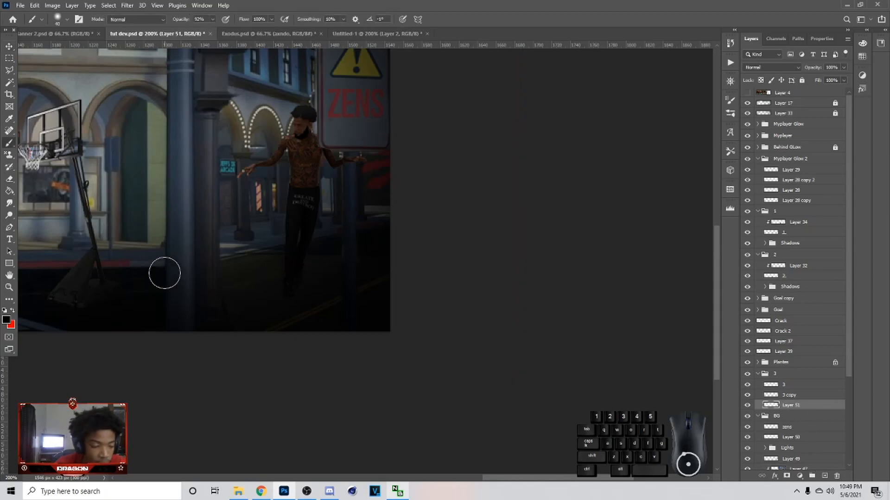
pyautogui.click(8, 47)
pyautogui.moveTo(271, 246); pyautogui.dragTo(295, 296)
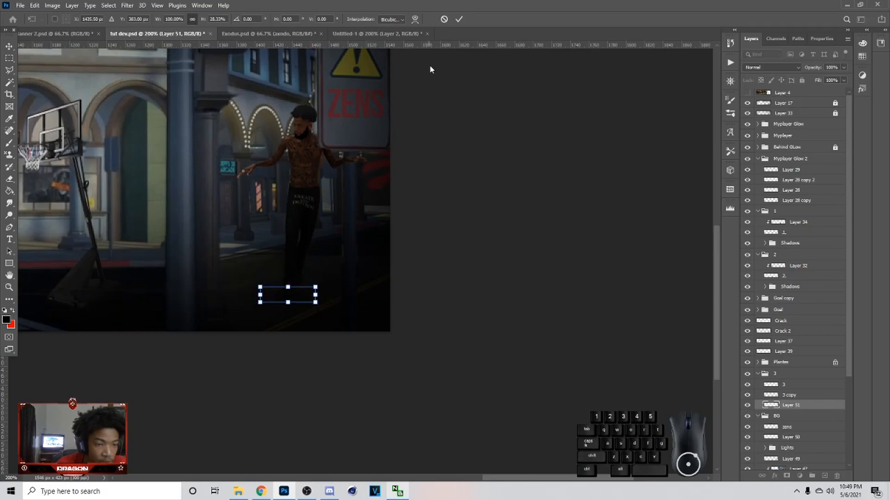
pyautogui.click(459, 20)
# Step: Duplicate the Layer 51 contact shadow and move the copy under the player's rear foot
pyautogui.hotkey('ctrl', 'j')
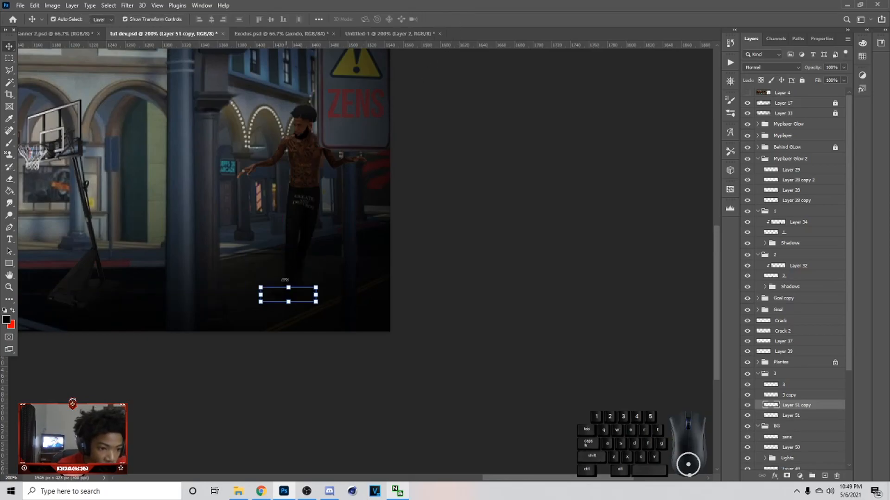
pyautogui.click(289, 292)
pyautogui.click(284, 299)
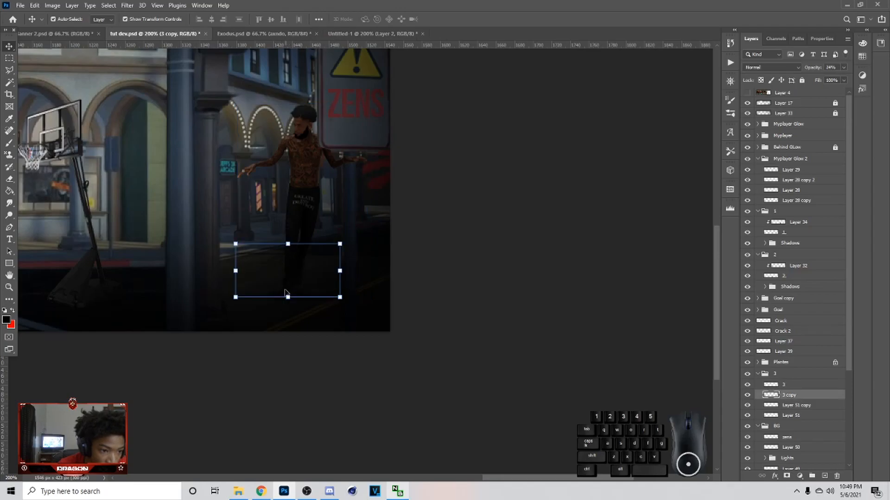
pyautogui.click(474, 398)
pyautogui.click(791, 406)
pyautogui.moveTo(298, 295); pyautogui.dragTo(310, 281)
pyautogui.click(458, 19)
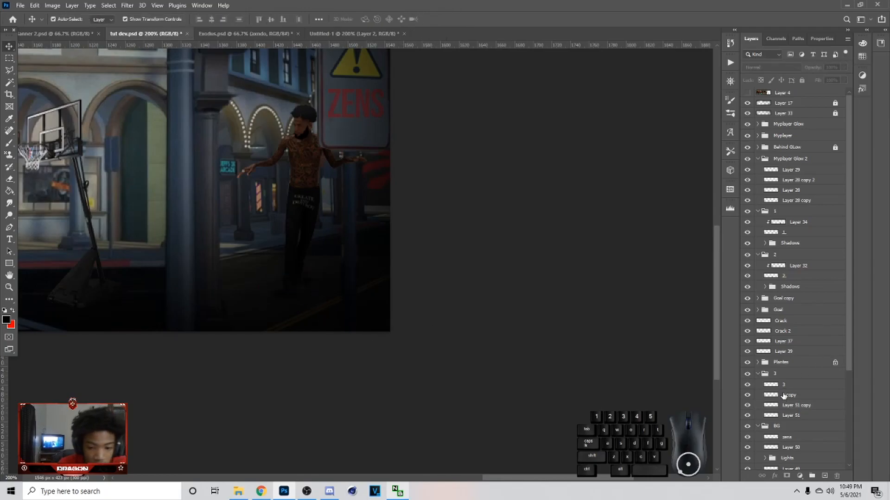
# Step: Set the opacity of Layer 51 copy to 74% and save the document
pyautogui.click(843, 68)
pyautogui.moveTo(844, 78); pyautogui.dragTo(833, 78)
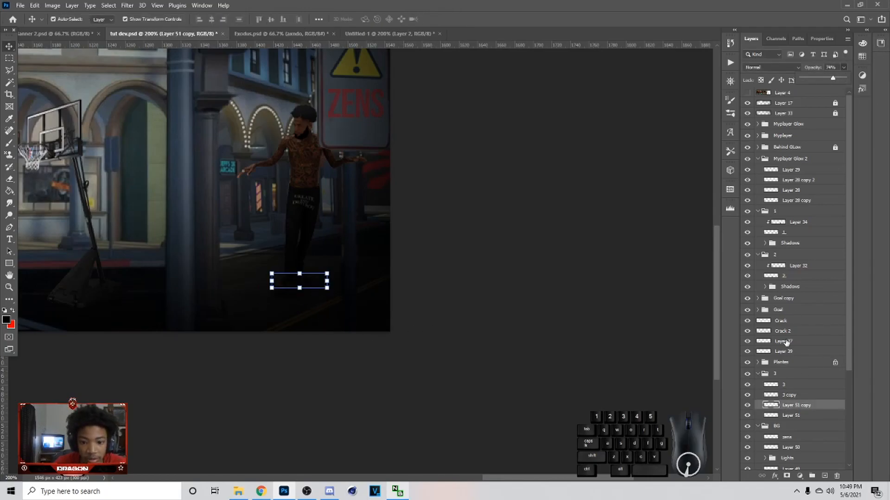
pyautogui.click(799, 419)
pyautogui.click(419, 421)
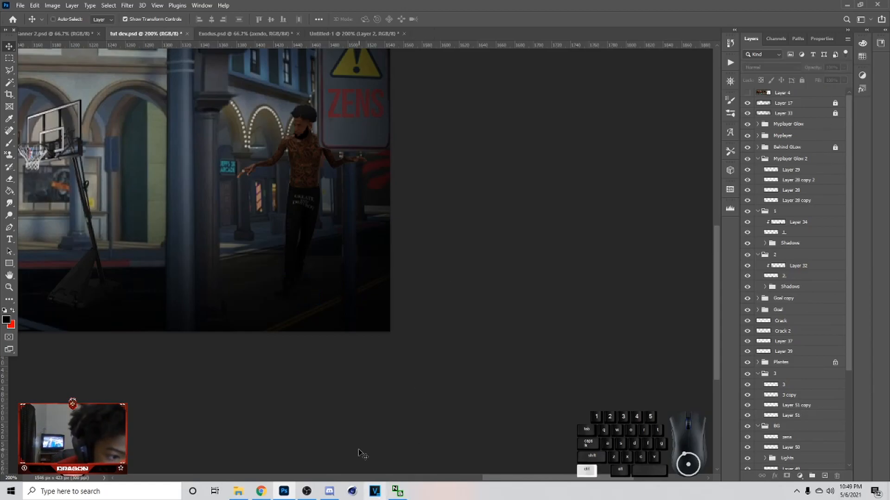
pyautogui.hotkey('ctrl', '-')
pyautogui.hotkey('ctrl', '-')
pyautogui.hotkey('ctrl', '-')
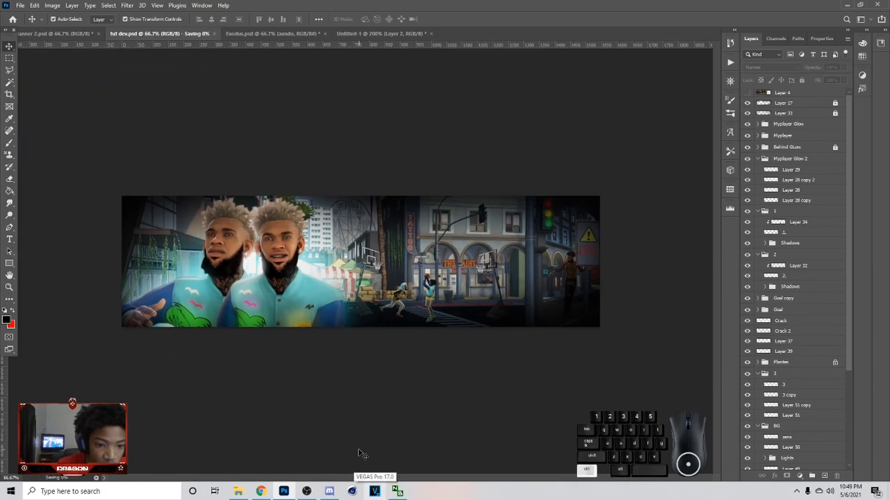
pyautogui.click(592, 280)
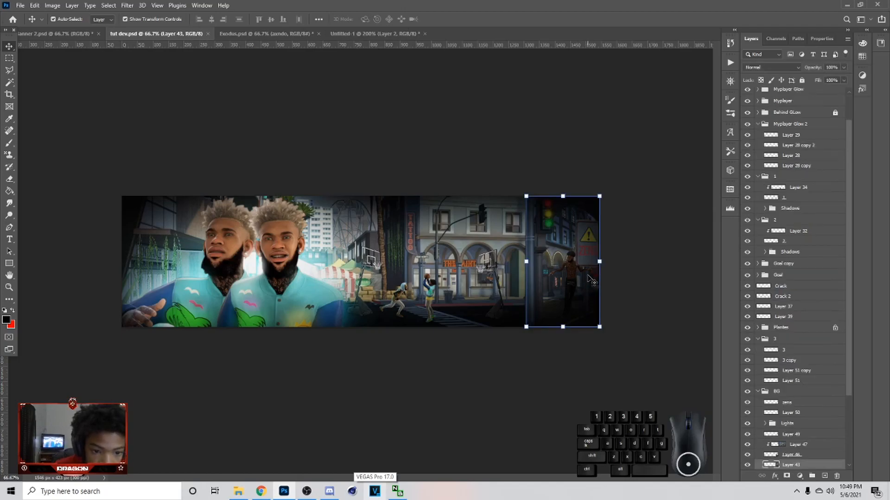
pyautogui.click(620, 303)
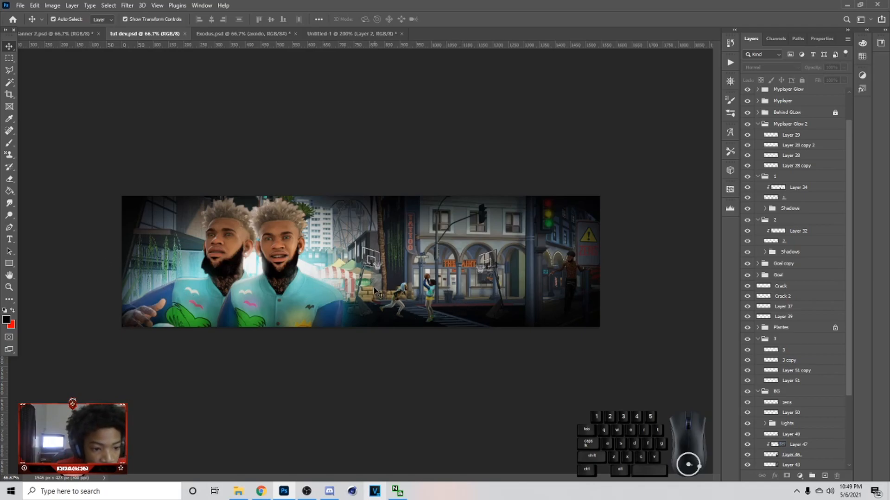
# Step: Darken the banner's lower edge on a new layer above the Myplayer Glow group with a 400-pixel black brush, at 55% layer opacity
pyautogui.click(69, 34)
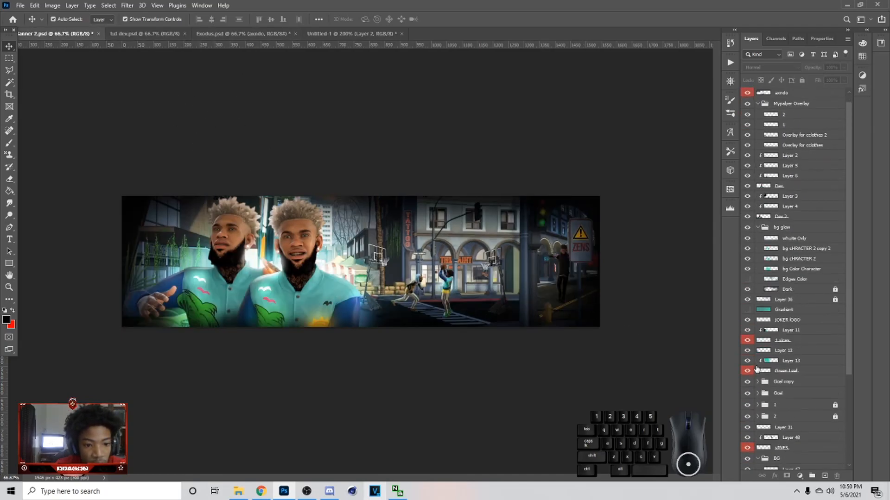
pyautogui.click(156, 33)
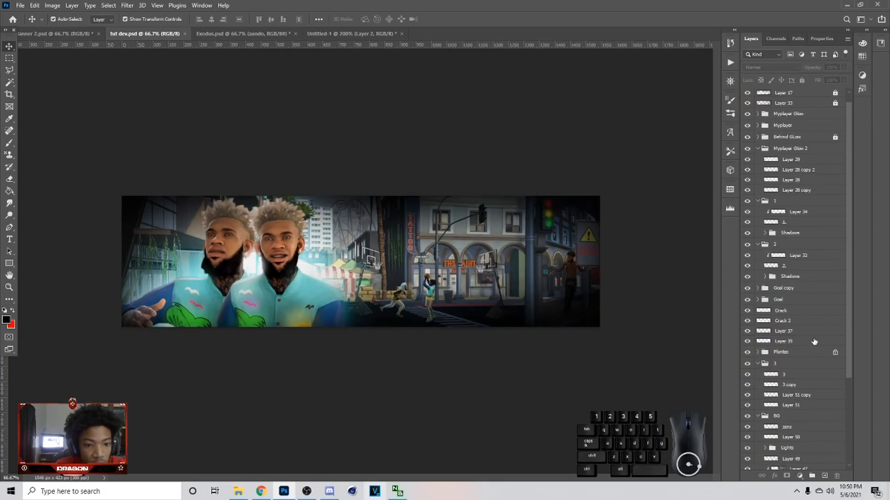
pyautogui.scroll(3, 817, 342)
pyautogui.click(787, 124)
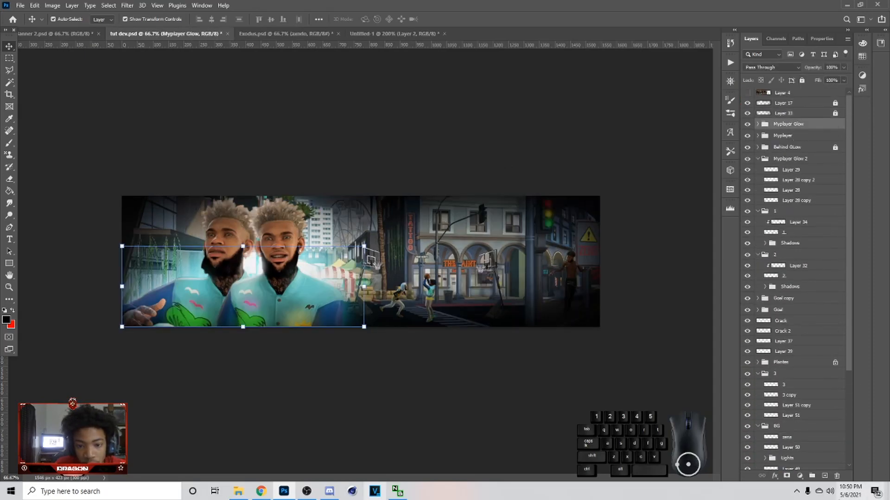
pyautogui.click(824, 476)
pyautogui.press('b')
pyautogui.press('capslock')
pyautogui.press('capslock')
pyautogui.press(']')
pyautogui.press(']')
pyautogui.press(']')
pyautogui.press(']')
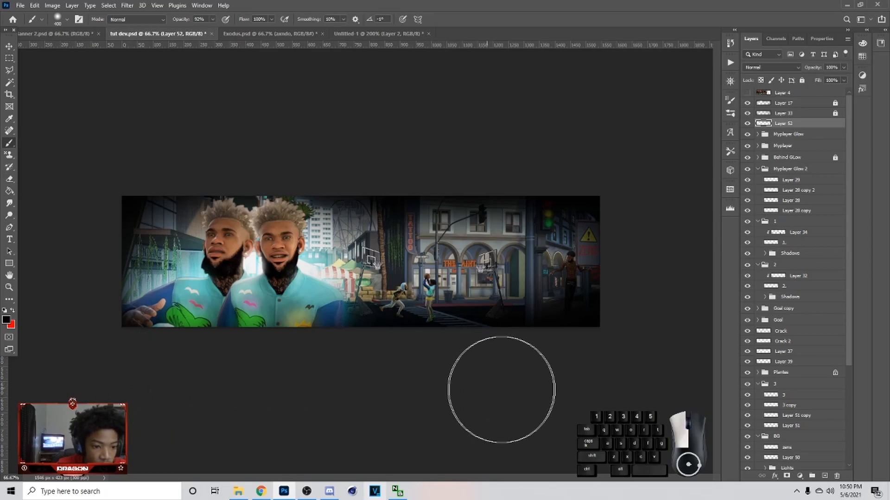
pyautogui.click(843, 68)
pyautogui.moveTo(843, 78); pyautogui.dragTo(824, 78)
pyautogui.rightClick(802, 124)
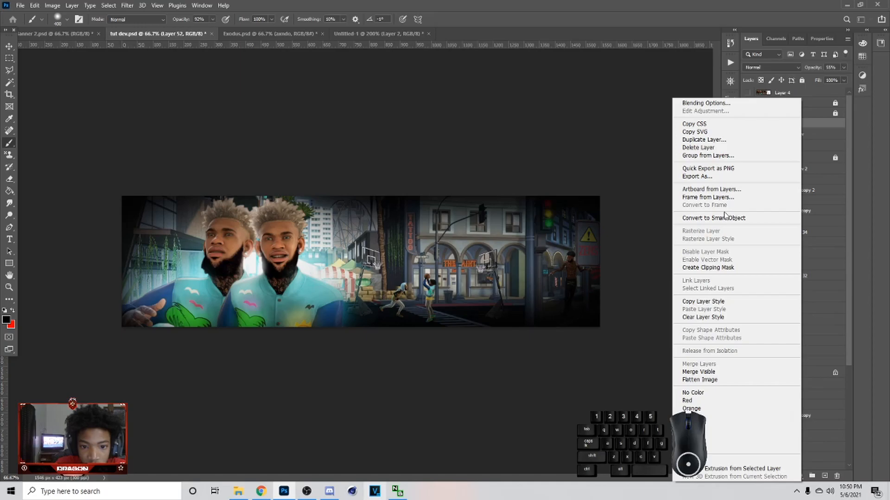
pyautogui.click(726, 268)
pyautogui.hotkey('ctrl', 'z')
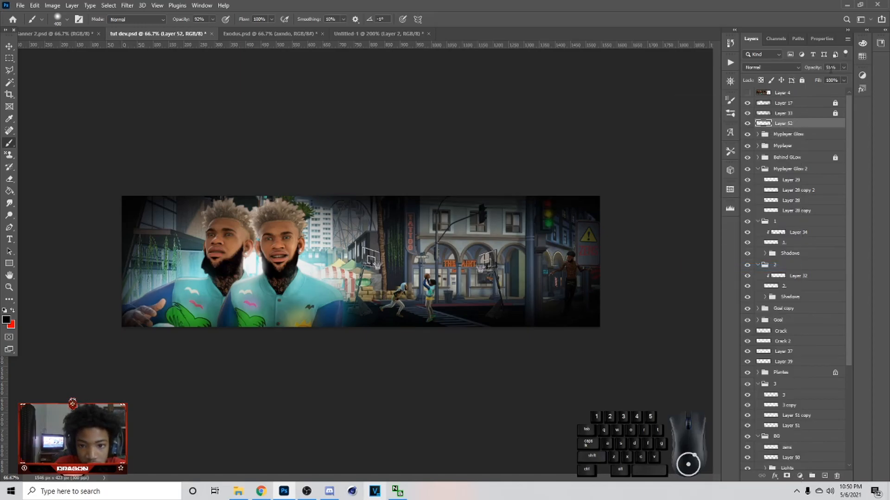
# Step: Lock Layer 52 and add a new layer above Layer 11 copy in the Myplayer Glow group
pyautogui.click(801, 80)
pyautogui.click(757, 134)
pyautogui.click(799, 155)
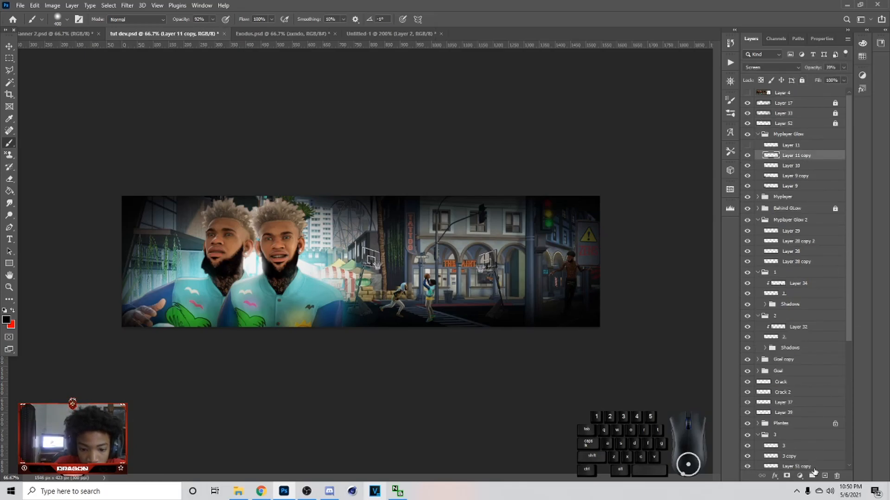
pyautogui.click(824, 476)
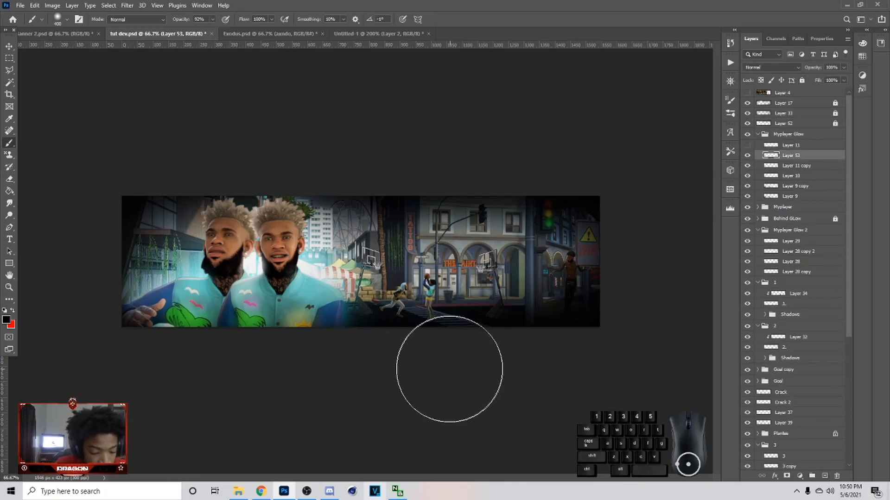
# Step: Paint soft glows along the jackets' lower edge on Layer 53 with a 200-pixel brush, using green and dark blue sampled from the jackets
pyautogui.press('alt')
pyautogui.keyDown('alt'); pyautogui.click(193, 320); pyautogui.keyUp('alt')
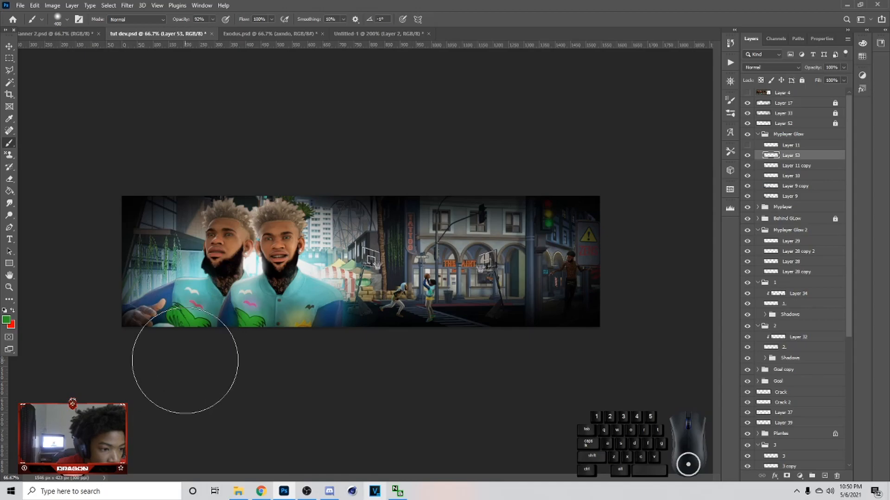
pyautogui.press('[')
pyautogui.moveTo(173, 347); pyautogui.dragTo(196, 346)
pyautogui.keyDown('alt'); pyautogui.click(325, 329); pyautogui.keyUp('alt')
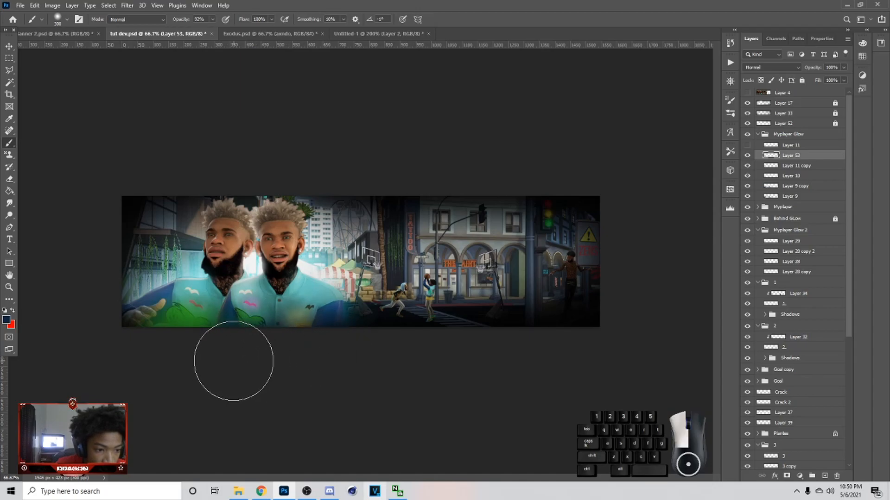
# Step: Set Layer 53's blend mode to Linear Dodge (Add), lower its opacity, and save the document
pyautogui.click(780, 66)
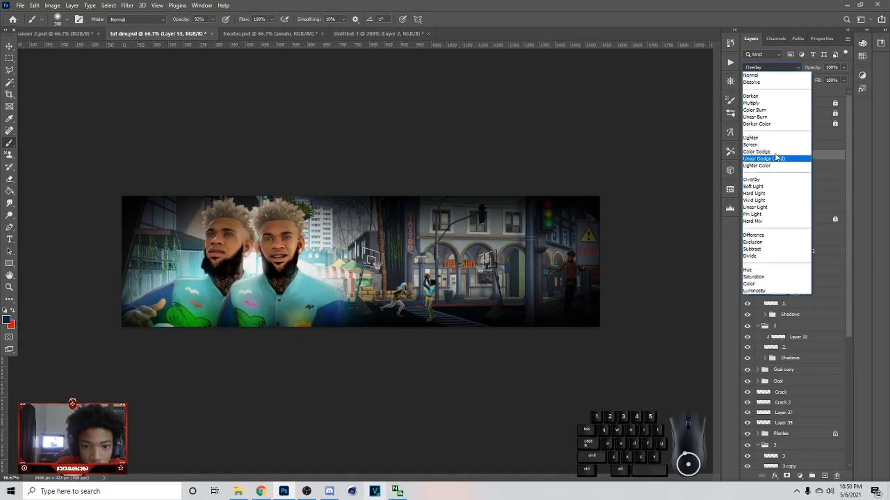
pyautogui.click(784, 157)
pyautogui.click(842, 68)
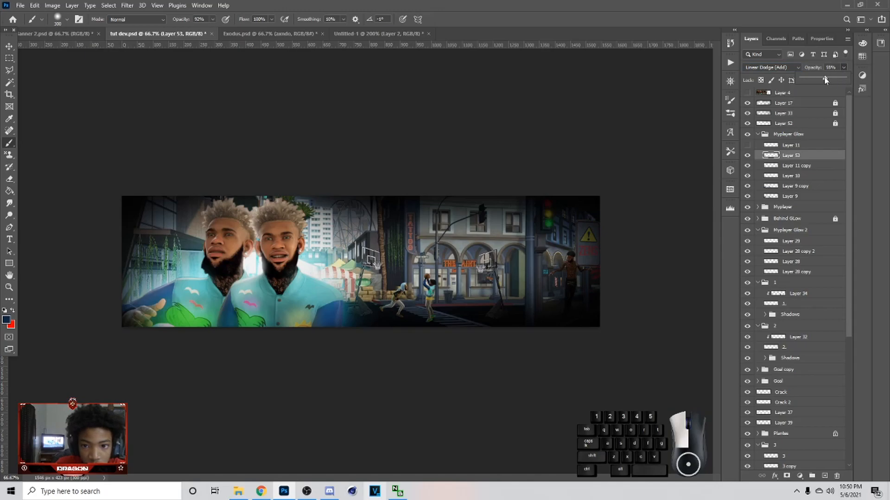
pyautogui.moveTo(839, 78); pyautogui.dragTo(812, 77)
pyautogui.moveTo(810, 76); pyautogui.dragTo(804, 80)
pyautogui.click(763, 66)
pyautogui.click(835, 73)
pyautogui.click(842, 67)
pyautogui.hotkey('ctrl', 's')
pyautogui.click(9, 46)
pyautogui.click(309, 165)
pyautogui.hotkey('ctrl', '-')
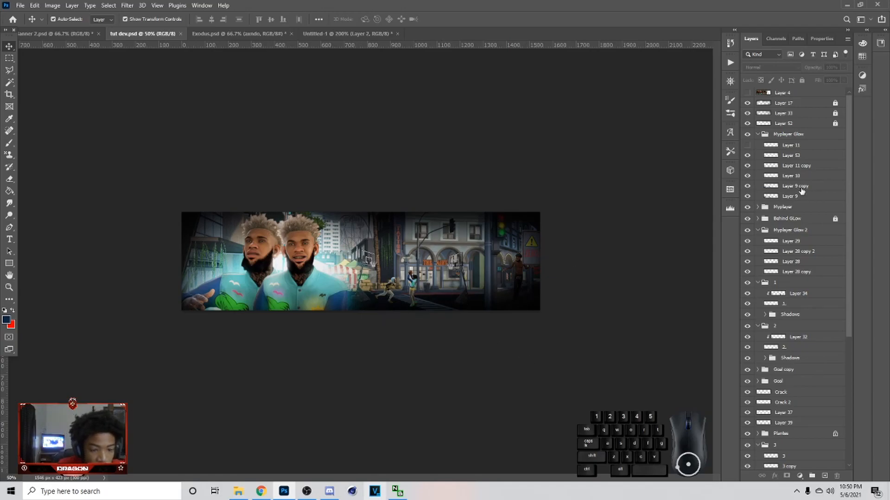
# Step: Merge all visible layers of the banner into a single layer
pyautogui.click(804, 243)
pyautogui.rightClick(804, 243)
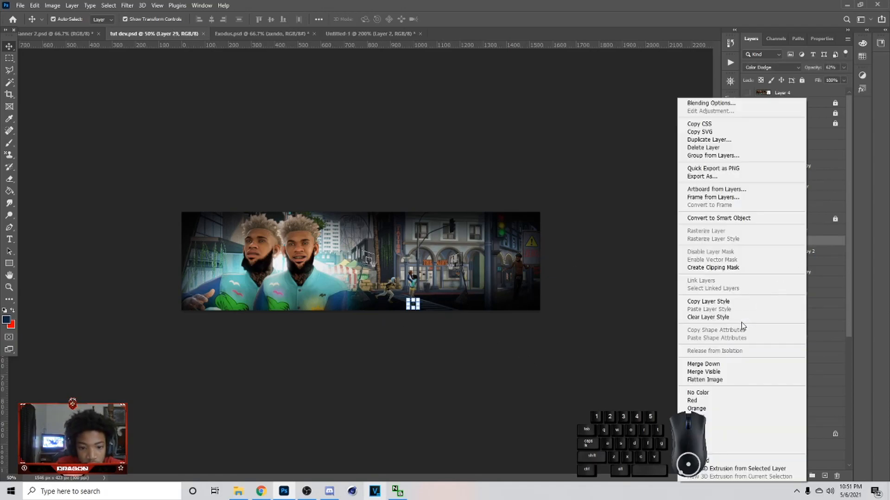
pyautogui.click(714, 371)
# Step: Grade the merged banner with the Camera Raw Filter, setting the calibration's Green Primary hue to +99 and saturation to +23
pyautogui.click(127, 6)
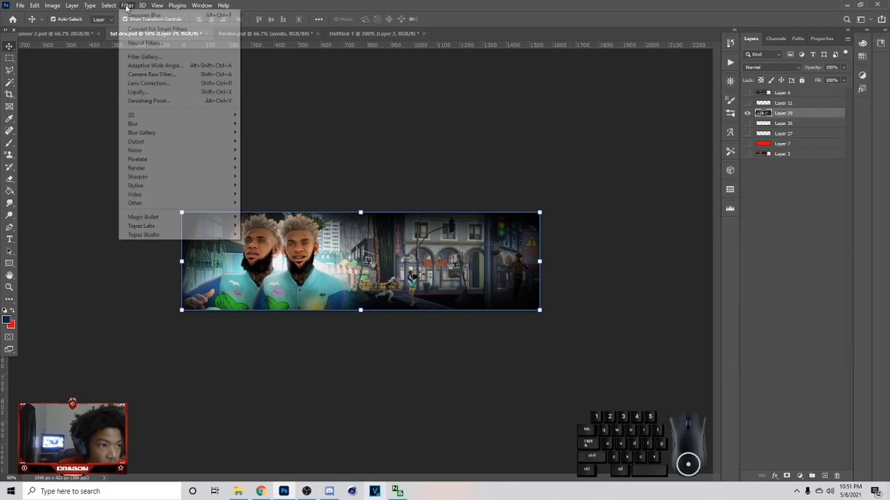
pyautogui.click(155, 75)
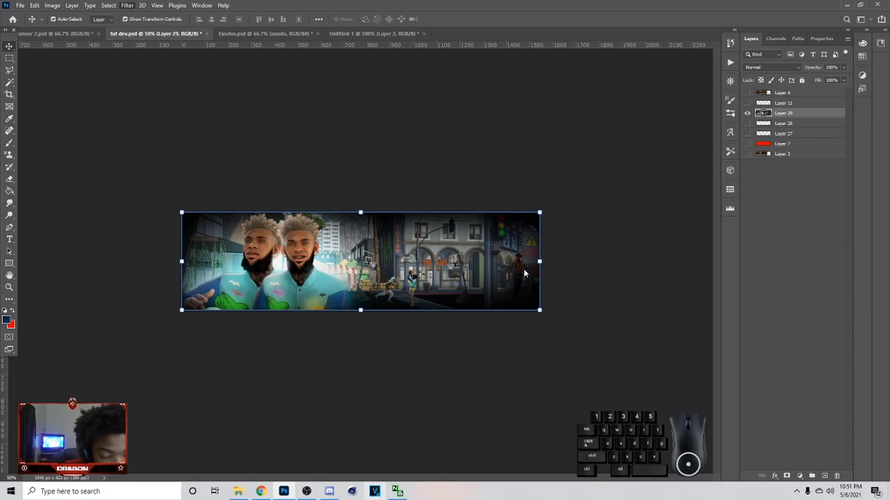
pyautogui.scroll(-3, 653, 253)
pyautogui.click(680, 195)
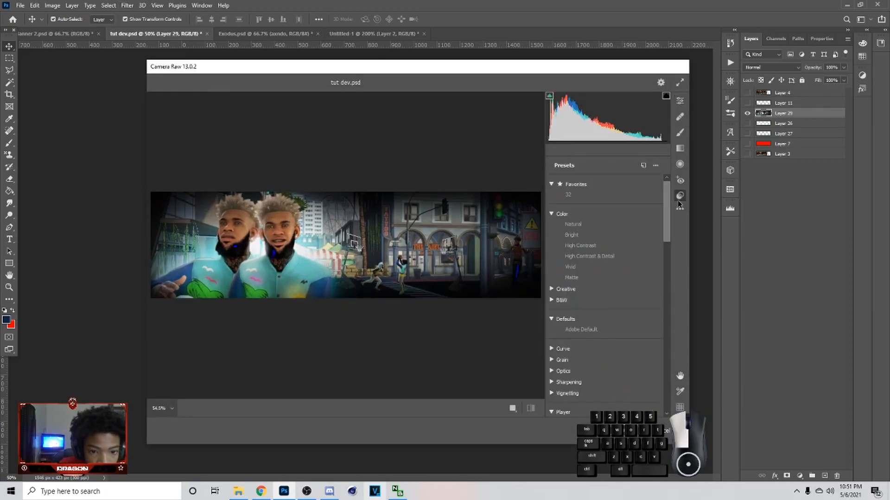
pyautogui.scroll(-2, 590, 360)
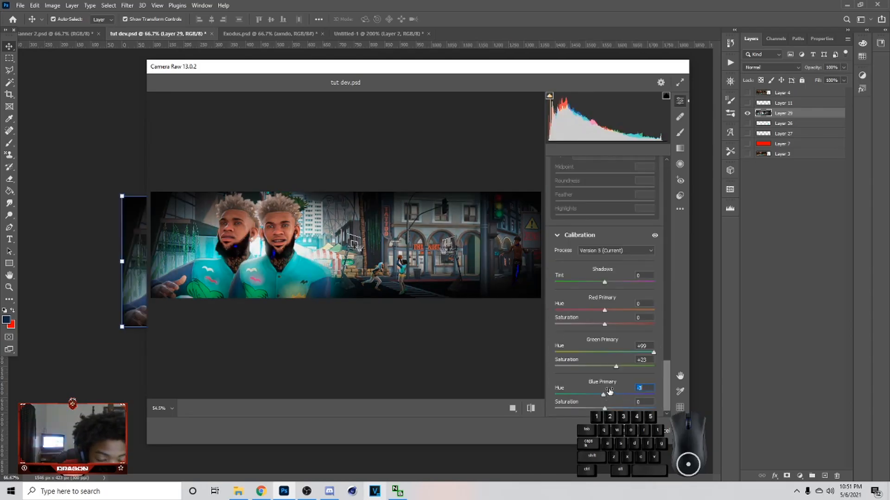
pyautogui.scroll(2, 601, 371)
pyautogui.moveTo(604, 350); pyautogui.dragTo(638, 377)
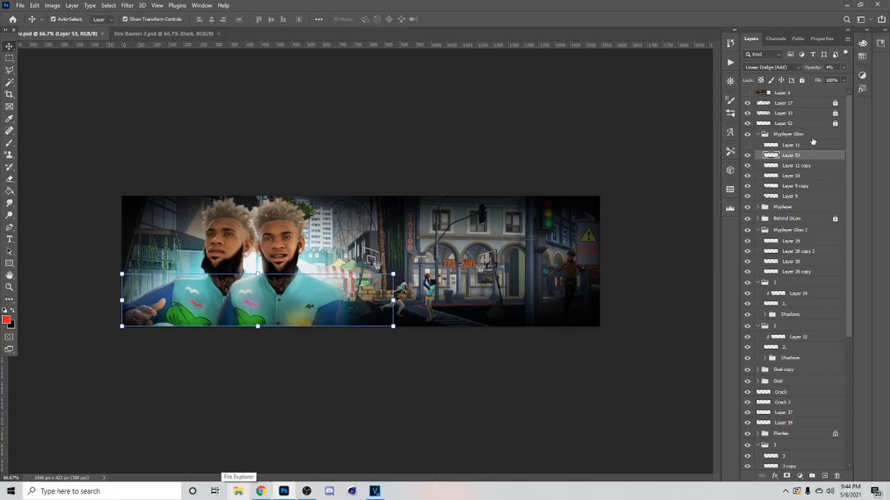
# Step: Unlock Layers 17, 33 and 52 and compare the banner with each of these dark overlays shown and hidden
pyautogui.click(804, 113)
pyautogui.click(823, 105)
pyautogui.click(836, 103)
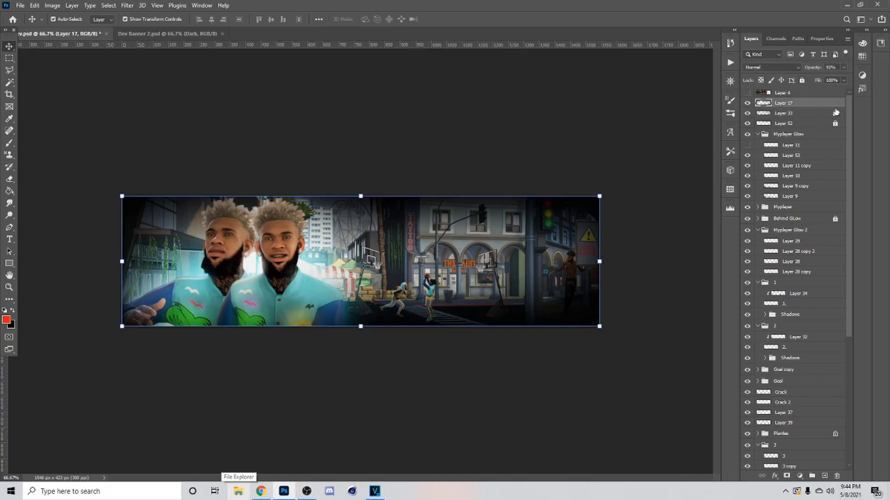
pyautogui.click(746, 103)
pyautogui.click(747, 103)
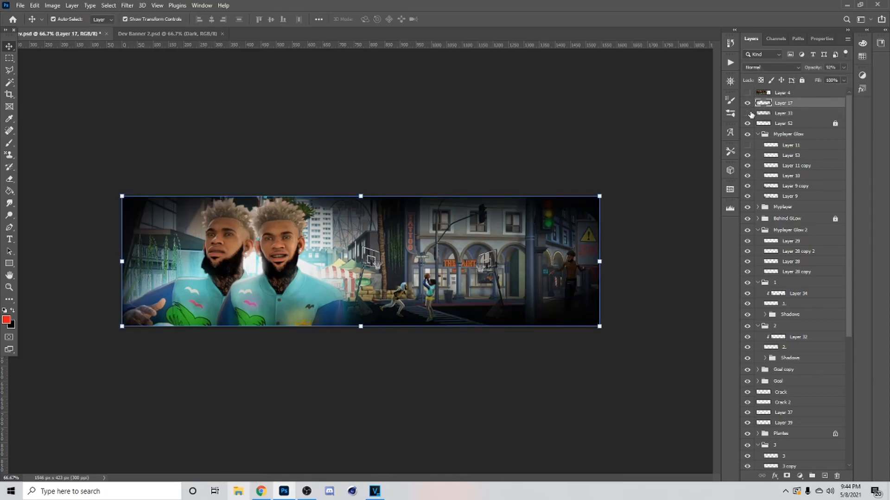
pyautogui.click(749, 114)
pyautogui.click(795, 126)
pyautogui.click(749, 124)
pyautogui.click(748, 123)
pyautogui.click(836, 125)
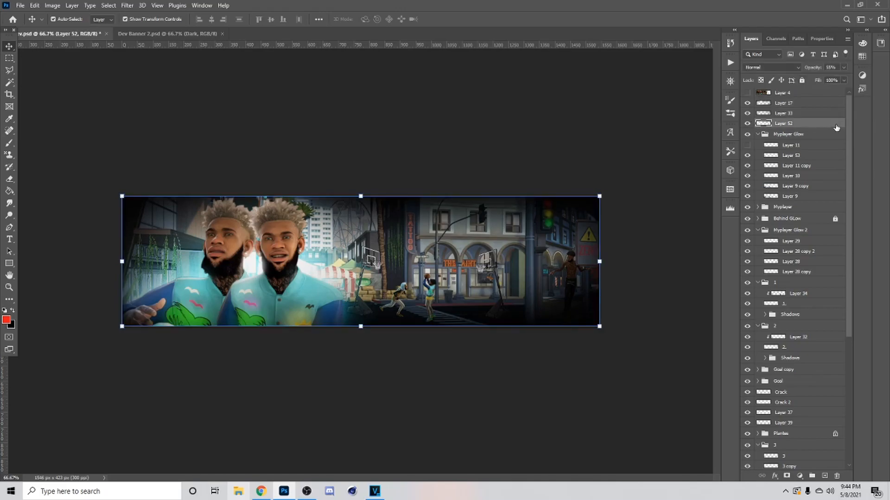
# Step: Dismiss the layer style settings and lock Layers 52, 33 and 17
pyautogui.doubleClick(831, 120)
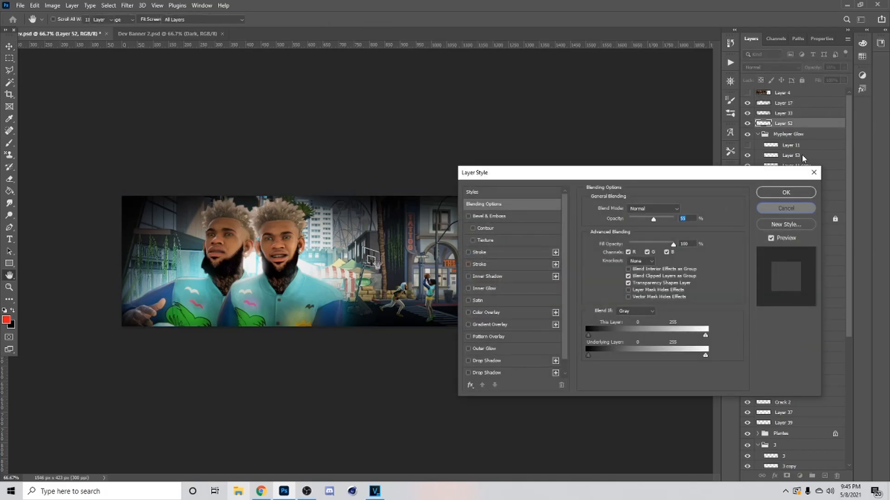
pyautogui.press('Escape')
pyautogui.click(801, 81)
pyautogui.click(797, 115)
pyautogui.click(801, 81)
pyautogui.click(801, 103)
pyautogui.click(802, 81)
# Step: Examine the Myplayer Glow group's layers one by one, from Layer 11 to Layer 9, by switching their visibility off and on
pyautogui.click(754, 146)
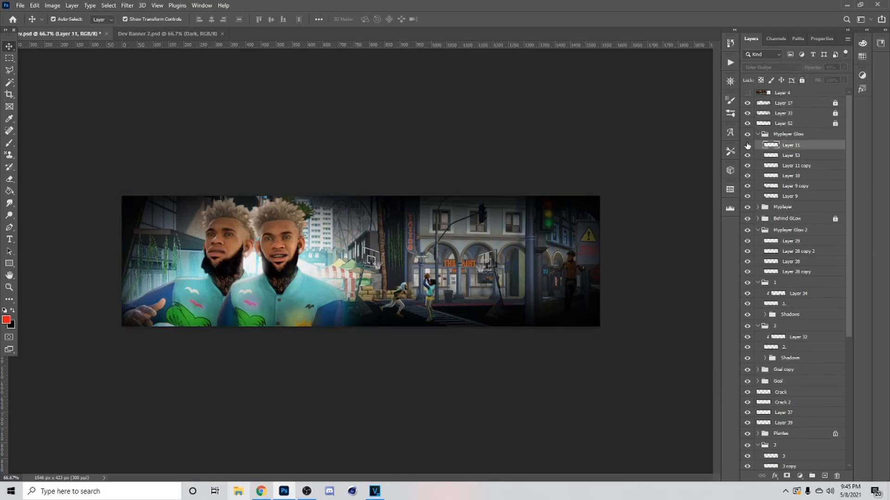
pyautogui.click(790, 156)
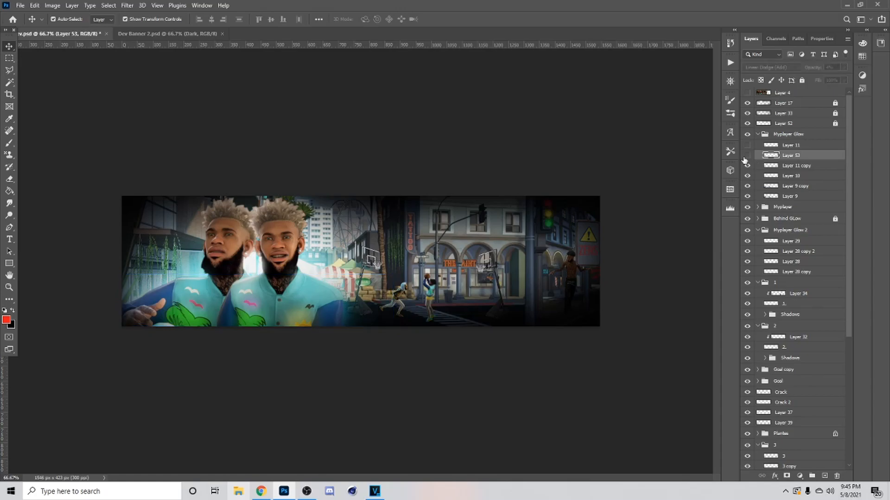
pyautogui.click(747, 167)
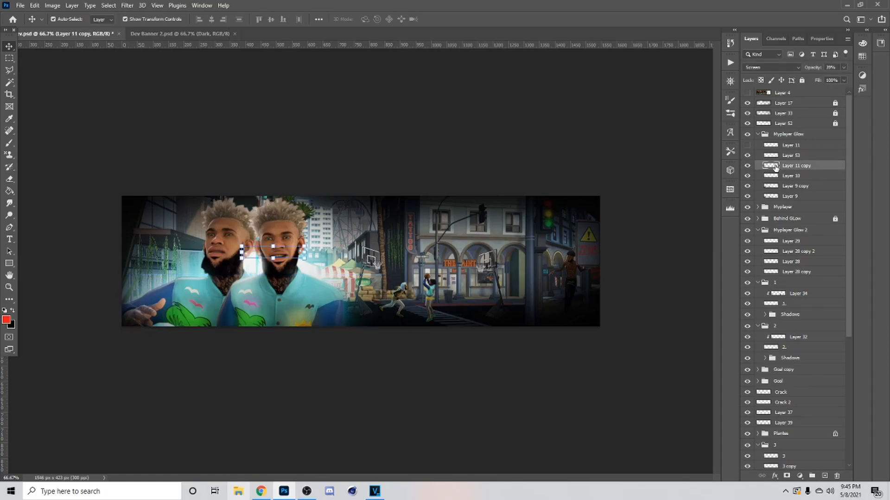
pyautogui.click(747, 177)
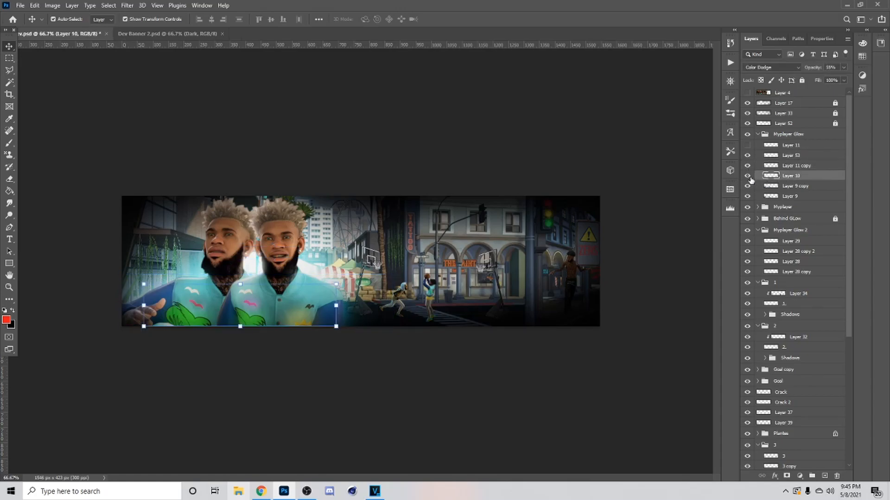
pyautogui.click(788, 186)
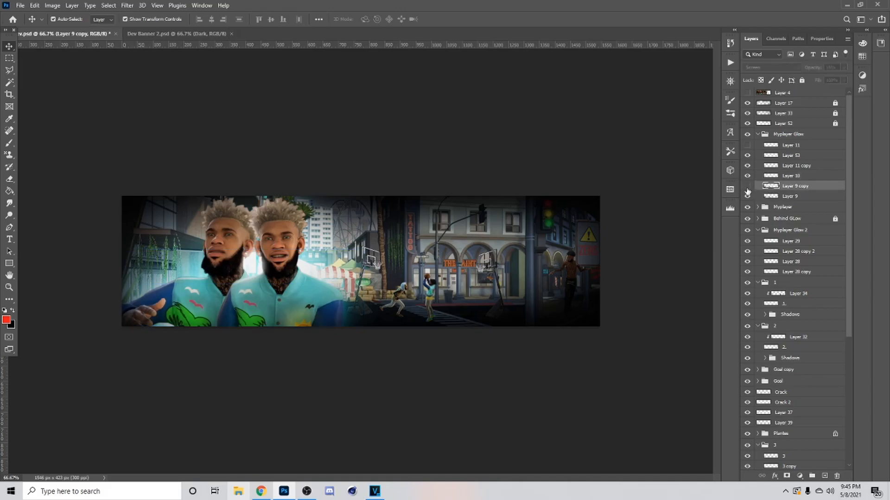
pyautogui.click(797, 197)
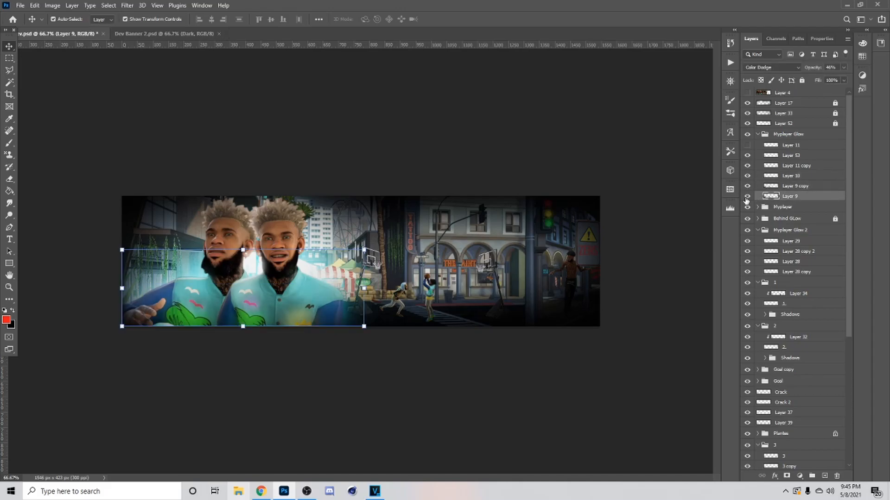
# Step: Expand the Myplayer group and examine clipped Layers 15 and 19 and character layer 1 by hiding and showing them
pyautogui.scroll(-1, 784, 204)
pyautogui.click(762, 198)
pyautogui.click(757, 198)
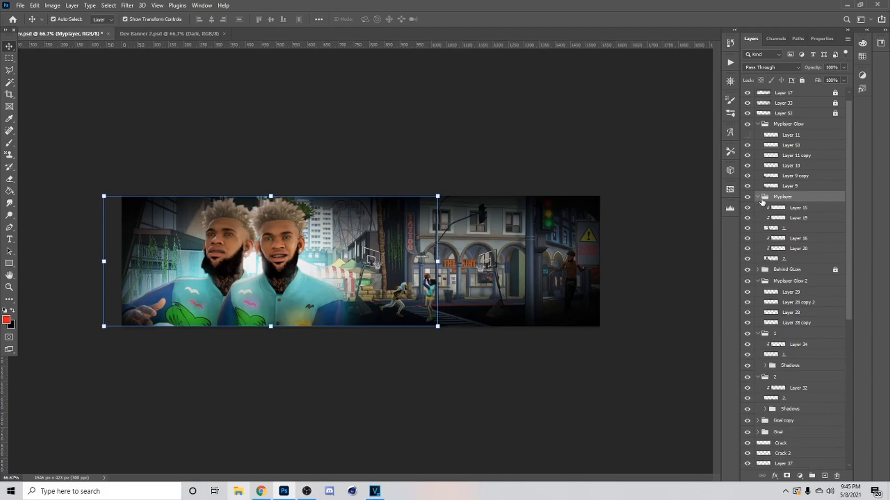
pyautogui.scroll(-2, 769, 200)
pyautogui.click(747, 187)
pyautogui.click(746, 187)
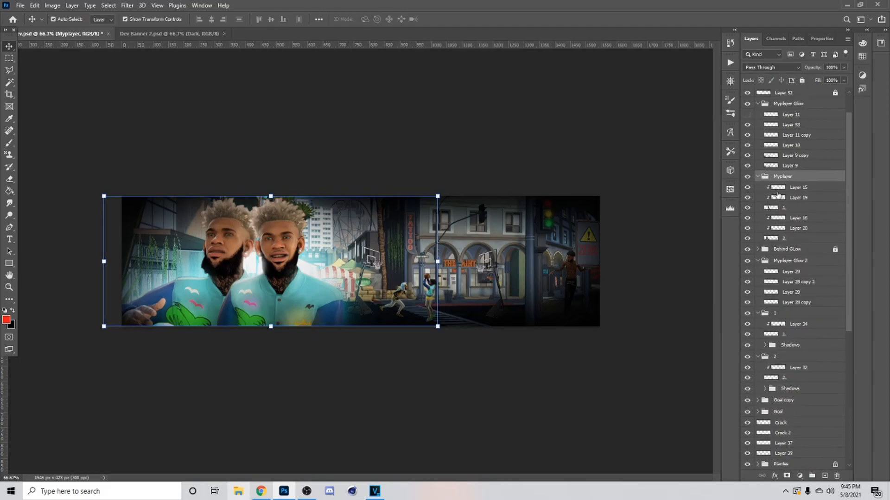
pyautogui.click(777, 187)
pyautogui.click(772, 201)
pyautogui.click(747, 198)
pyautogui.click(747, 197)
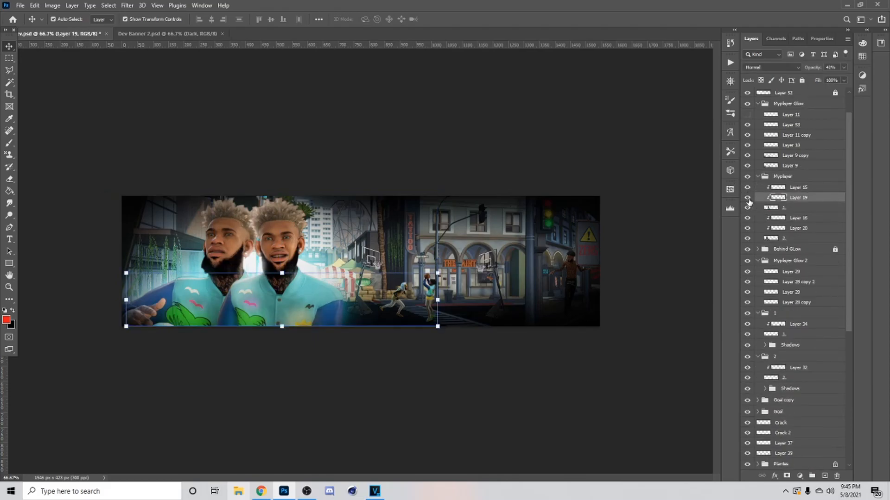
pyautogui.click(788, 209)
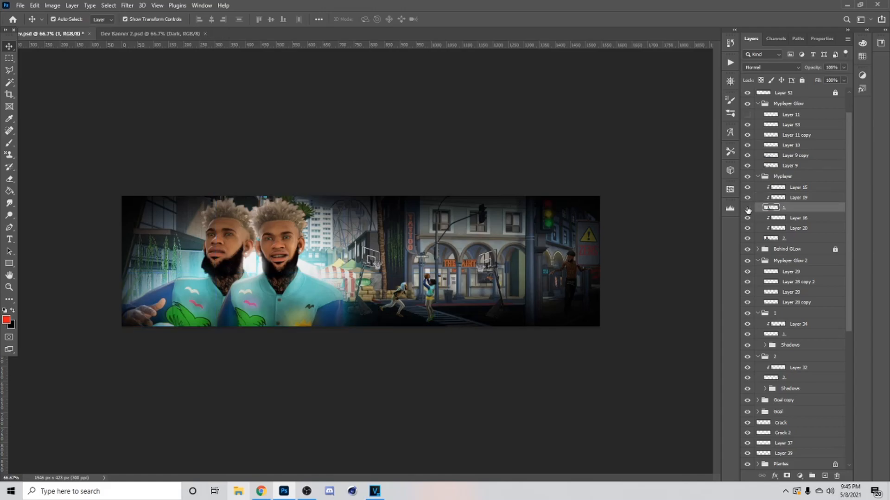
# Step: Examine Layers 16 and 20 and character layer 2 by hiding and showing them, and collapse the Myplayer group
pyautogui.click(760, 178)
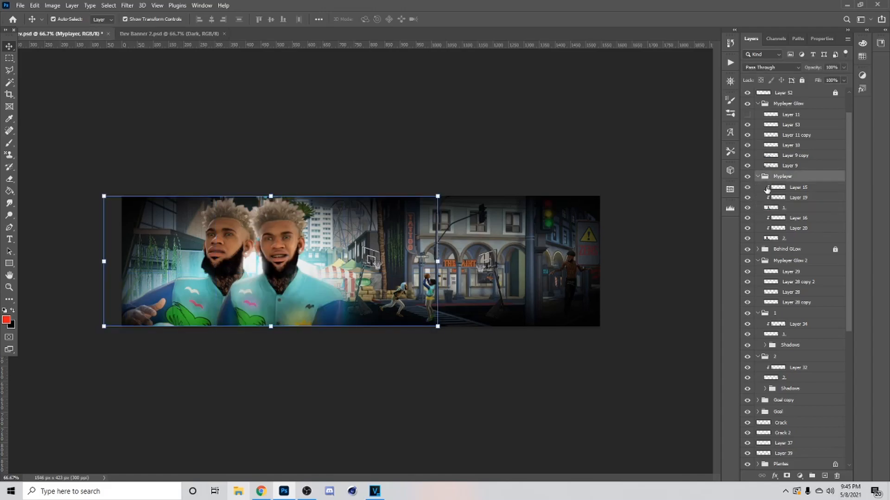
pyautogui.click(795, 218)
pyautogui.click(747, 219)
pyautogui.click(747, 219)
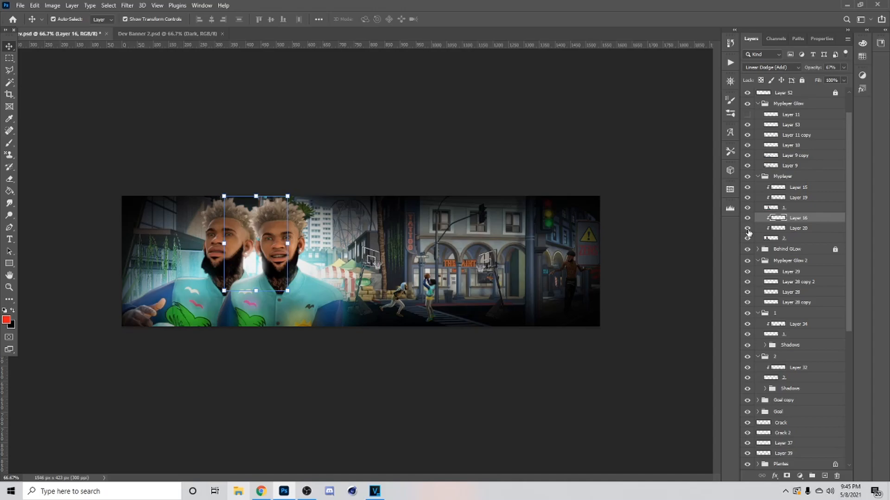
pyautogui.click(803, 230)
pyautogui.click(746, 228)
pyautogui.click(746, 228)
pyautogui.click(747, 238)
pyautogui.click(746, 238)
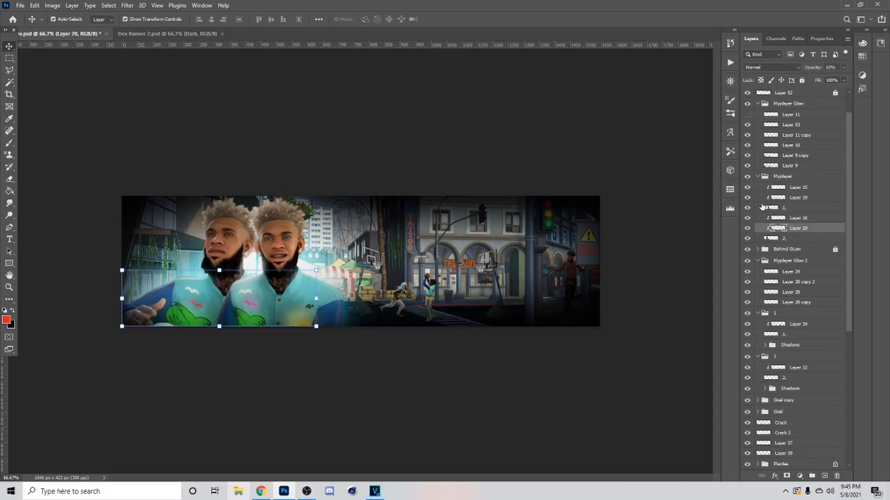
pyautogui.click(758, 177)
# Step: Expand the Behind Glow group, compare the banner with it shown and hidden, unlock it, and select Layer 14
pyautogui.click(757, 188)
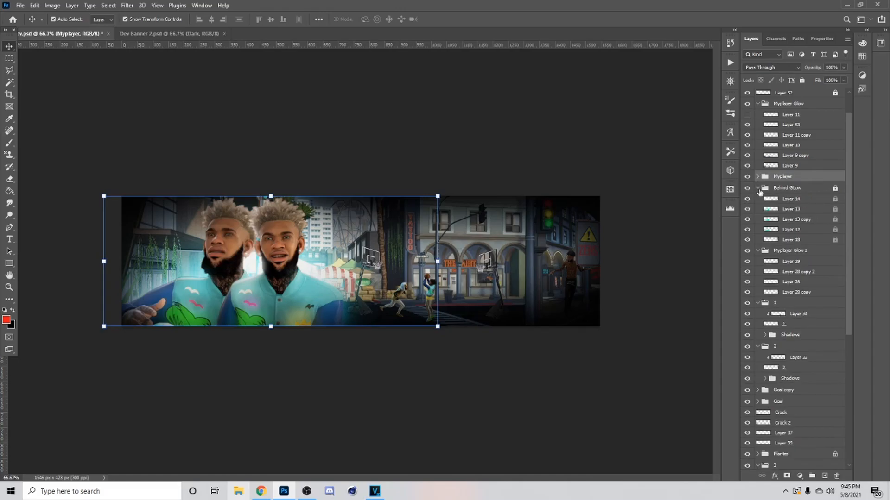
pyautogui.click(747, 194)
pyautogui.click(748, 194)
pyautogui.click(747, 194)
pyautogui.click(748, 194)
pyautogui.click(816, 202)
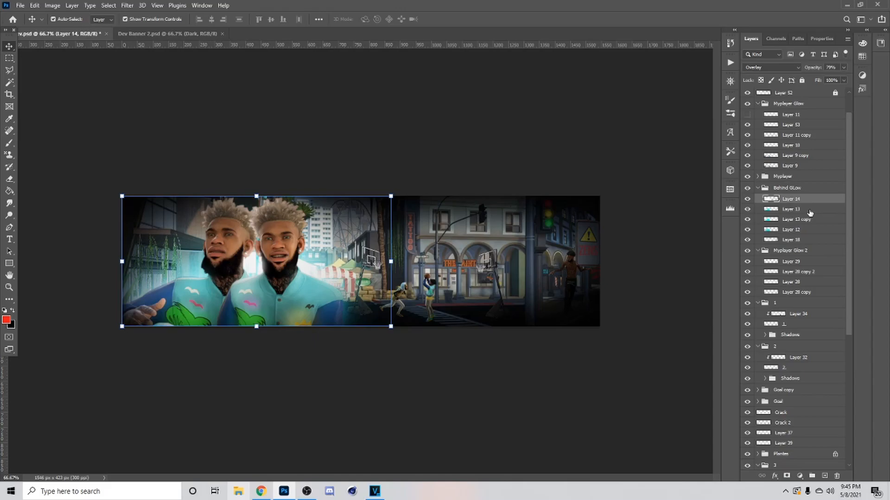
# Step: Examine Behind Glow's layers from Layer 13 down to Layer 18 by hiding and showing them, and collapse the group
pyautogui.click(811, 212)
pyautogui.click(809, 220)
pyautogui.click(797, 238)
pyautogui.click(747, 238)
pyautogui.click(748, 238)
pyautogui.click(747, 229)
pyautogui.click(748, 220)
pyautogui.click(747, 220)
pyautogui.click(749, 209)
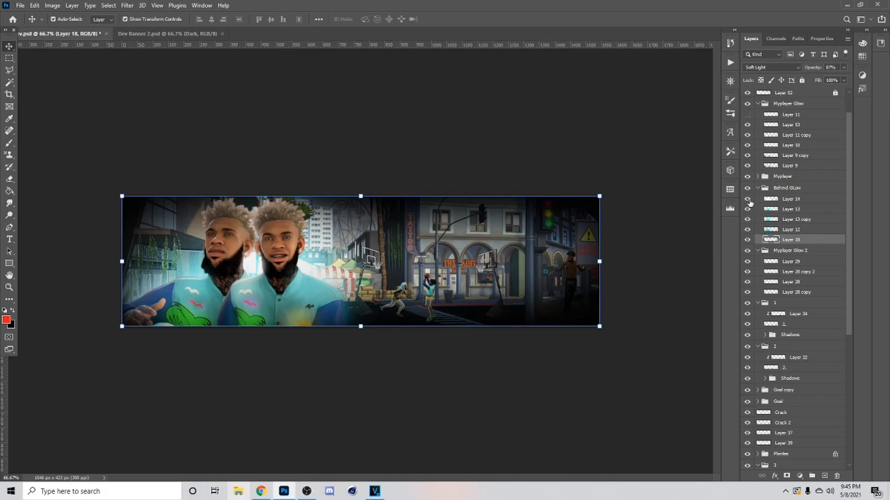
pyautogui.click(757, 188)
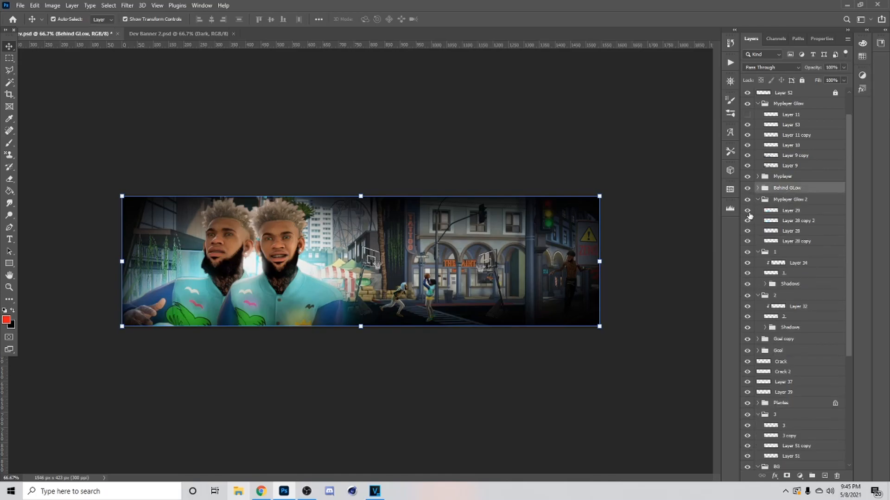
# Step: Examine the Myplayer Glow 2 group and player groups 1 and 2 by hiding and showing their contents, collapsing each group
pyautogui.click(749, 211)
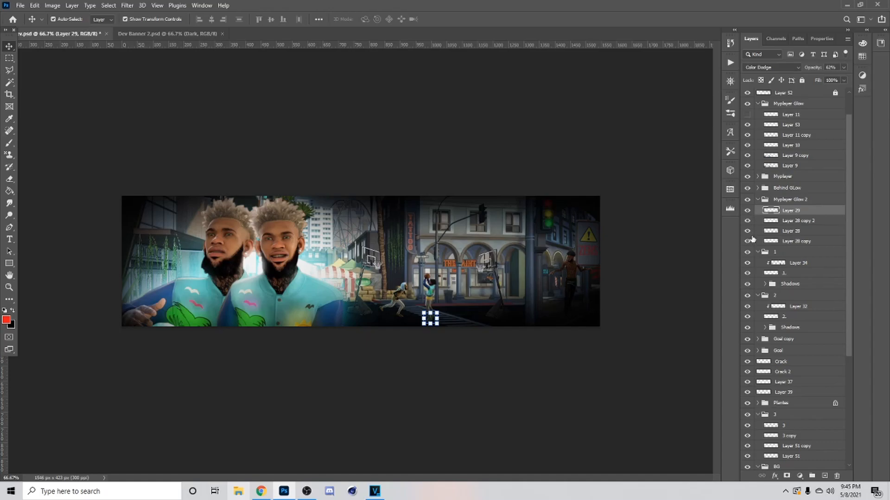
pyautogui.click(757, 199)
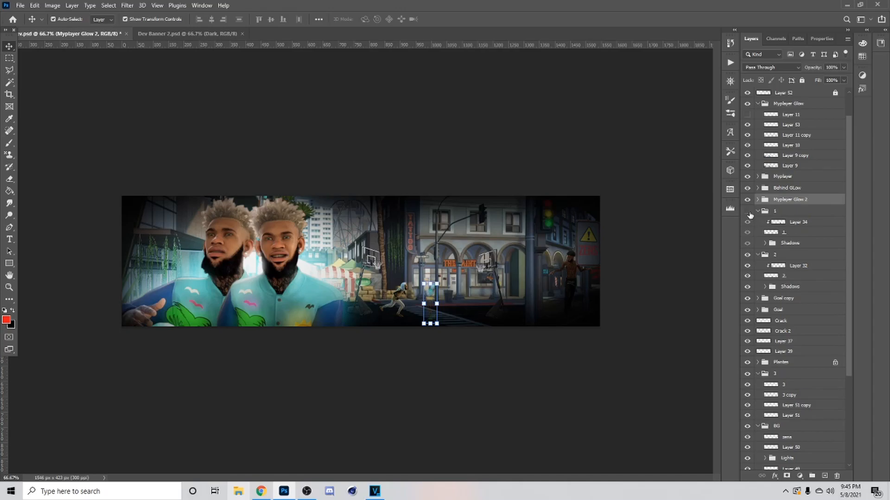
pyautogui.click(803, 245)
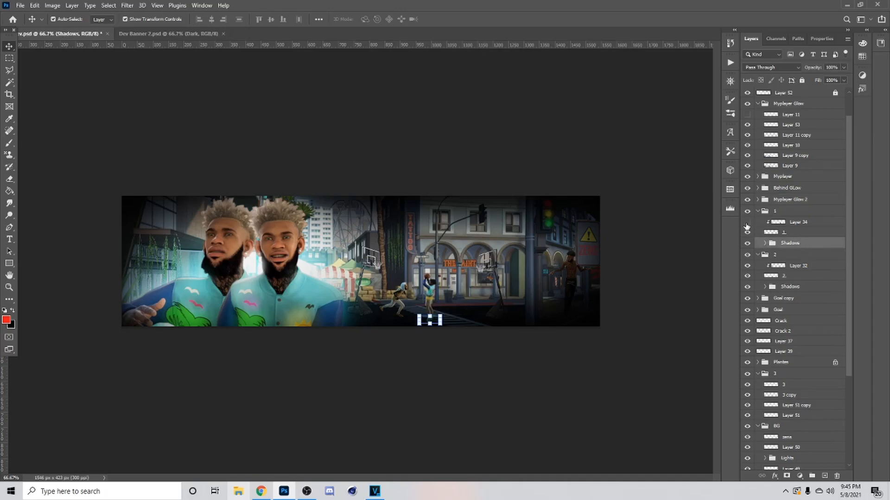
pyautogui.click(757, 211)
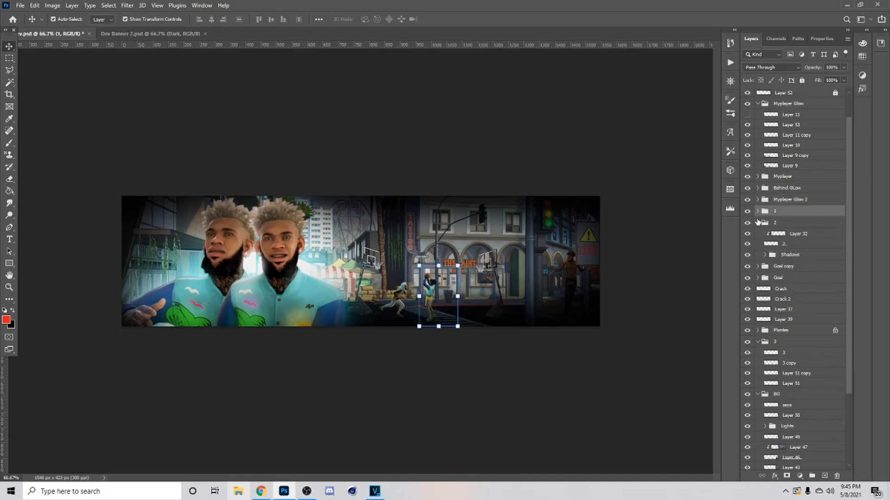
pyautogui.click(751, 244)
pyautogui.click(758, 223)
# Step: Examine the Goal copy and Goal groups by expanding them and hiding and showing their contents, collapsing each group
pyautogui.click(757, 235)
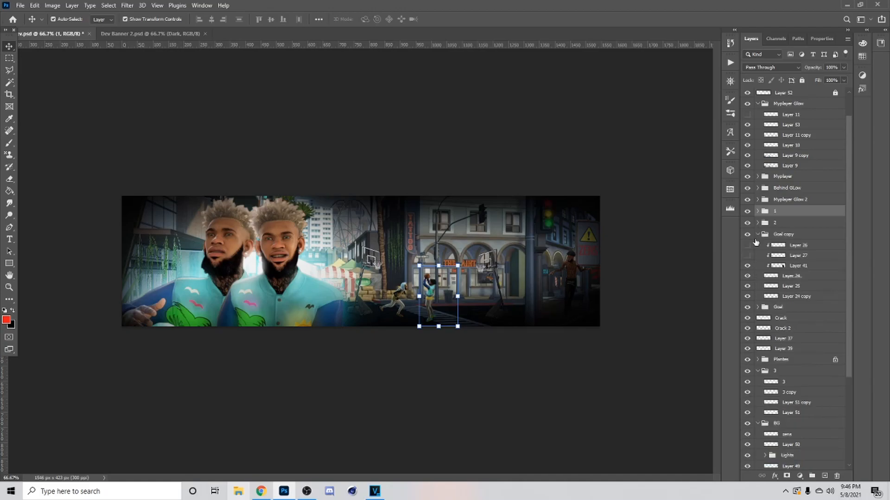
pyautogui.click(748, 235)
pyautogui.click(748, 235)
pyautogui.click(758, 235)
pyautogui.click(758, 246)
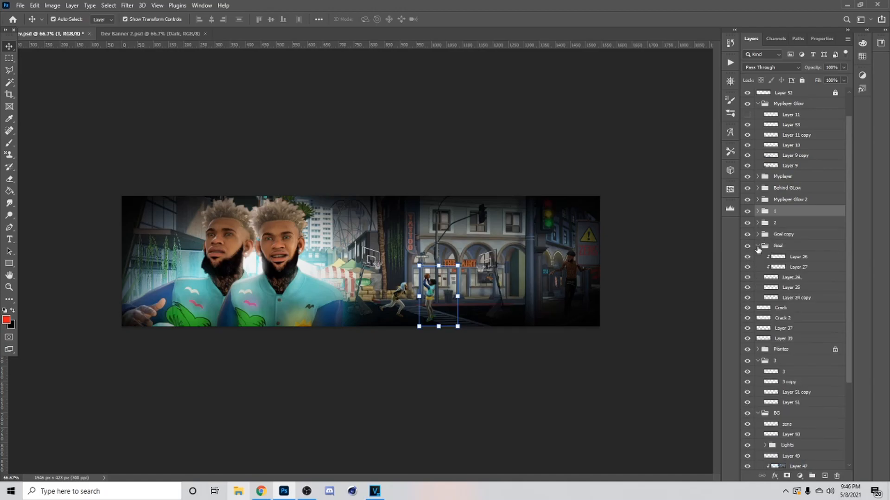
pyautogui.click(748, 278)
pyautogui.click(747, 278)
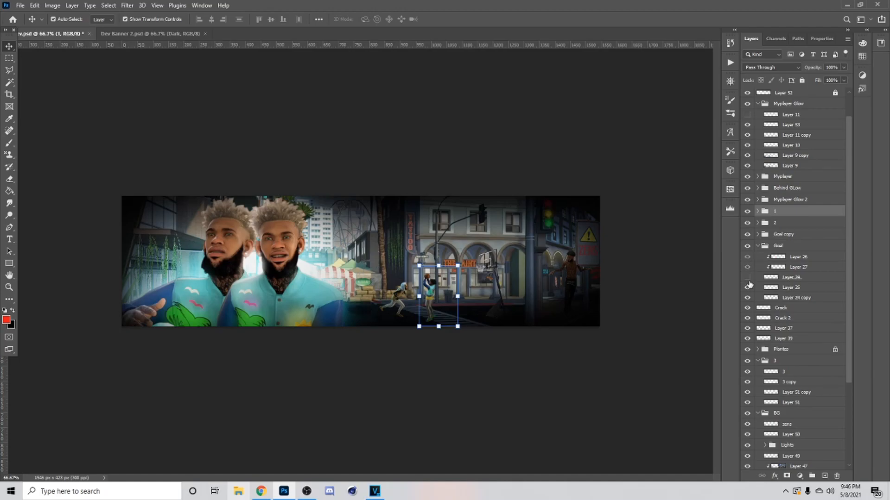
pyautogui.click(747, 277)
pyautogui.click(757, 246)
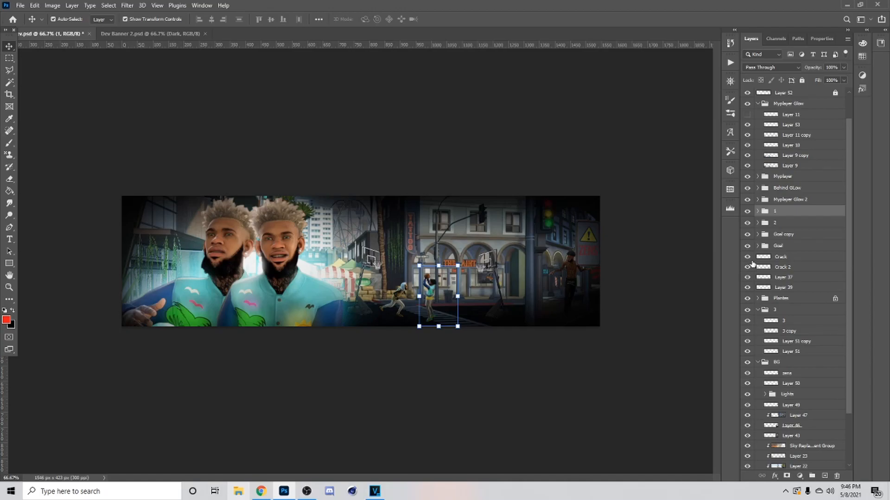
# Step: Examine the Crack layer, Layer 37 and the Plantes group by hiding and showing them
pyautogui.click(748, 258)
pyautogui.click(747, 279)
pyautogui.click(748, 279)
pyautogui.click(748, 280)
pyautogui.click(750, 302)
# Step: Examine group 3 below the Plantes group by hiding and showing it, and collapse the group
pyautogui.scroll(-1, 762, 299)
pyautogui.click(746, 300)
pyautogui.click(747, 299)
pyautogui.click(758, 300)
pyautogui.scroll(-1, 757, 302)
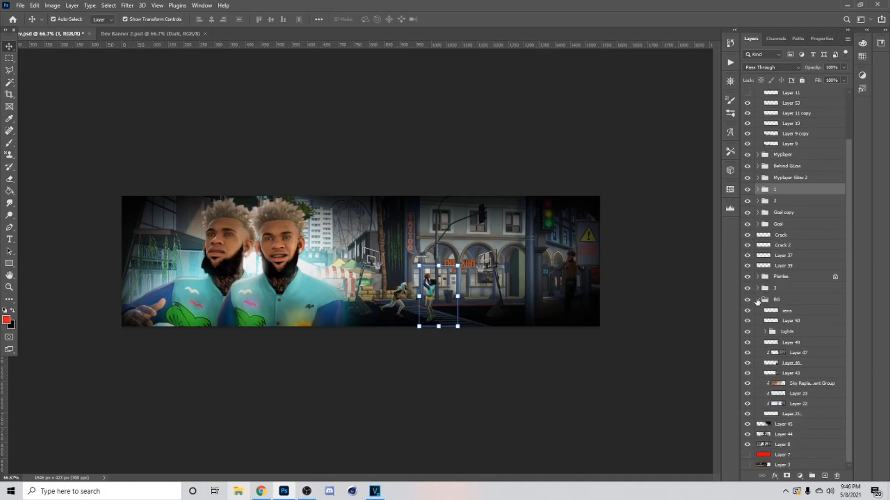
pyautogui.click(758, 288)
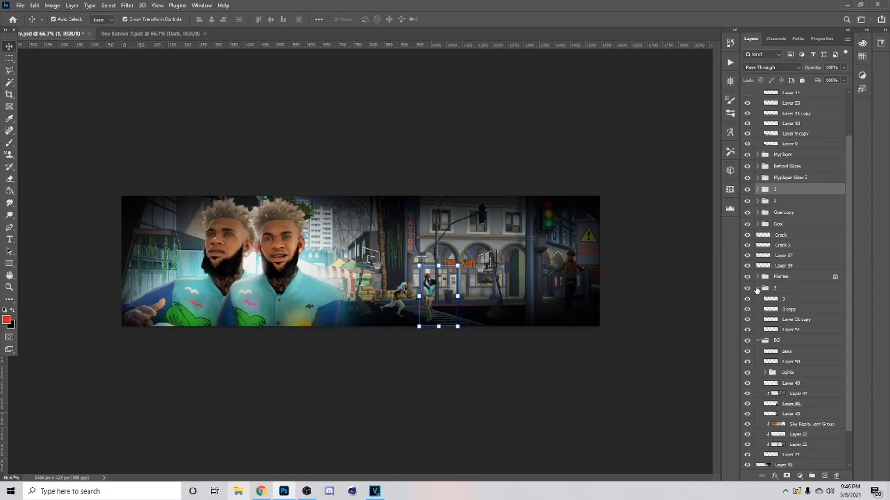
pyautogui.click(758, 288)
# Step: Compare the banner with the BG group and its Layer 50 hidden and shown
pyautogui.click(746, 300)
pyautogui.click(747, 300)
pyautogui.click(746, 301)
pyautogui.click(746, 300)
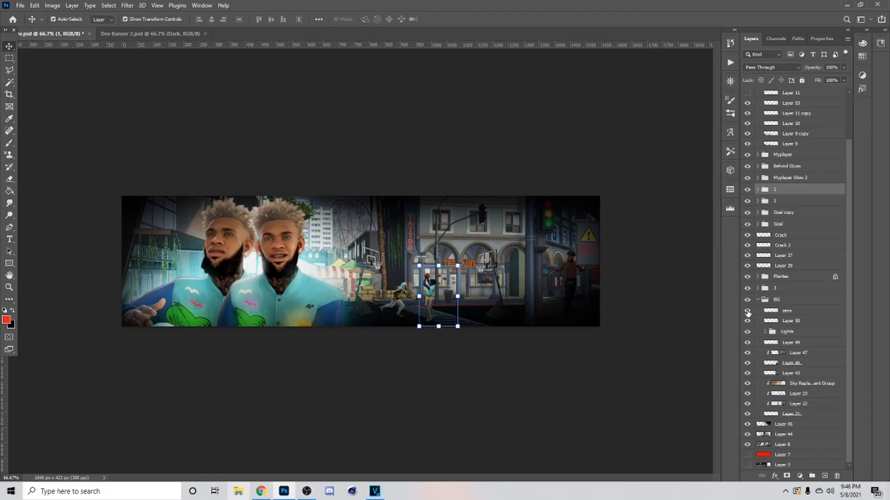
pyautogui.click(747, 321)
pyautogui.click(747, 321)
# Step: Examine the Lights group by hiding and showing it, selecting each of its three Layer 48 glow layers, and collapsing it
pyautogui.click(747, 332)
pyautogui.click(746, 331)
pyautogui.click(765, 333)
pyautogui.click(789, 343)
pyautogui.click(795, 354)
pyautogui.click(798, 364)
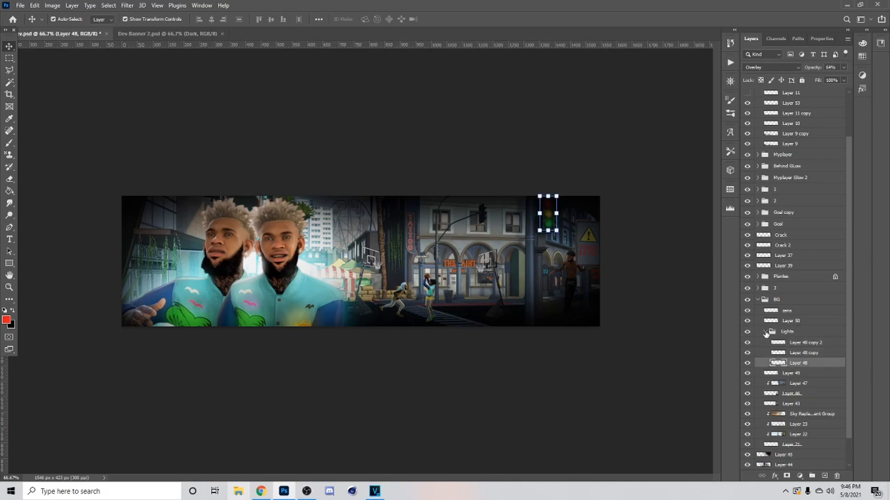
pyautogui.click(765, 332)
# Step: Select Layer 49 and compare the street sign with the layer hidden and shown
pyautogui.click(784, 346)
pyautogui.click(747, 343)
pyautogui.click(747, 343)
pyautogui.click(748, 343)
pyautogui.click(748, 344)
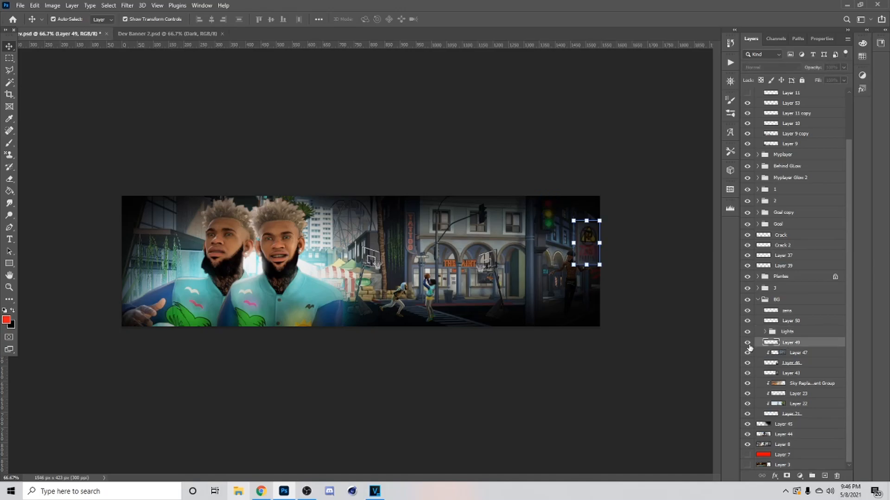
# Step: Examine Layer 47, Layer 46 and Layer 43 in the BG group by hiding and showing them
pyautogui.click(788, 353)
pyautogui.click(748, 353)
pyautogui.click(747, 353)
pyautogui.doubleClick(748, 354)
pyautogui.click(749, 364)
pyautogui.click(748, 364)
pyautogui.click(748, 373)
pyautogui.click(749, 373)
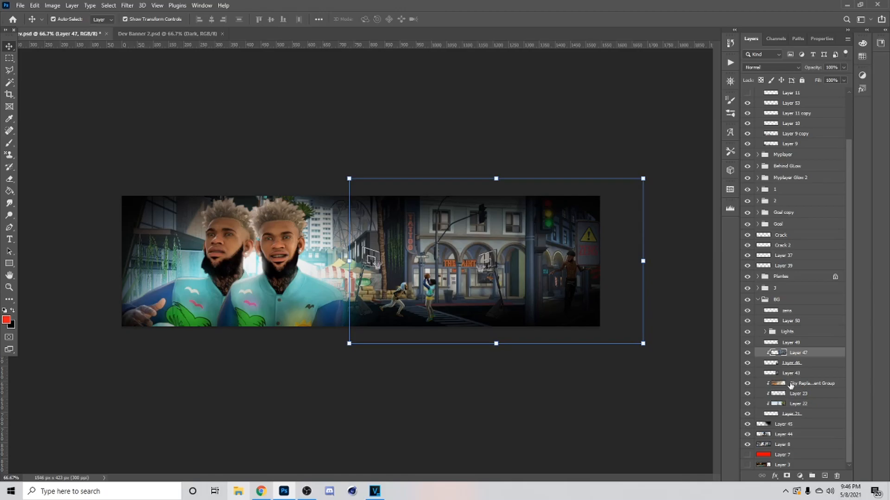
# Step: Select the Sky Replacement Group and compare the background with it hidden and shown
pyautogui.click(790, 384)
pyautogui.click(747, 384)
pyautogui.click(747, 383)
pyautogui.click(747, 384)
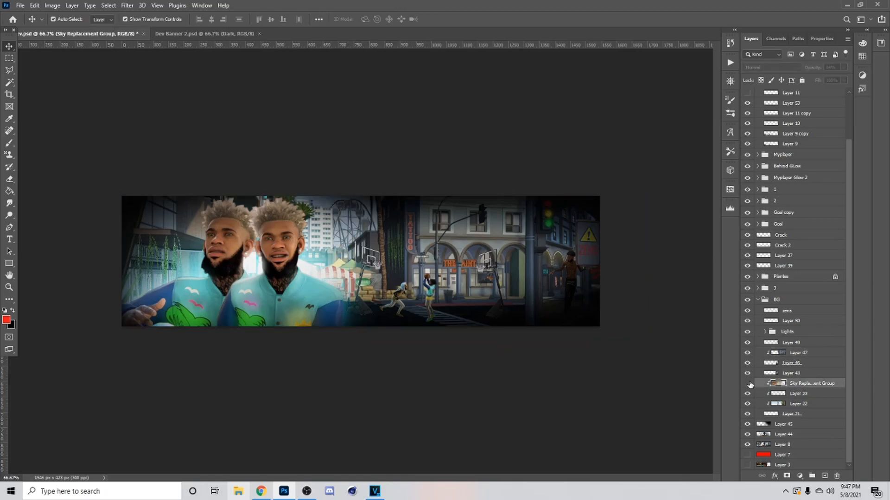
pyautogui.click(747, 383)
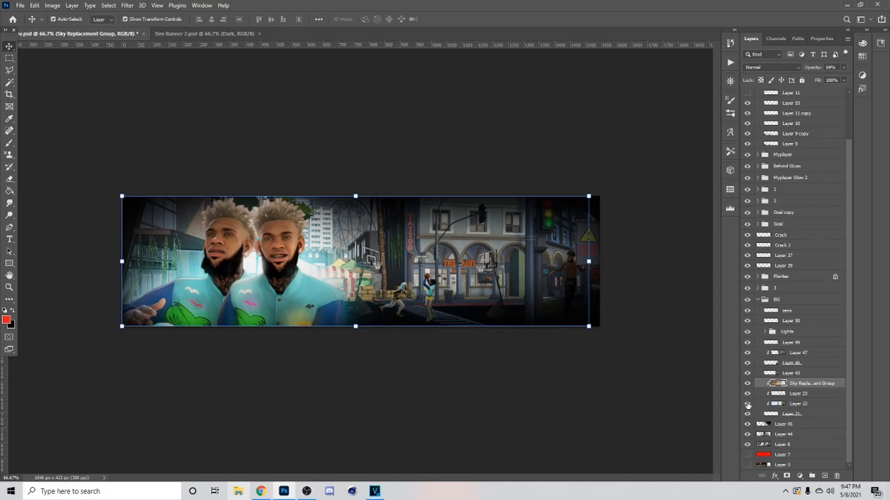
# Step: Examine Layer 22 and its clipping base, Layer 21, by switching their visibility off and on
pyautogui.click(747, 404)
pyautogui.click(747, 415)
pyautogui.click(746, 414)
pyautogui.click(747, 415)
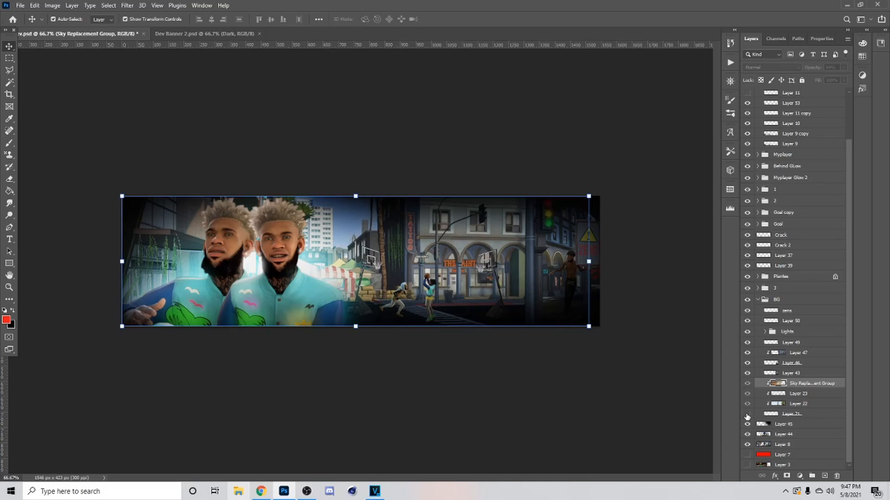
pyautogui.click(747, 414)
# Step: Compare the banner with Layer 45 and Layer 44 below the BG group hidden and shown
pyautogui.click(747, 425)
pyautogui.click(747, 425)
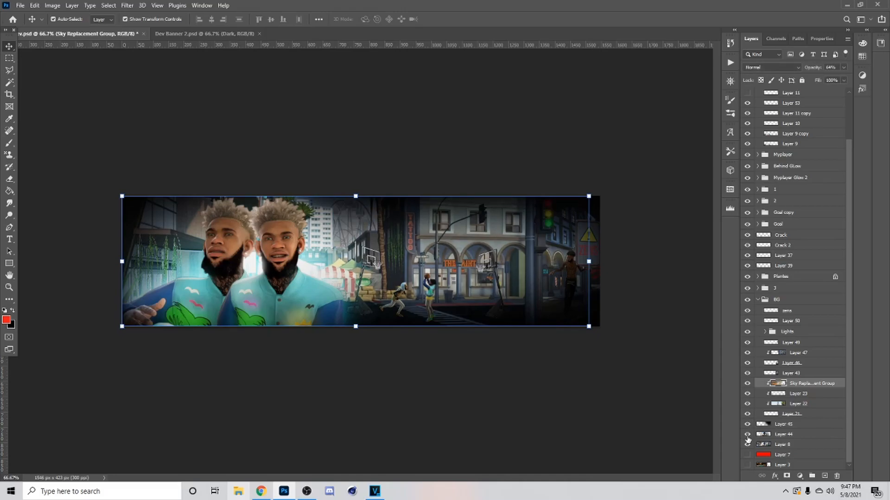
pyautogui.click(747, 434)
pyautogui.click(746, 435)
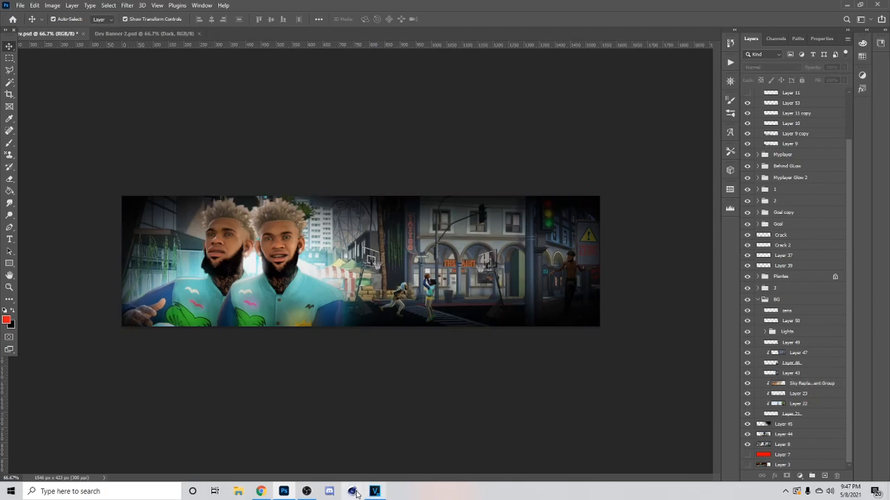